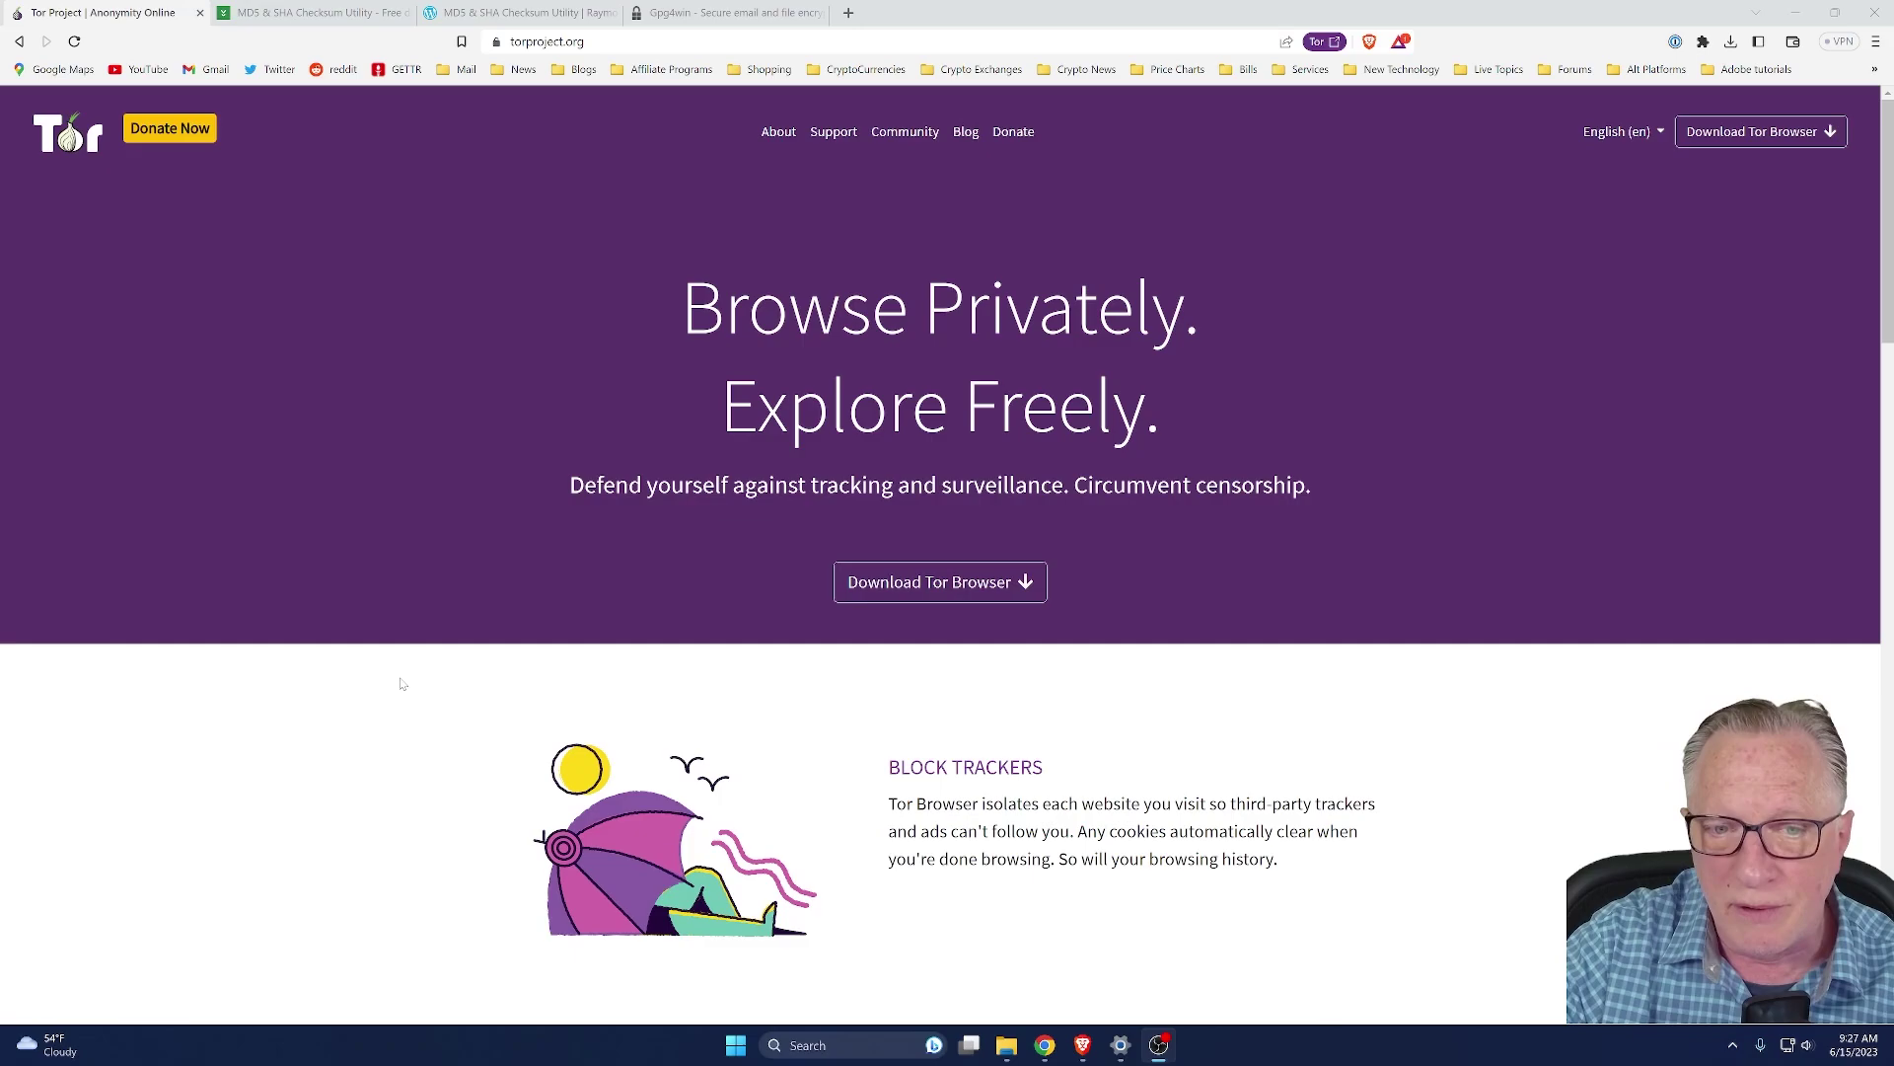
Save the Windows installer torbrowser-install-win64-12.0.7_ALL.exe to Downloads from the Download Tor Browser page
scroll(402, 680, "down", 3)
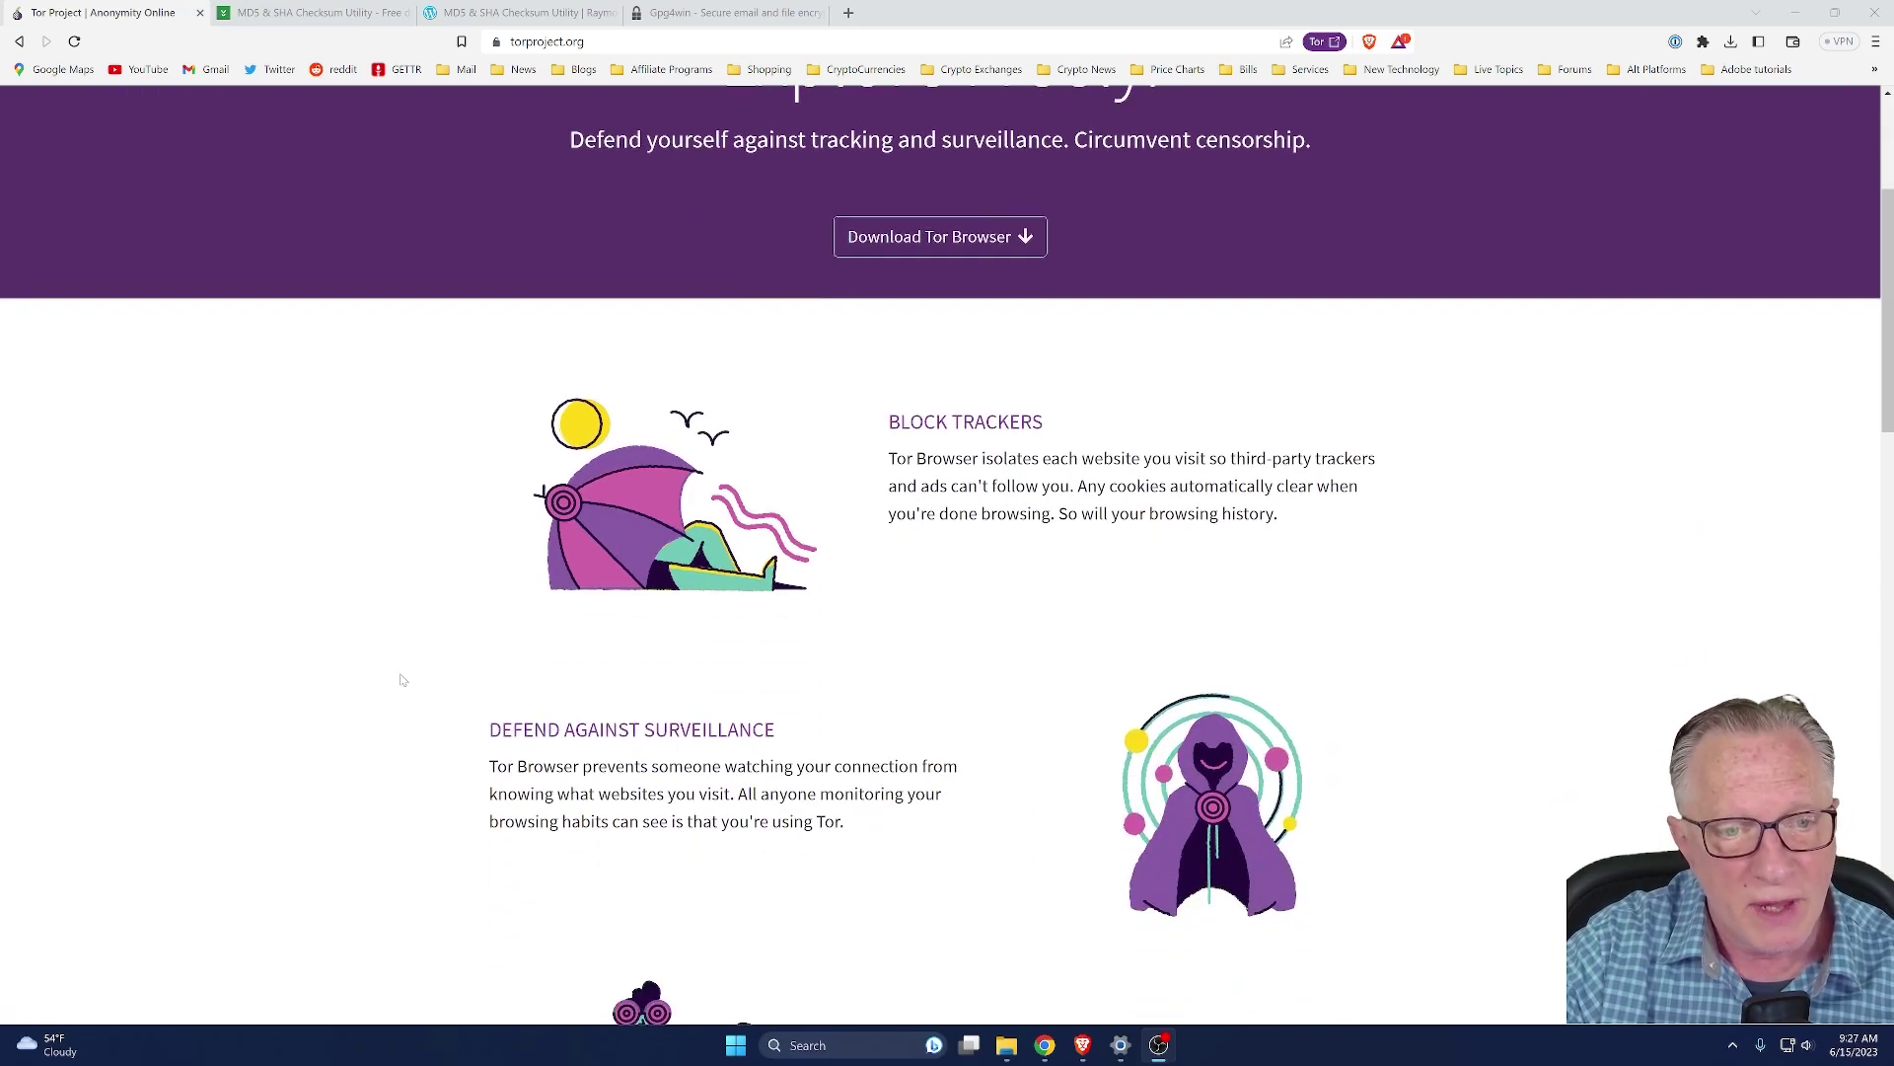
scroll(402, 680, "down", 3)
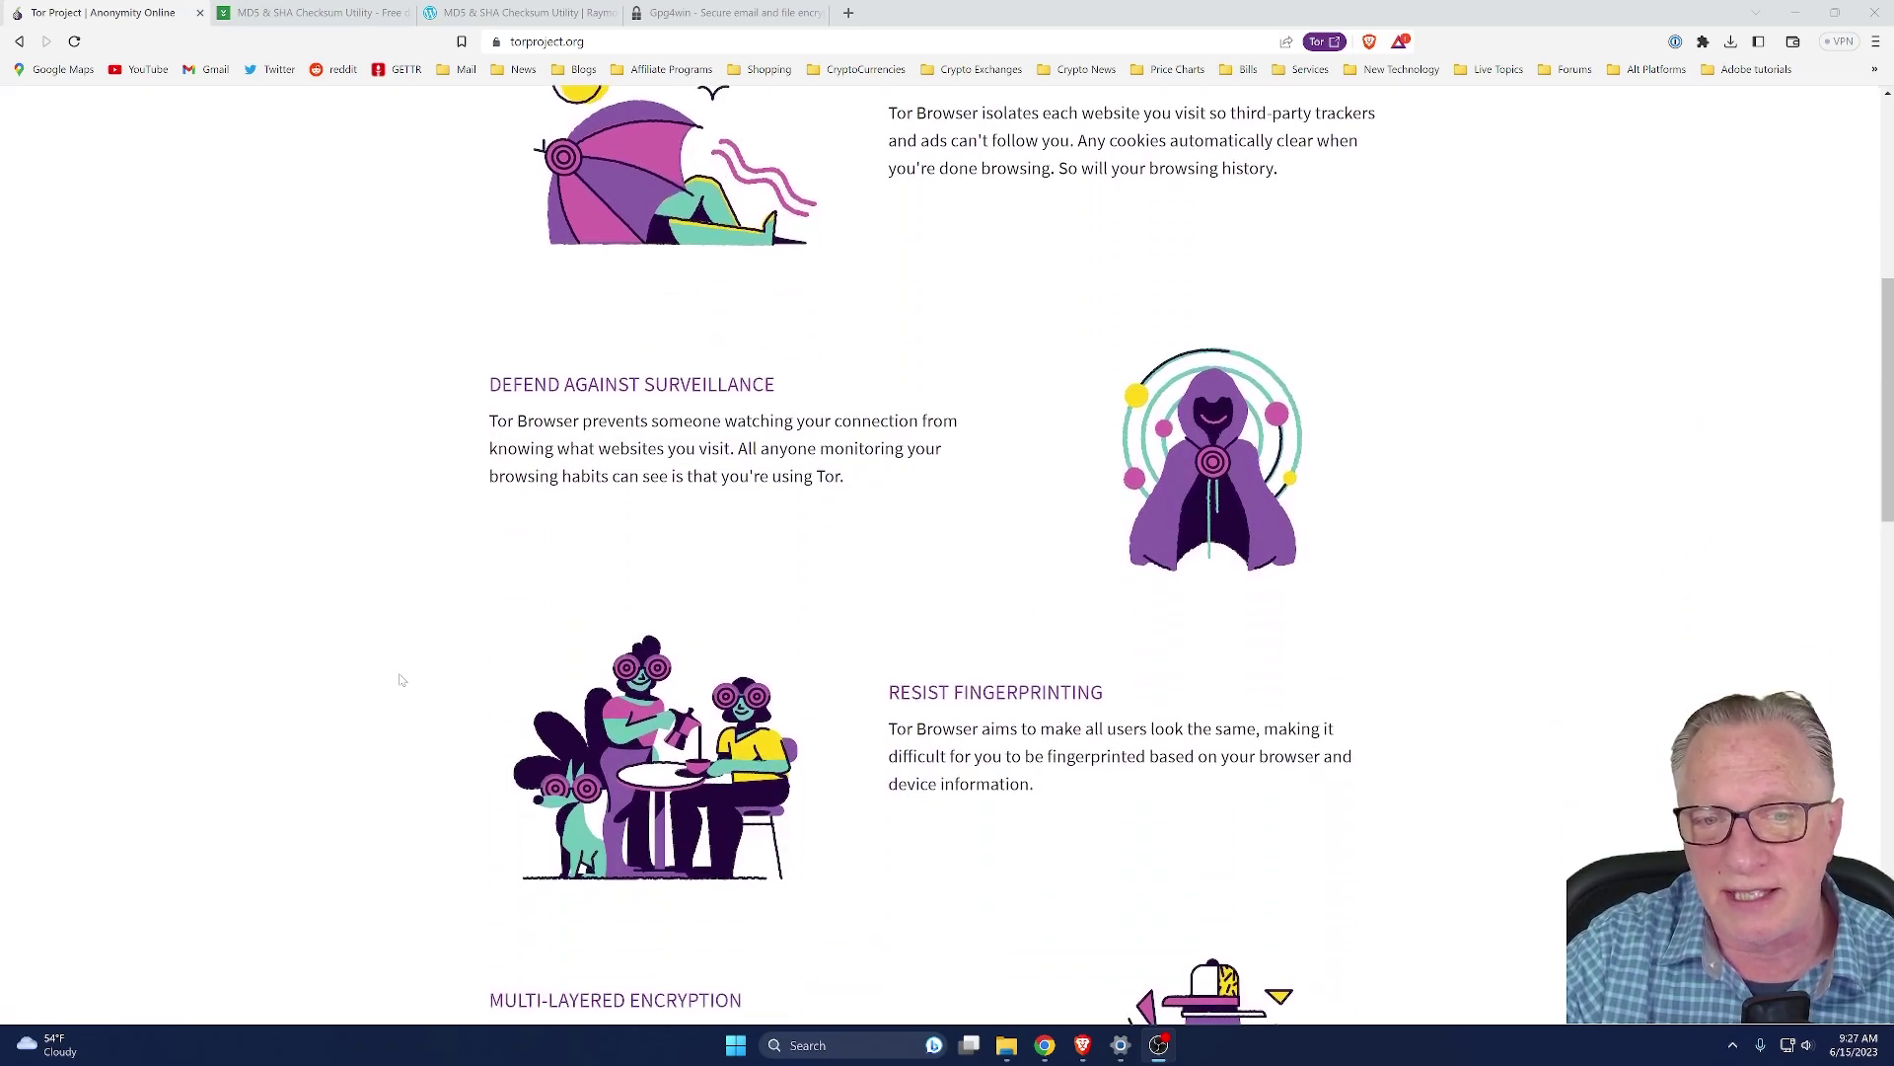
scroll(401, 666, "down", 4)
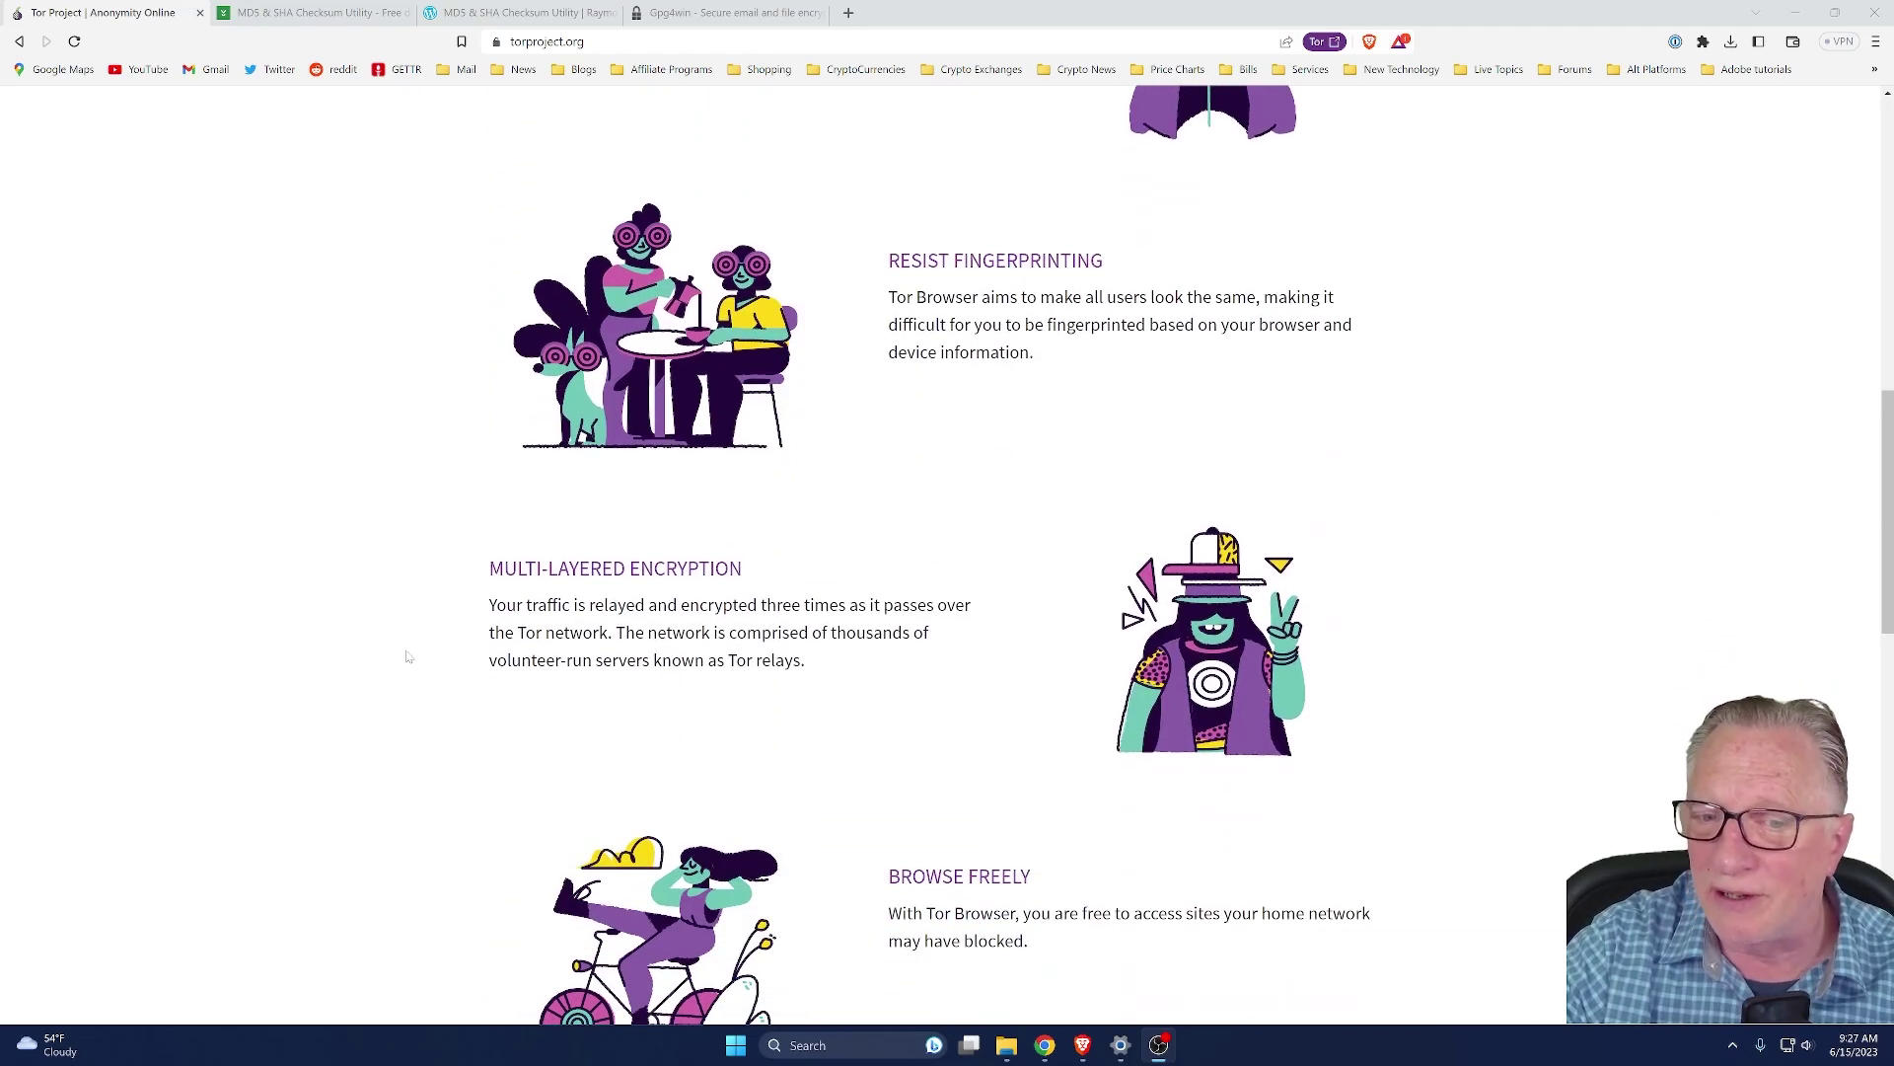
scroll(406, 657, "down", 2)
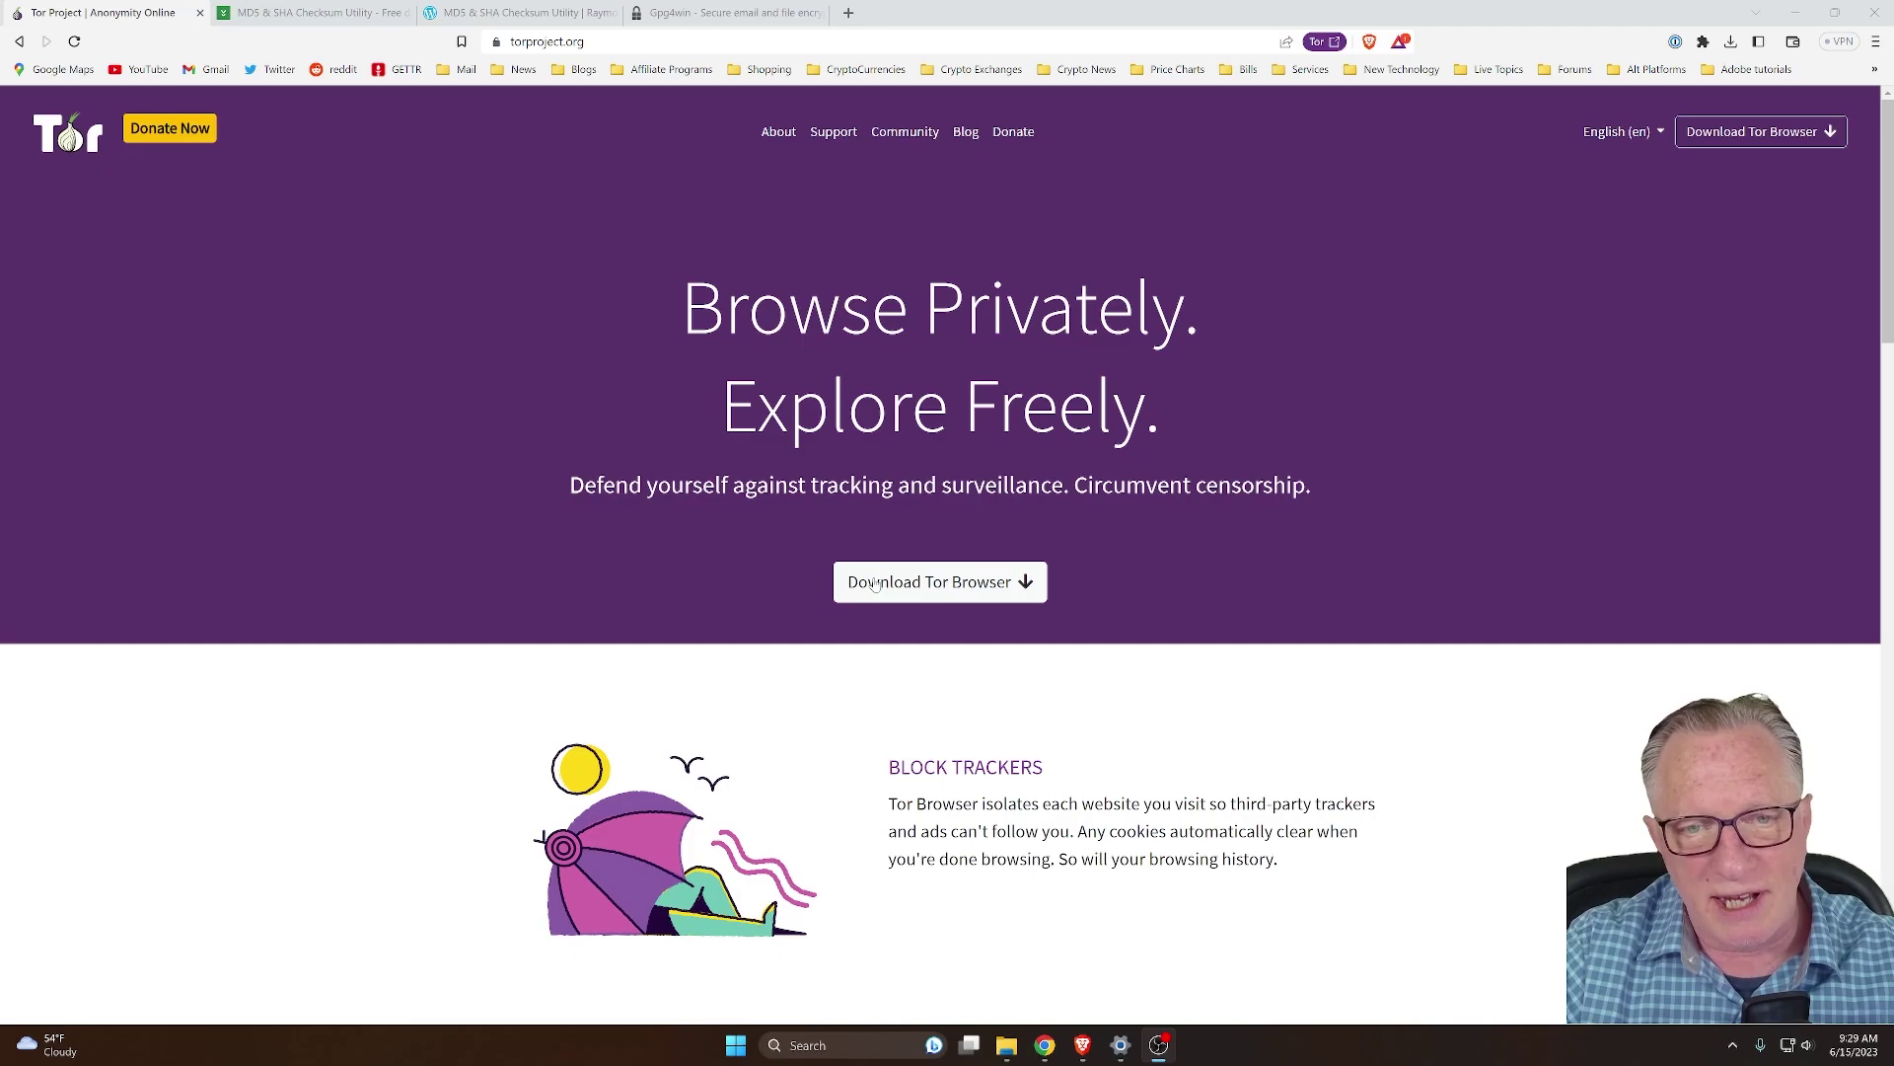
left_click(957, 584)
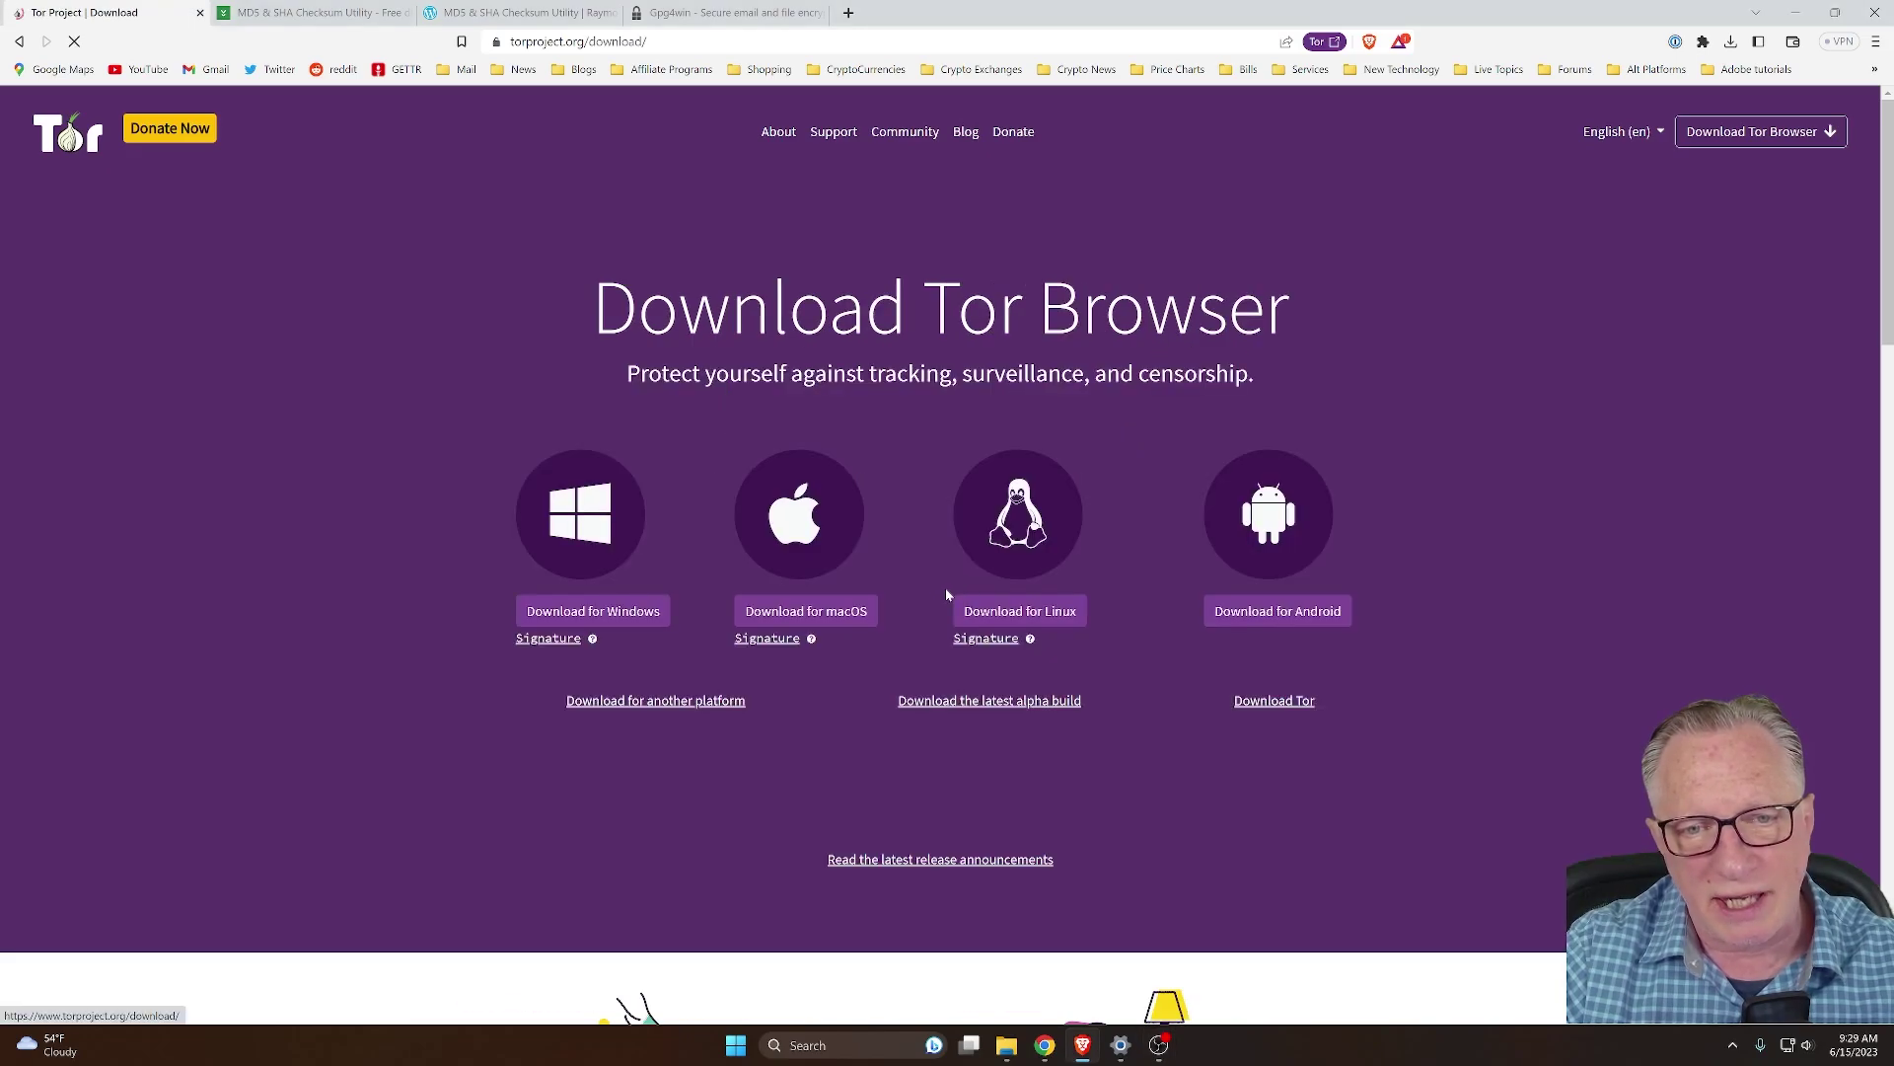
left_click(620, 614)
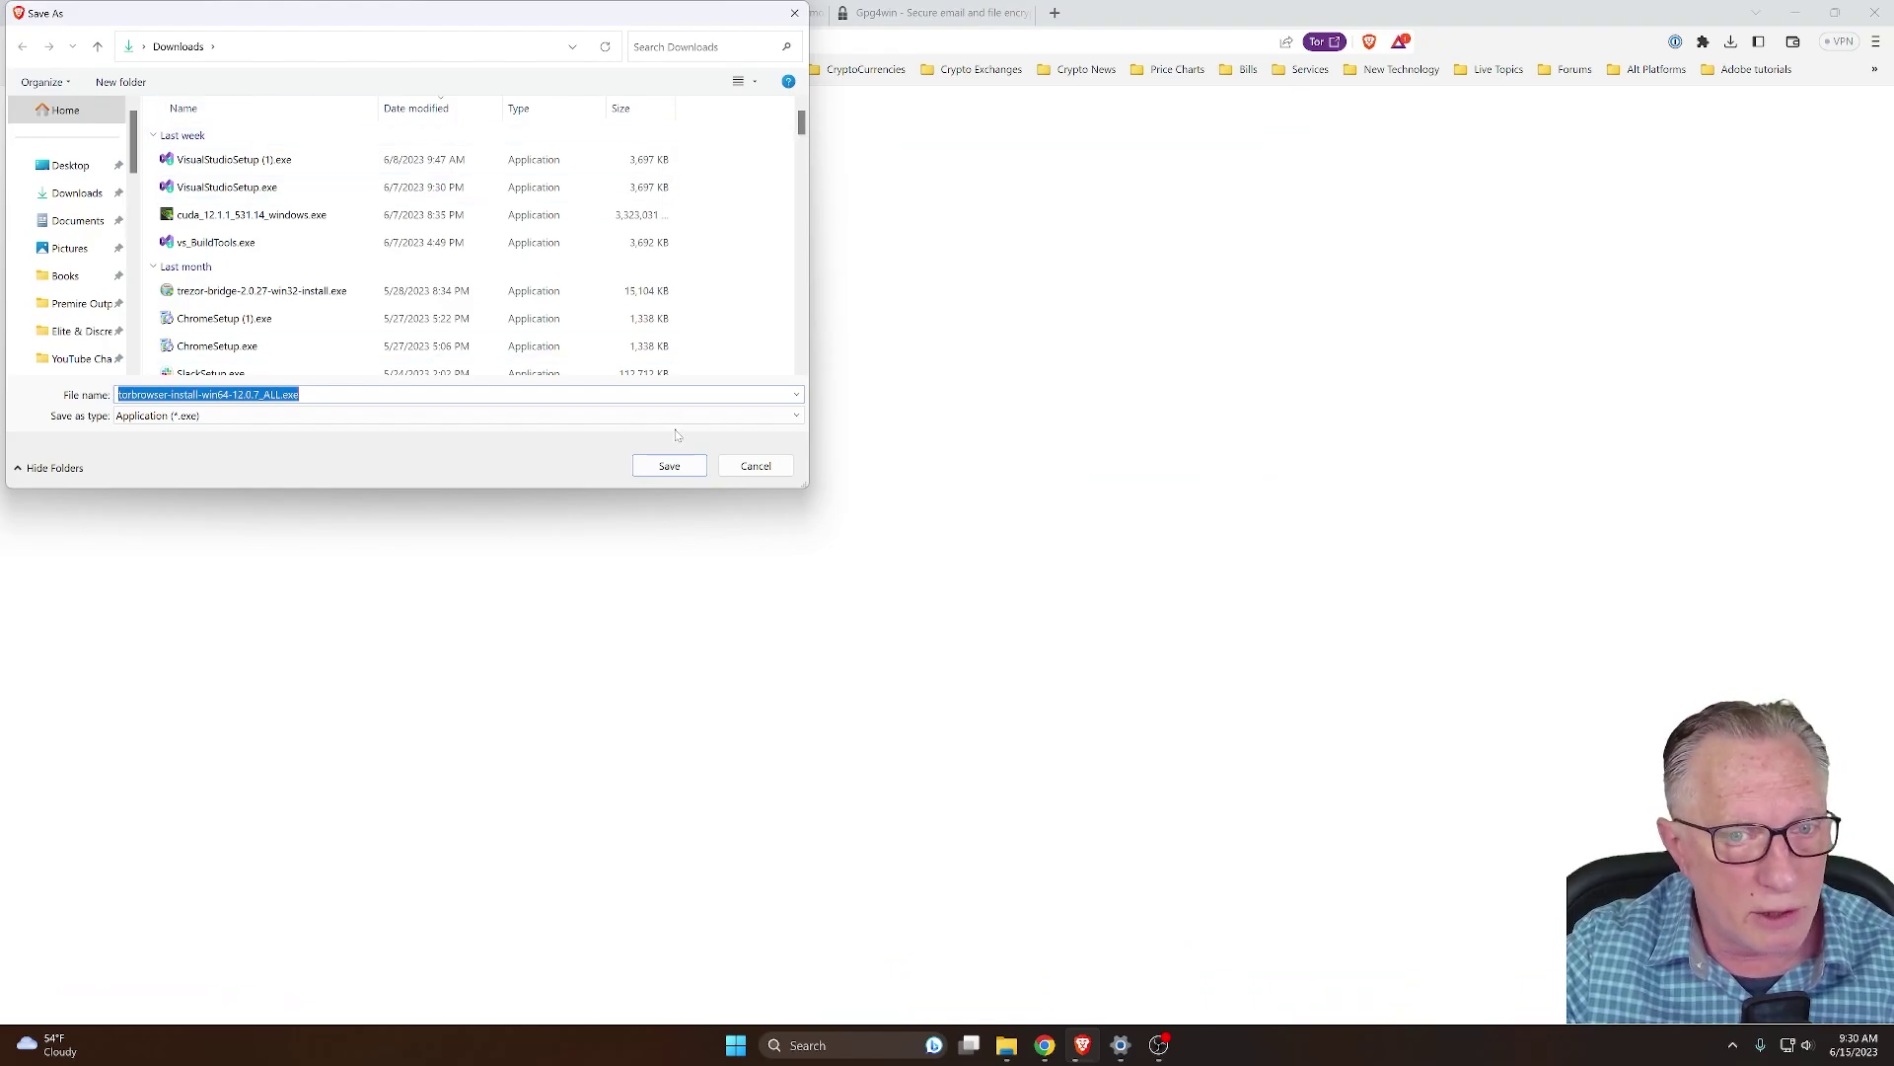
left_click(670, 466)
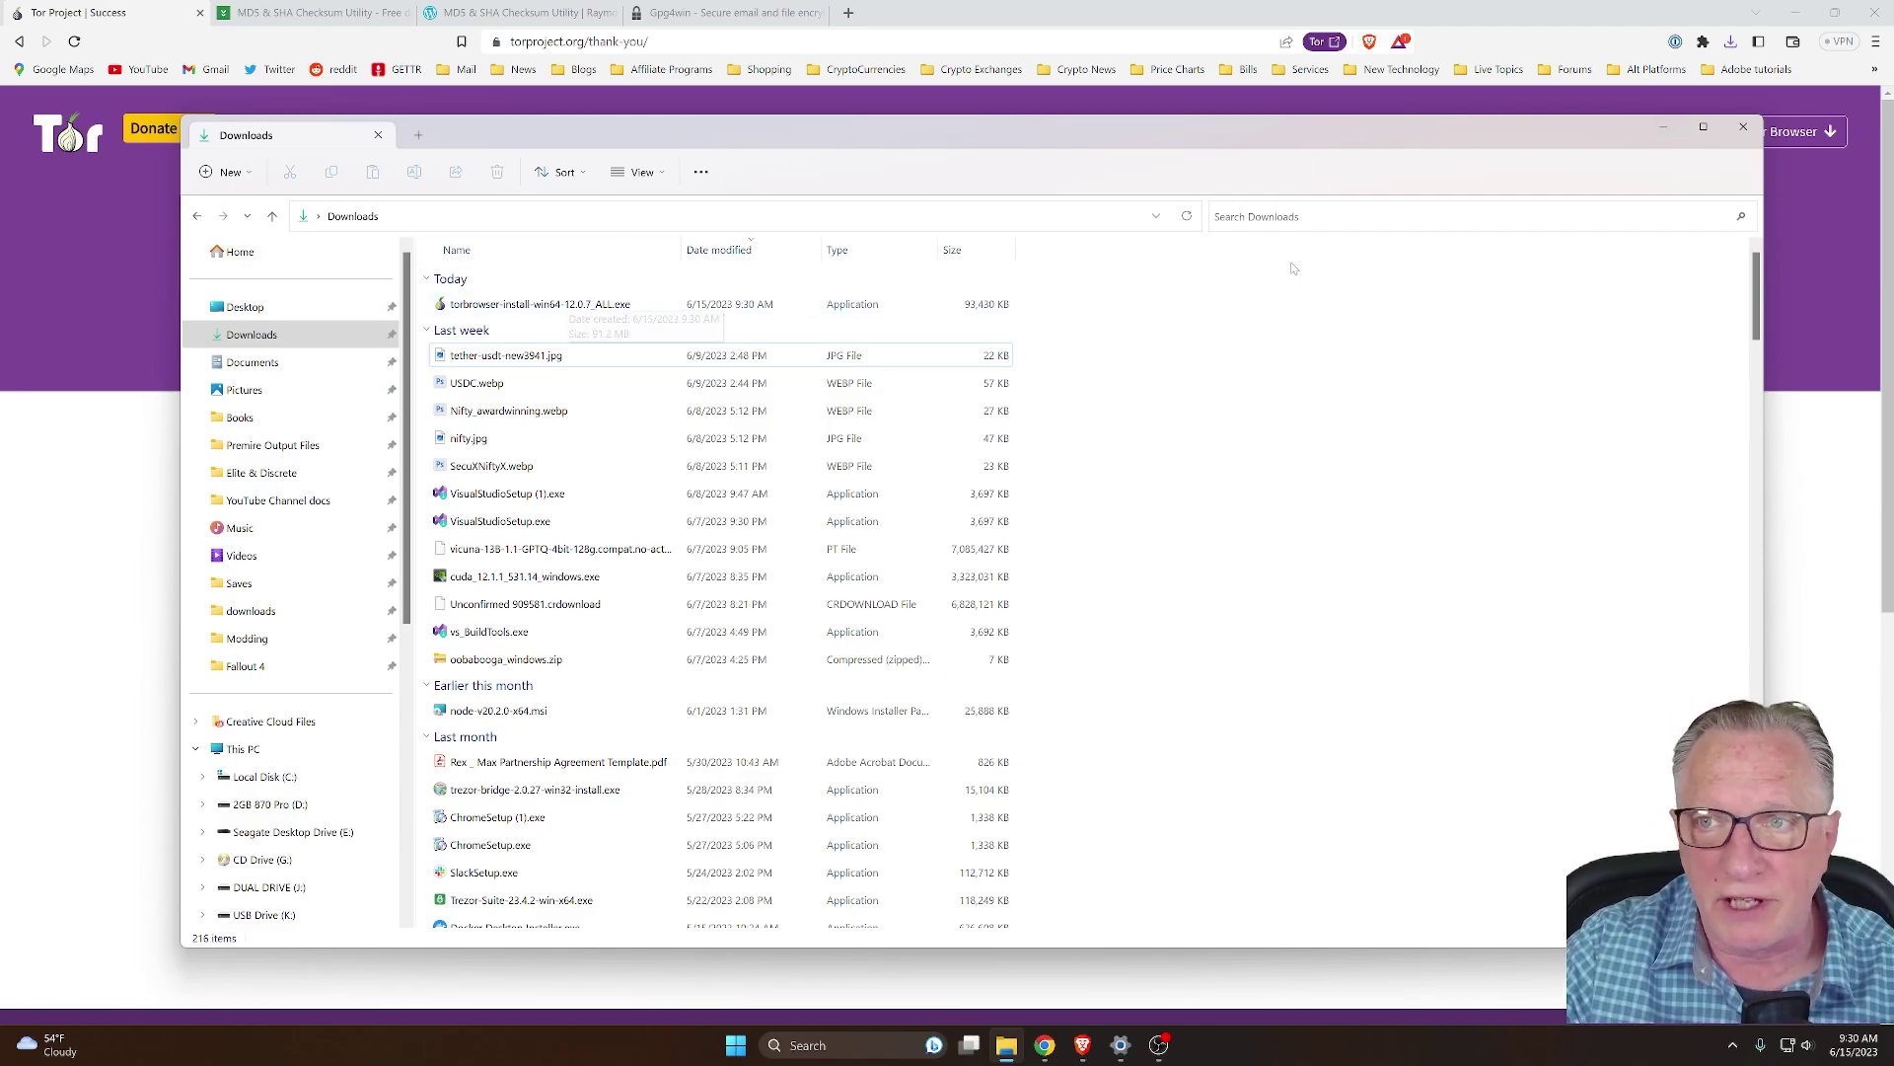
left_click(1664, 126)
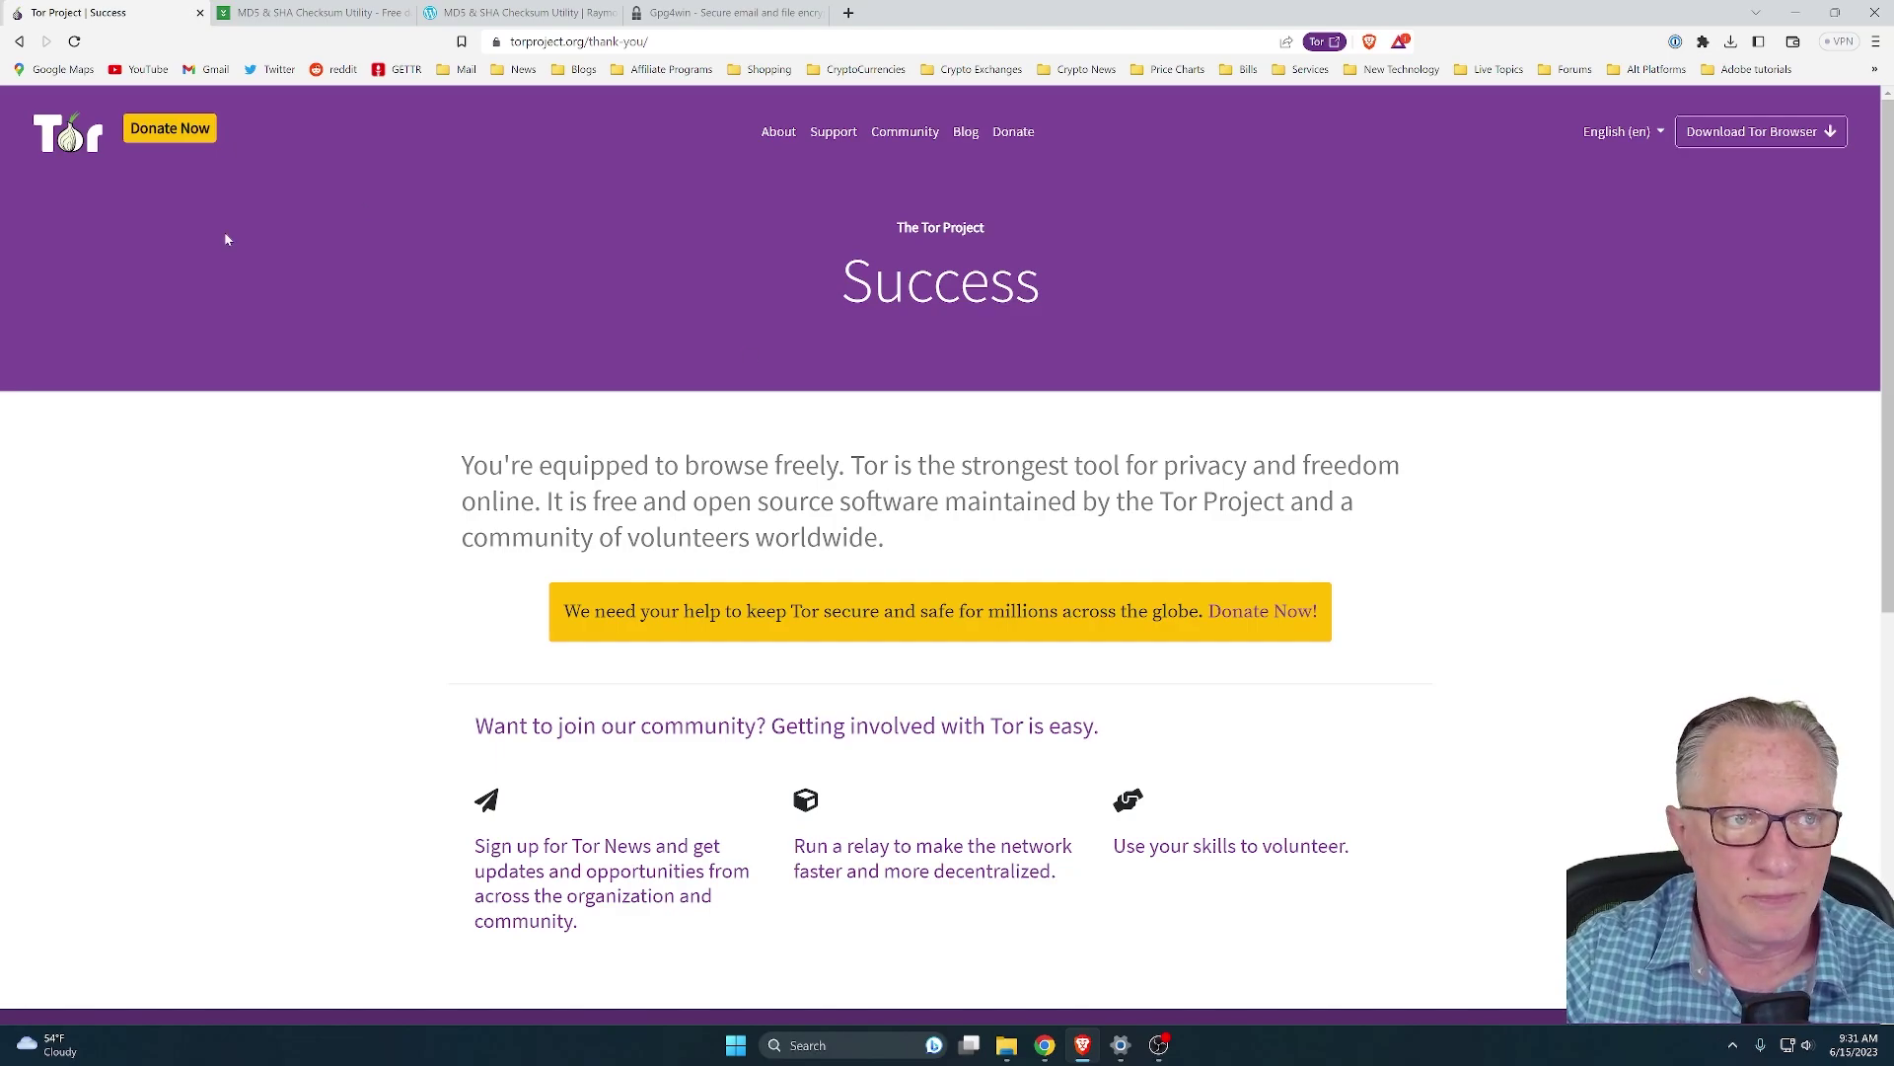
Go back and save the Windows signature file torbrowser-install-win64-12.0.7_ALL.exe.asc to Downloads
key("alt+Left")
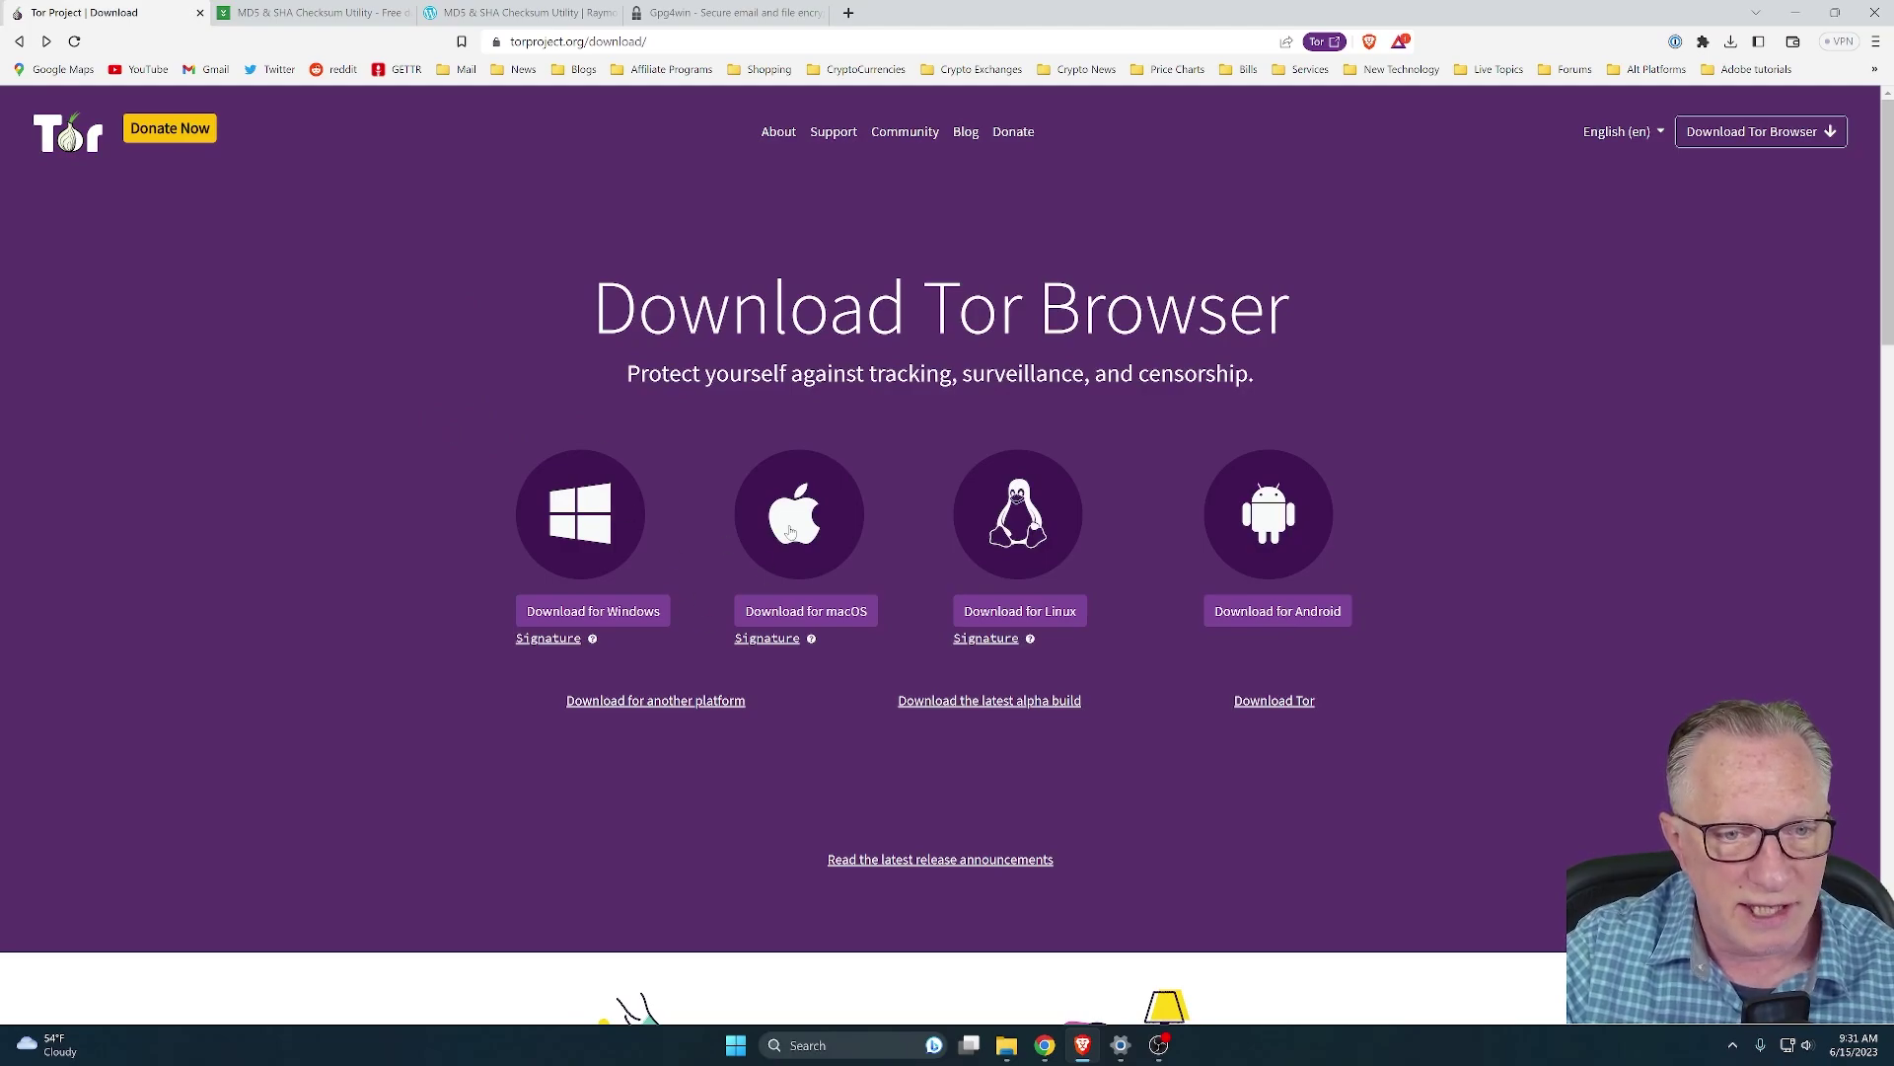
left_click(546, 642)
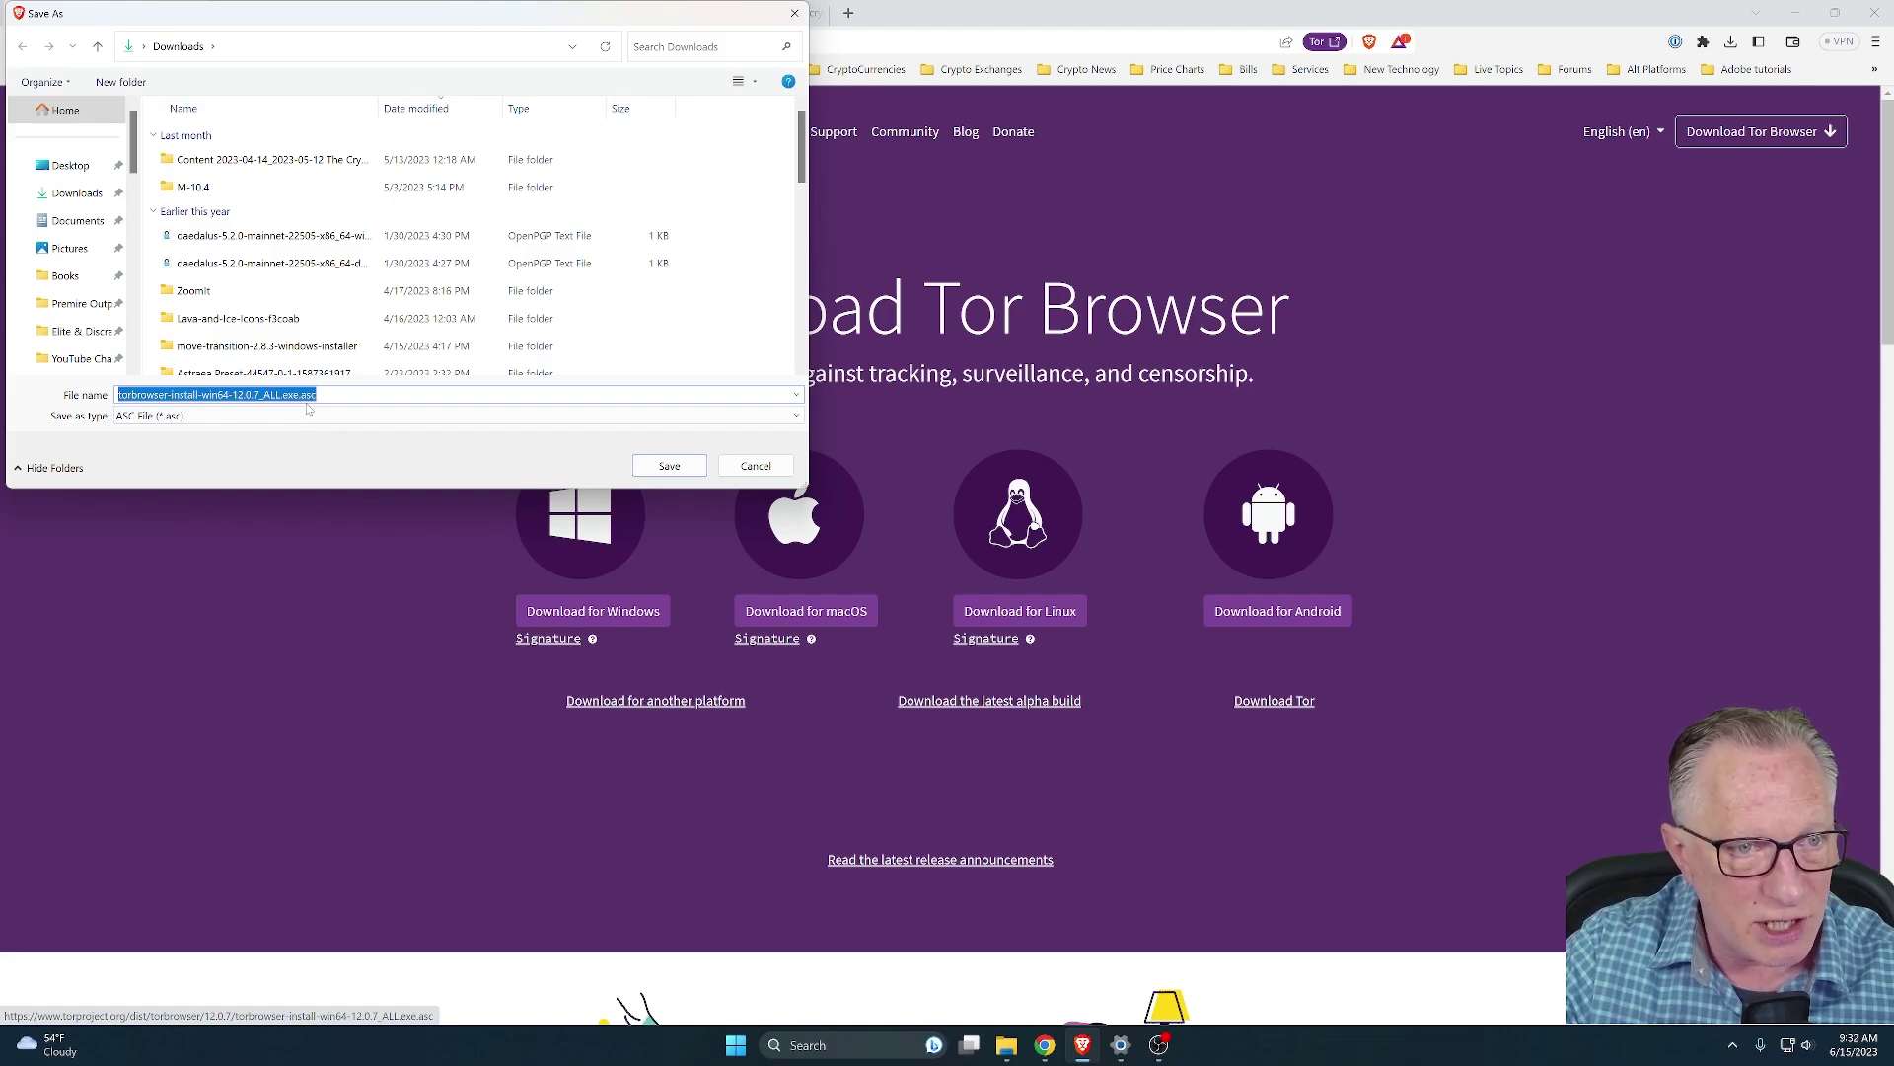
left_click(669, 466)
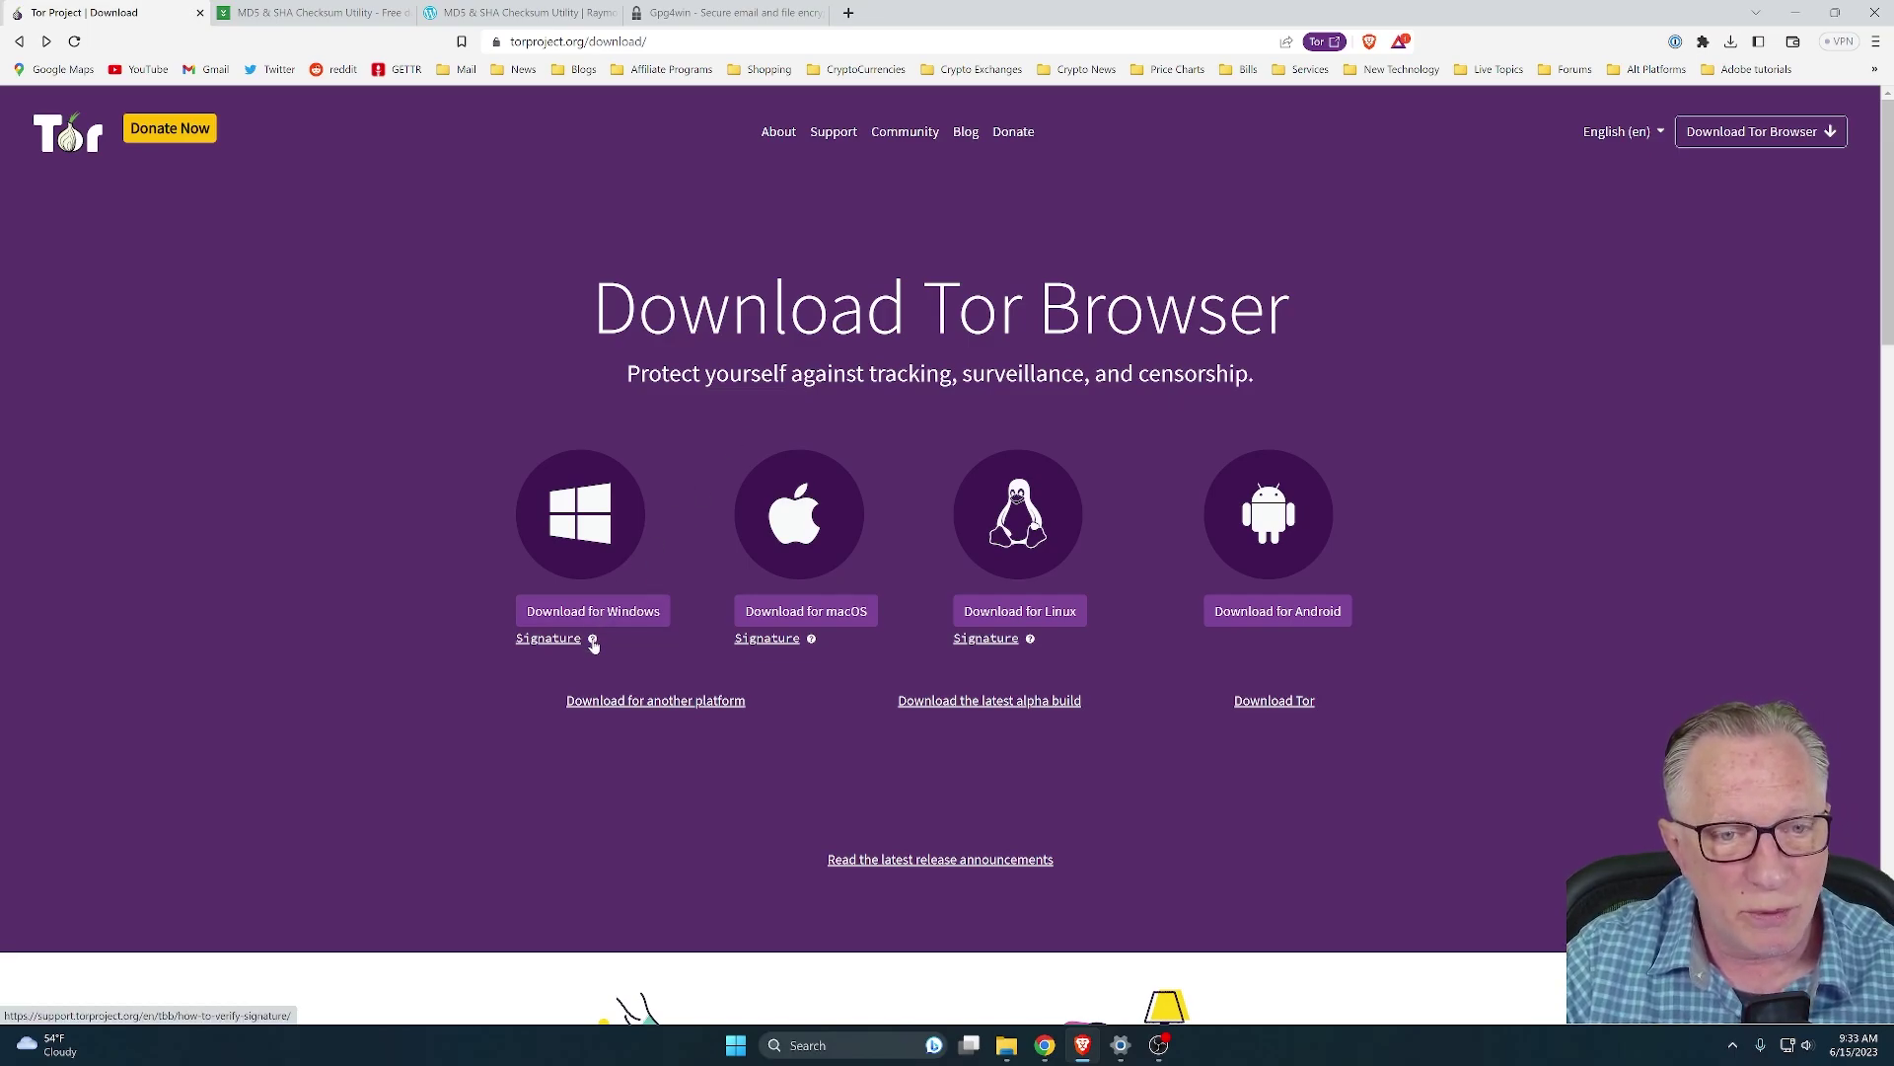
Open Tor's signature-verification guide from the Windows help icon, then view the MD5 & SHA Checksum Utility page
mouse_move(593, 643)
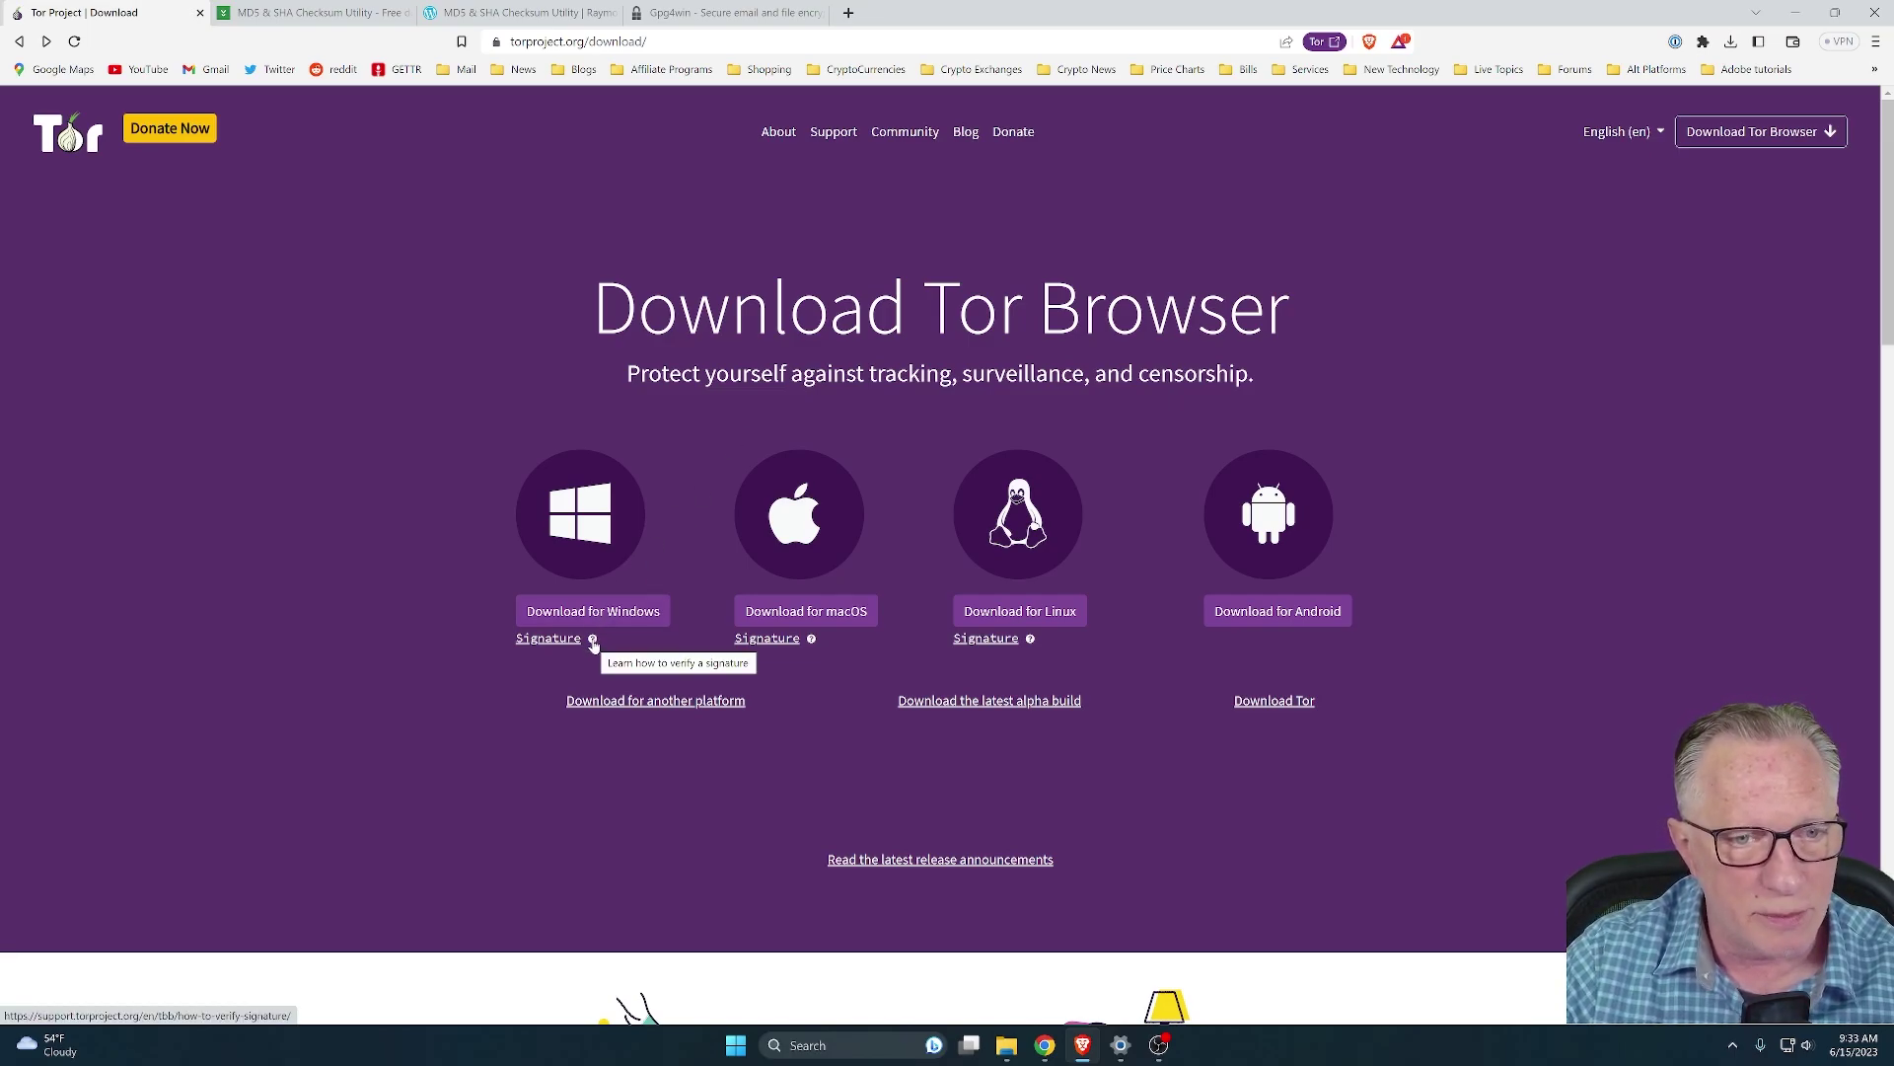
left_click(593, 642)
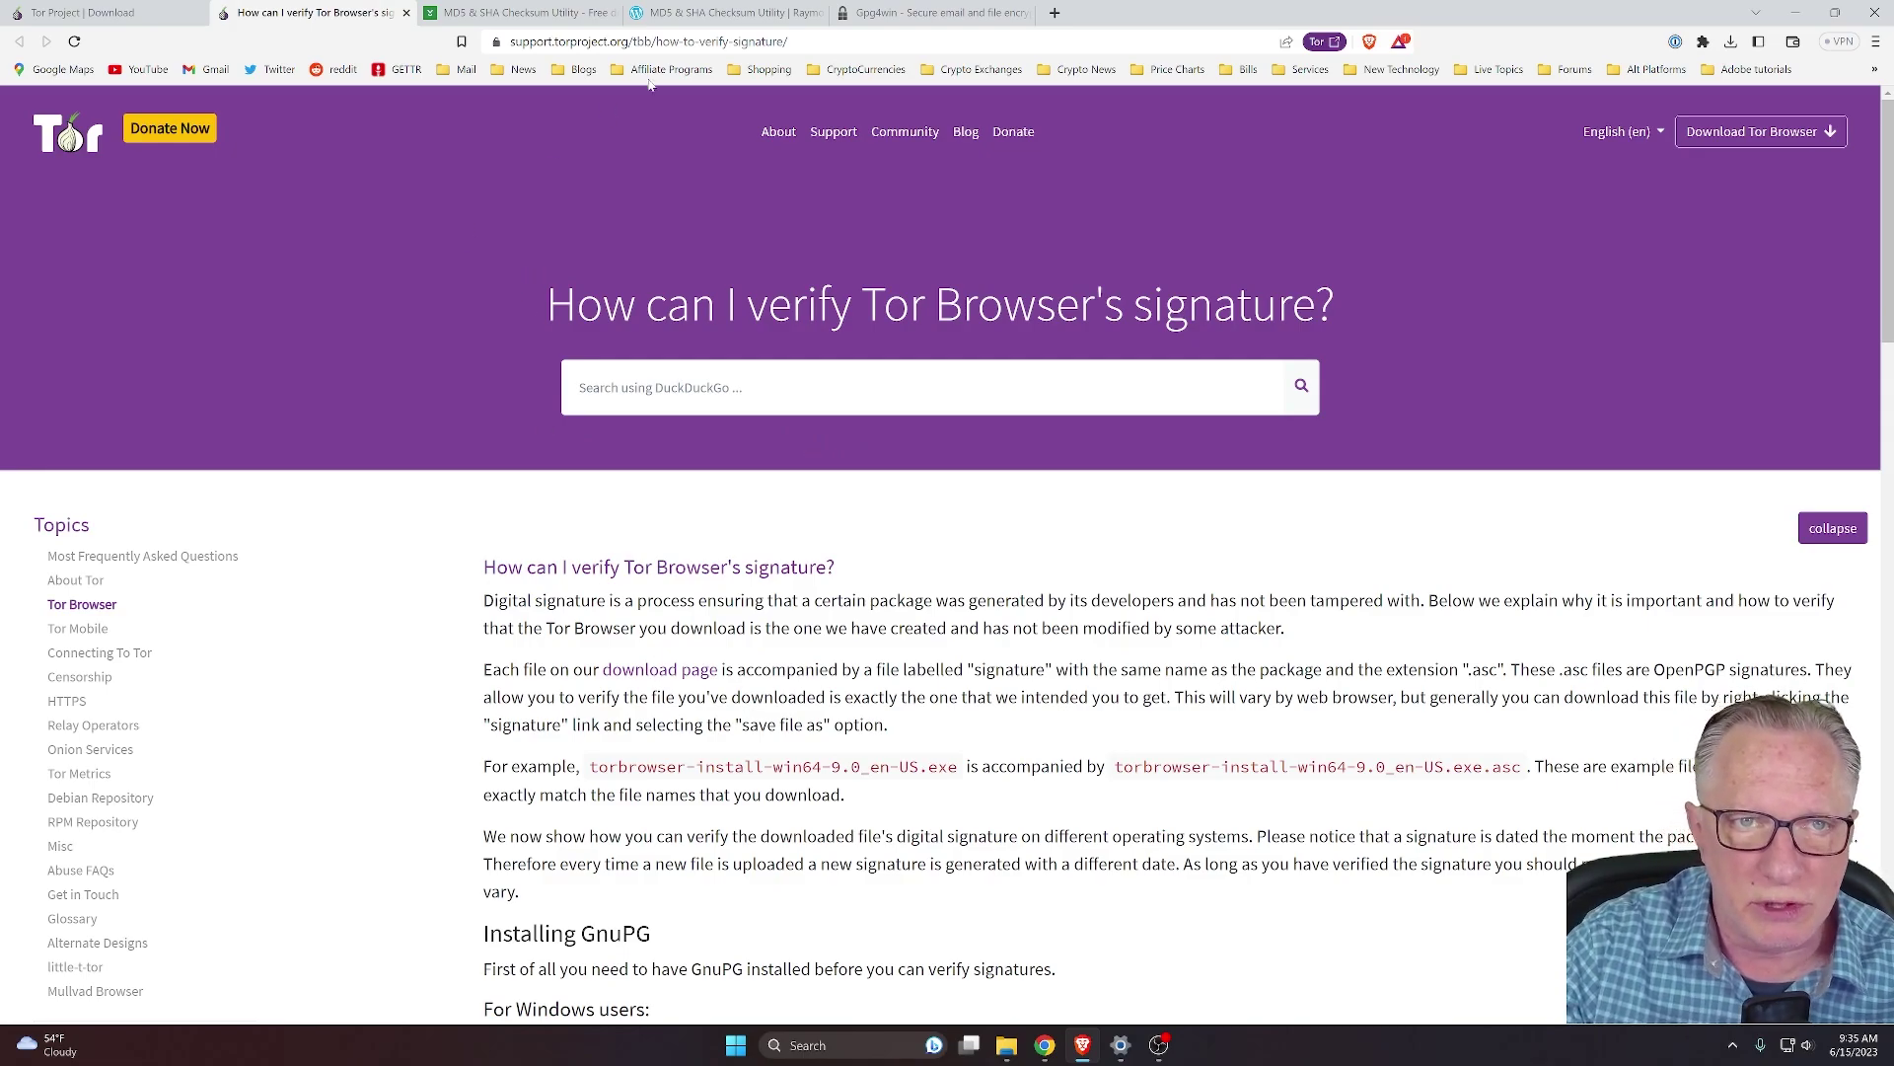
left_click(725, 13)
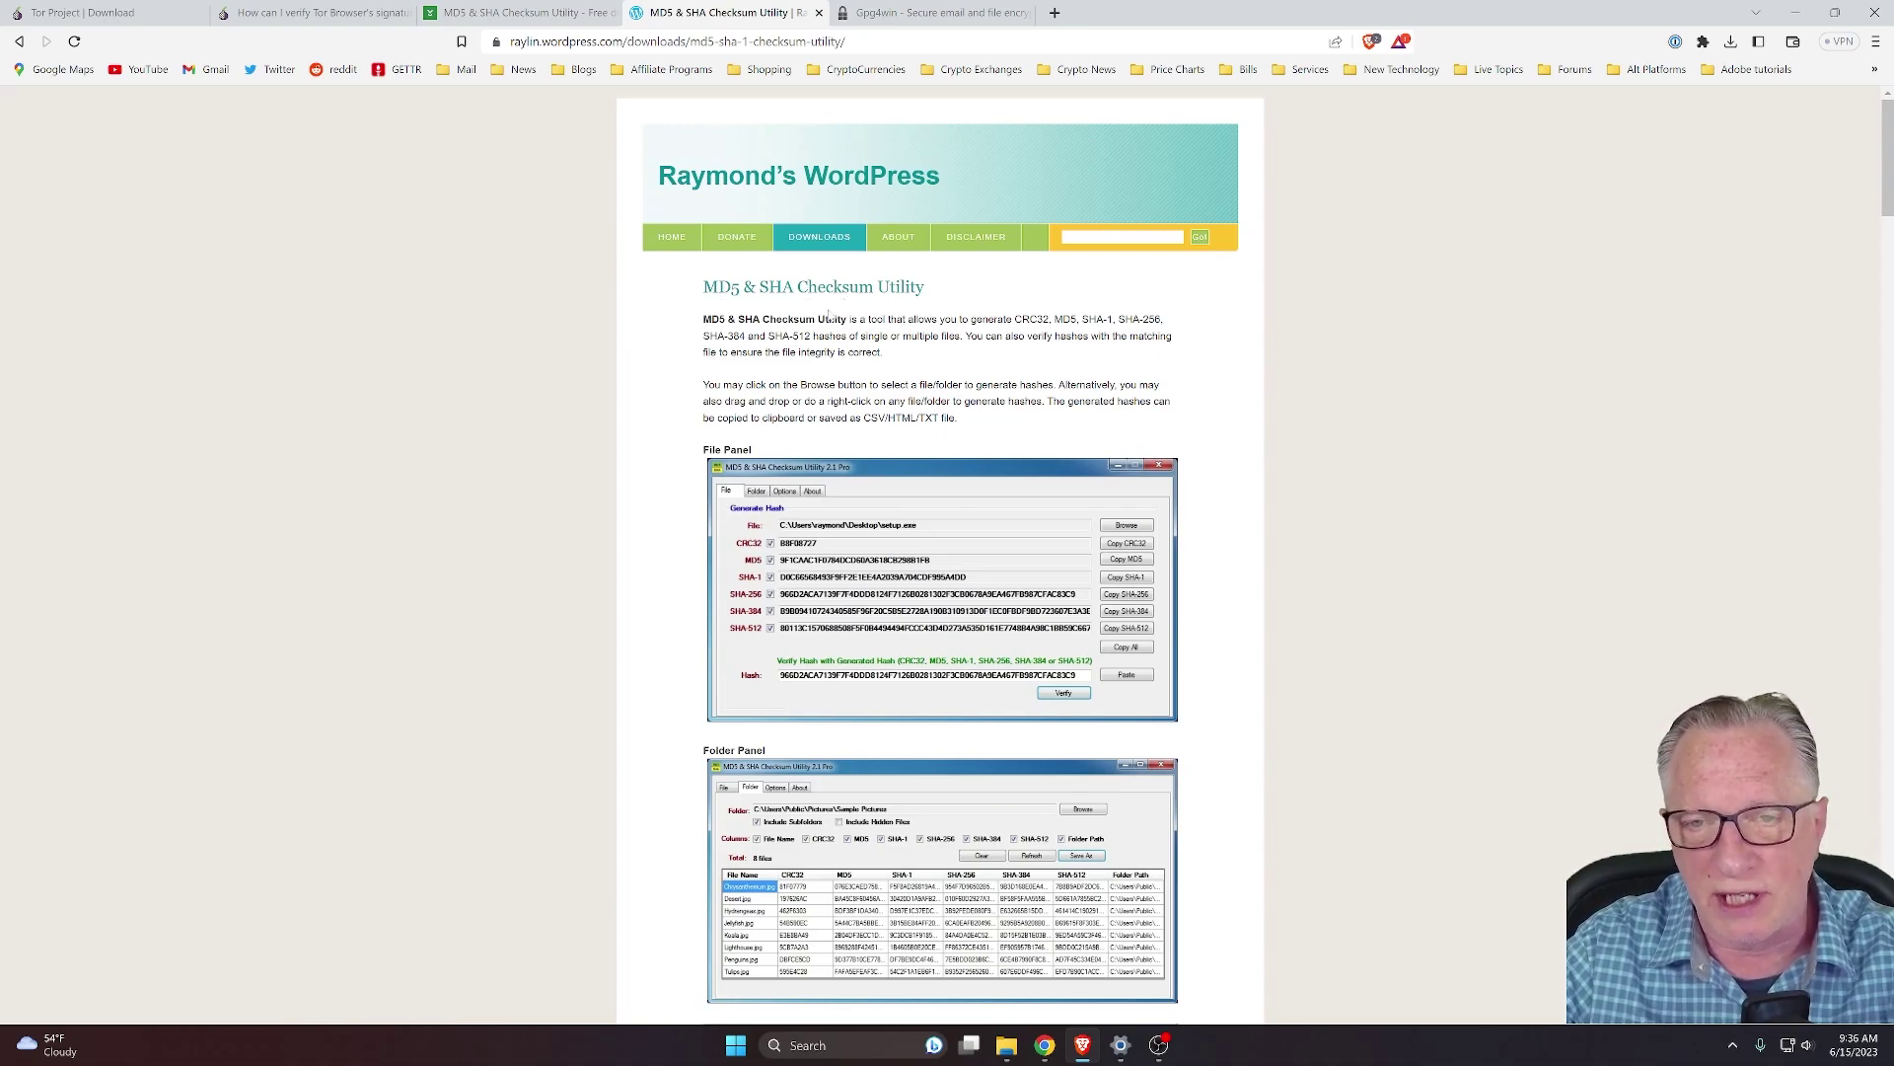
Open the checksum utility's CNET Download.com page in a new tab and switch to it
scroll(667, 461, "down", 4)
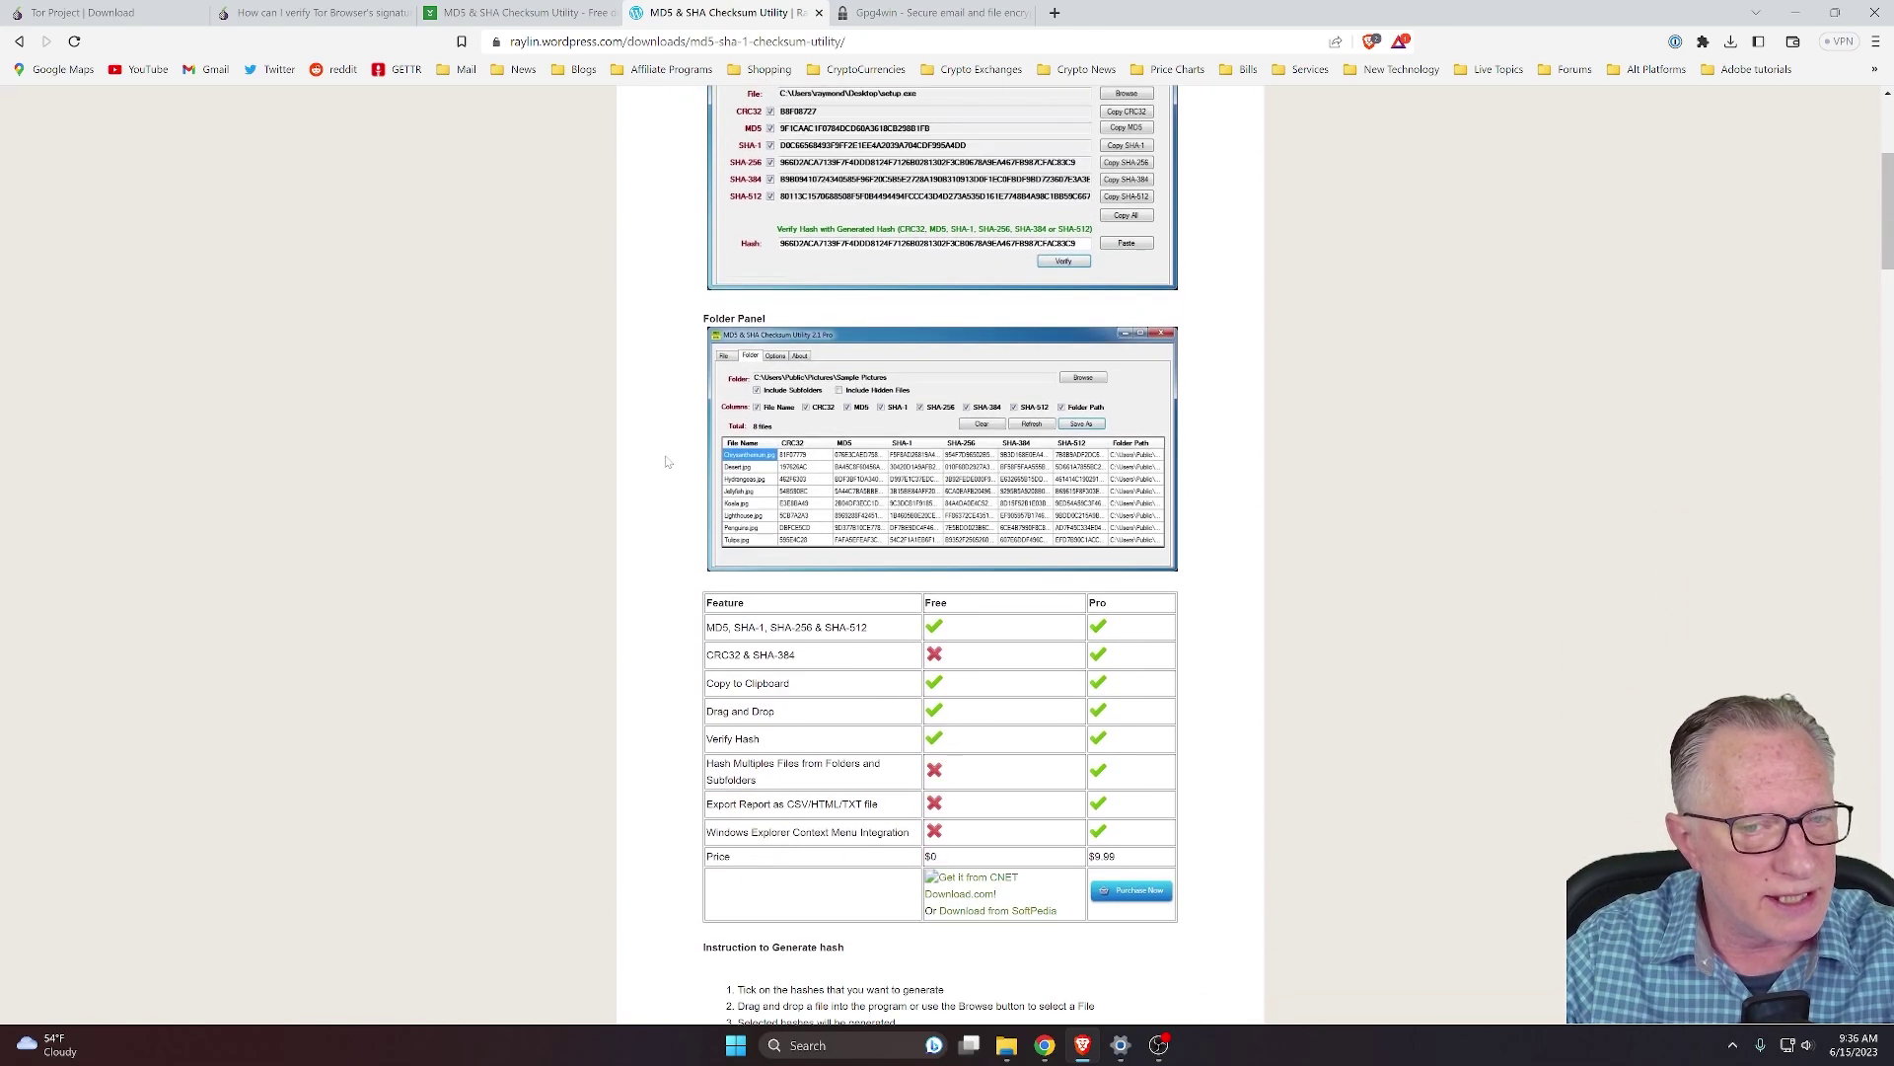
scroll(667, 461, "down", 3)
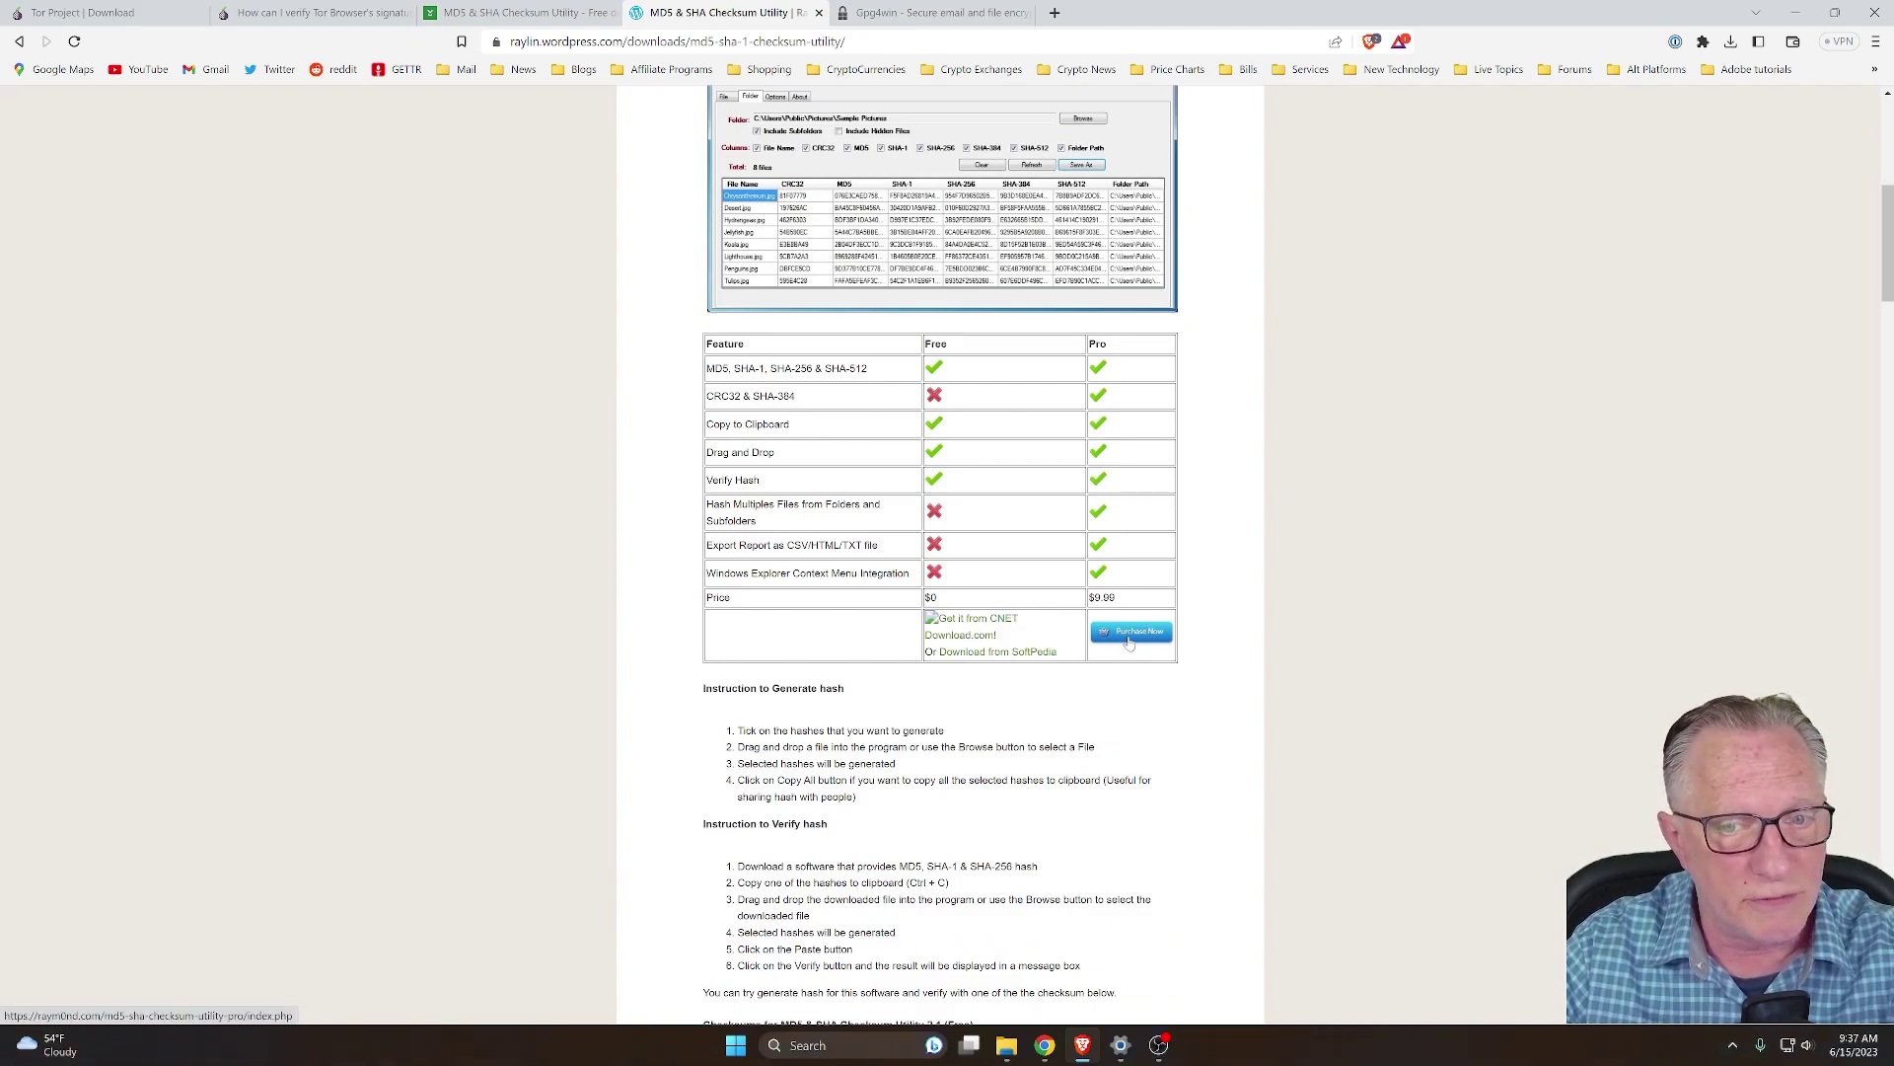
right_click(971, 626)
left_click(1044, 254)
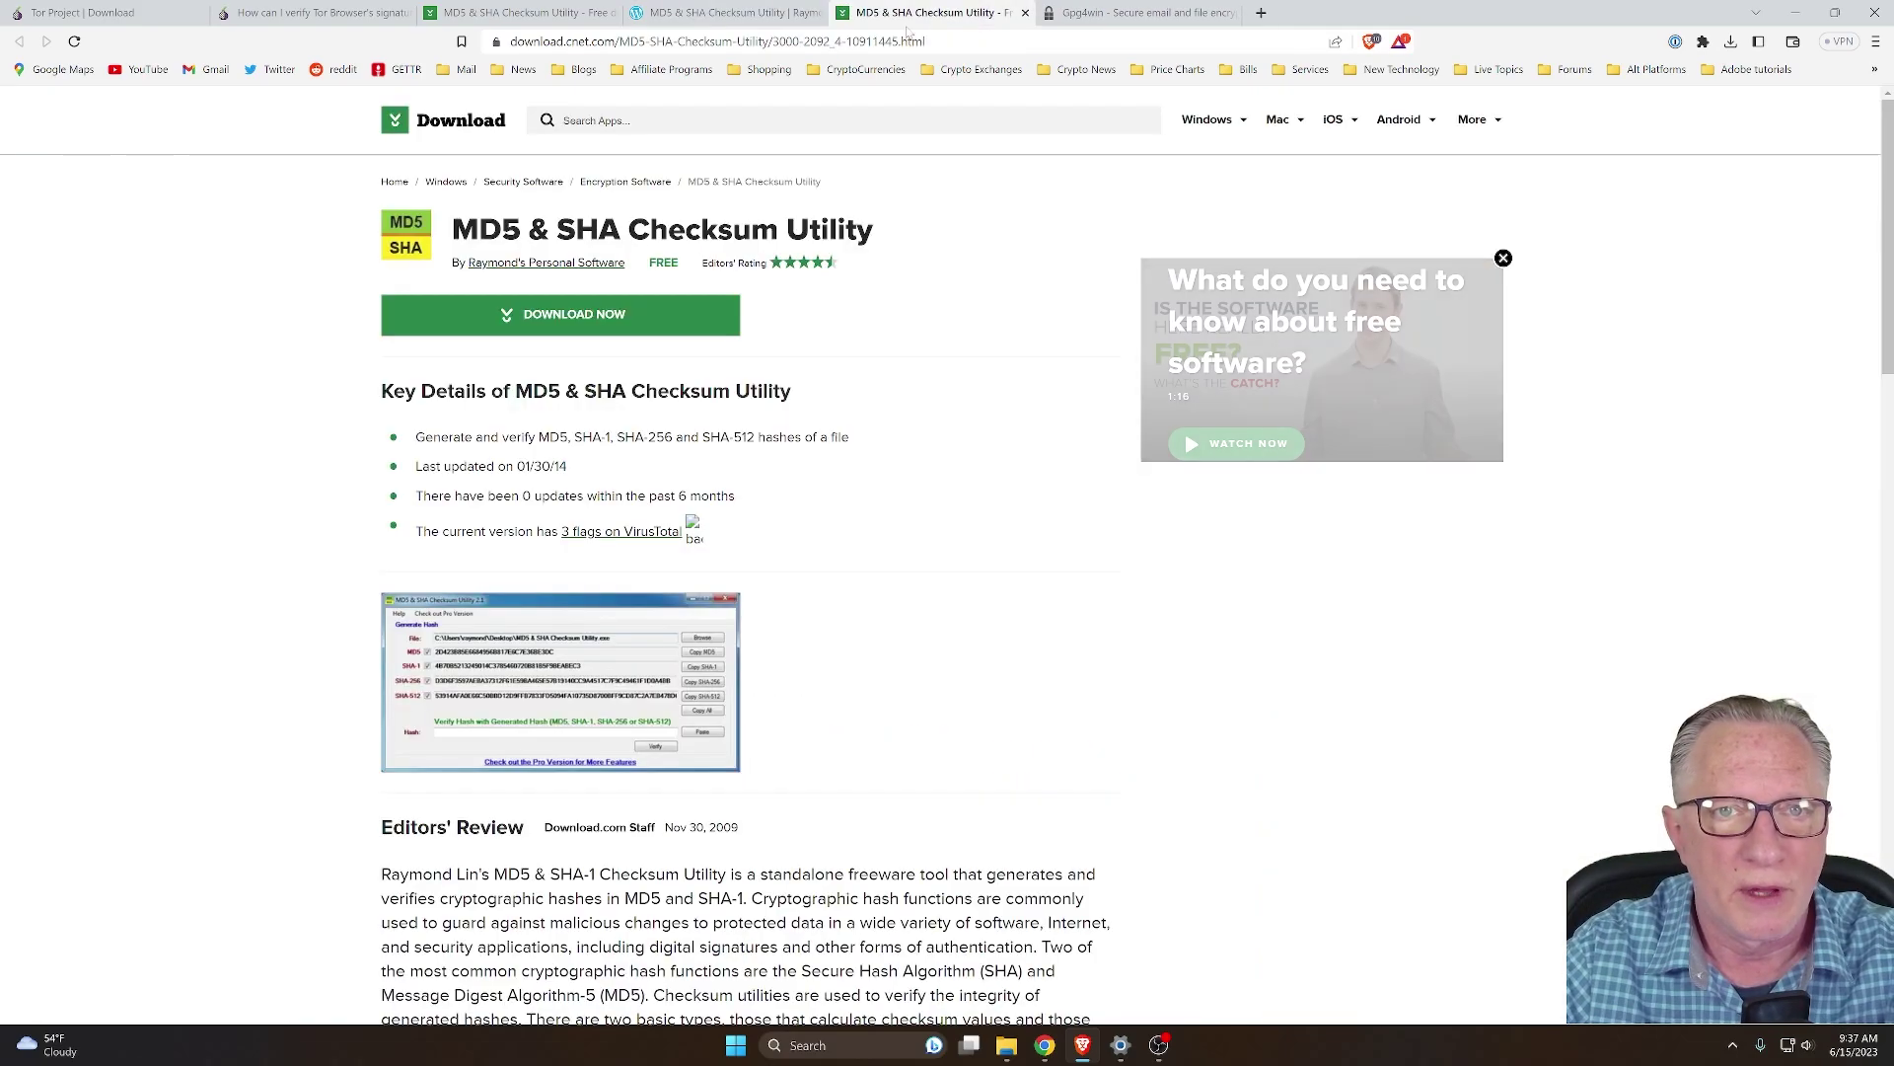
left_click(843, 13)
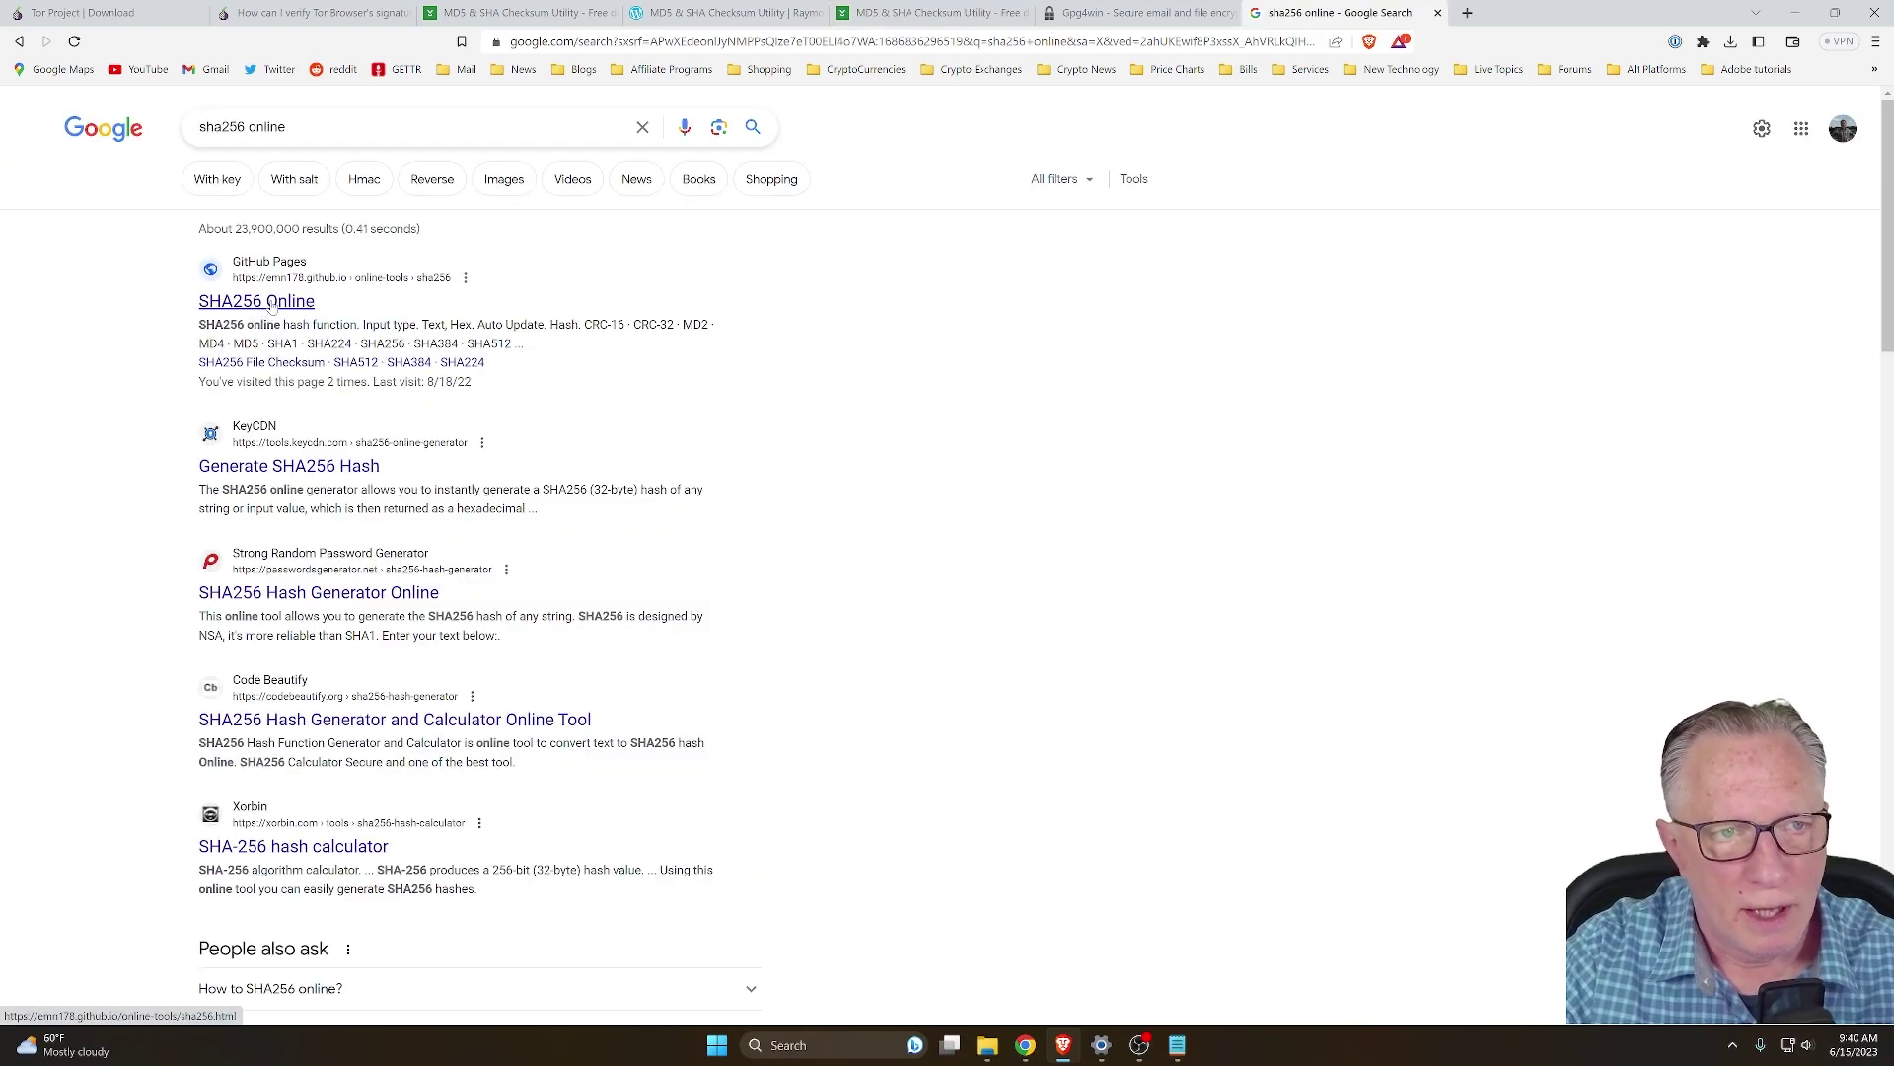
Open the SHA256 Online hashing tool, then return to Raymond's checksum utility page
left_click(273, 306)
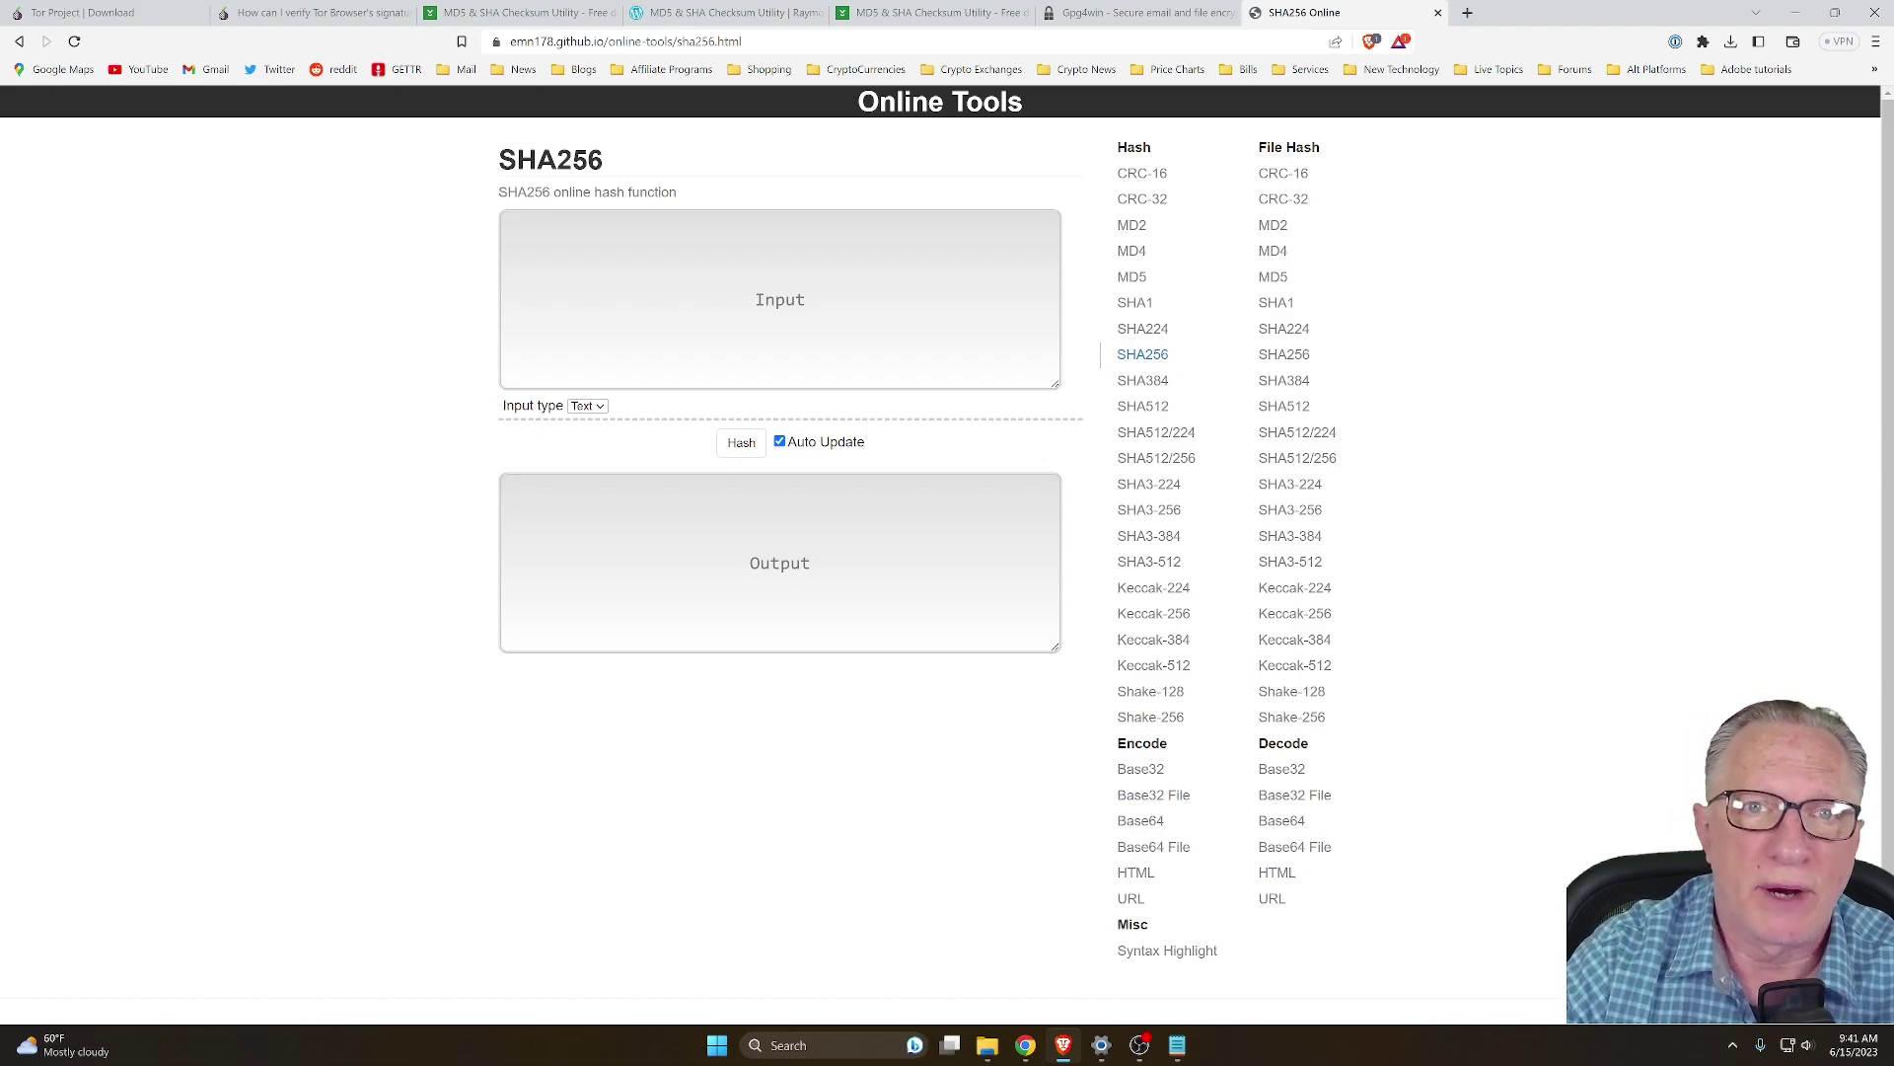
left_click(723, 14)
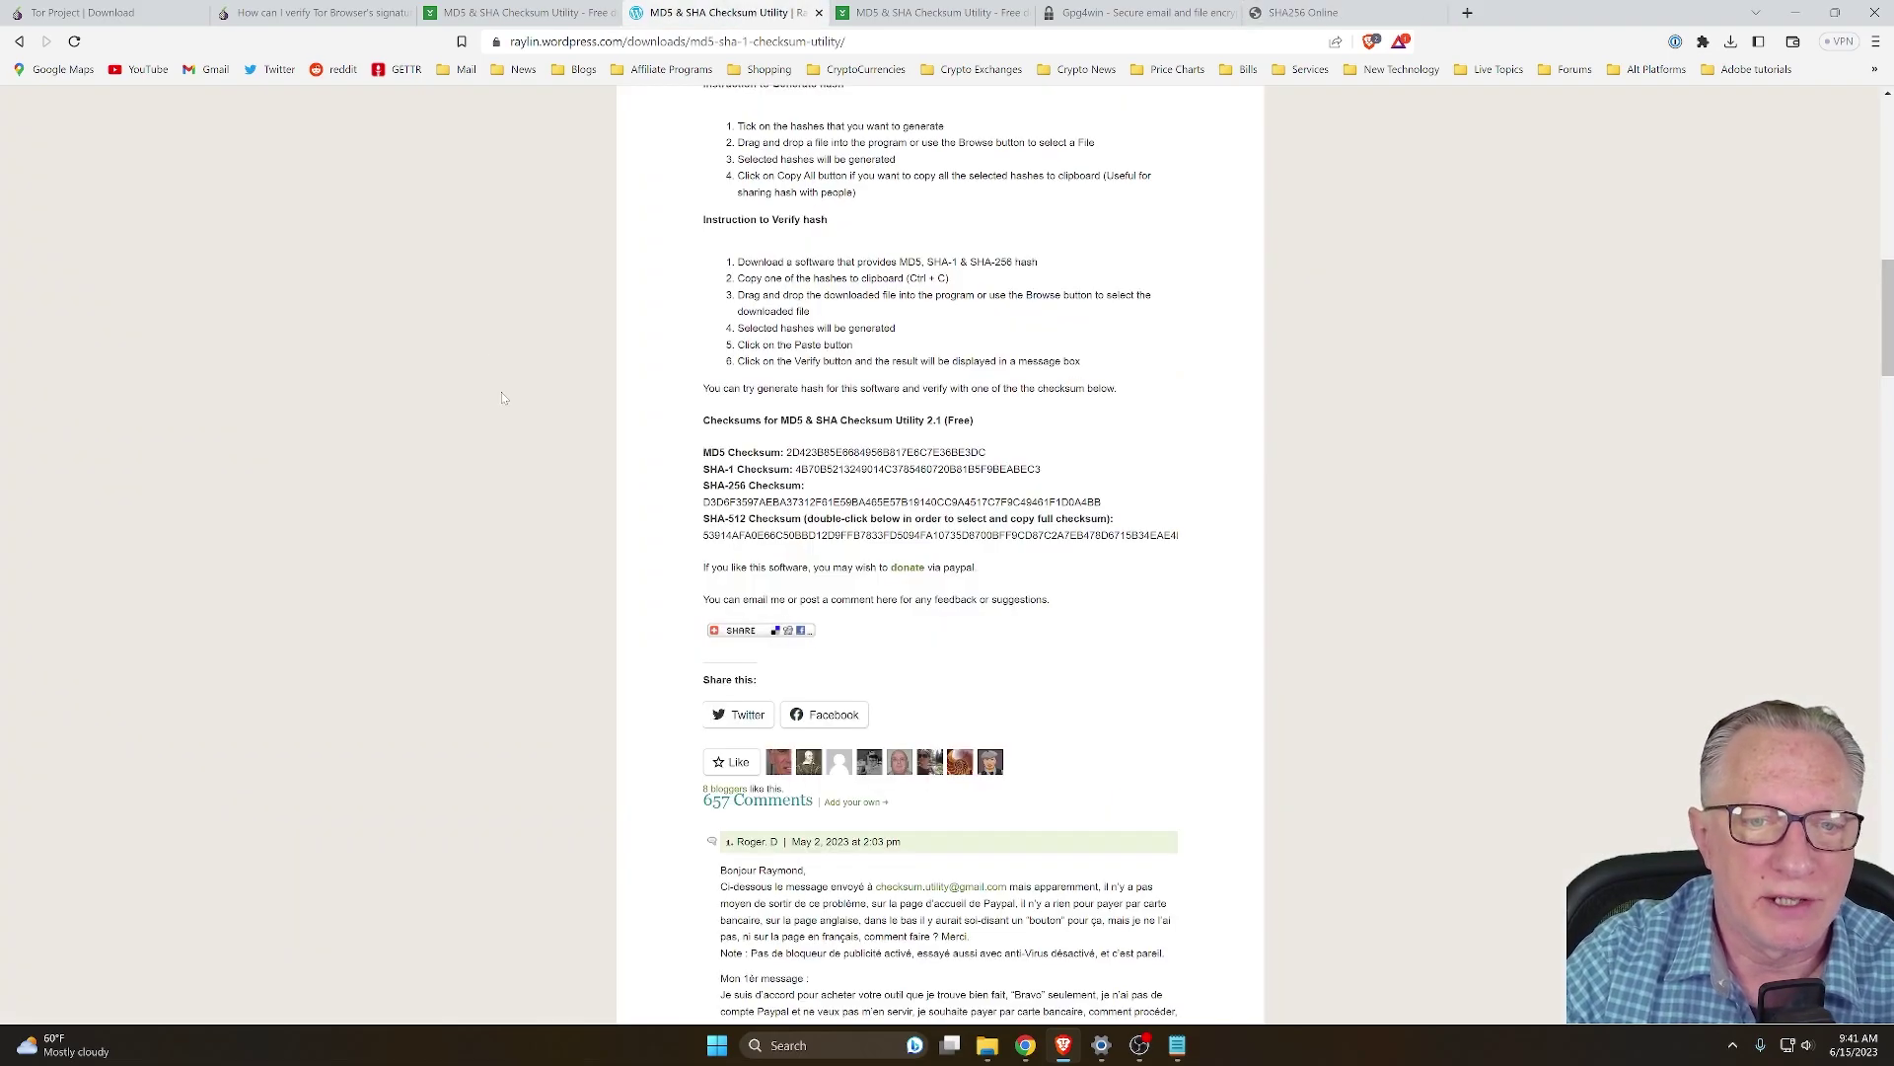
scroll(503, 398, "down", 8)
scroll(533, 402, "up", 10)
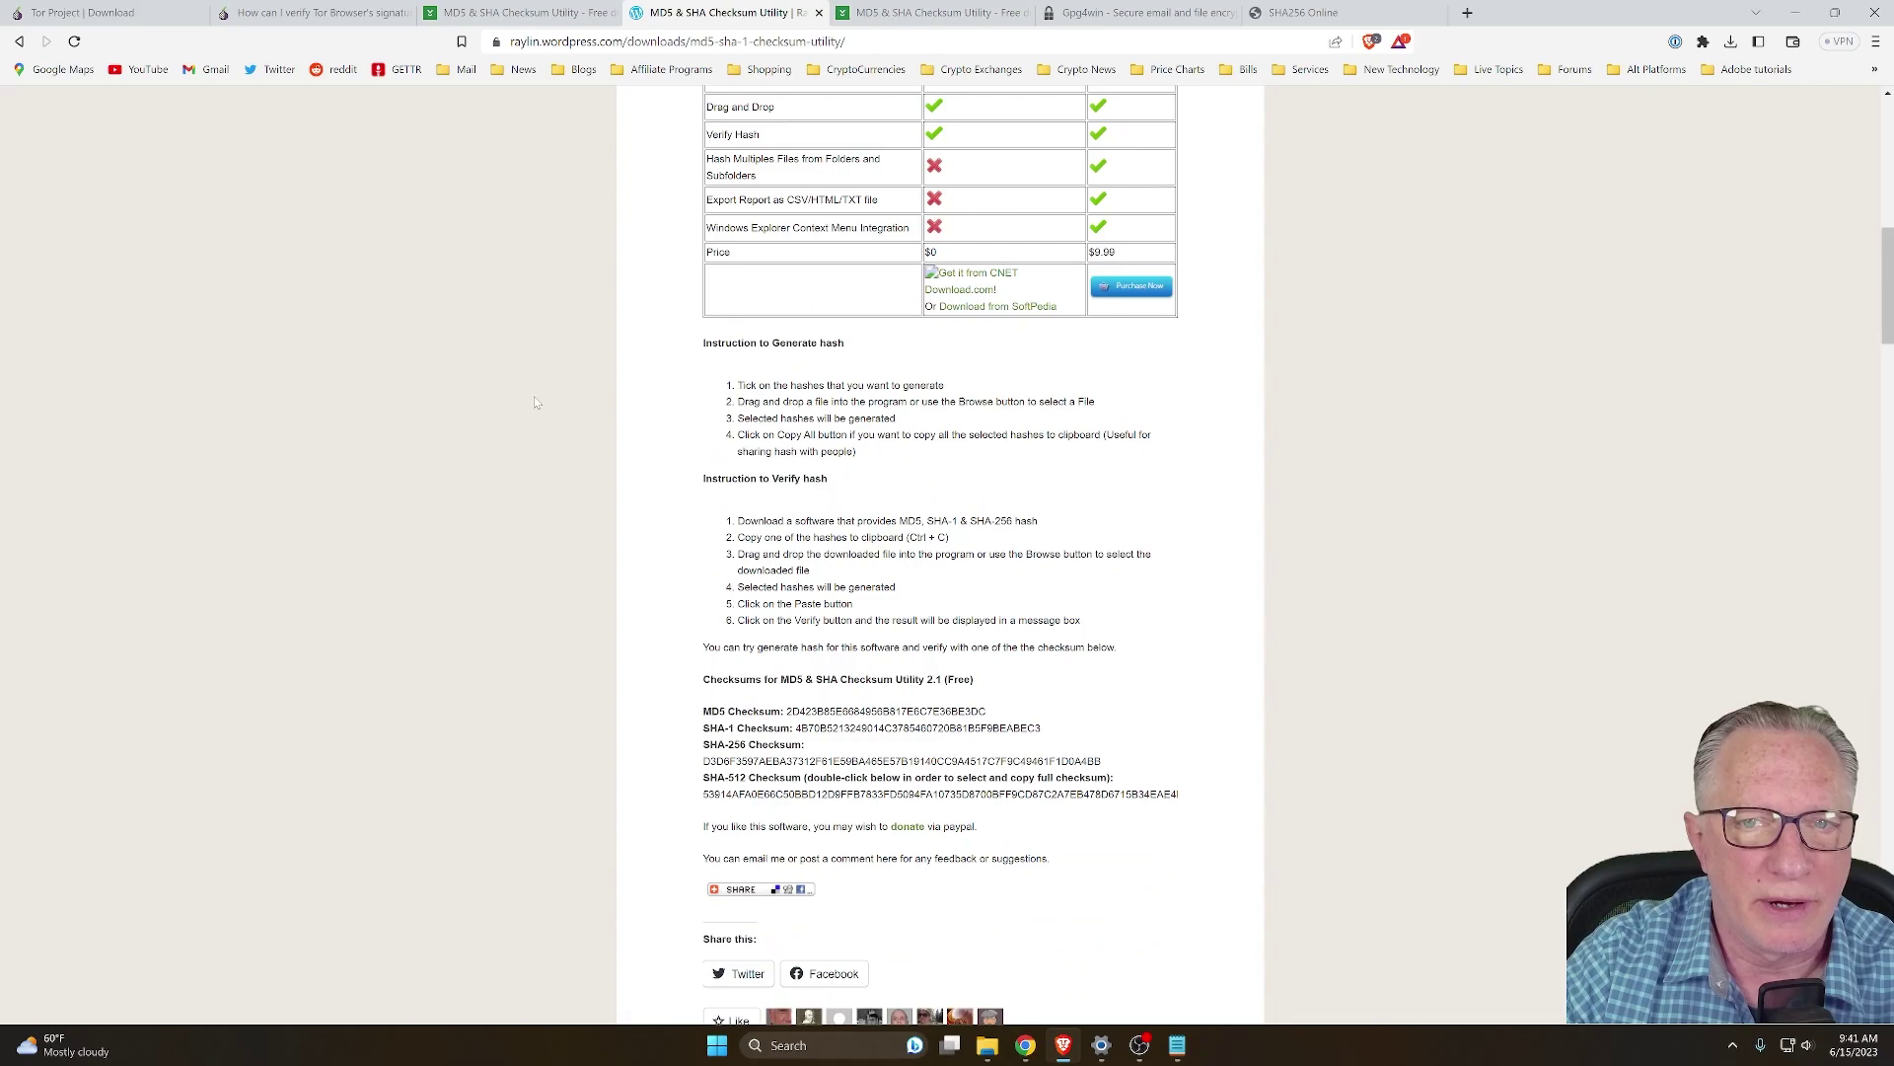
scroll(535, 403, "up", 4)
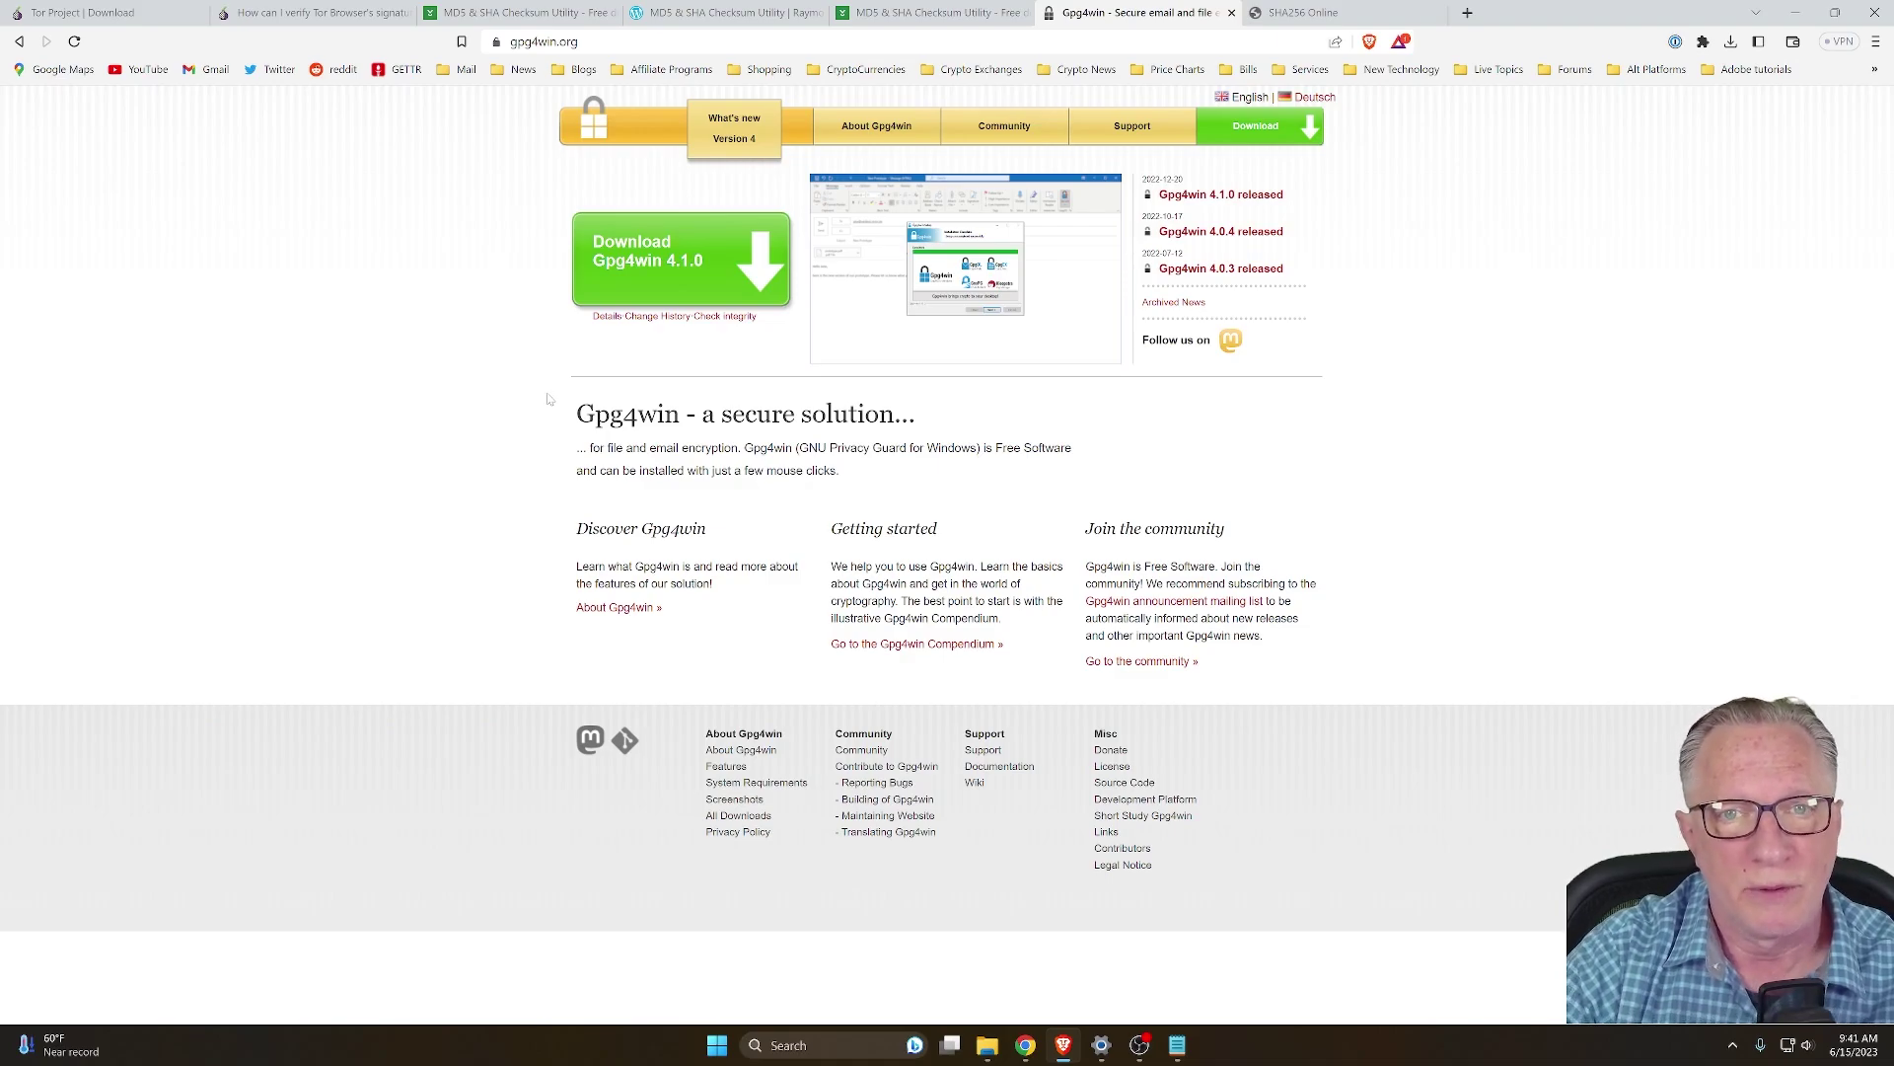
Download Gpg4win 4.1.0 at the $0 price, saving gpg4win-4.1.0.exe to Downloads
left_click(688, 260)
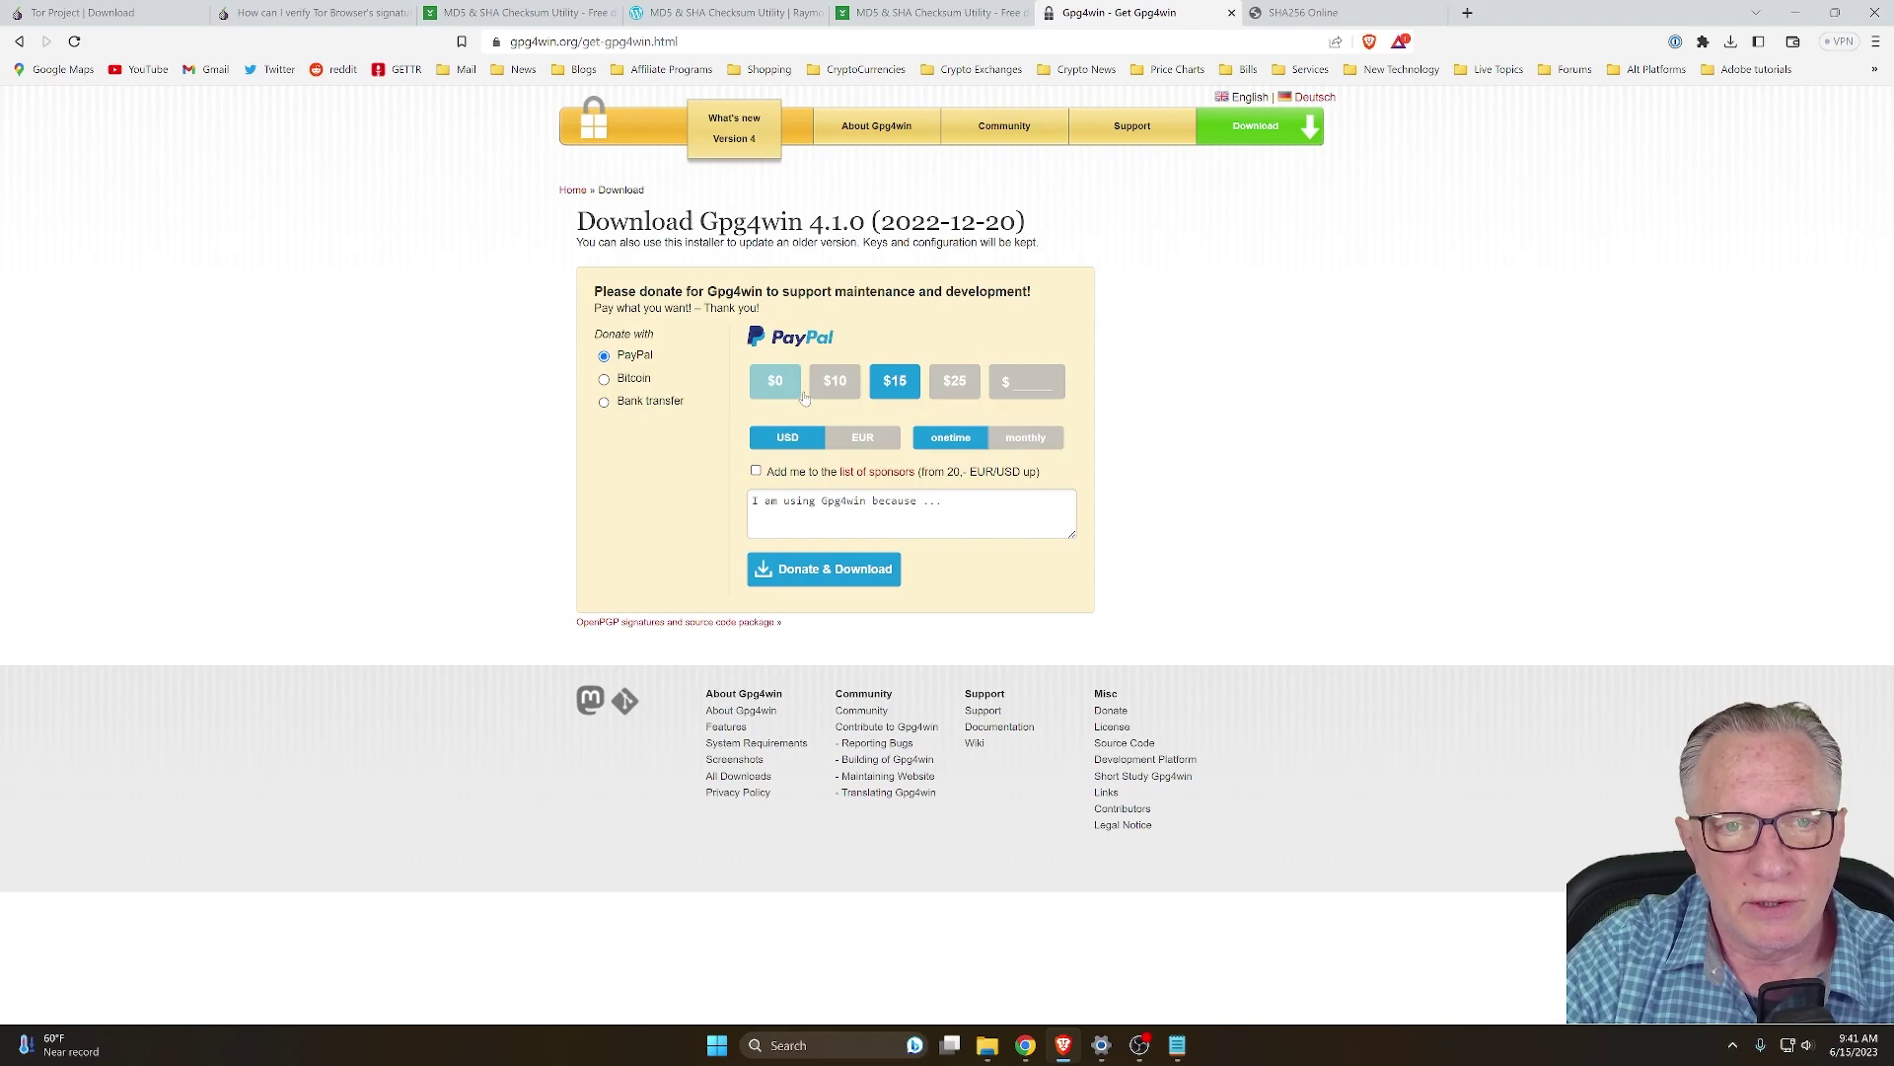
left_click(776, 383)
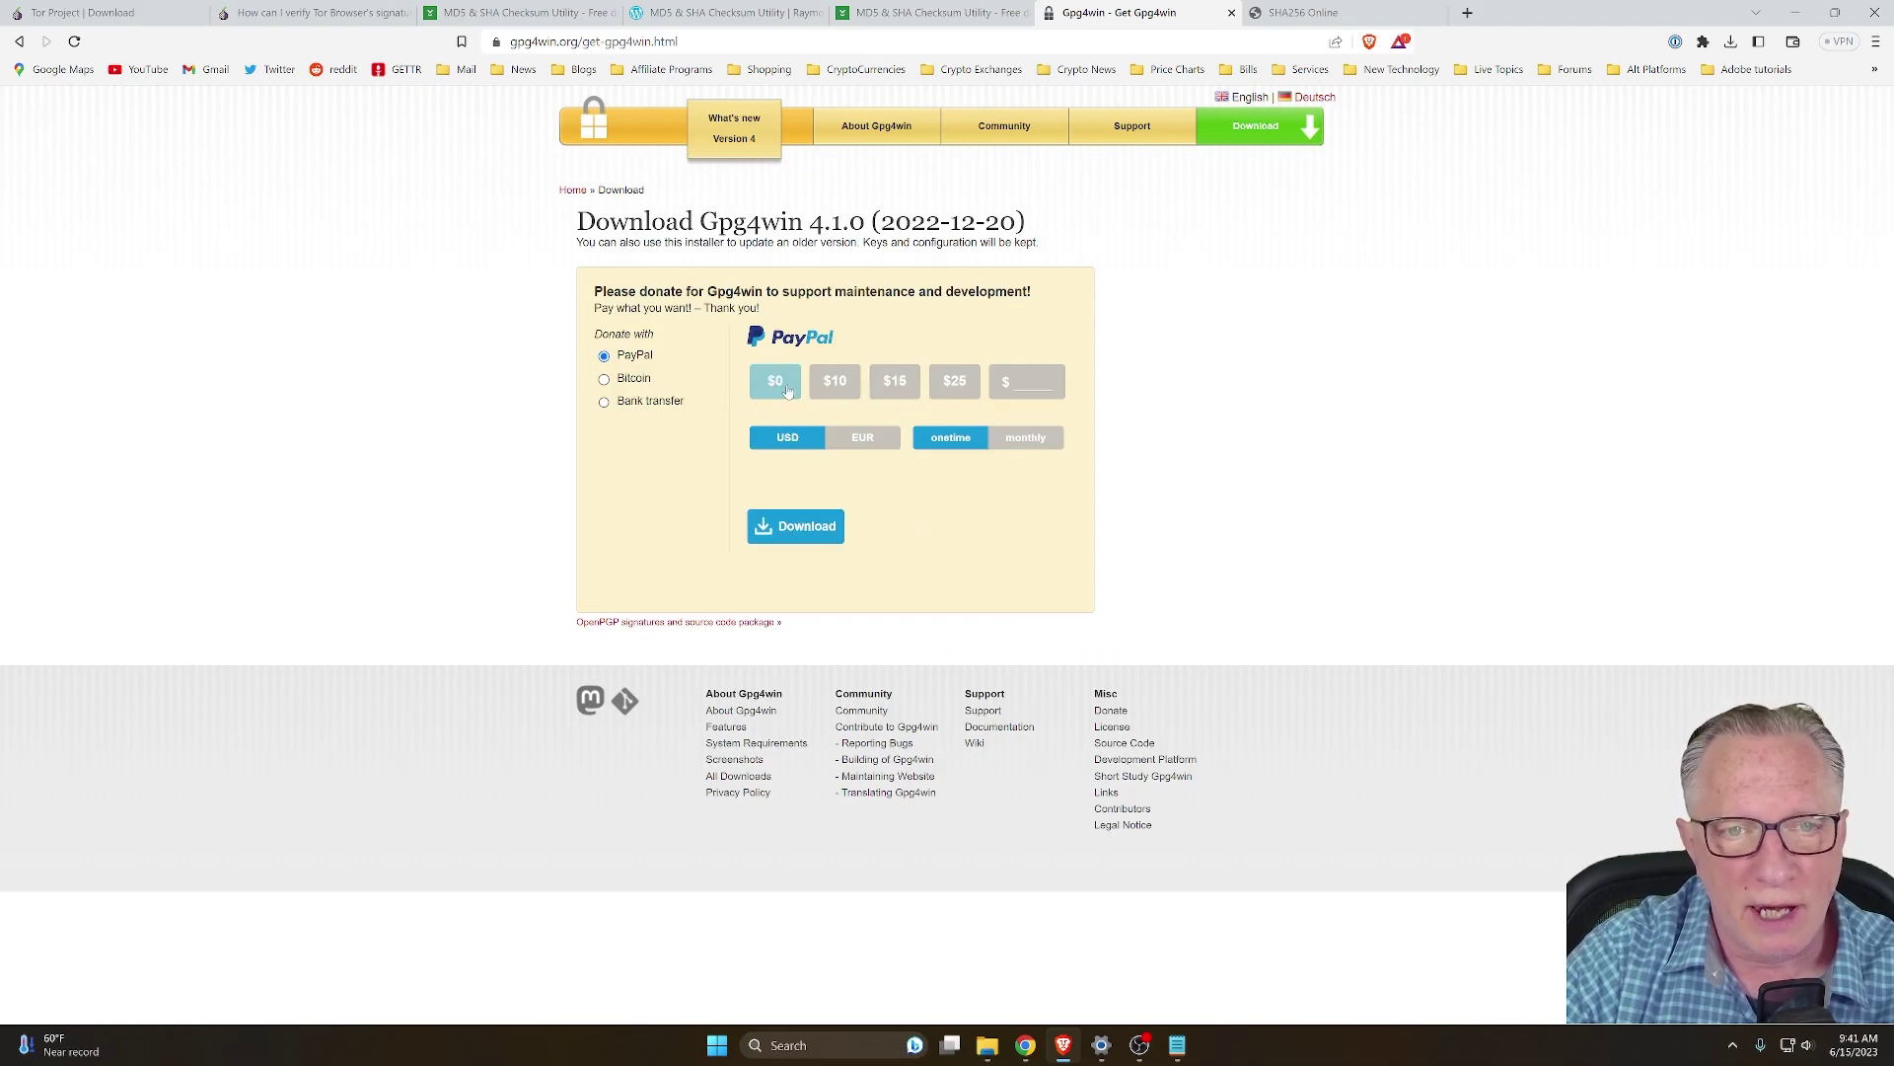
left_click(805, 528)
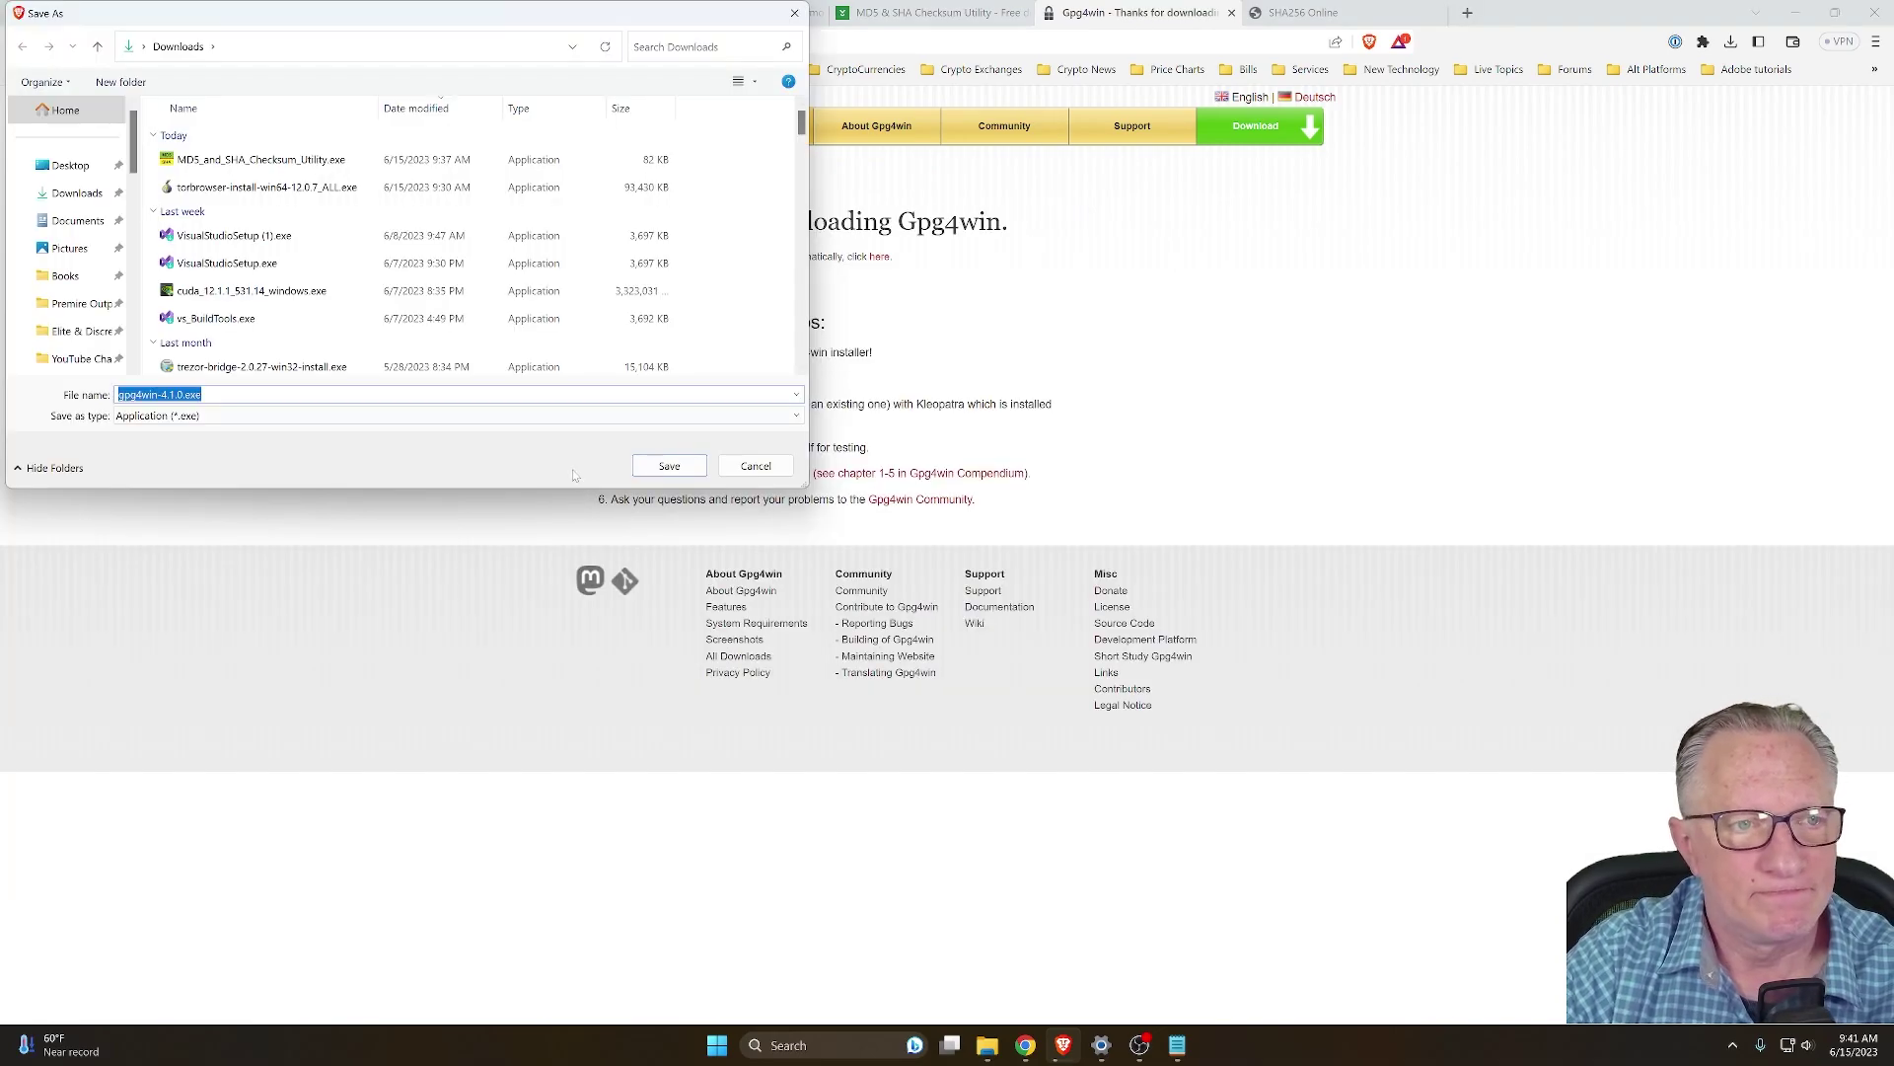
left_click(667, 465)
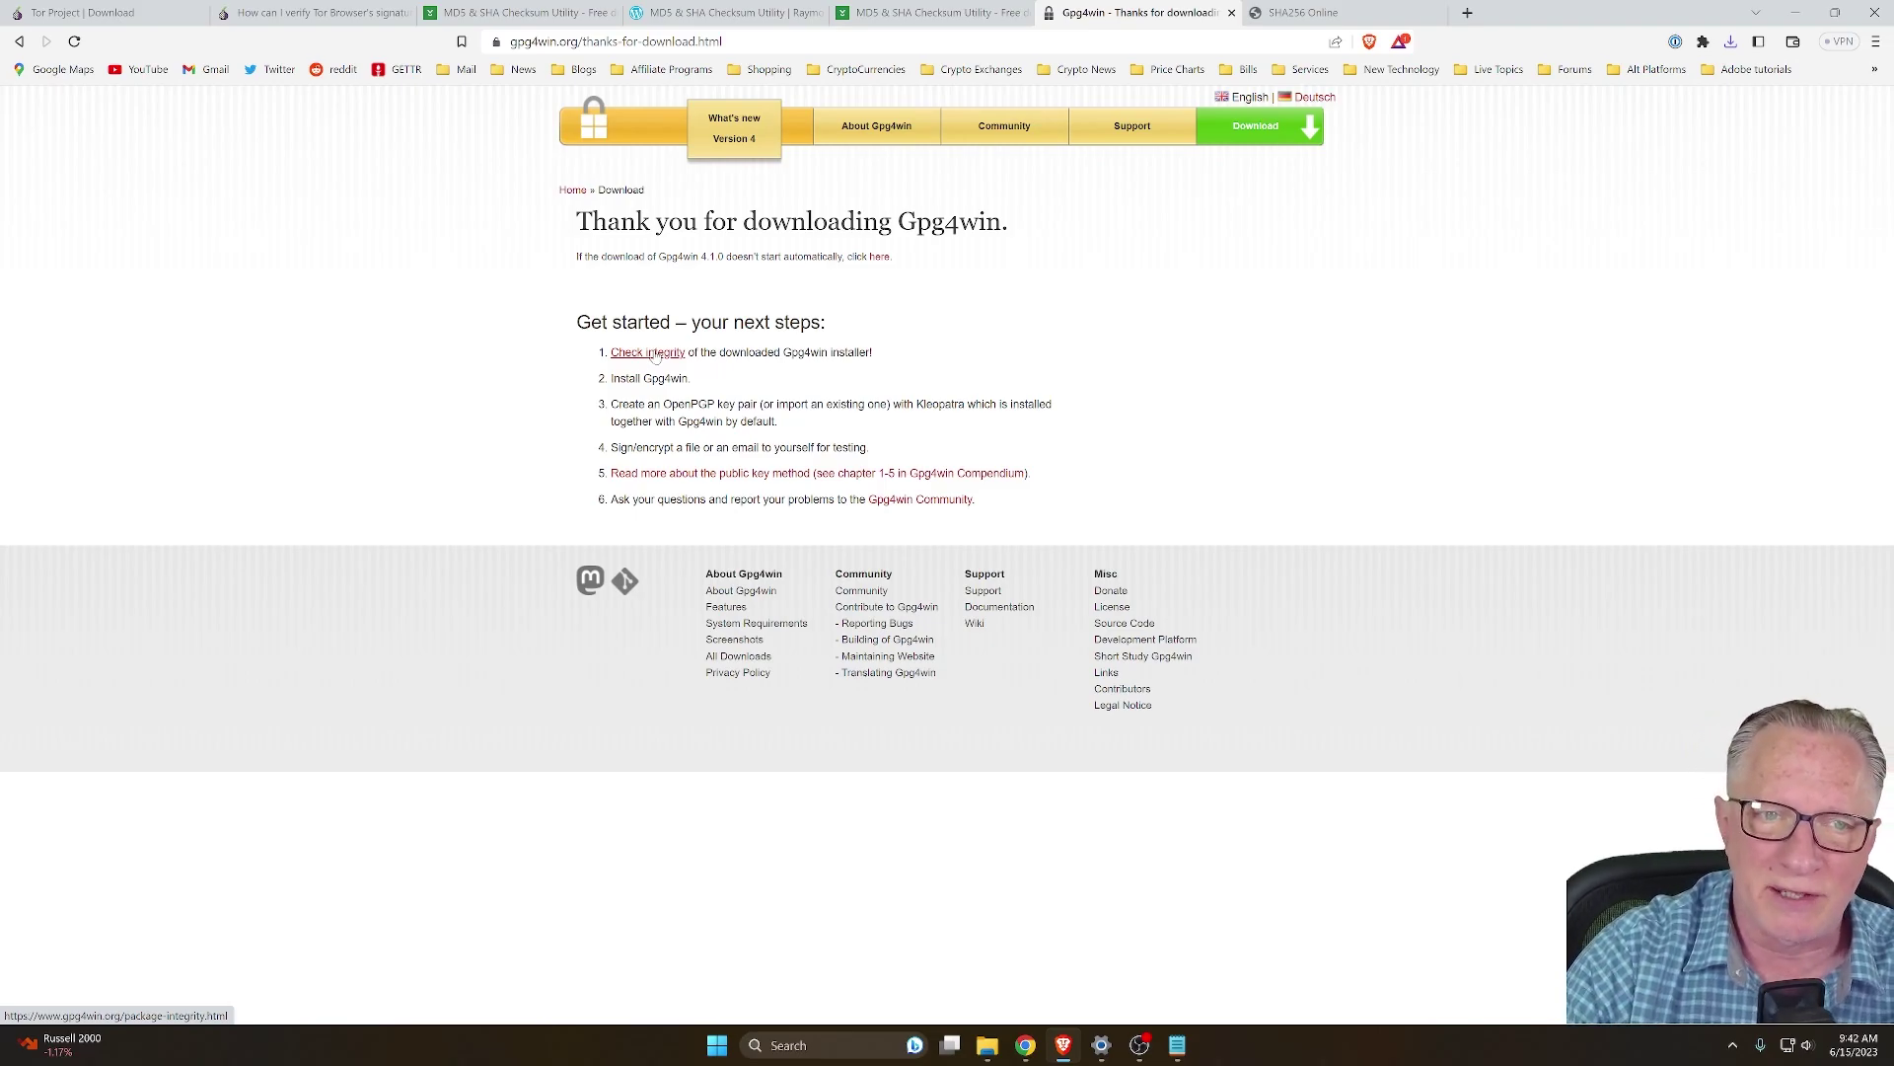
Open Gpg4win's Check integrity page and select the SHA256 hash listed for gpg4win-4.1.0.exe
left_click(655, 357)
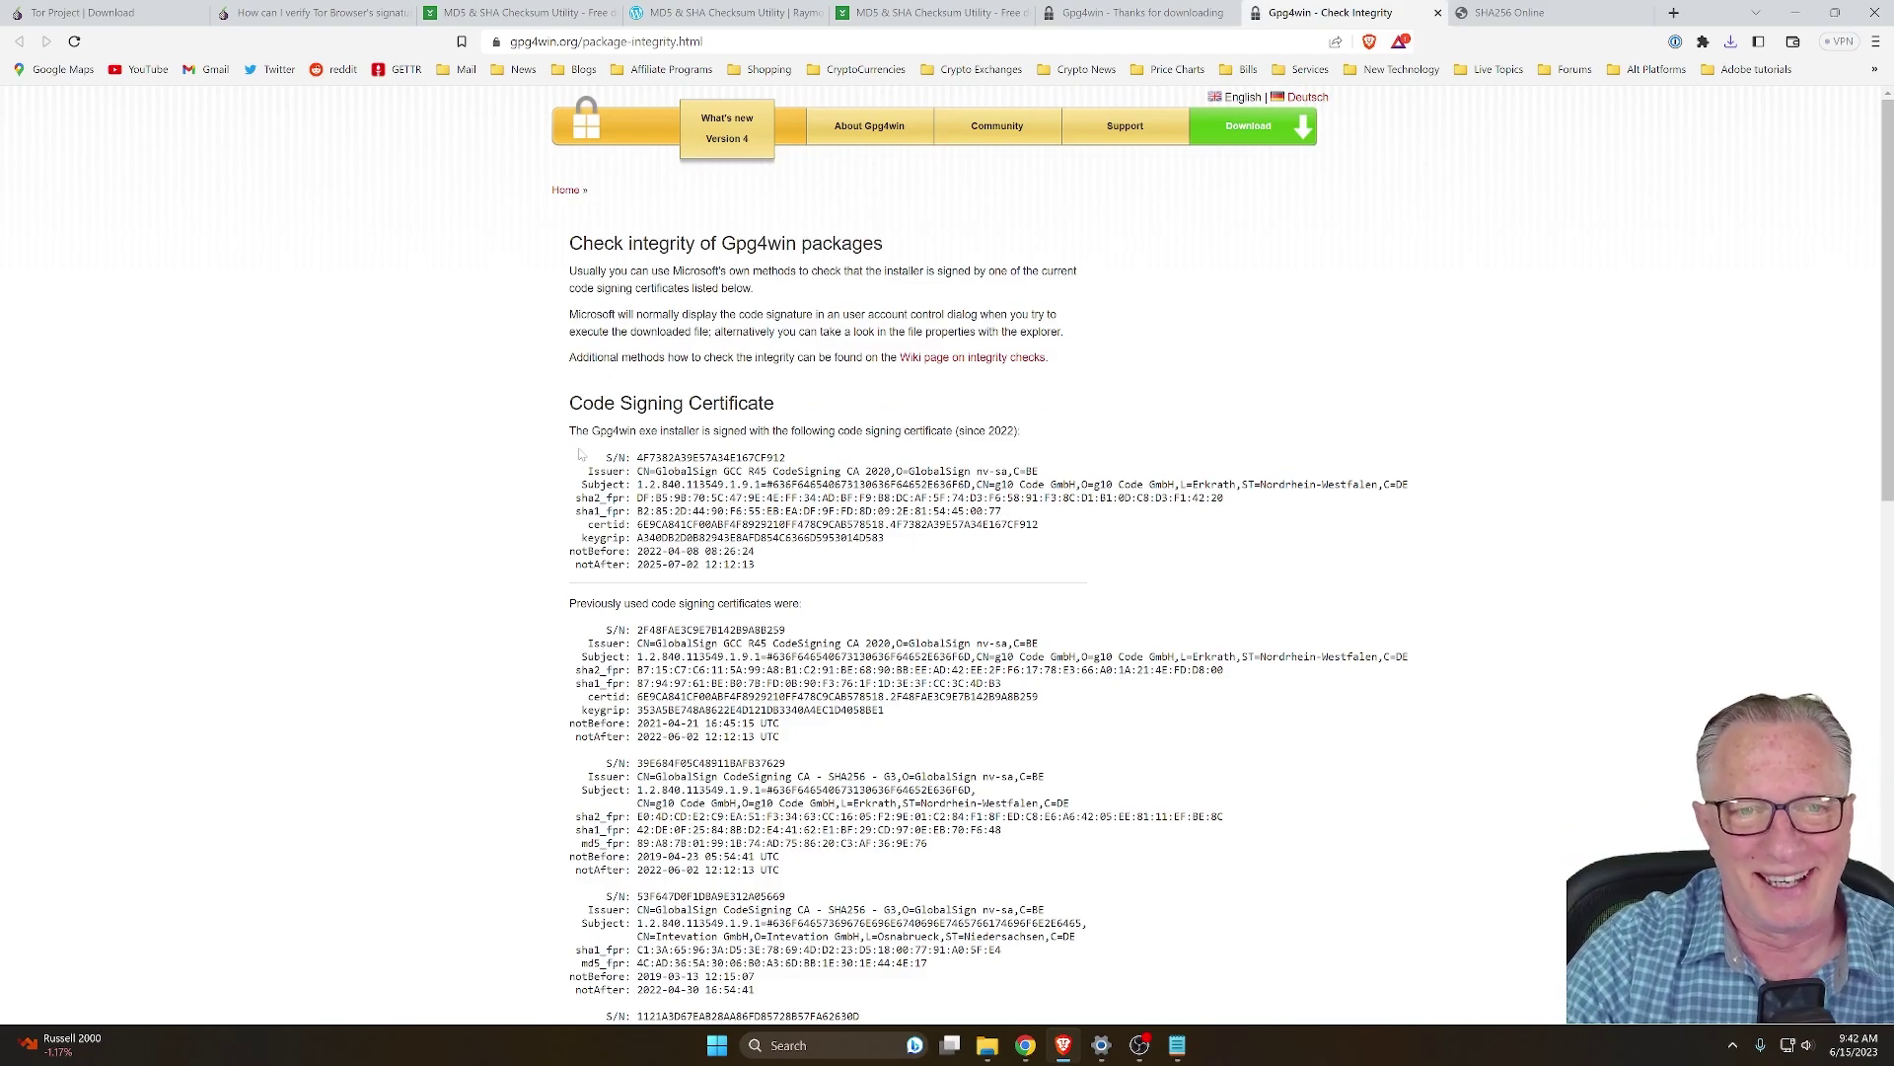
scroll(563, 552, "down", 8)
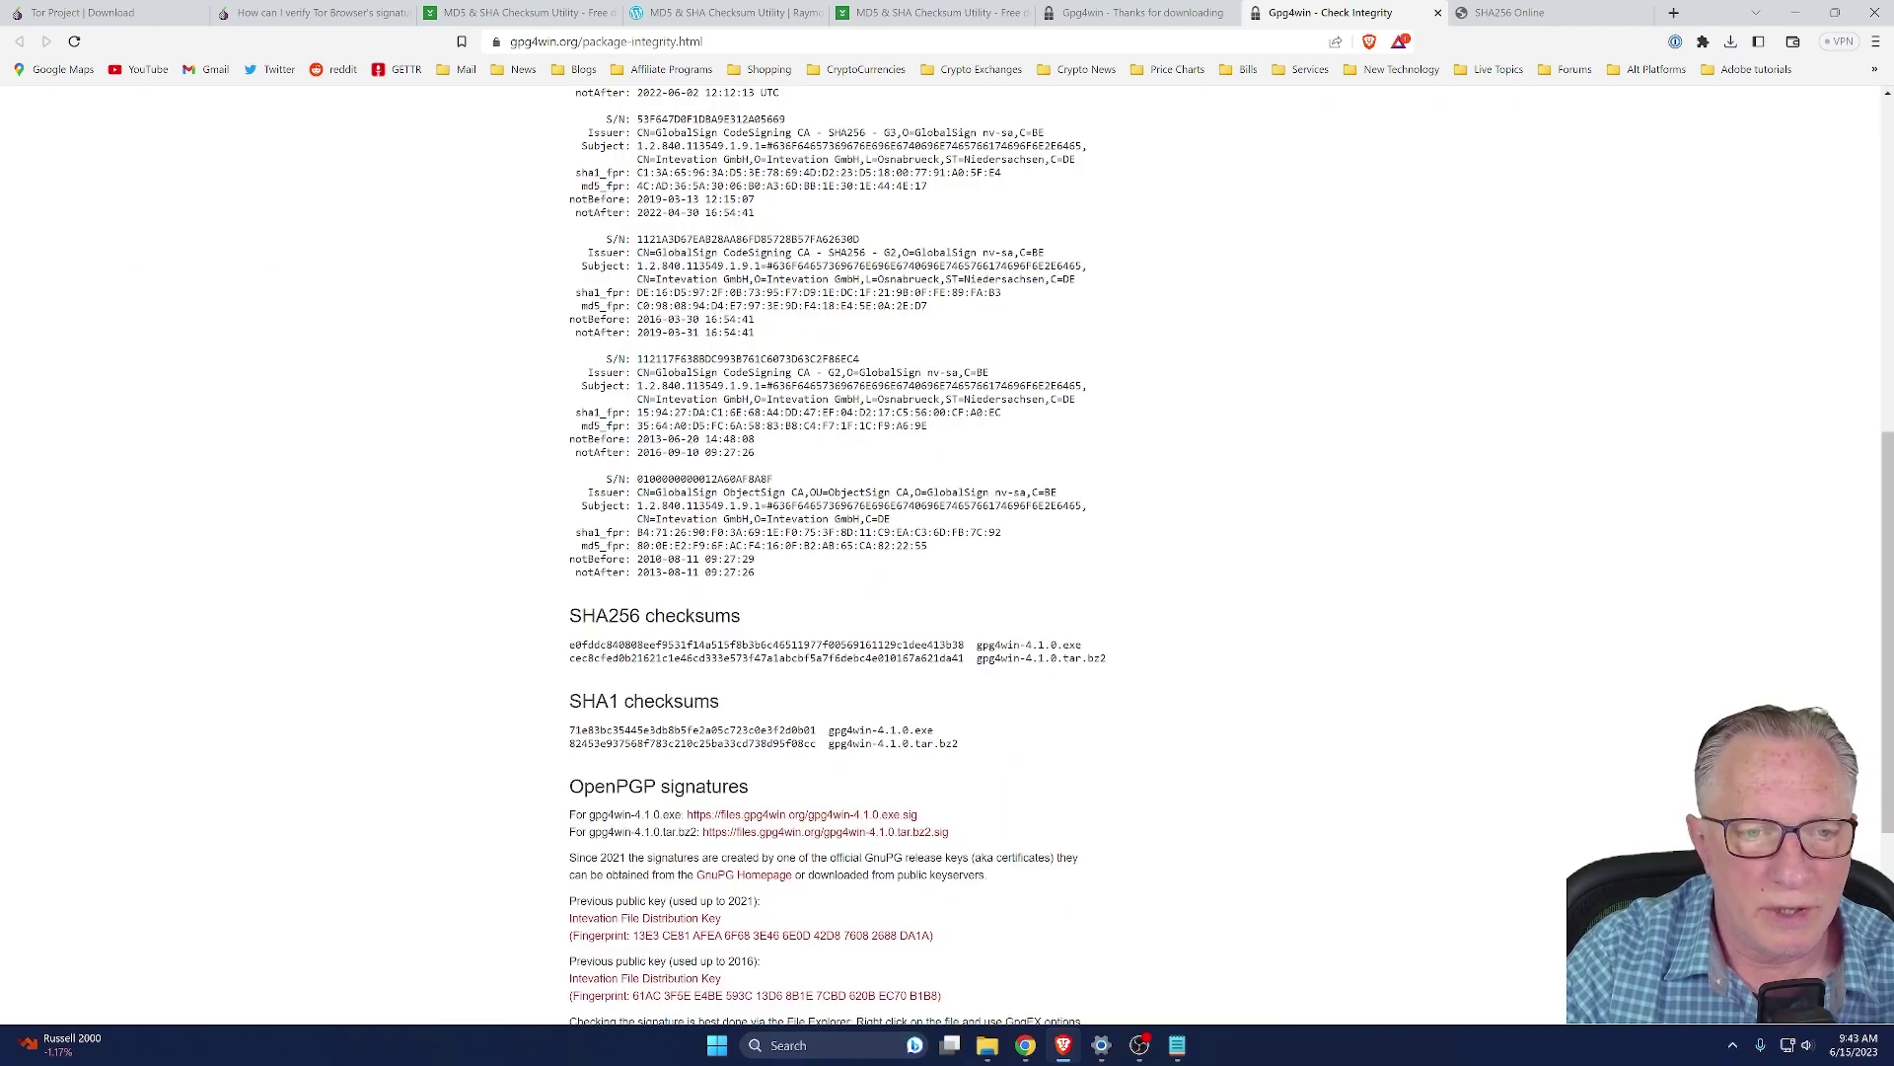
left_click_drag(569, 644, 965, 644)
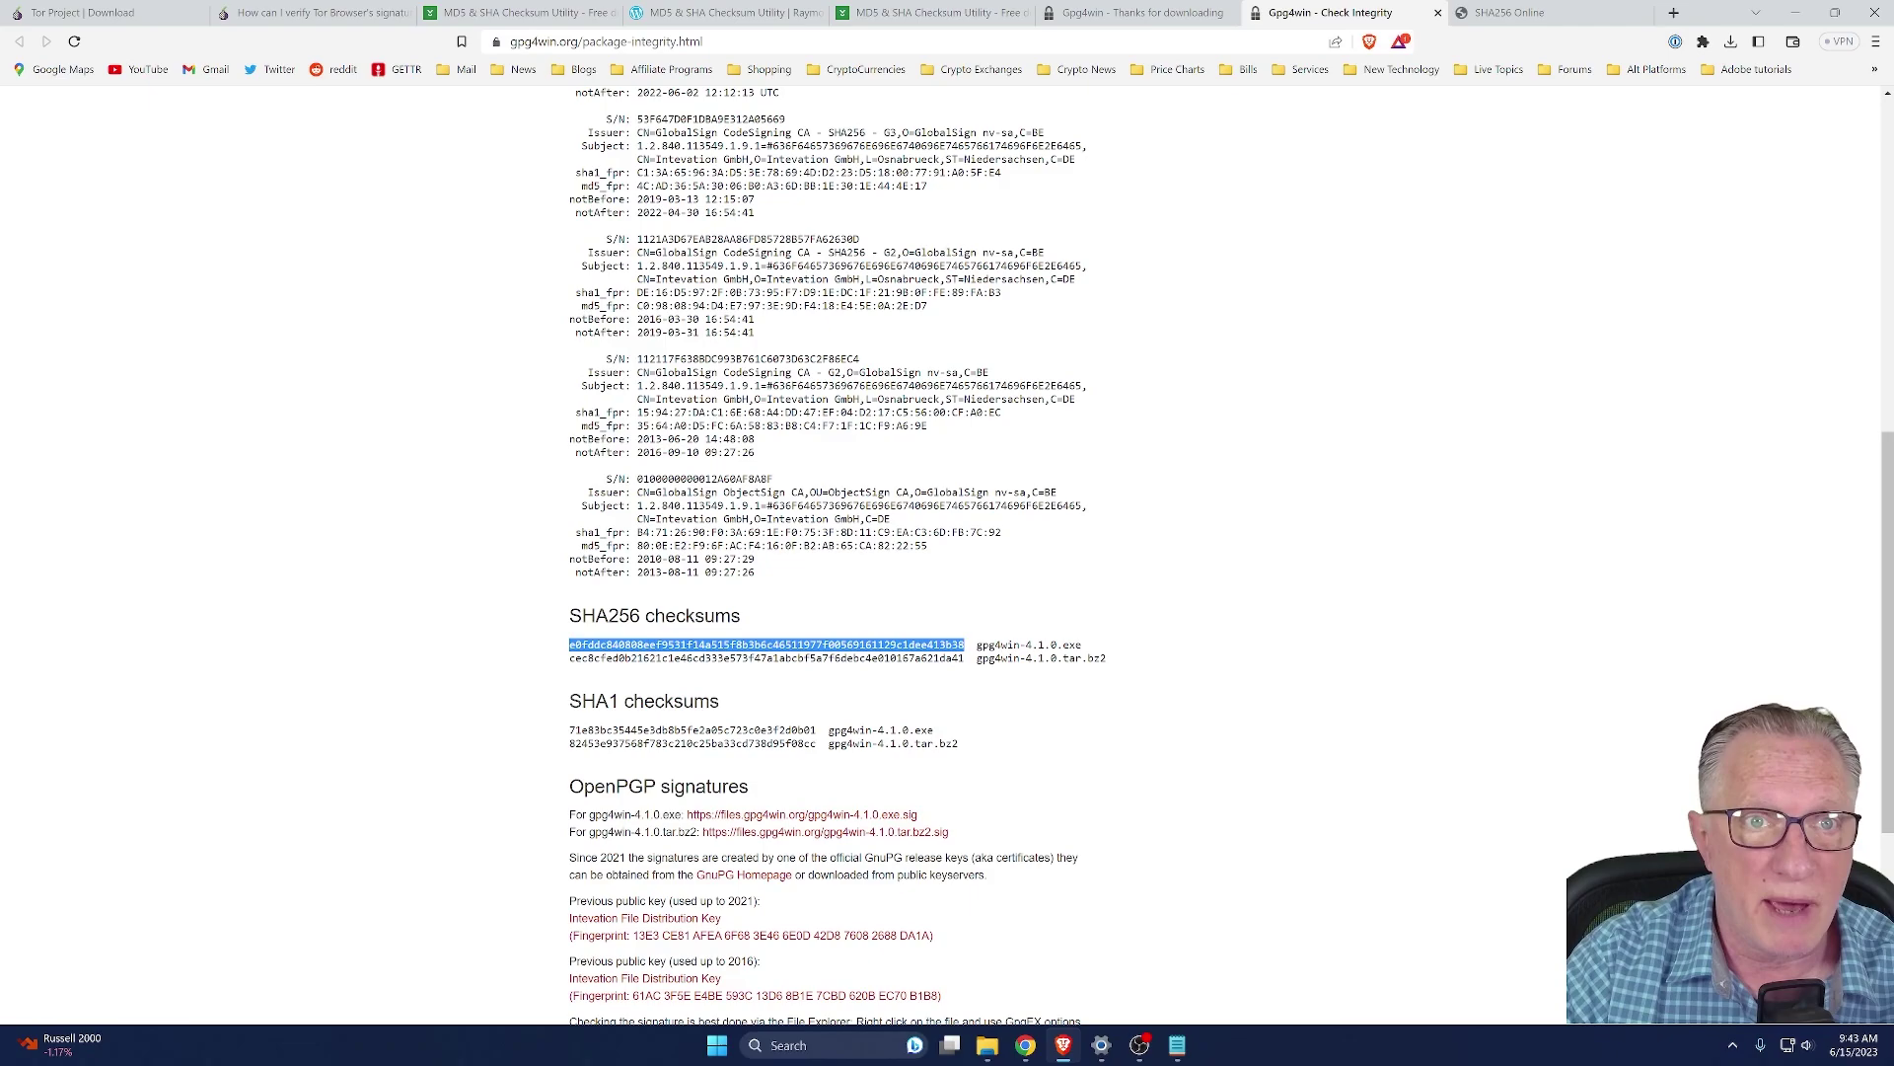
Launch the MD5 & SHA Checksum Utility and generate hashes for gpg4win-4.1.0.exe
key("super")
scroll(944, 580, "down", 3)
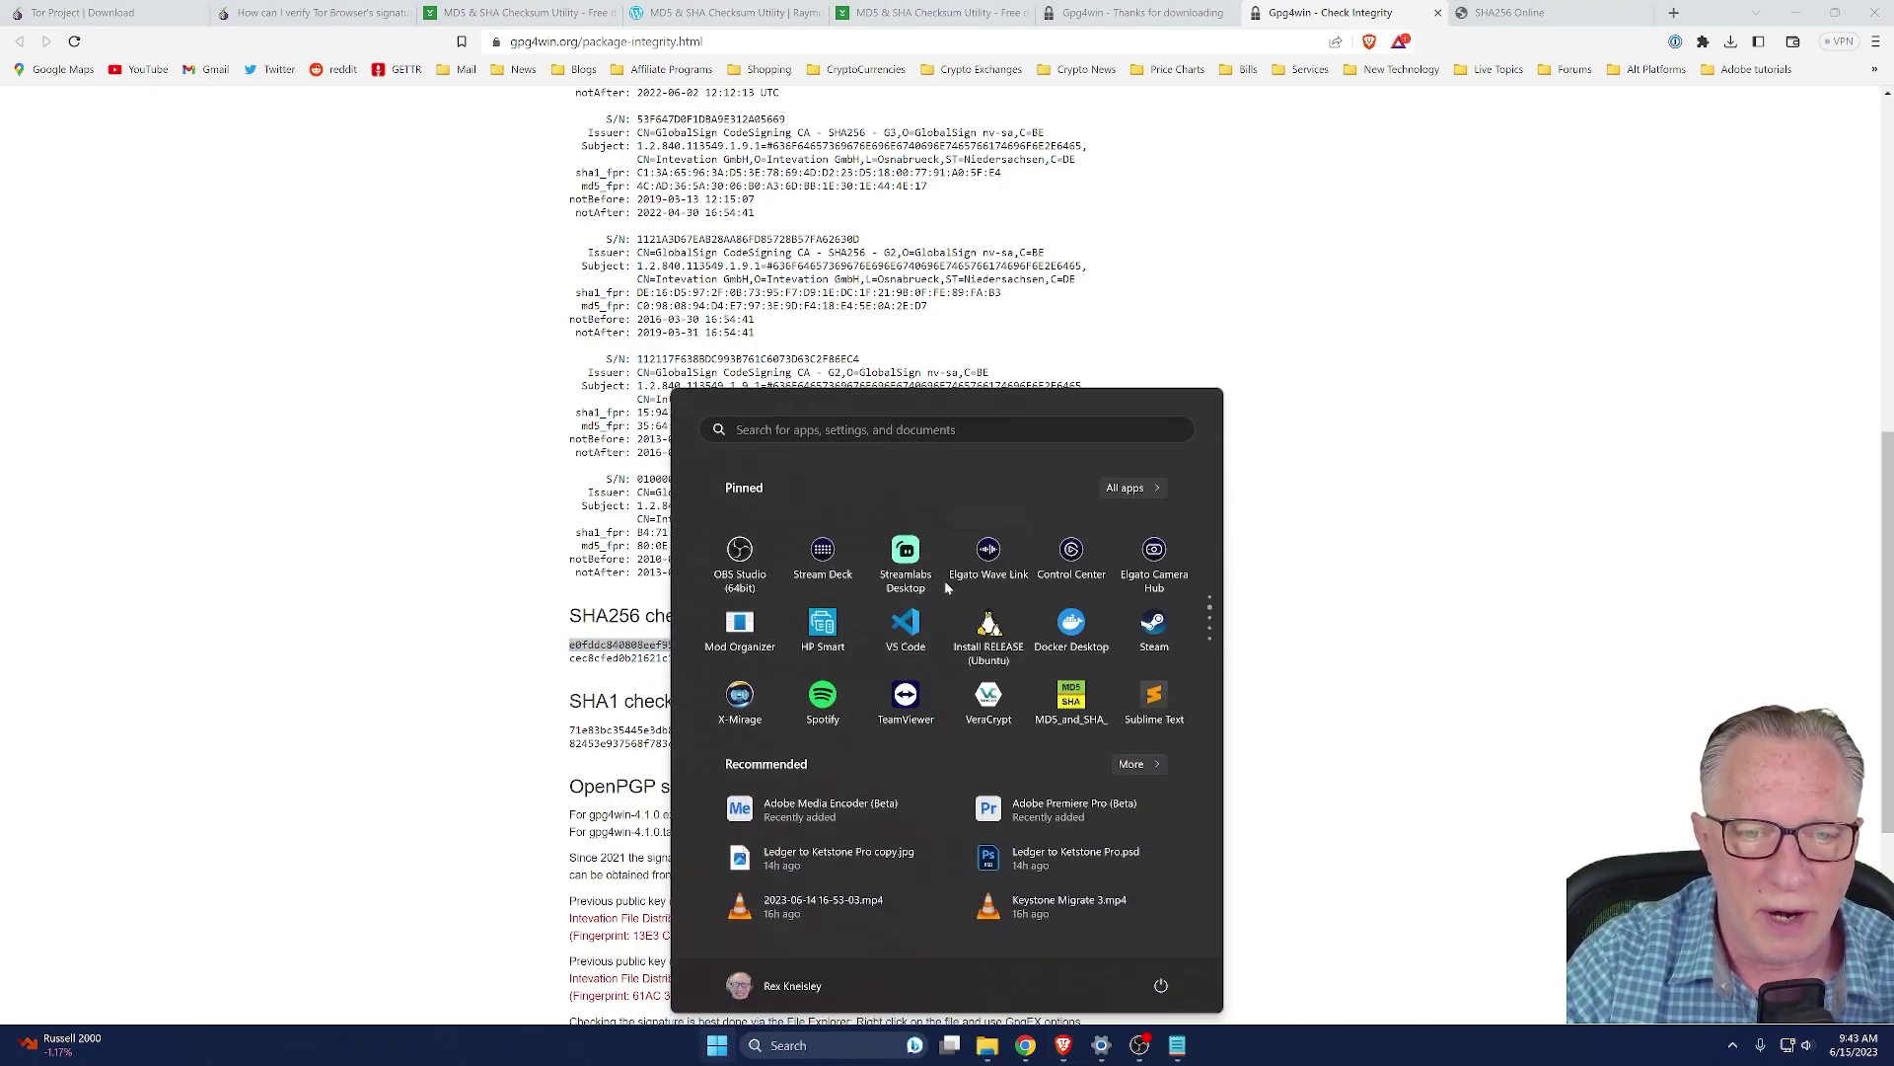
left_click(1071, 617)
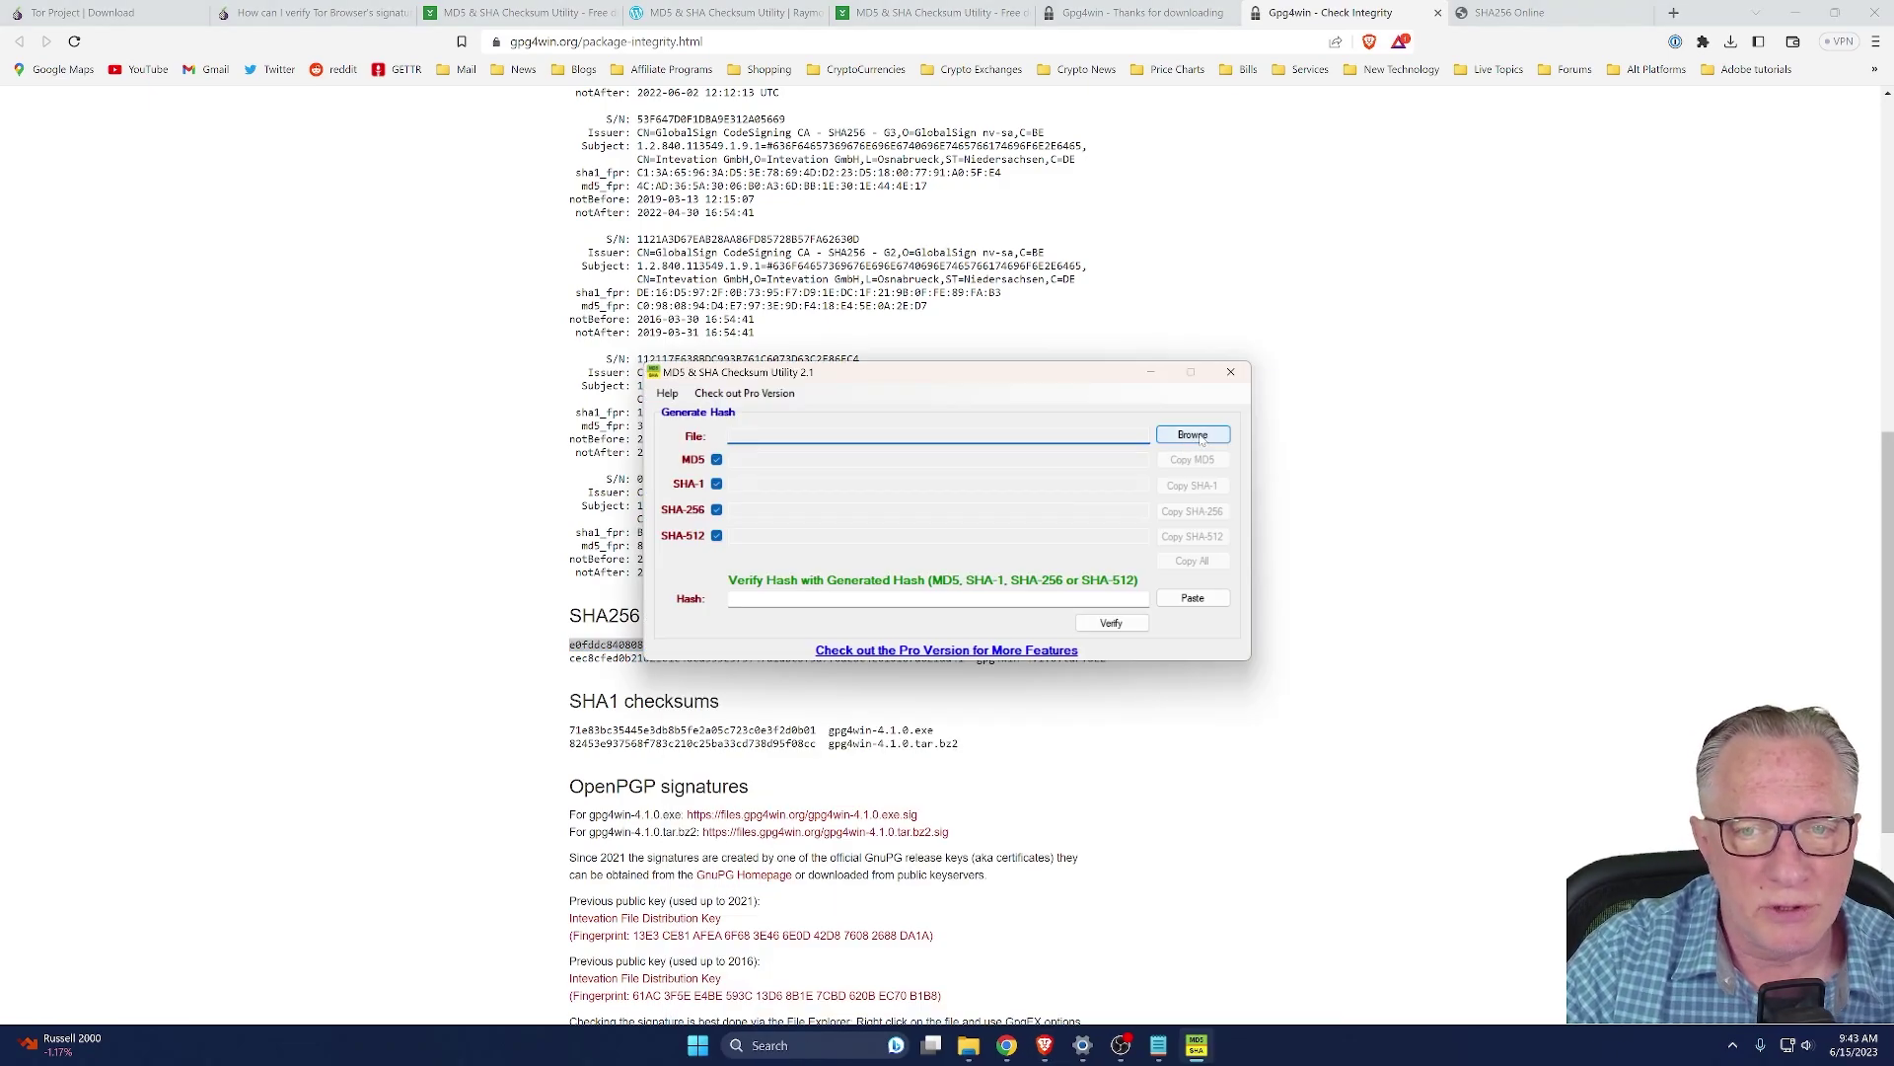
left_click(1194, 435)
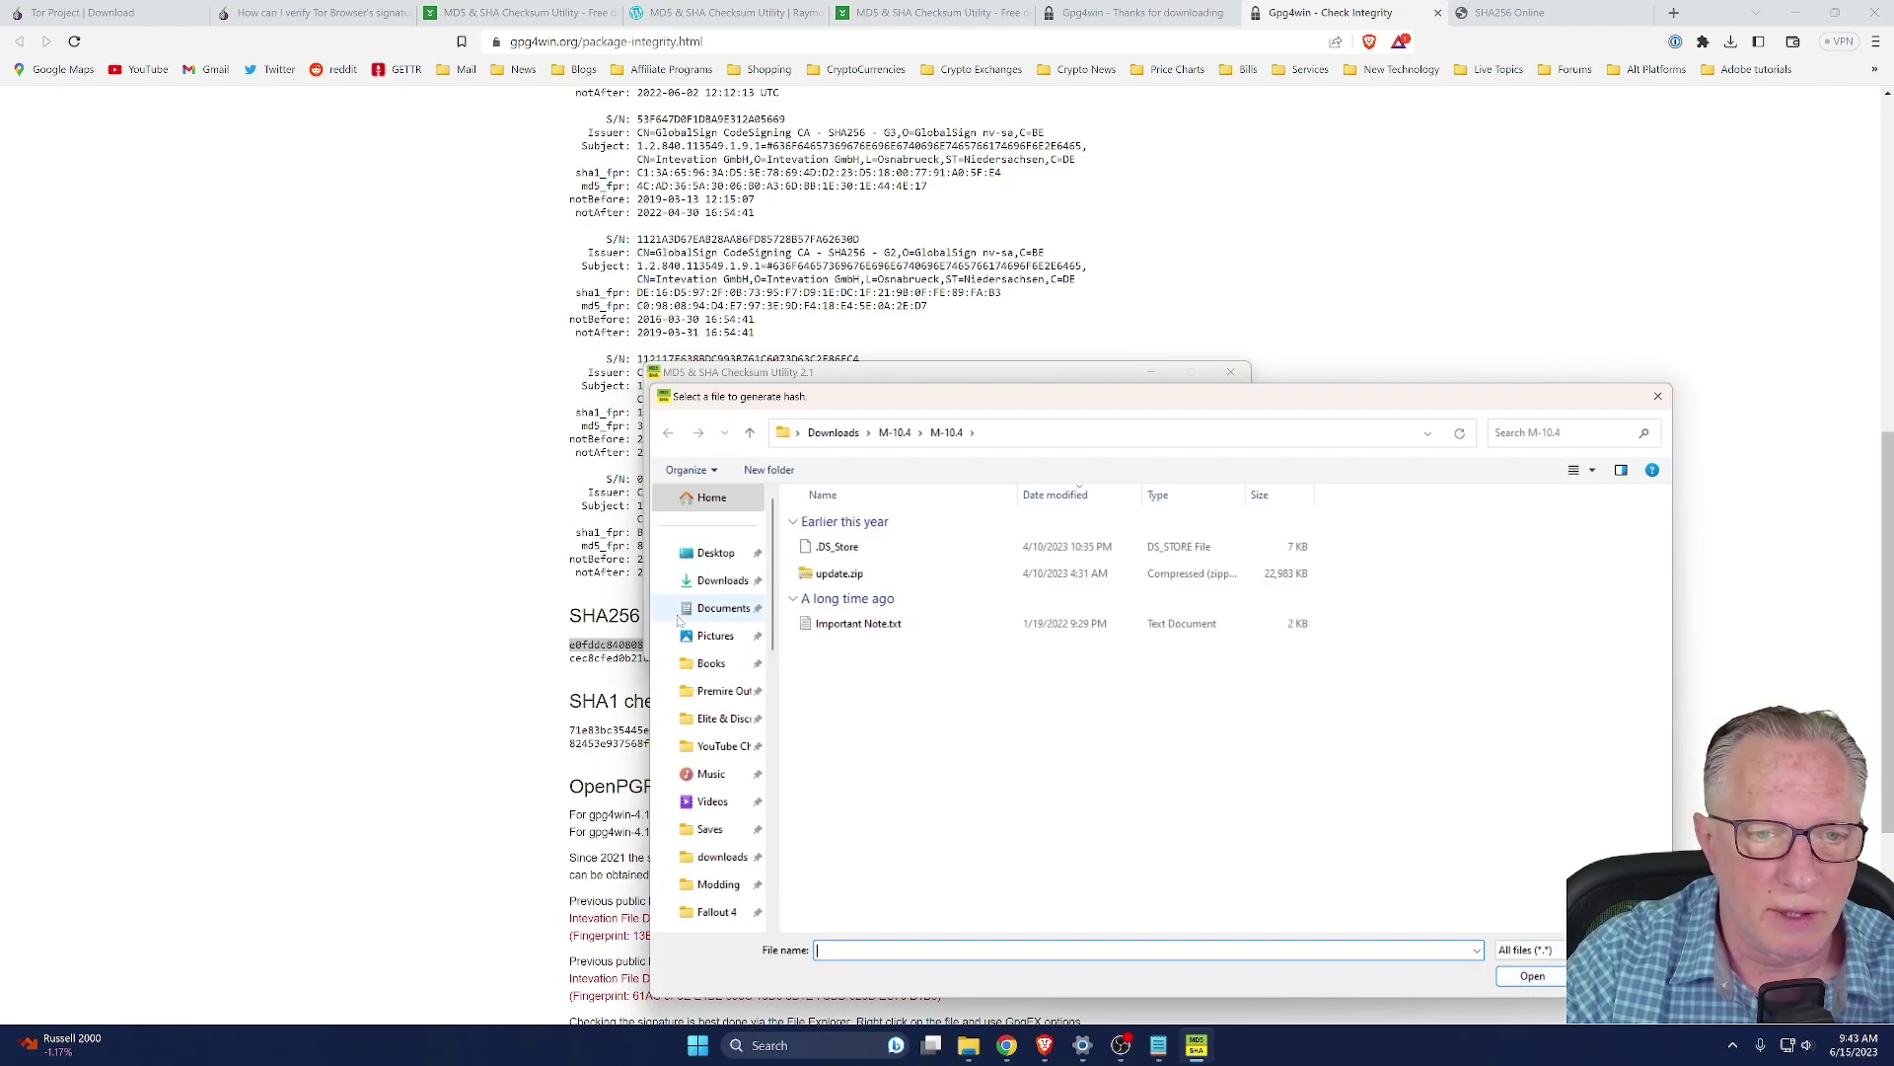
left_click(650, 454)
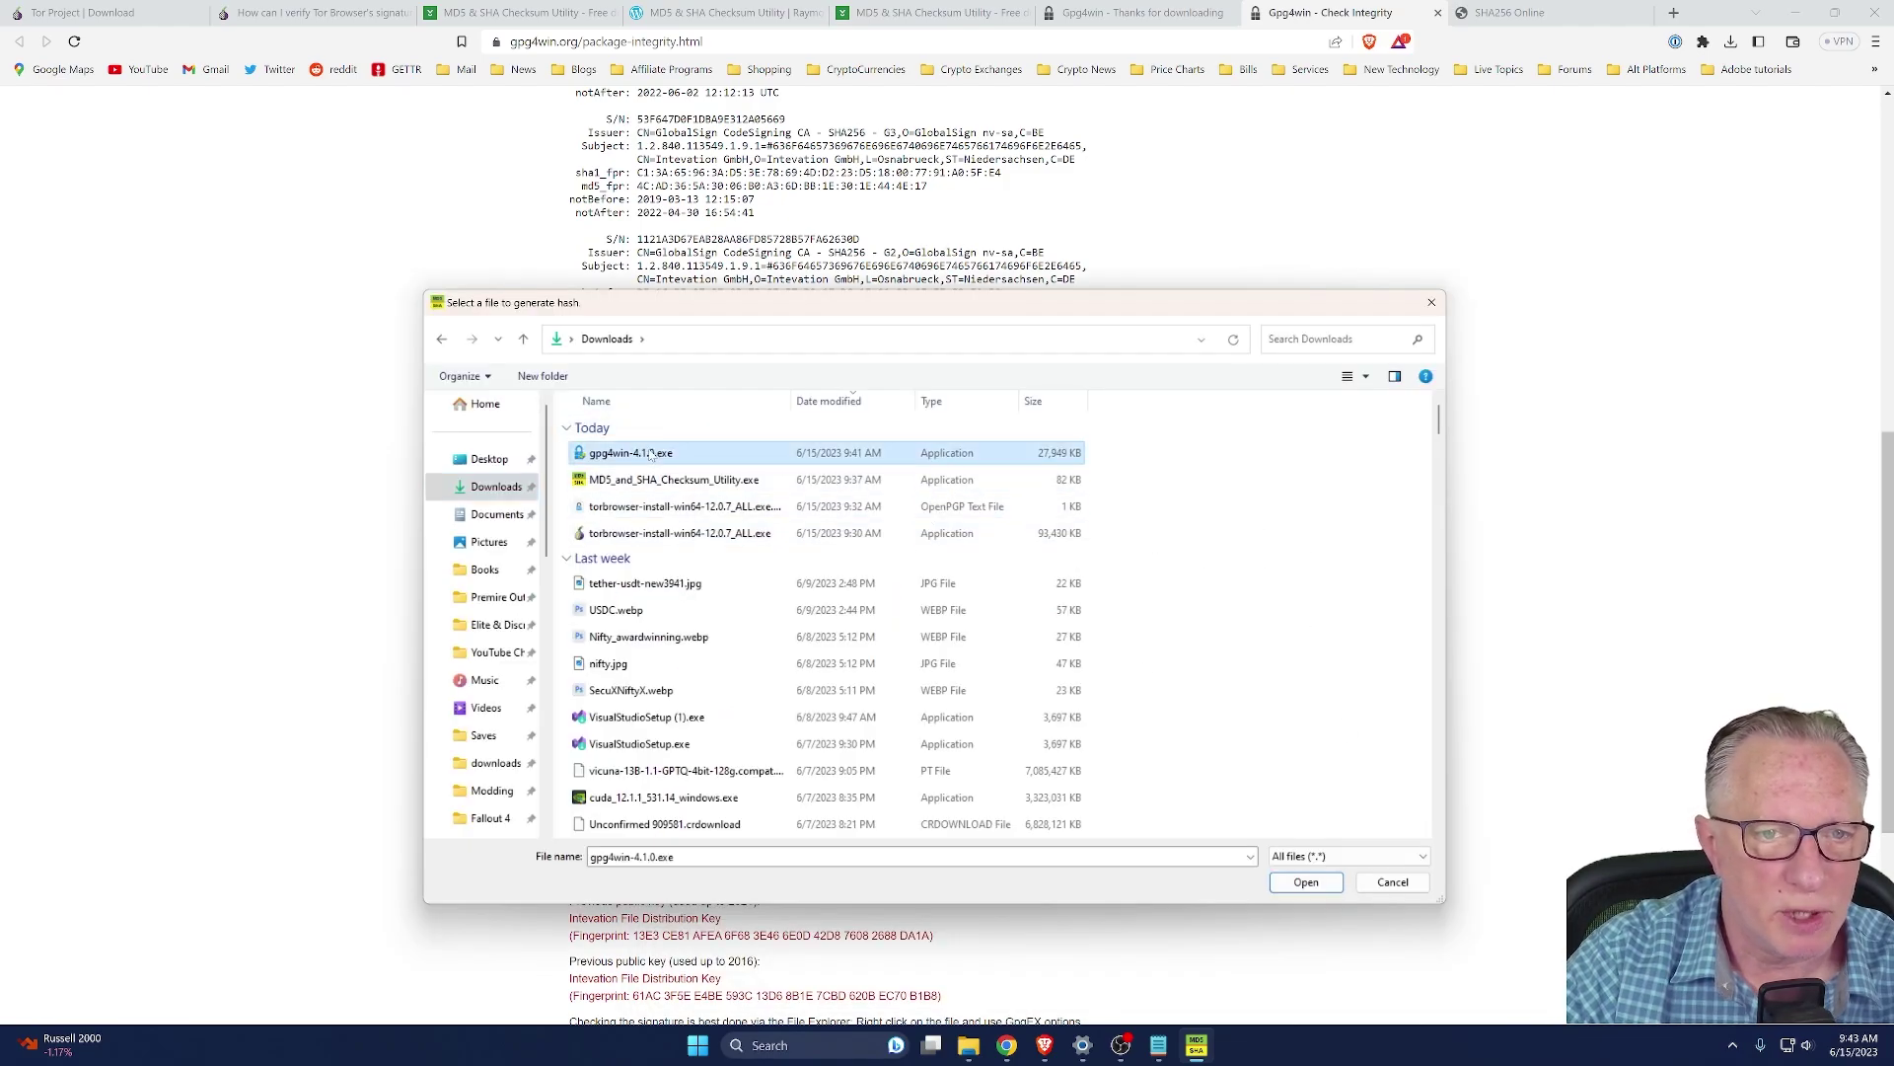
left_click(1300, 881)
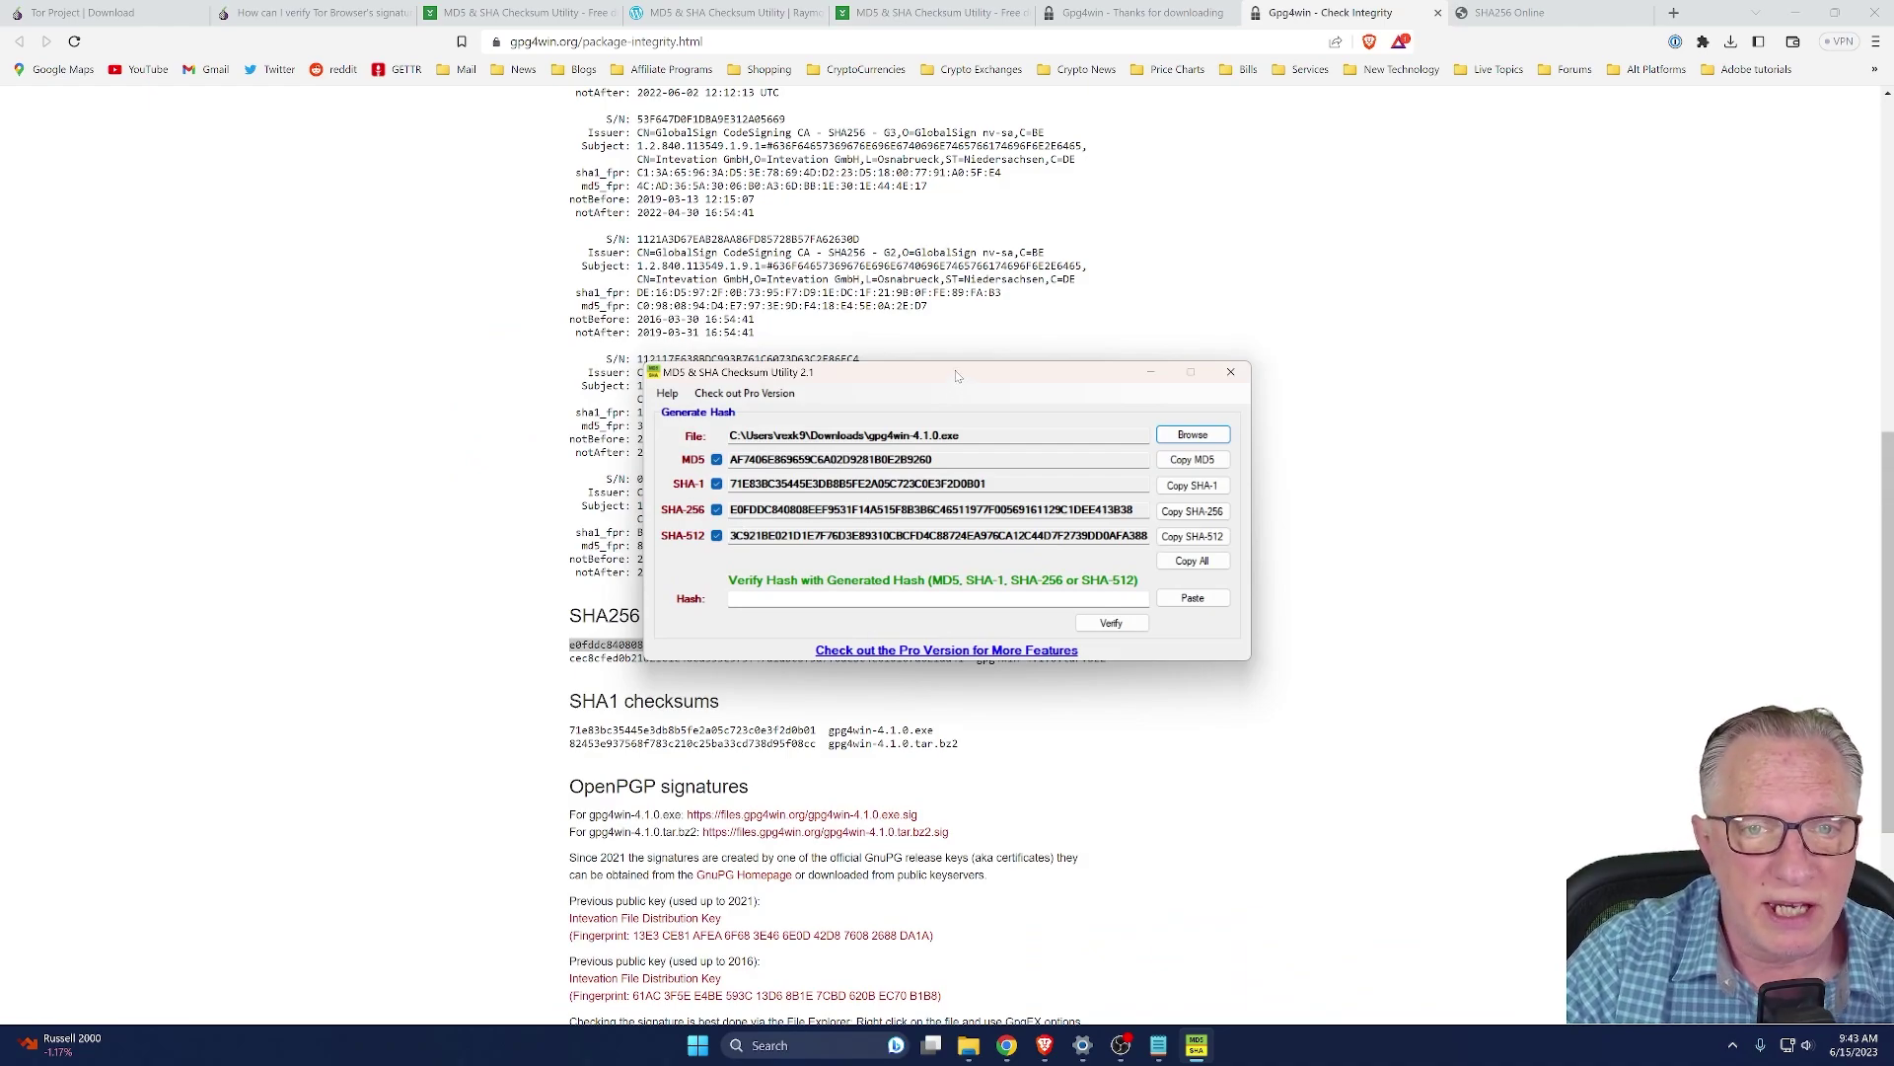
Paste the website's published SHA256 into Hash, confirm it matches, then open the Downloads folder
left_click_drag(960, 377, 916, 232)
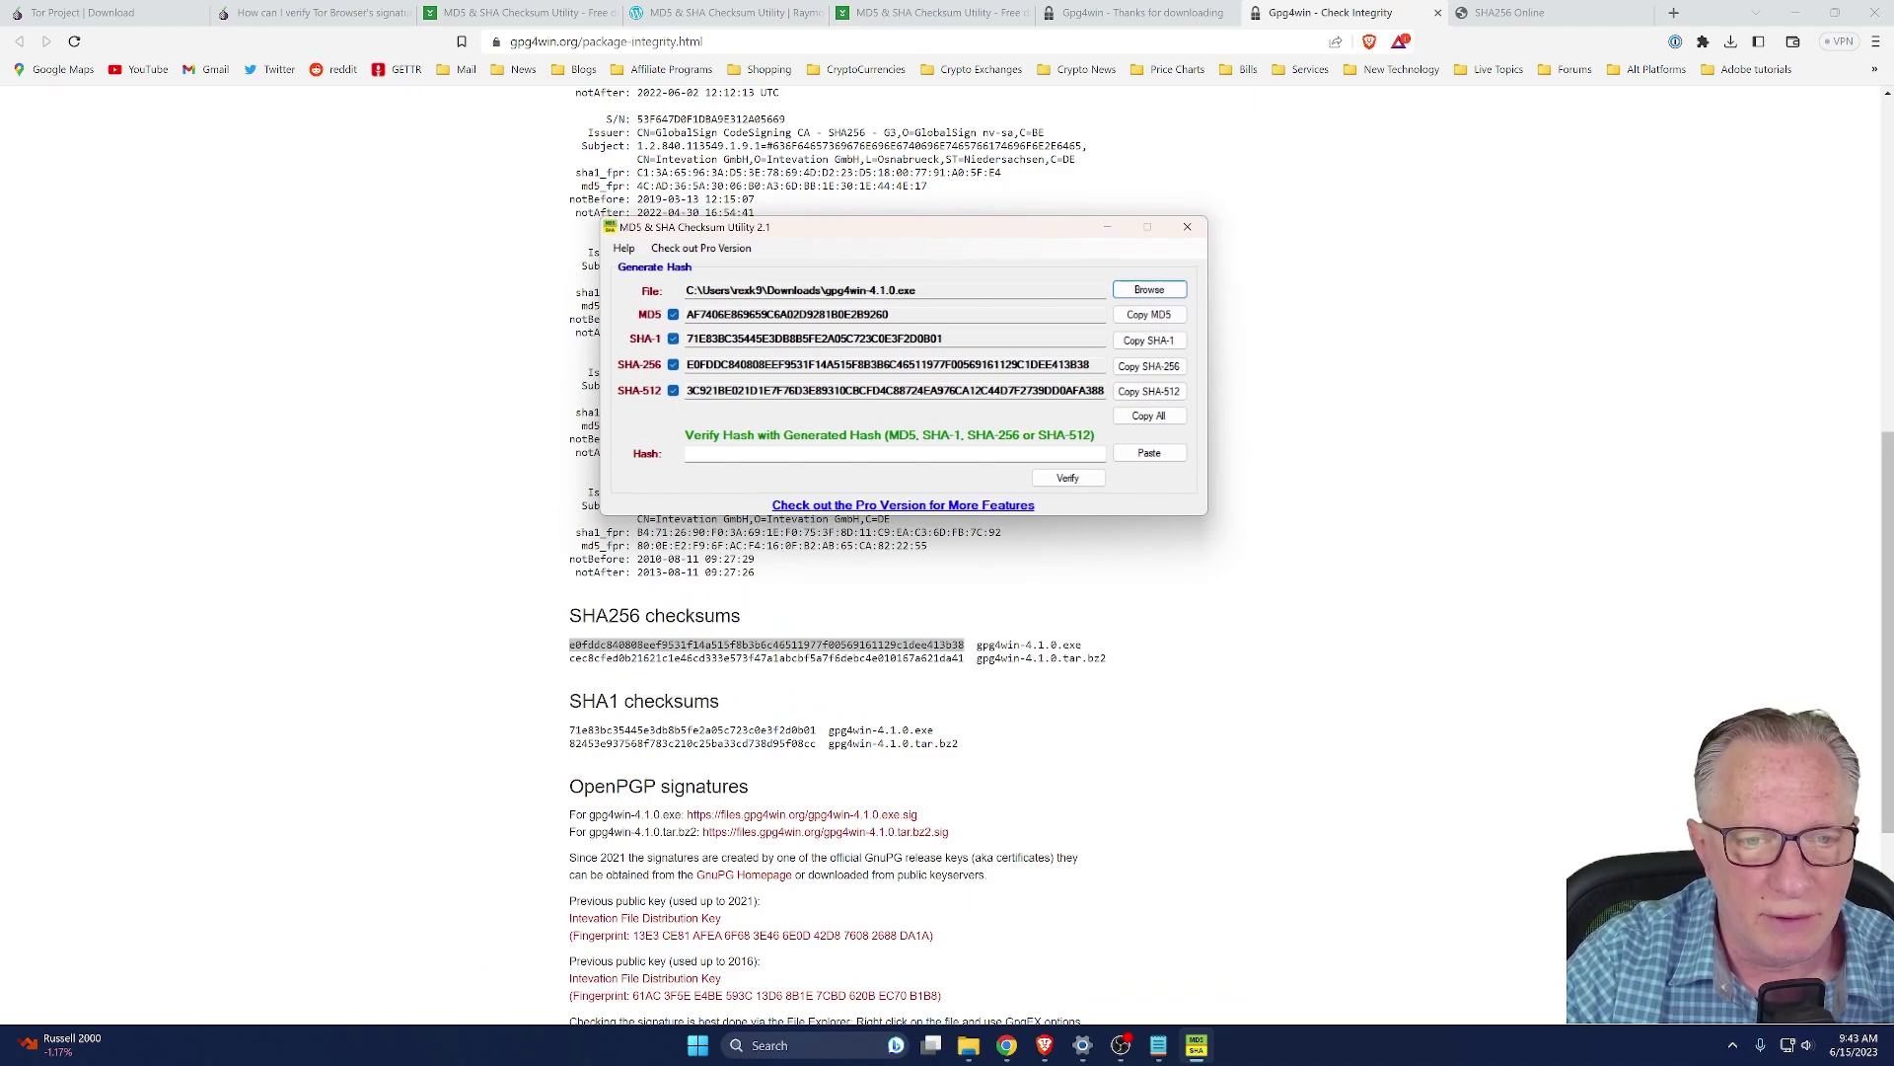
right_click(728, 646)
left_click(755, 663)
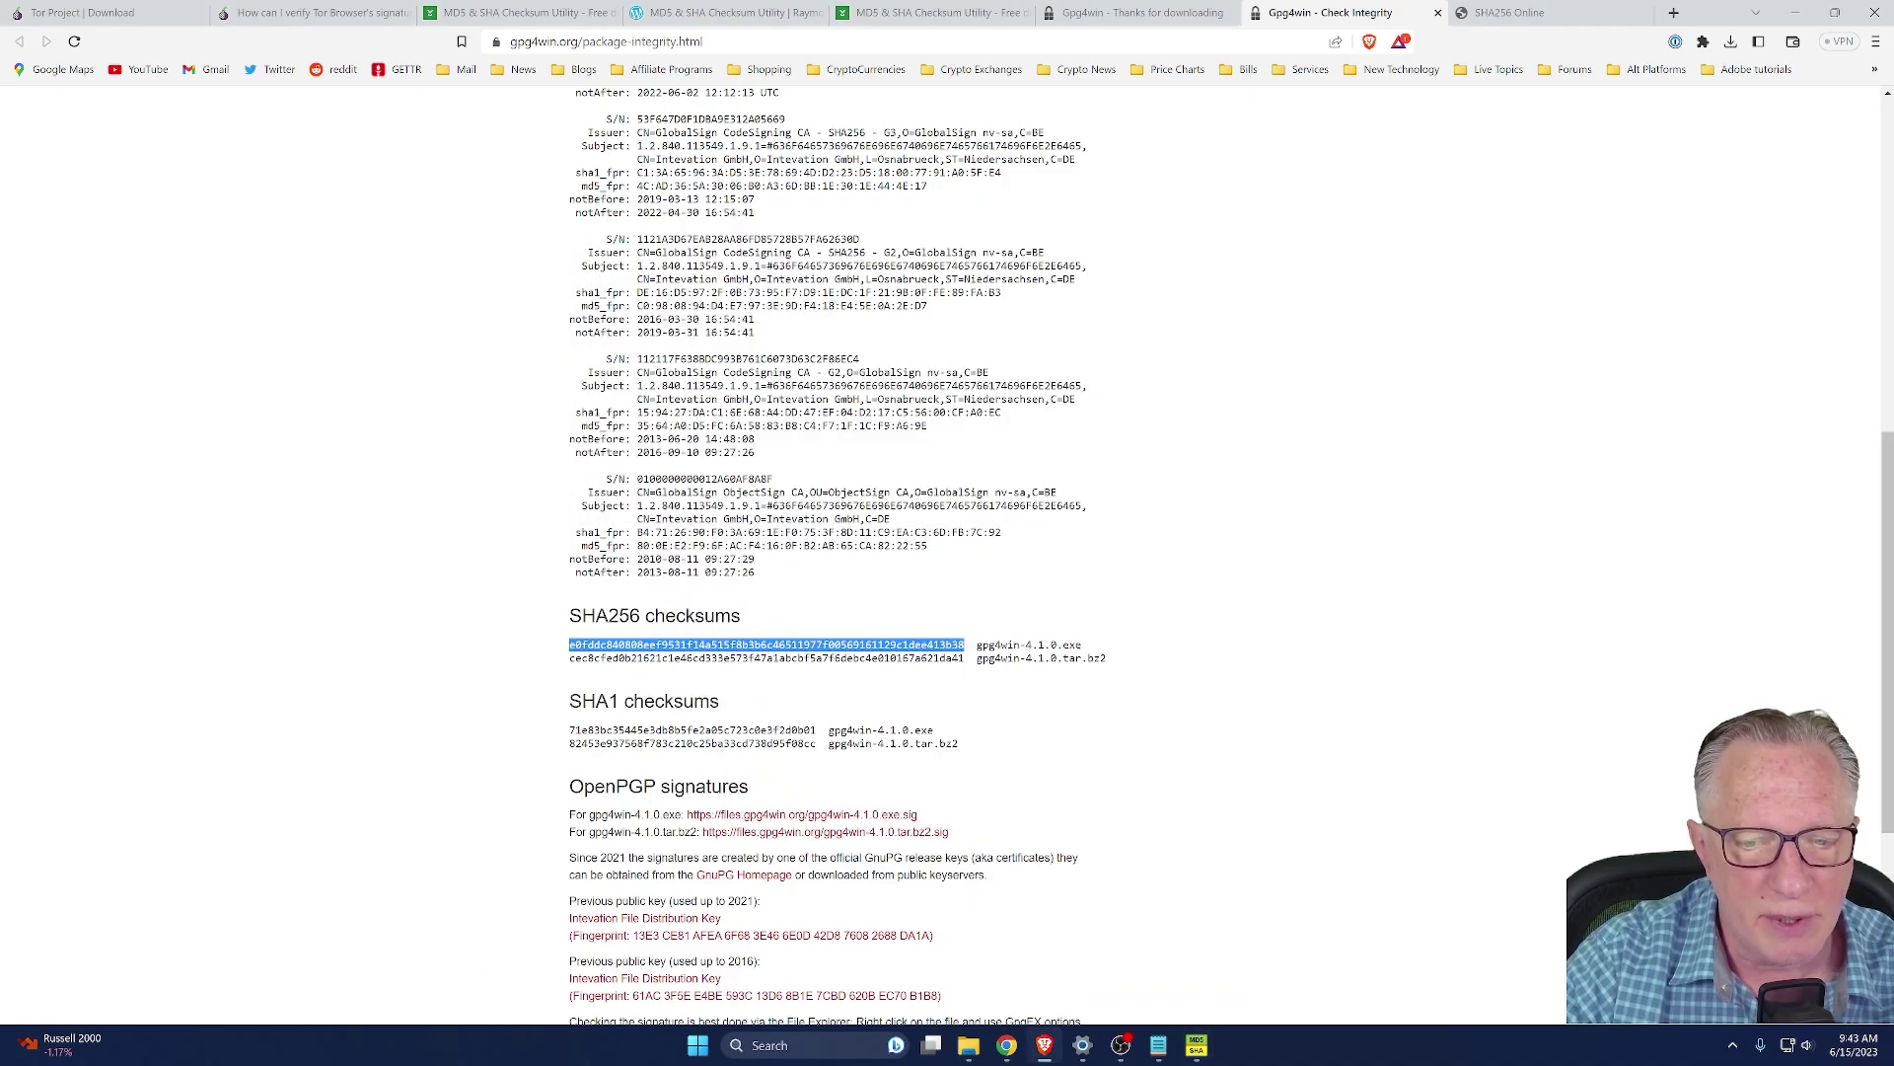
left_click(1197, 1049)
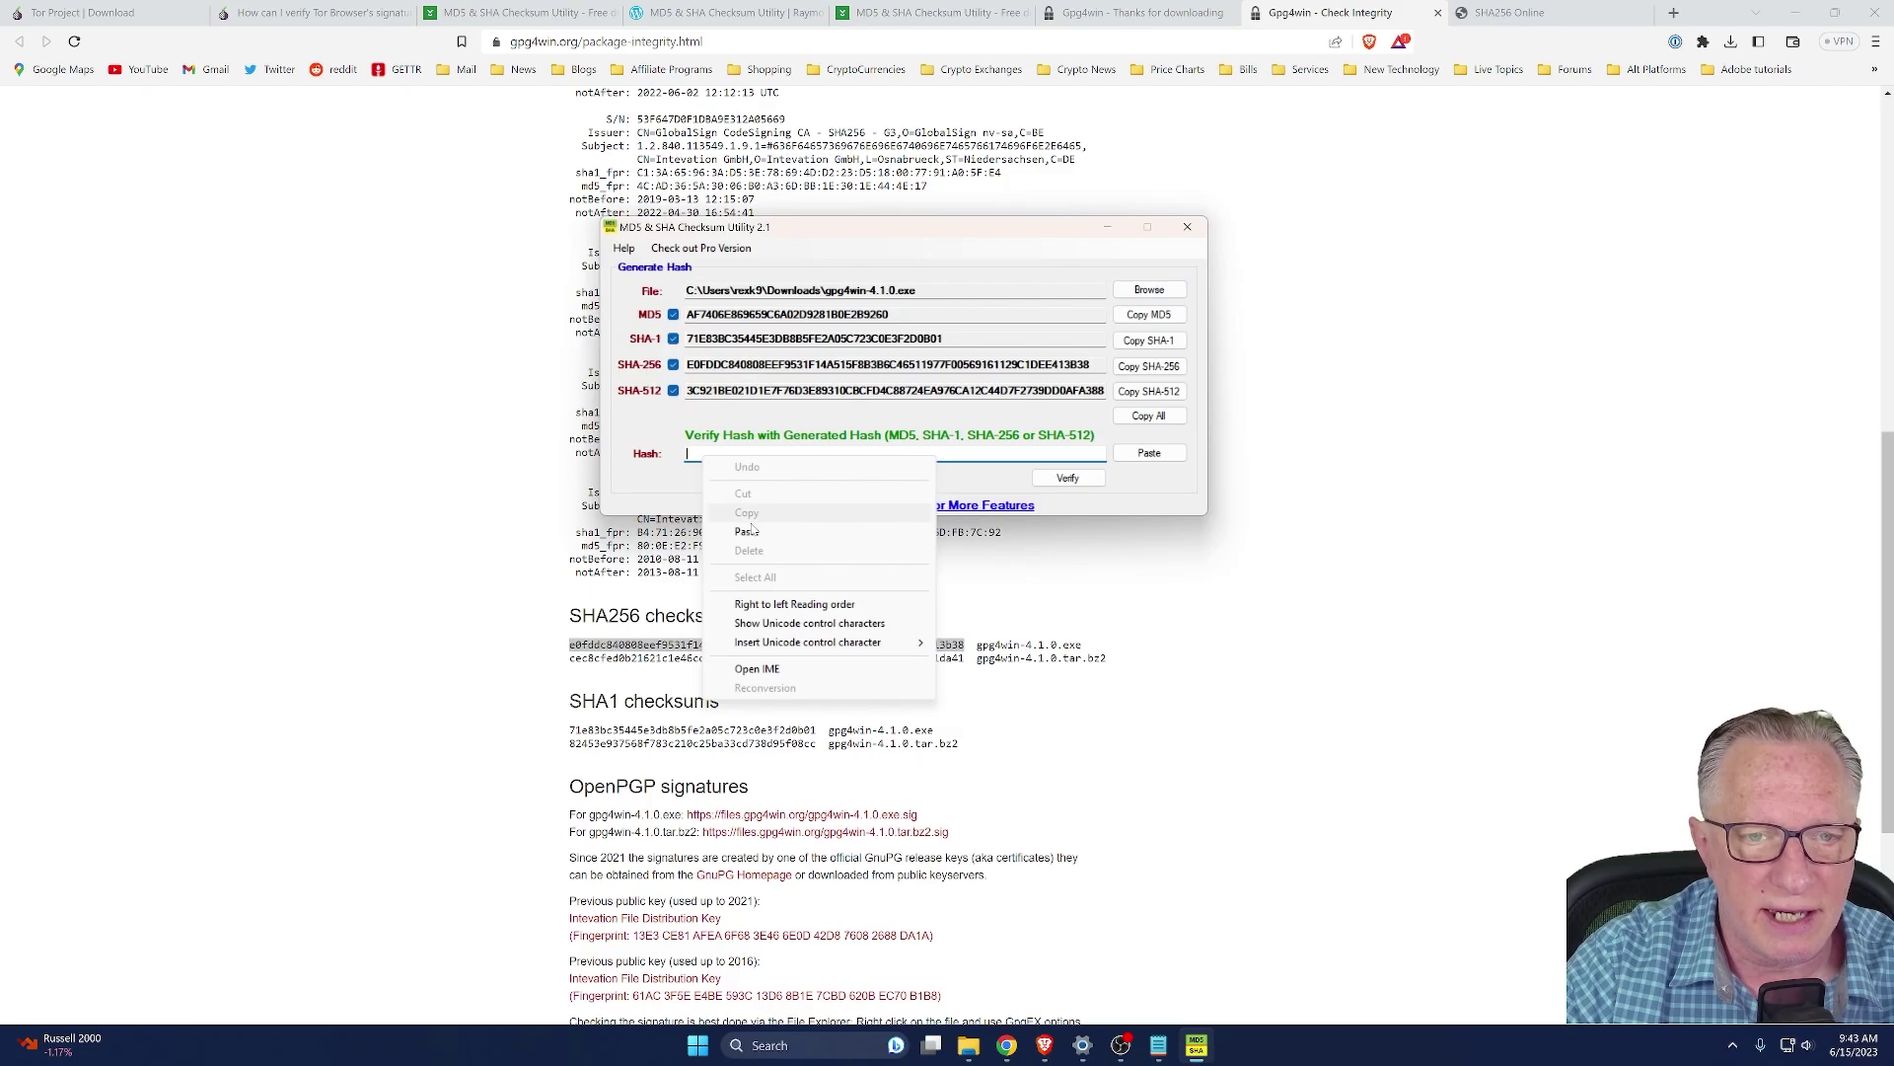
left_click(751, 531)
left_click(1068, 479)
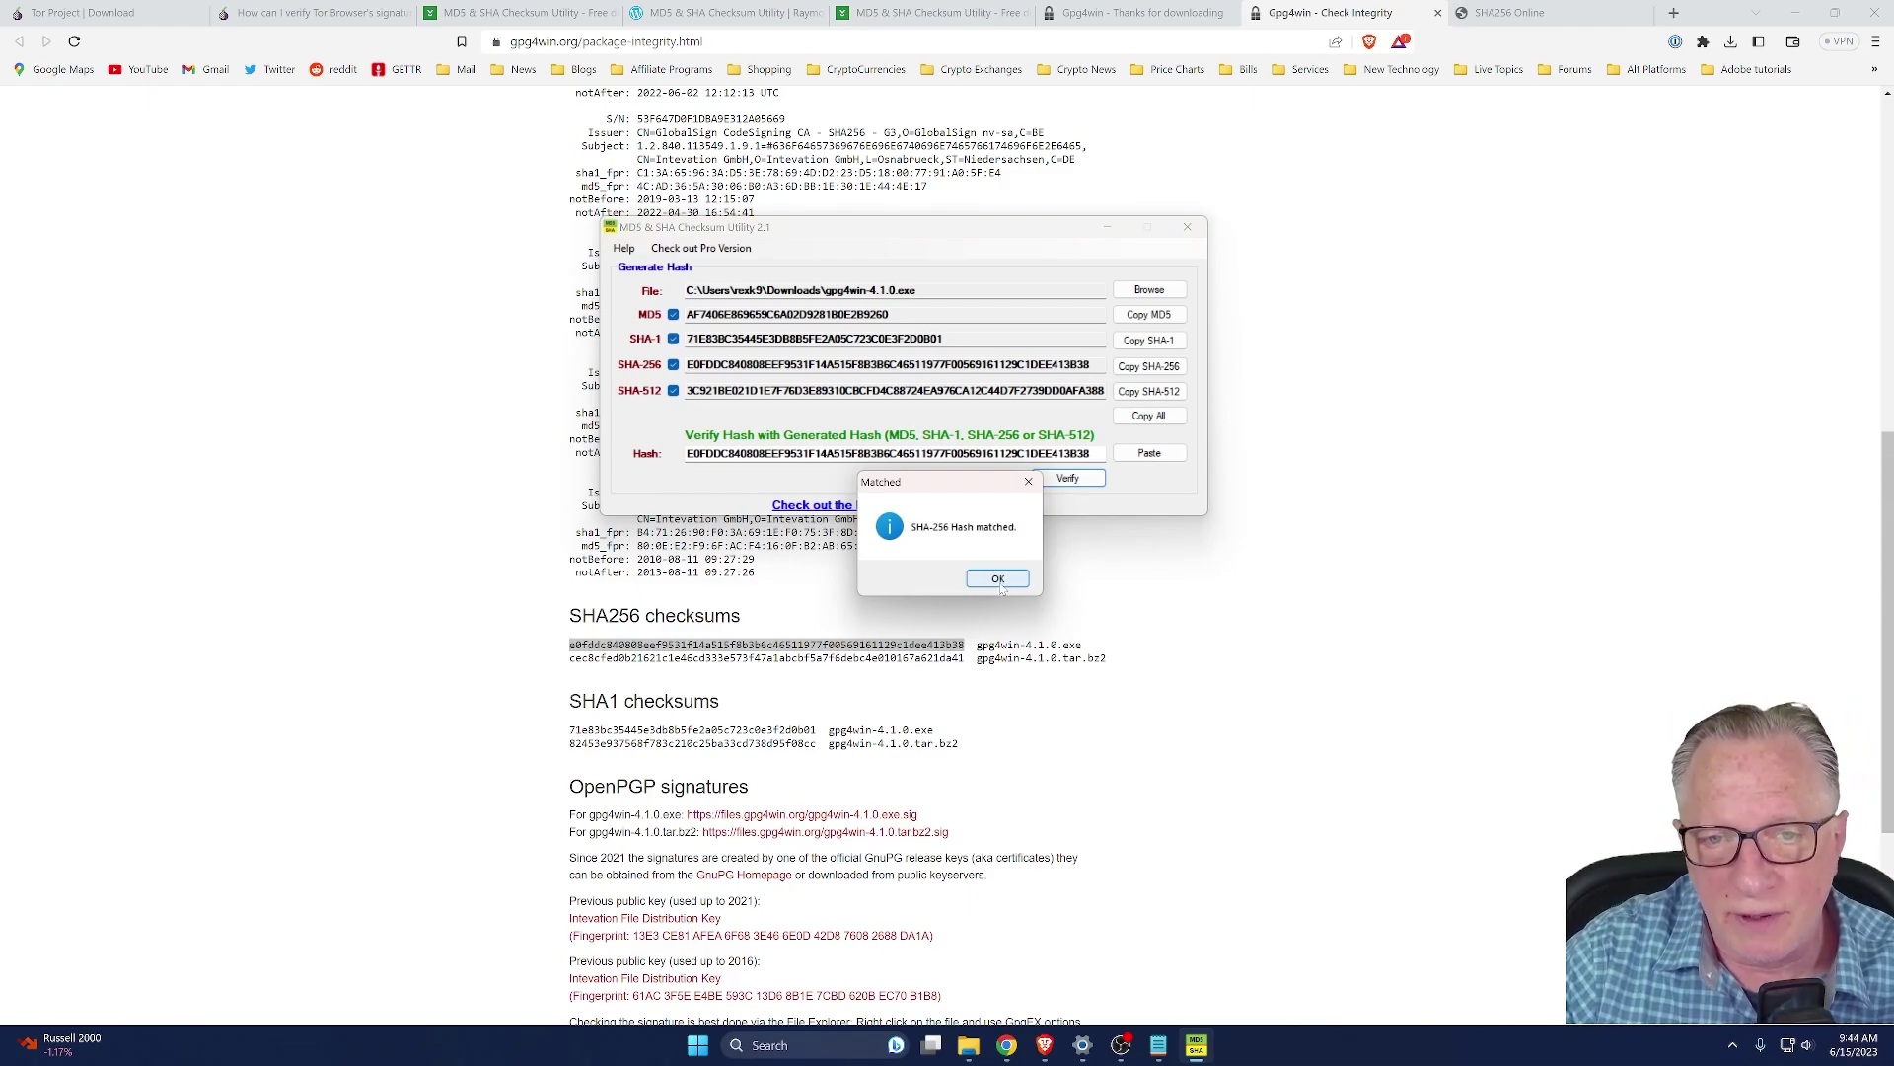
left_click(997, 580)
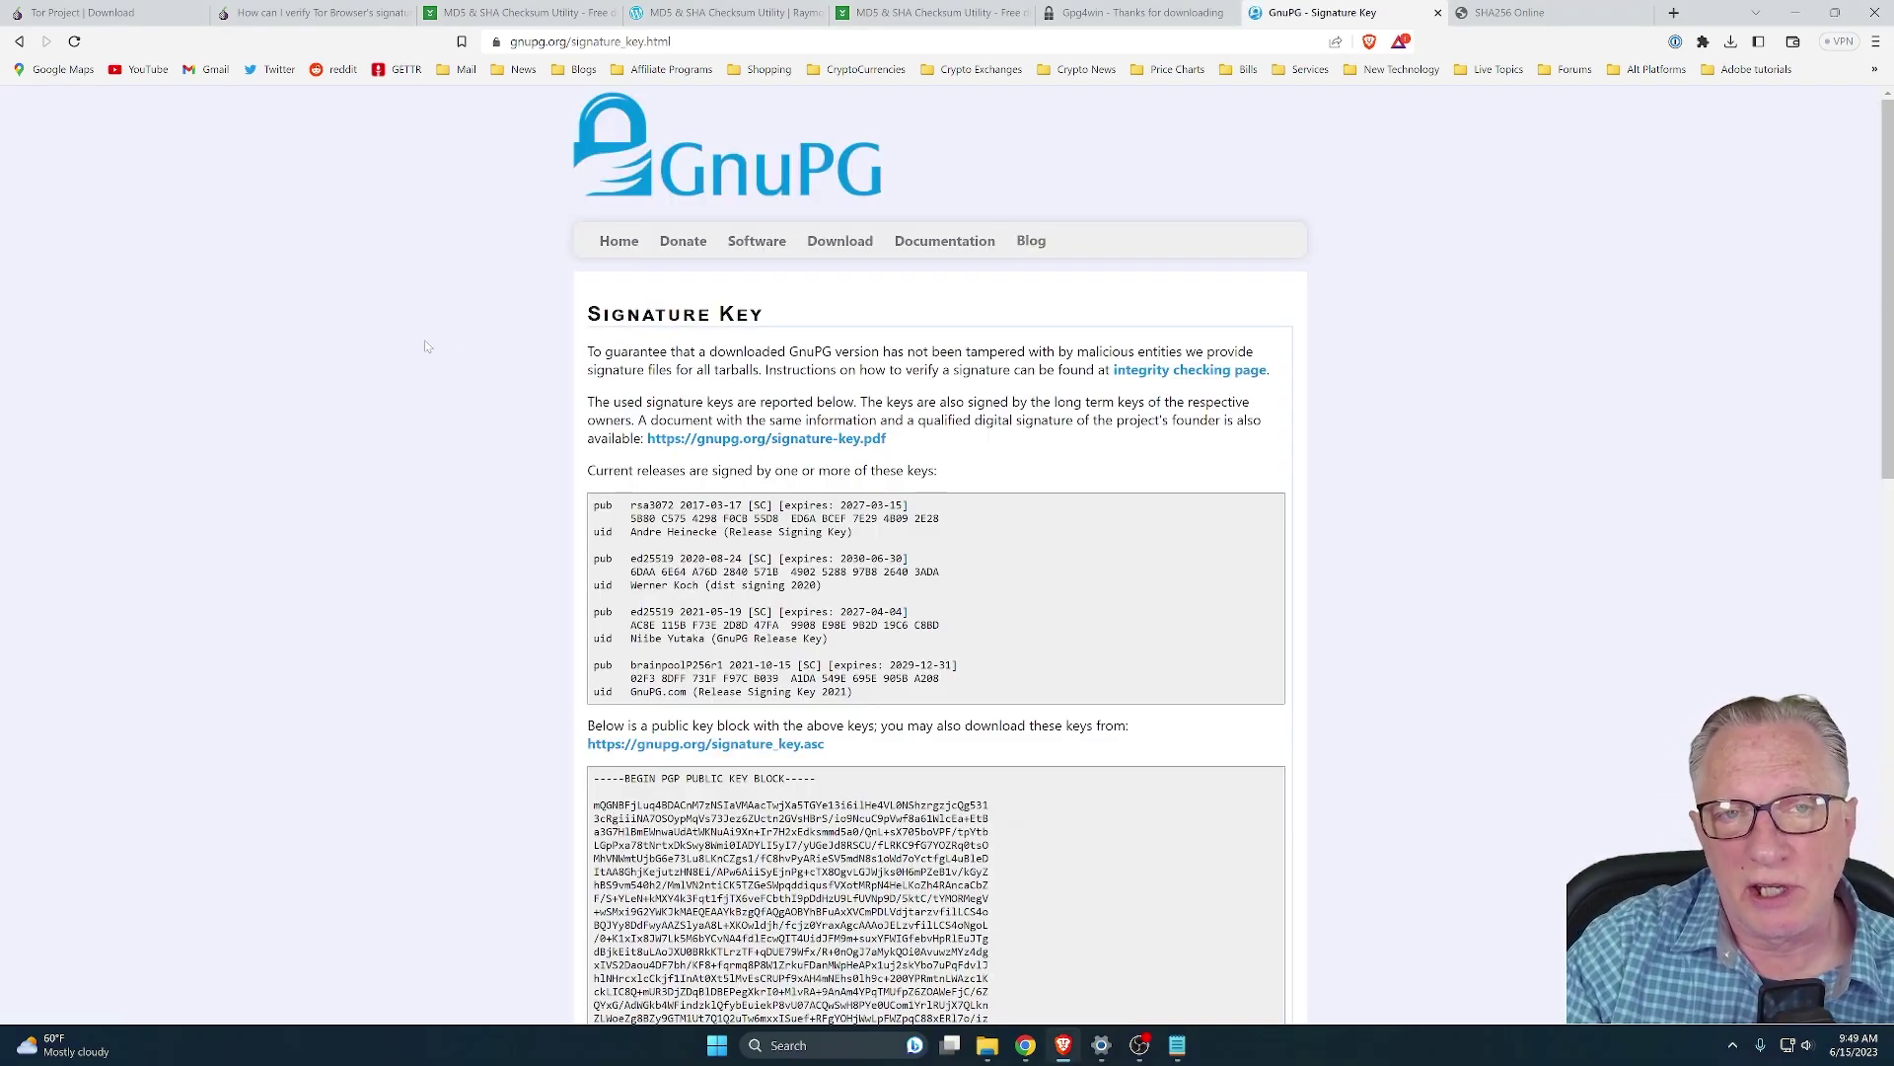
left_click(749, 14)
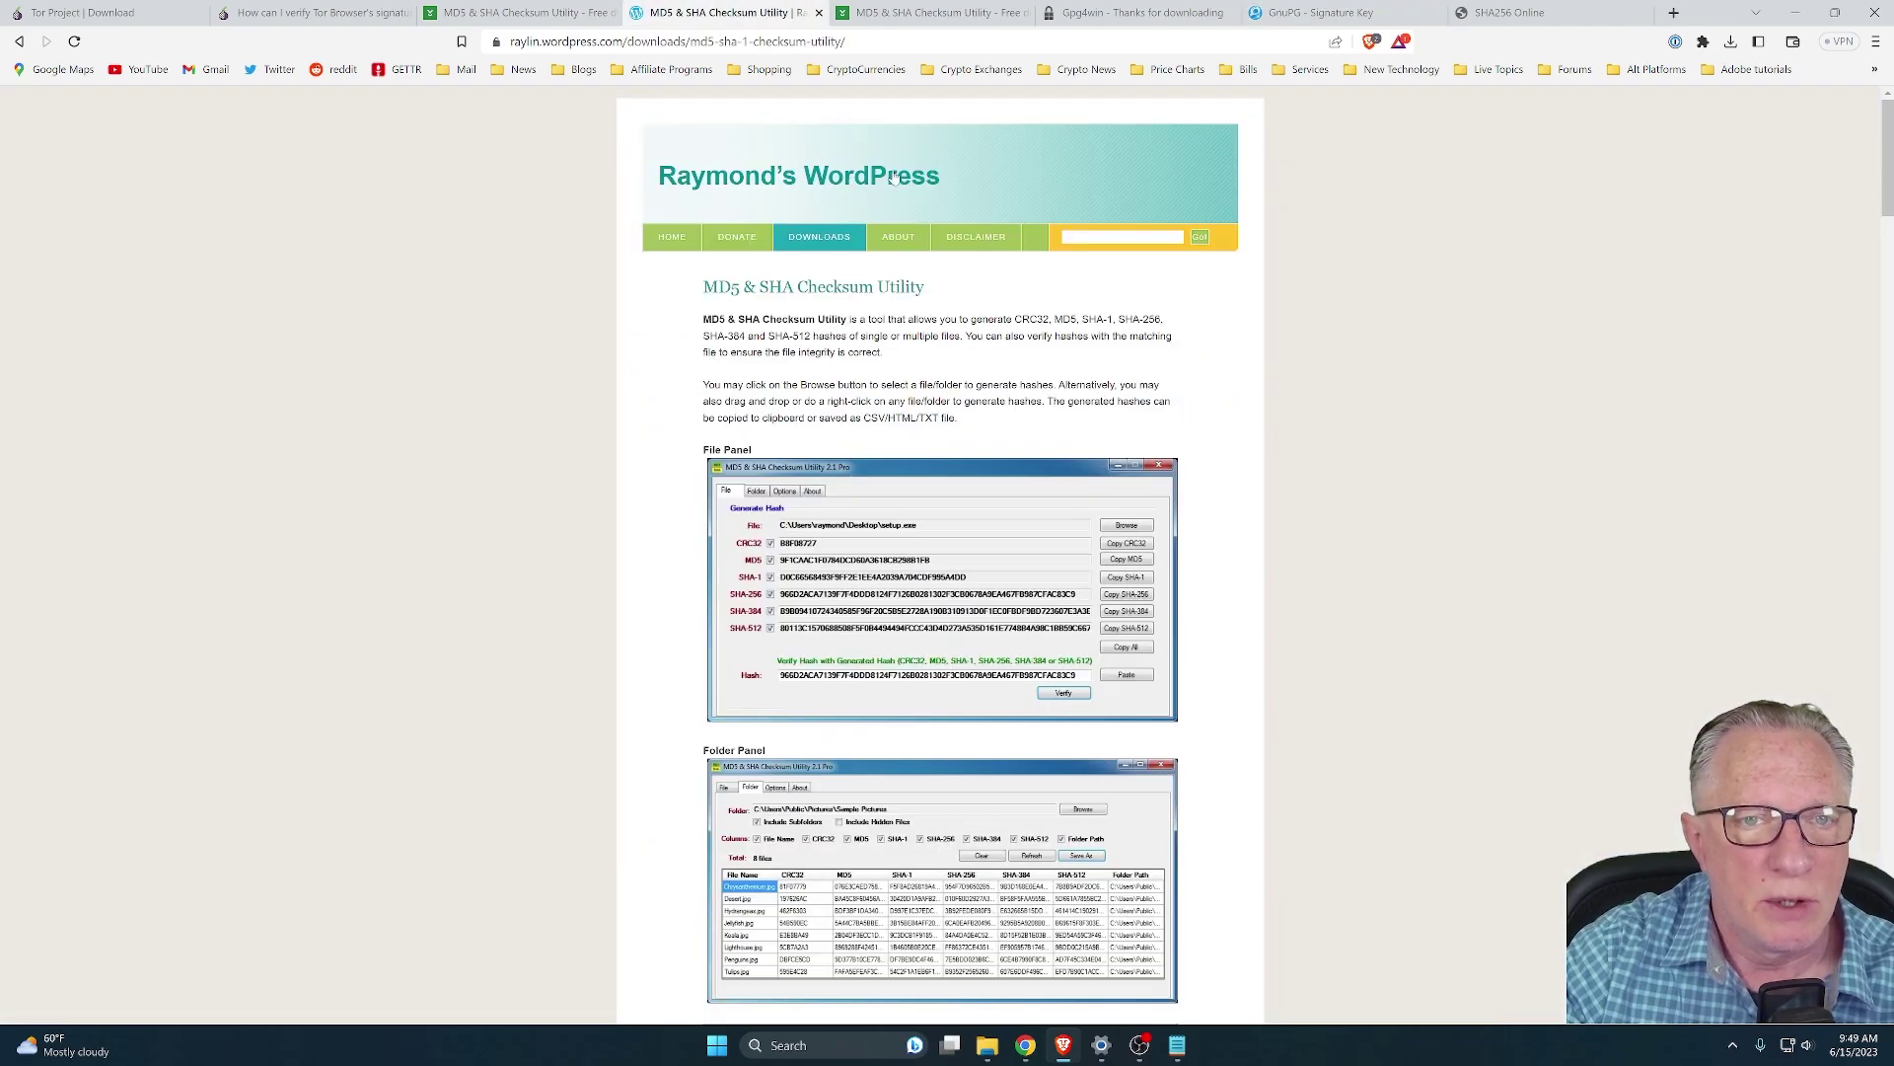
left_click(987, 1045)
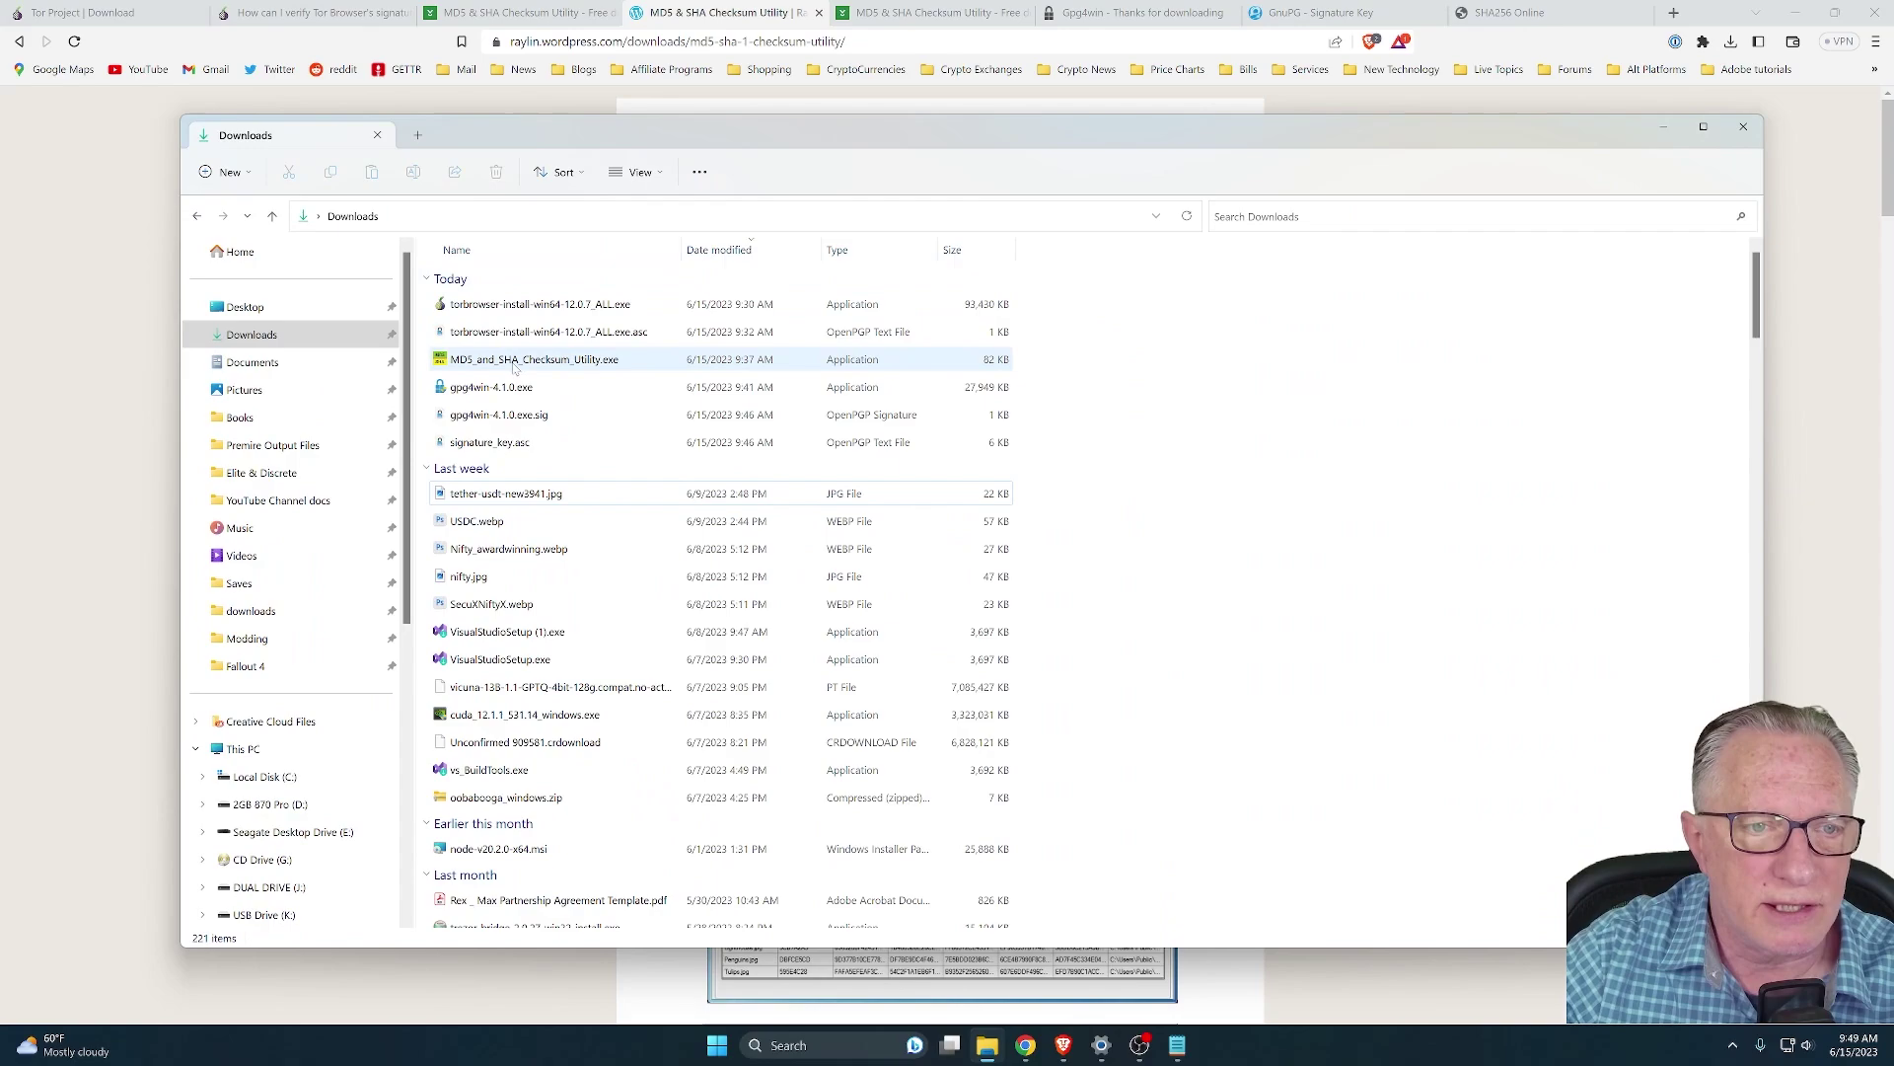
Run gpg4win-4.1.0.exe, install with default components, and finish by launching Kleopatra
left_click(528, 391)
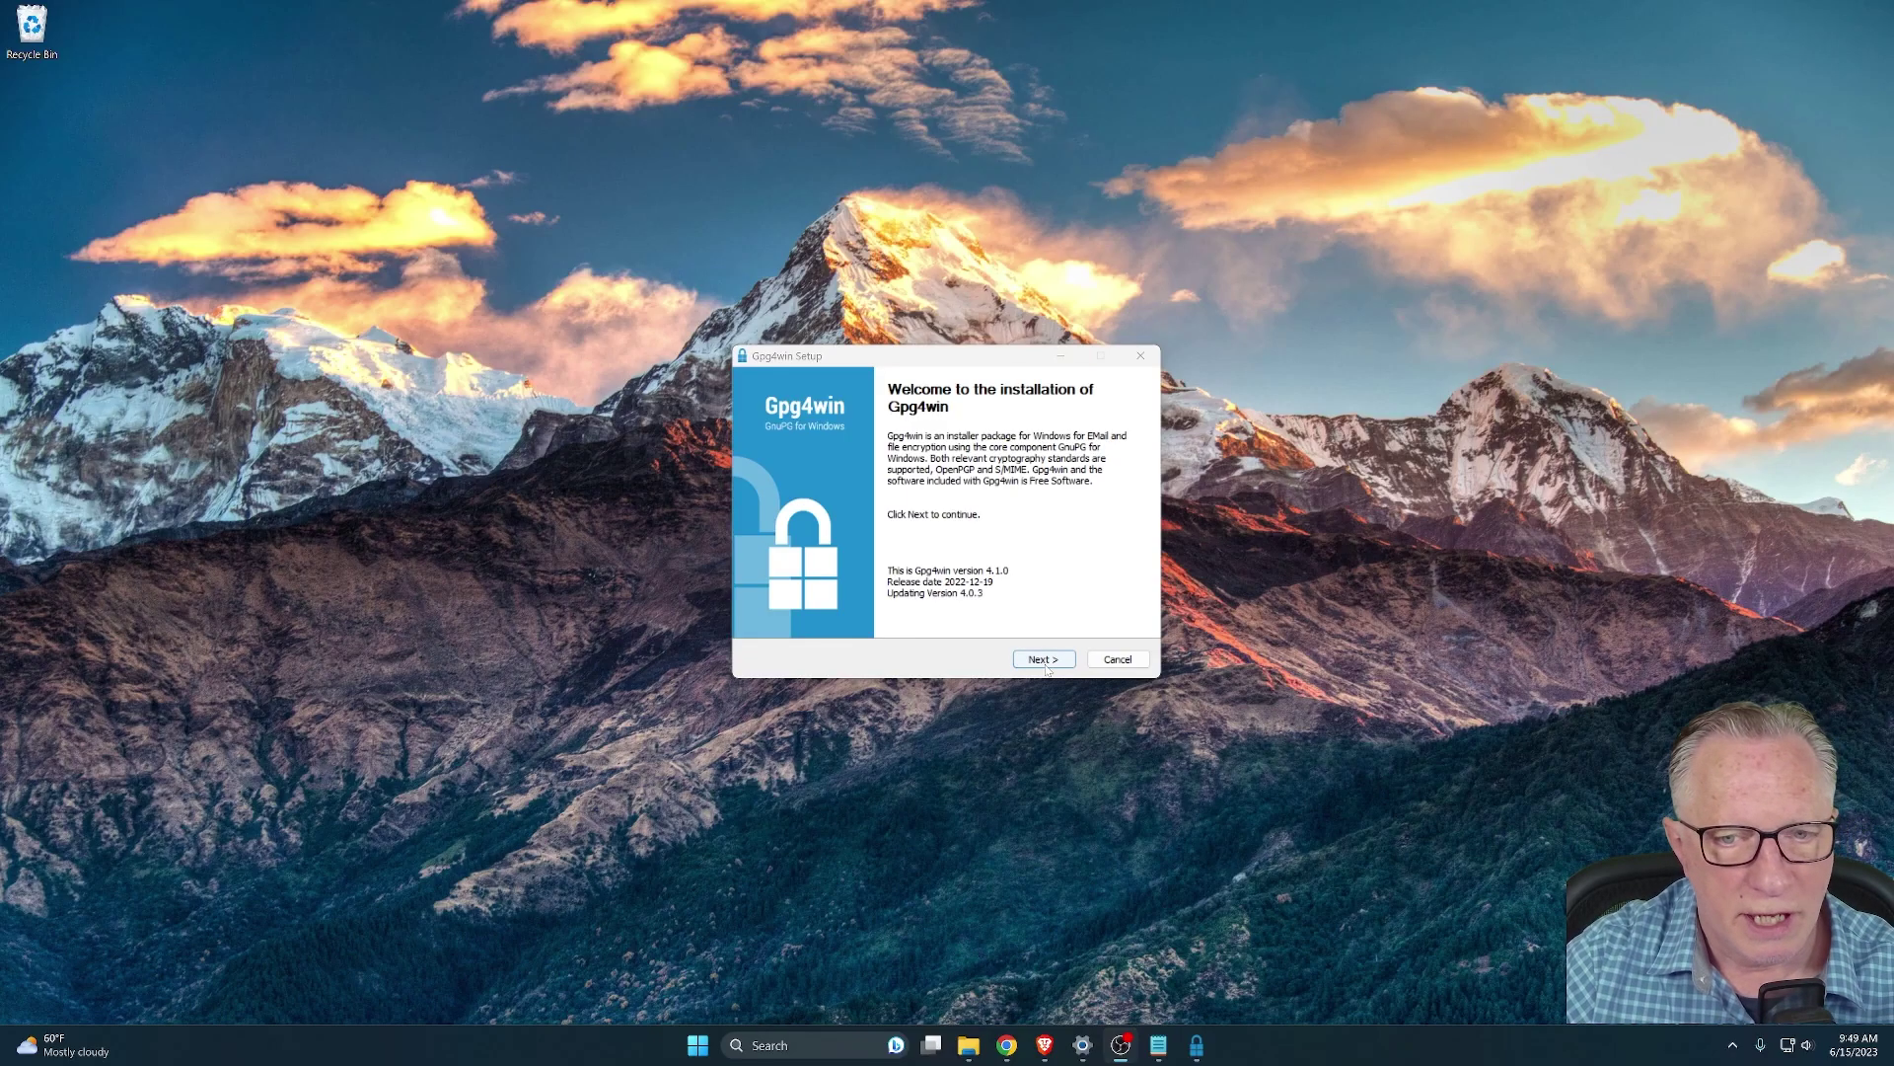
left_click(1046, 661)
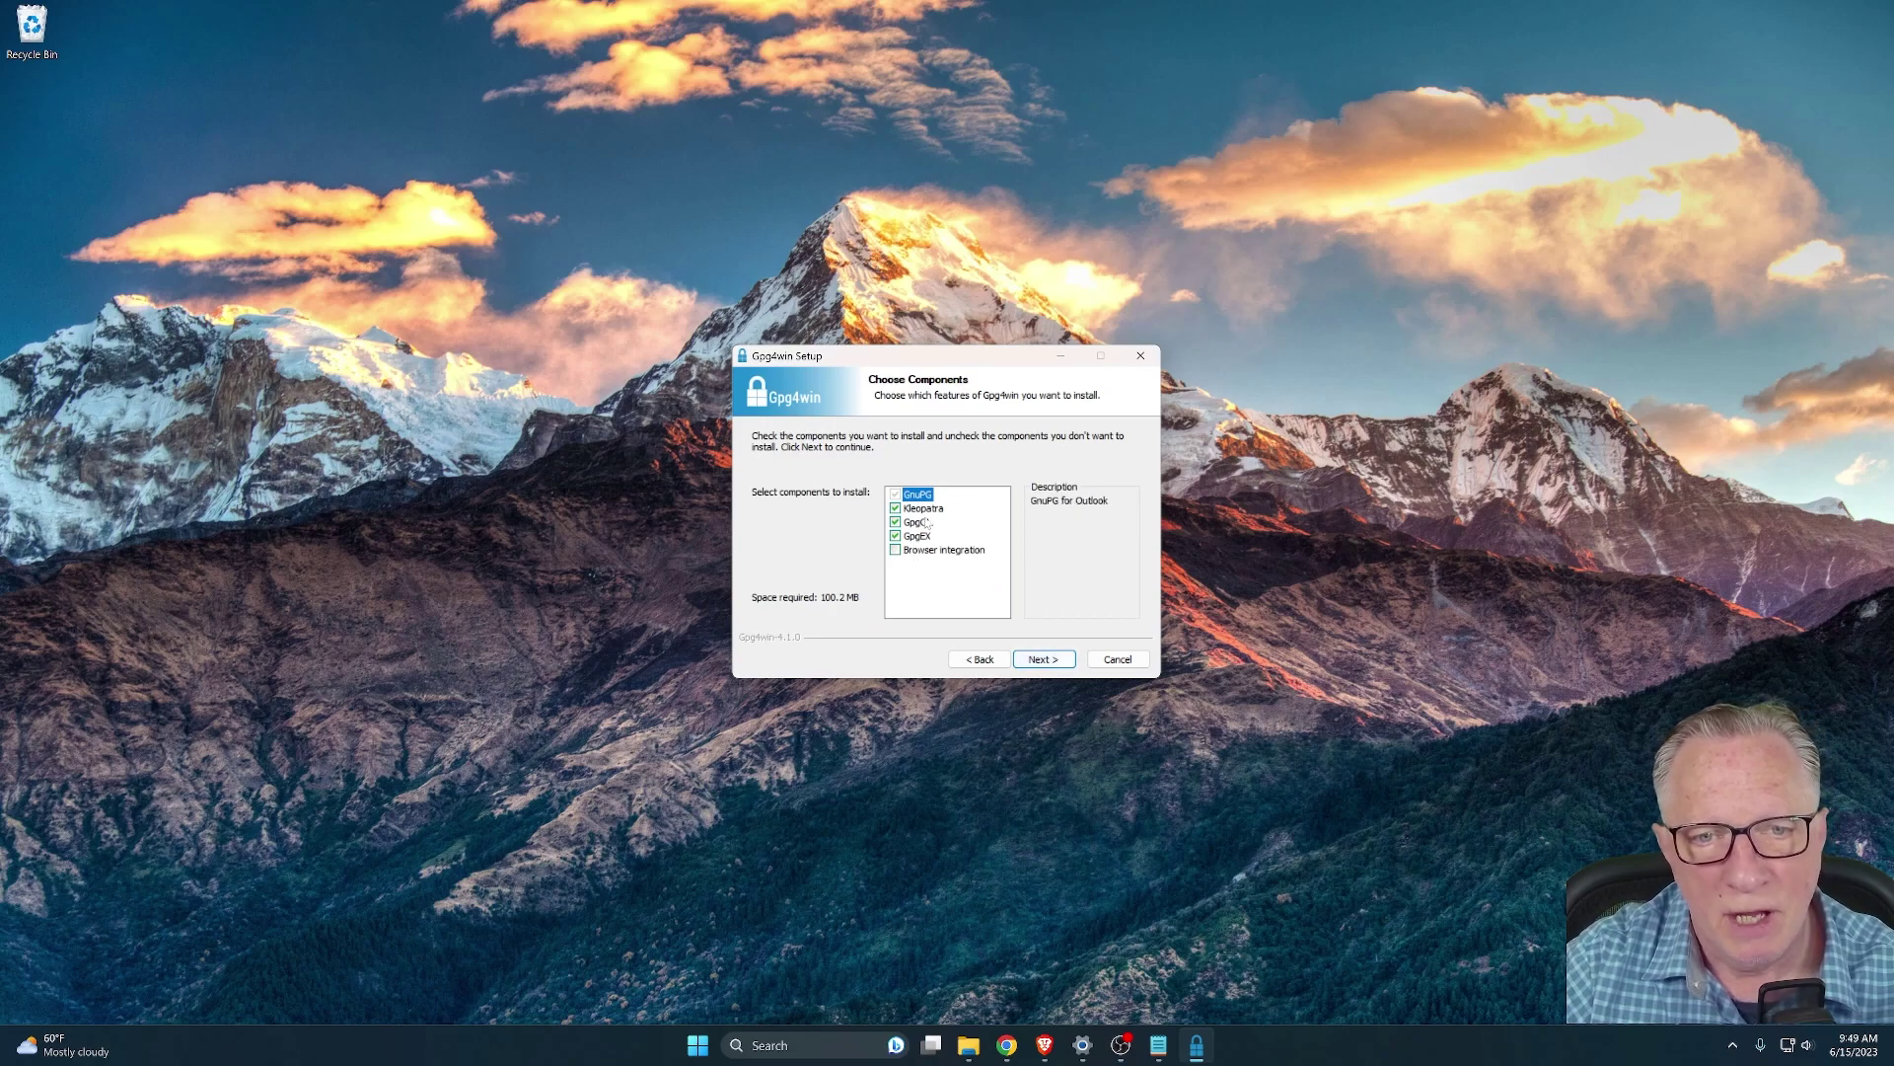
left_click(1043, 665)
left_click(1042, 659)
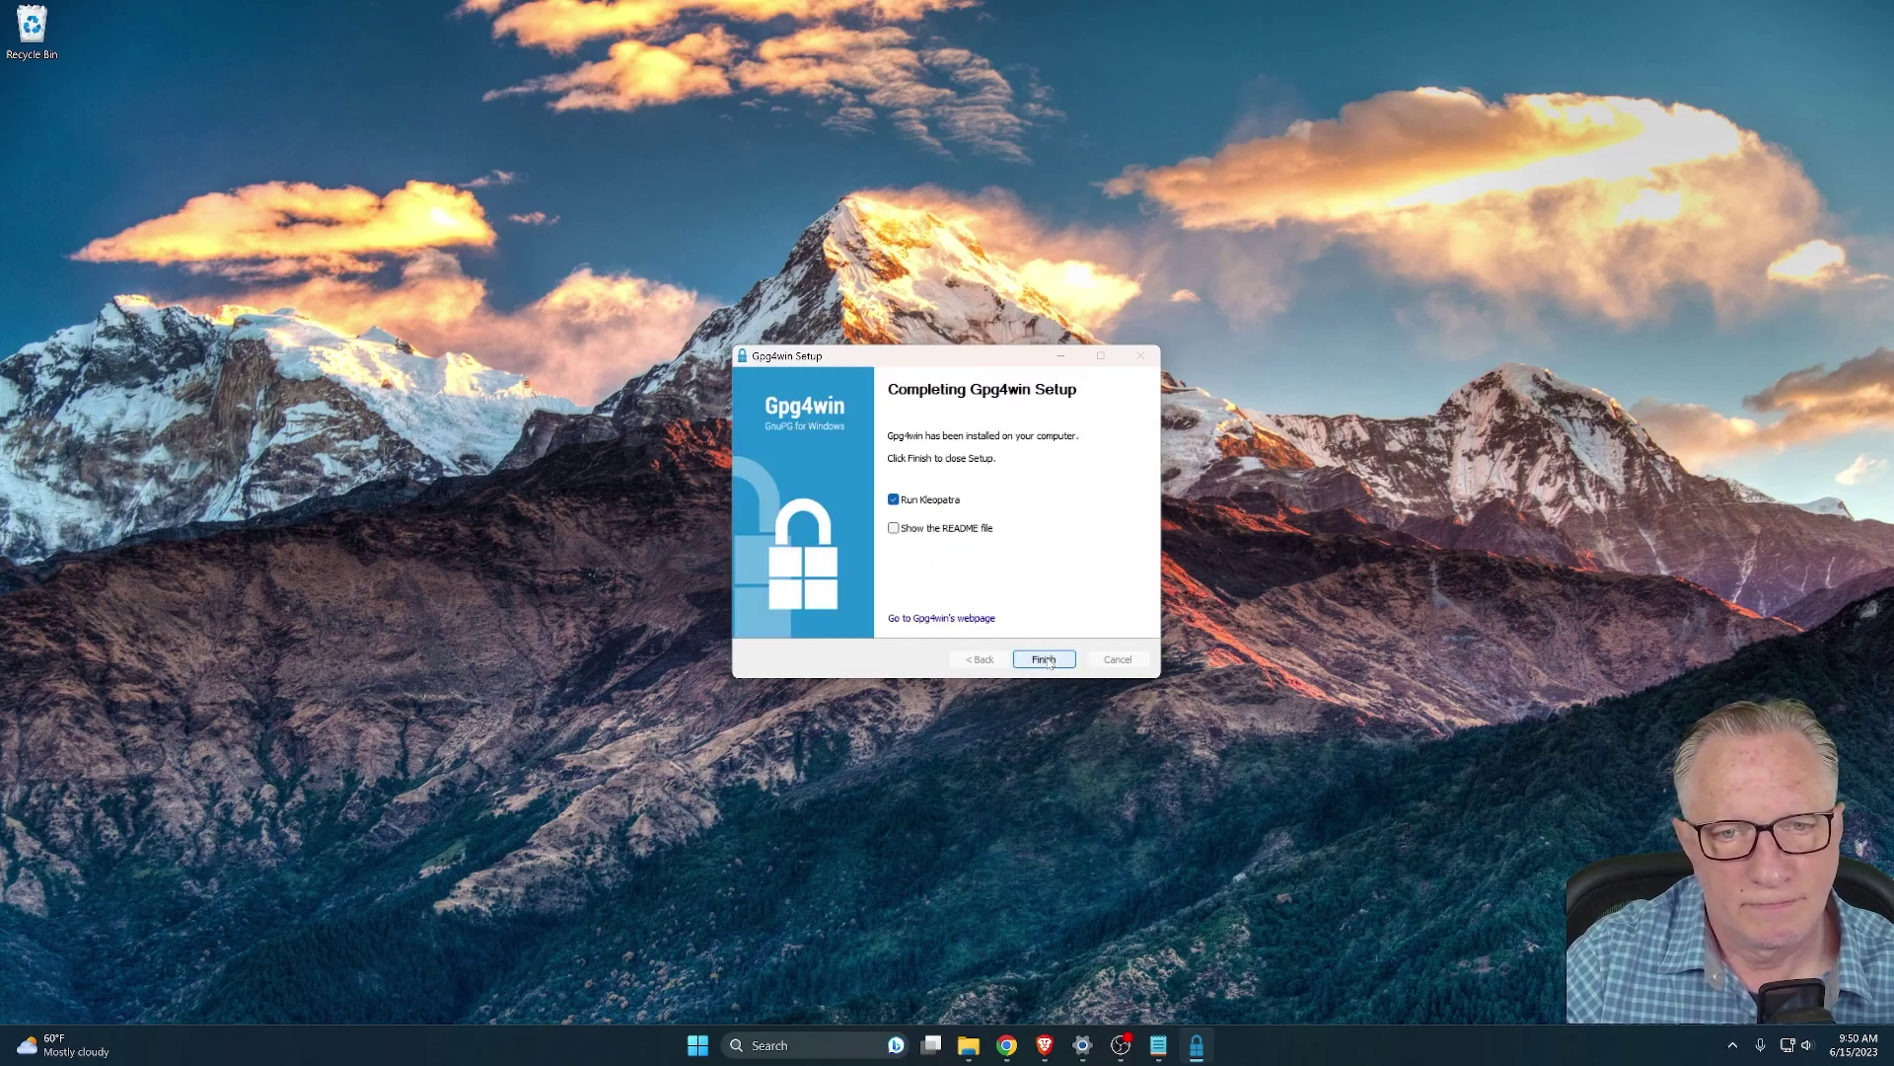
left_click(1045, 659)
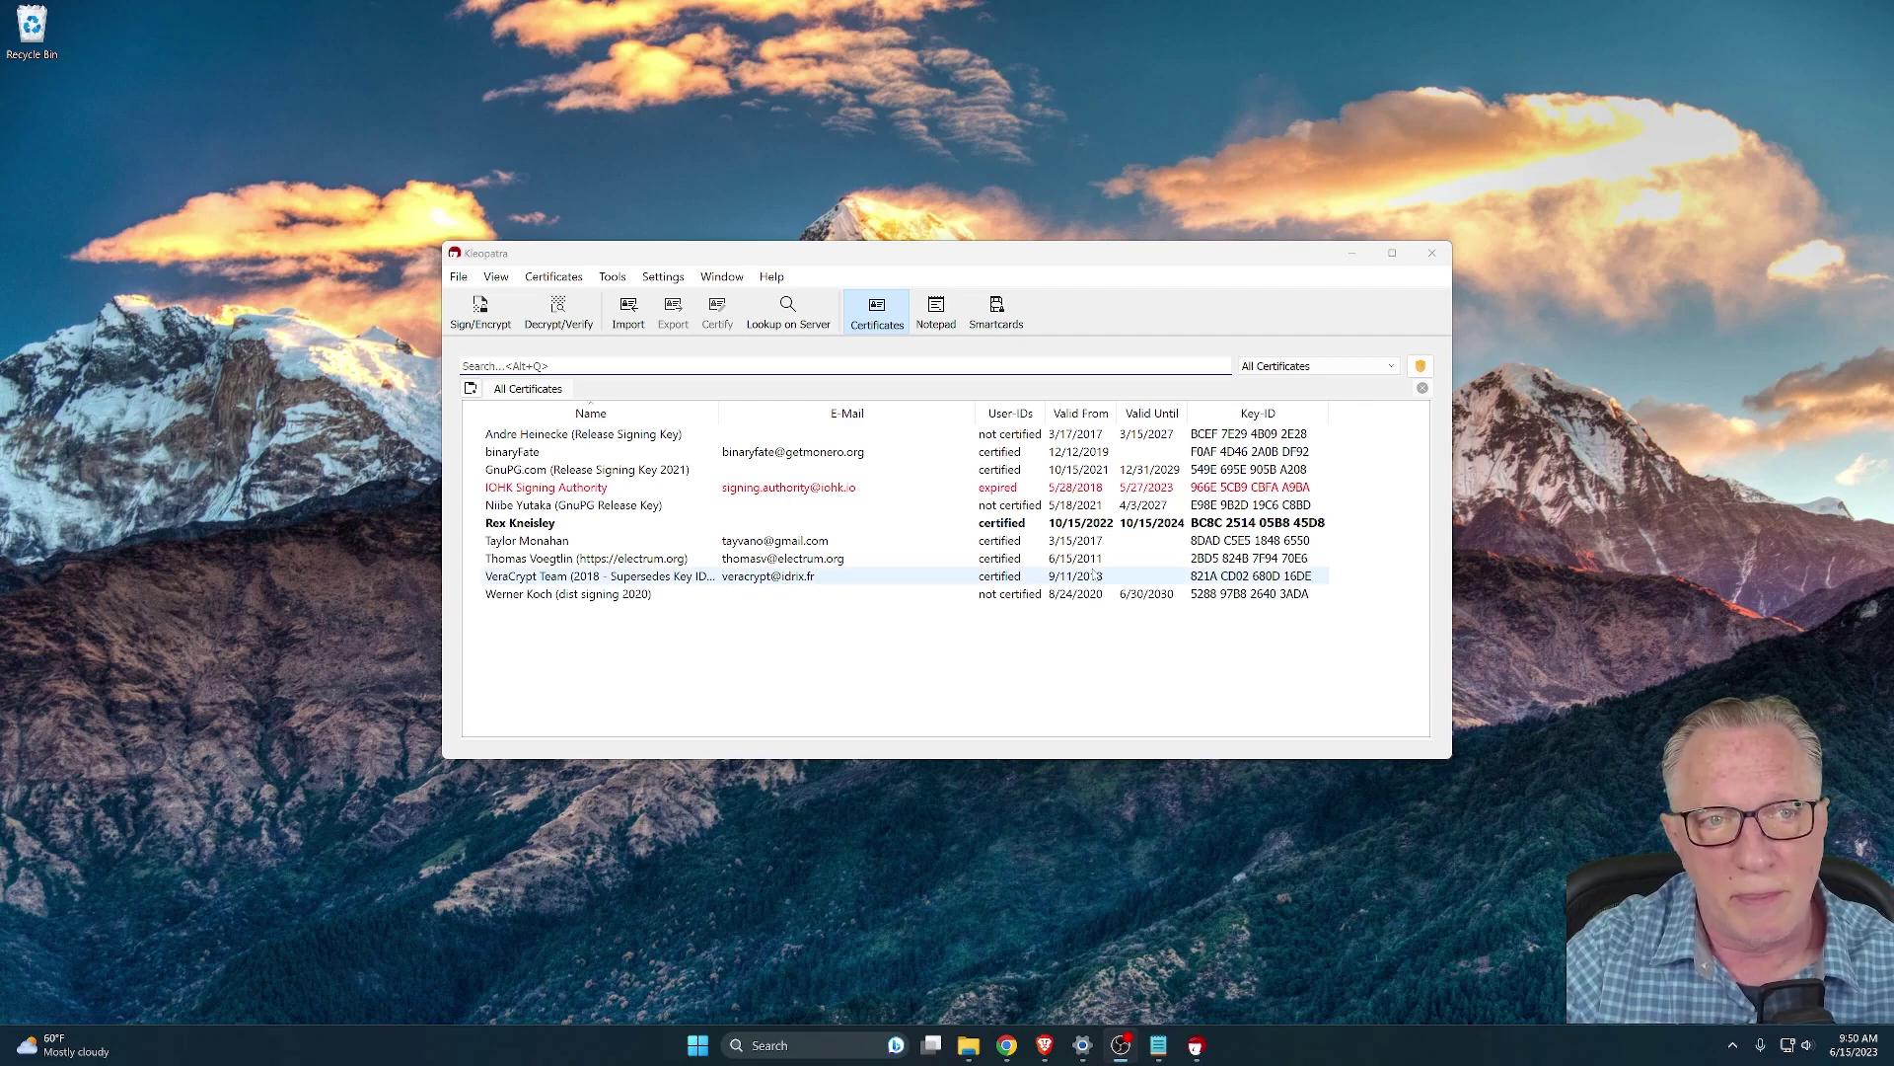
Create an OpenPGP key pair via File > New OpenPGP Key Pair keeping the default name, then select the older personal certificate
left_click(459, 276)
left_click(510, 301)
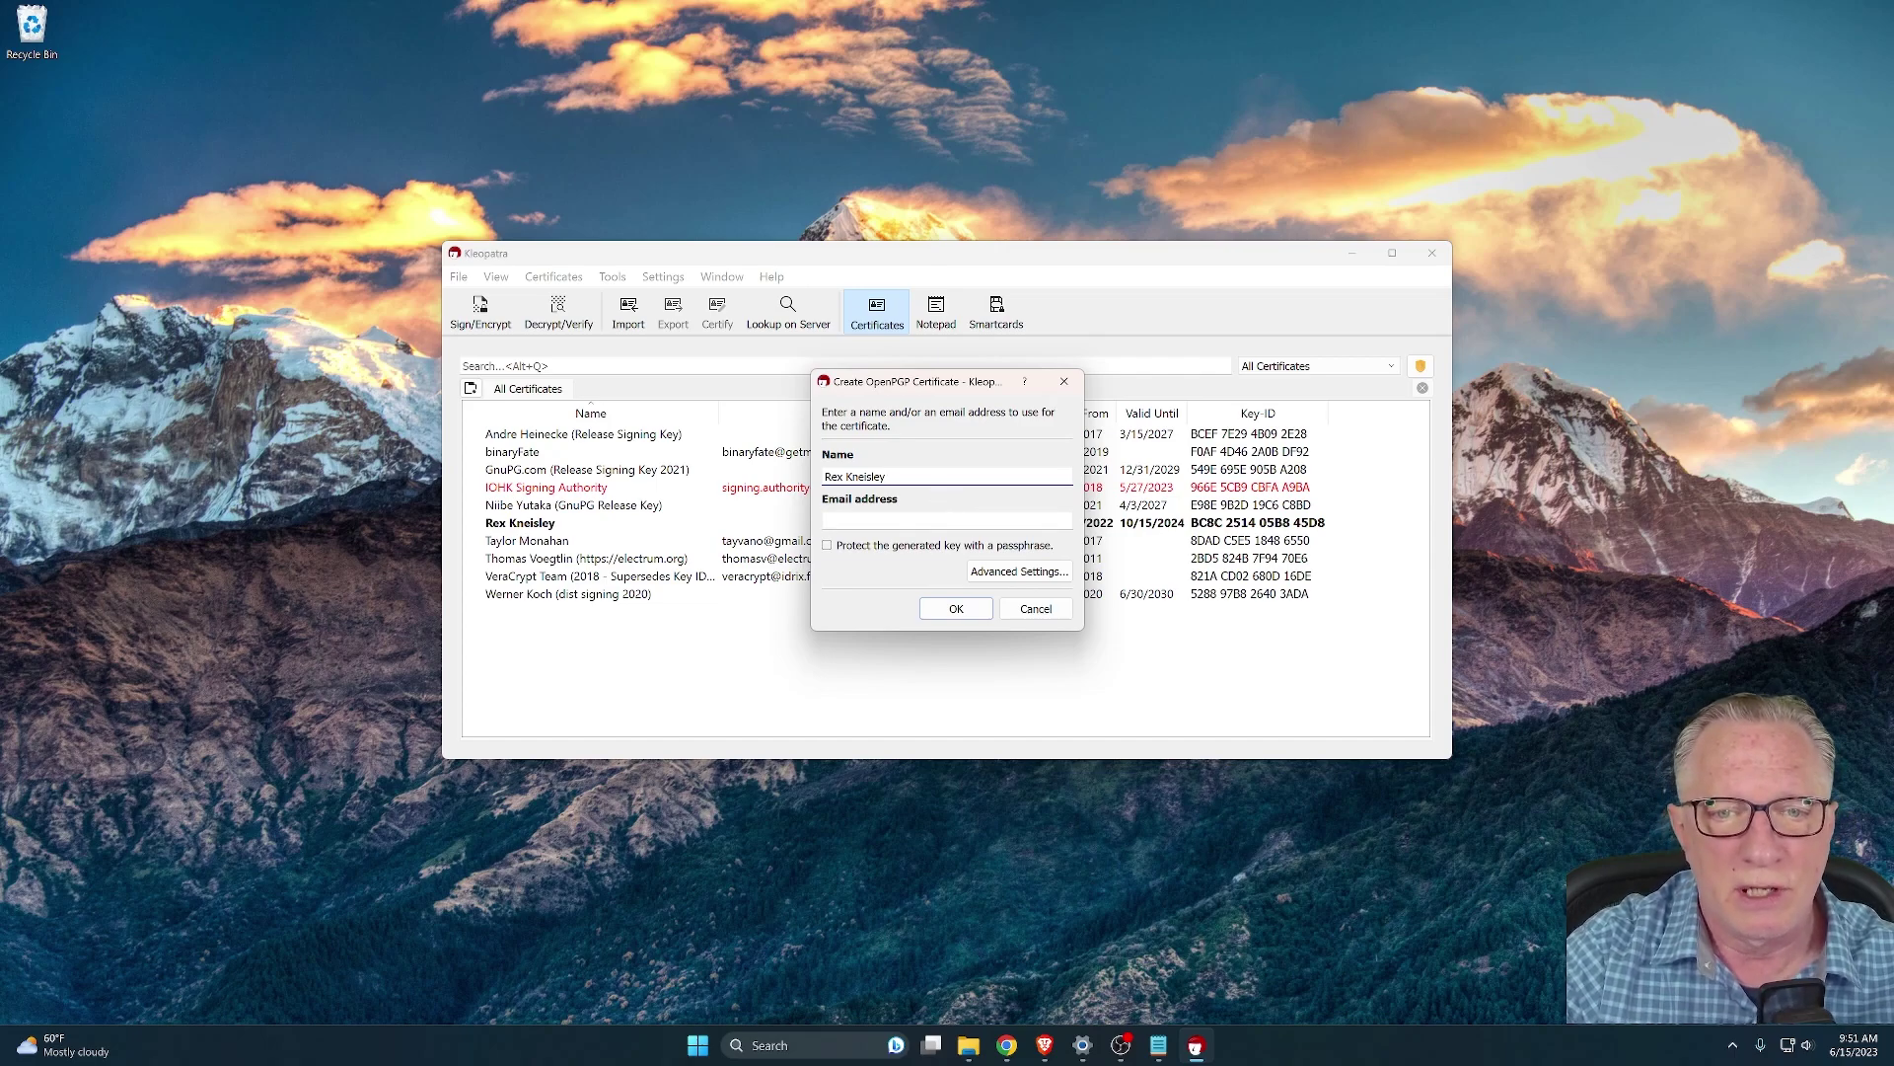
left_click(956, 609)
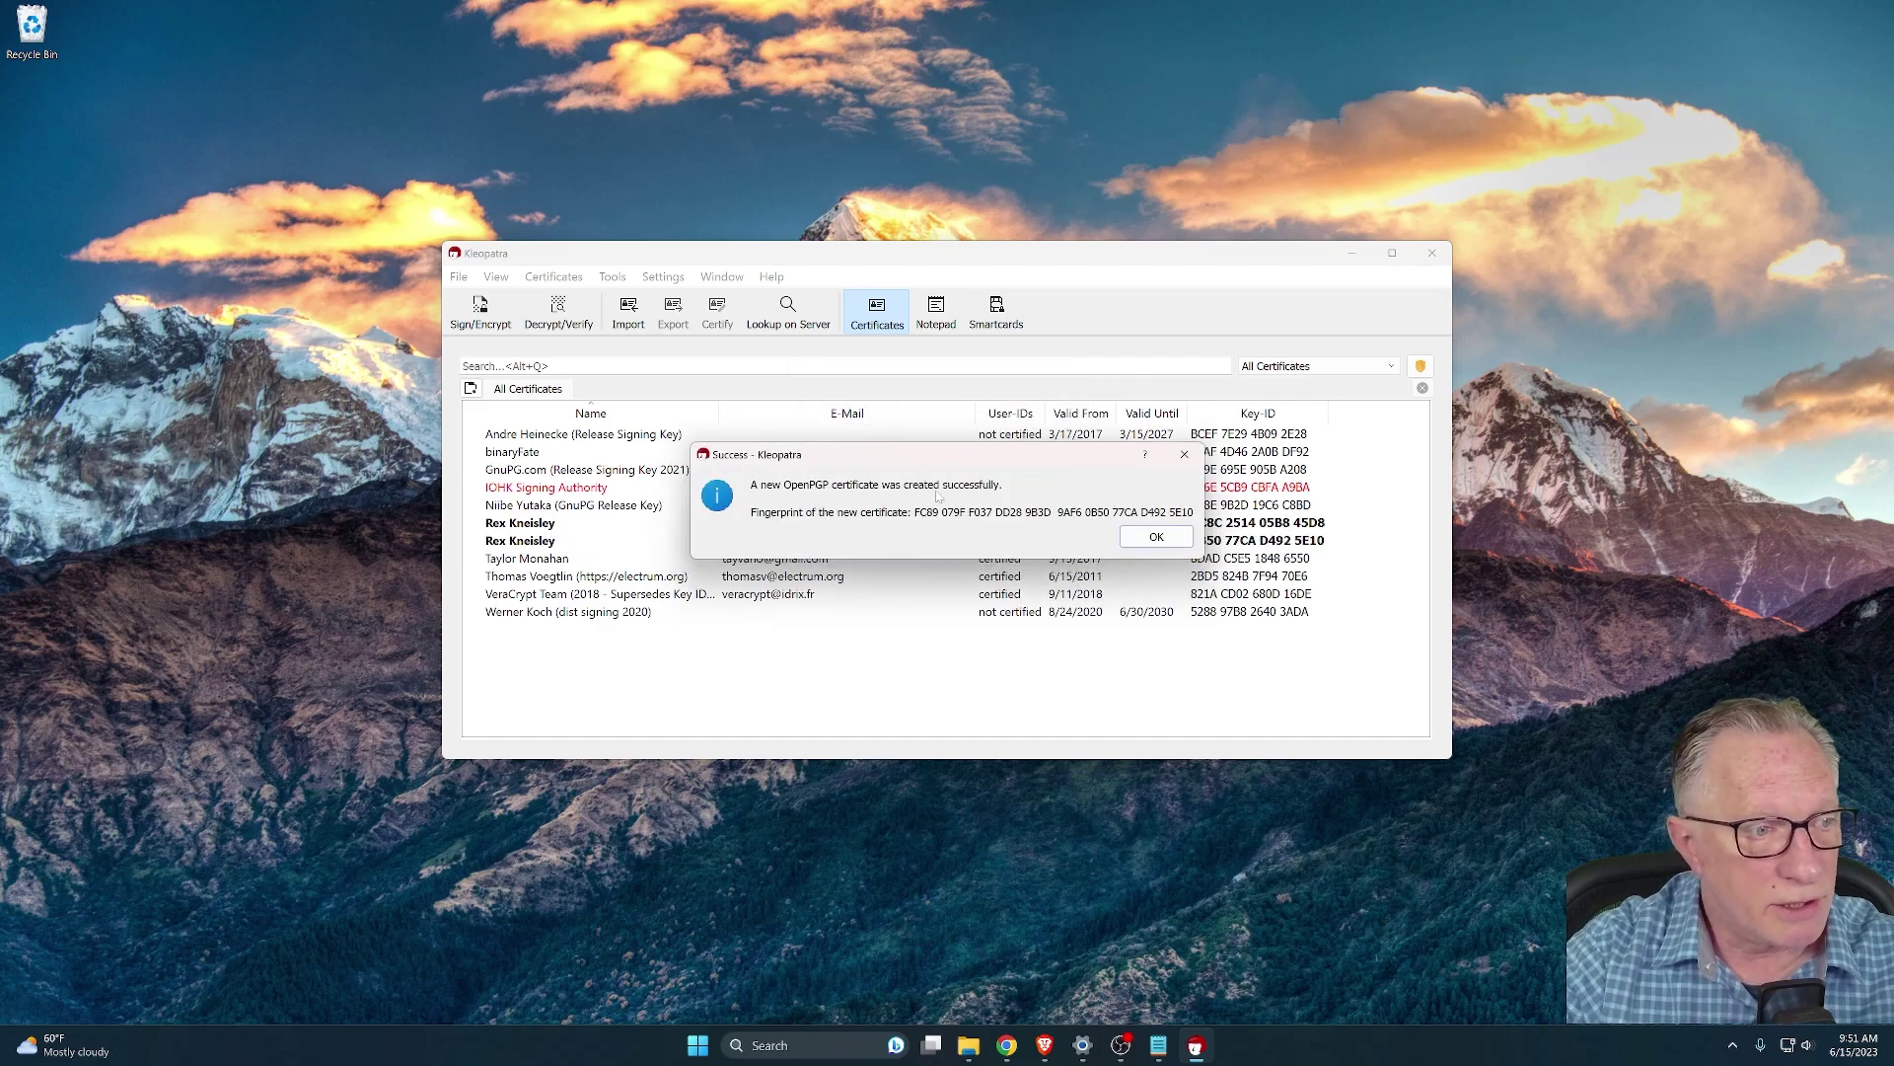
left_click(1157, 536)
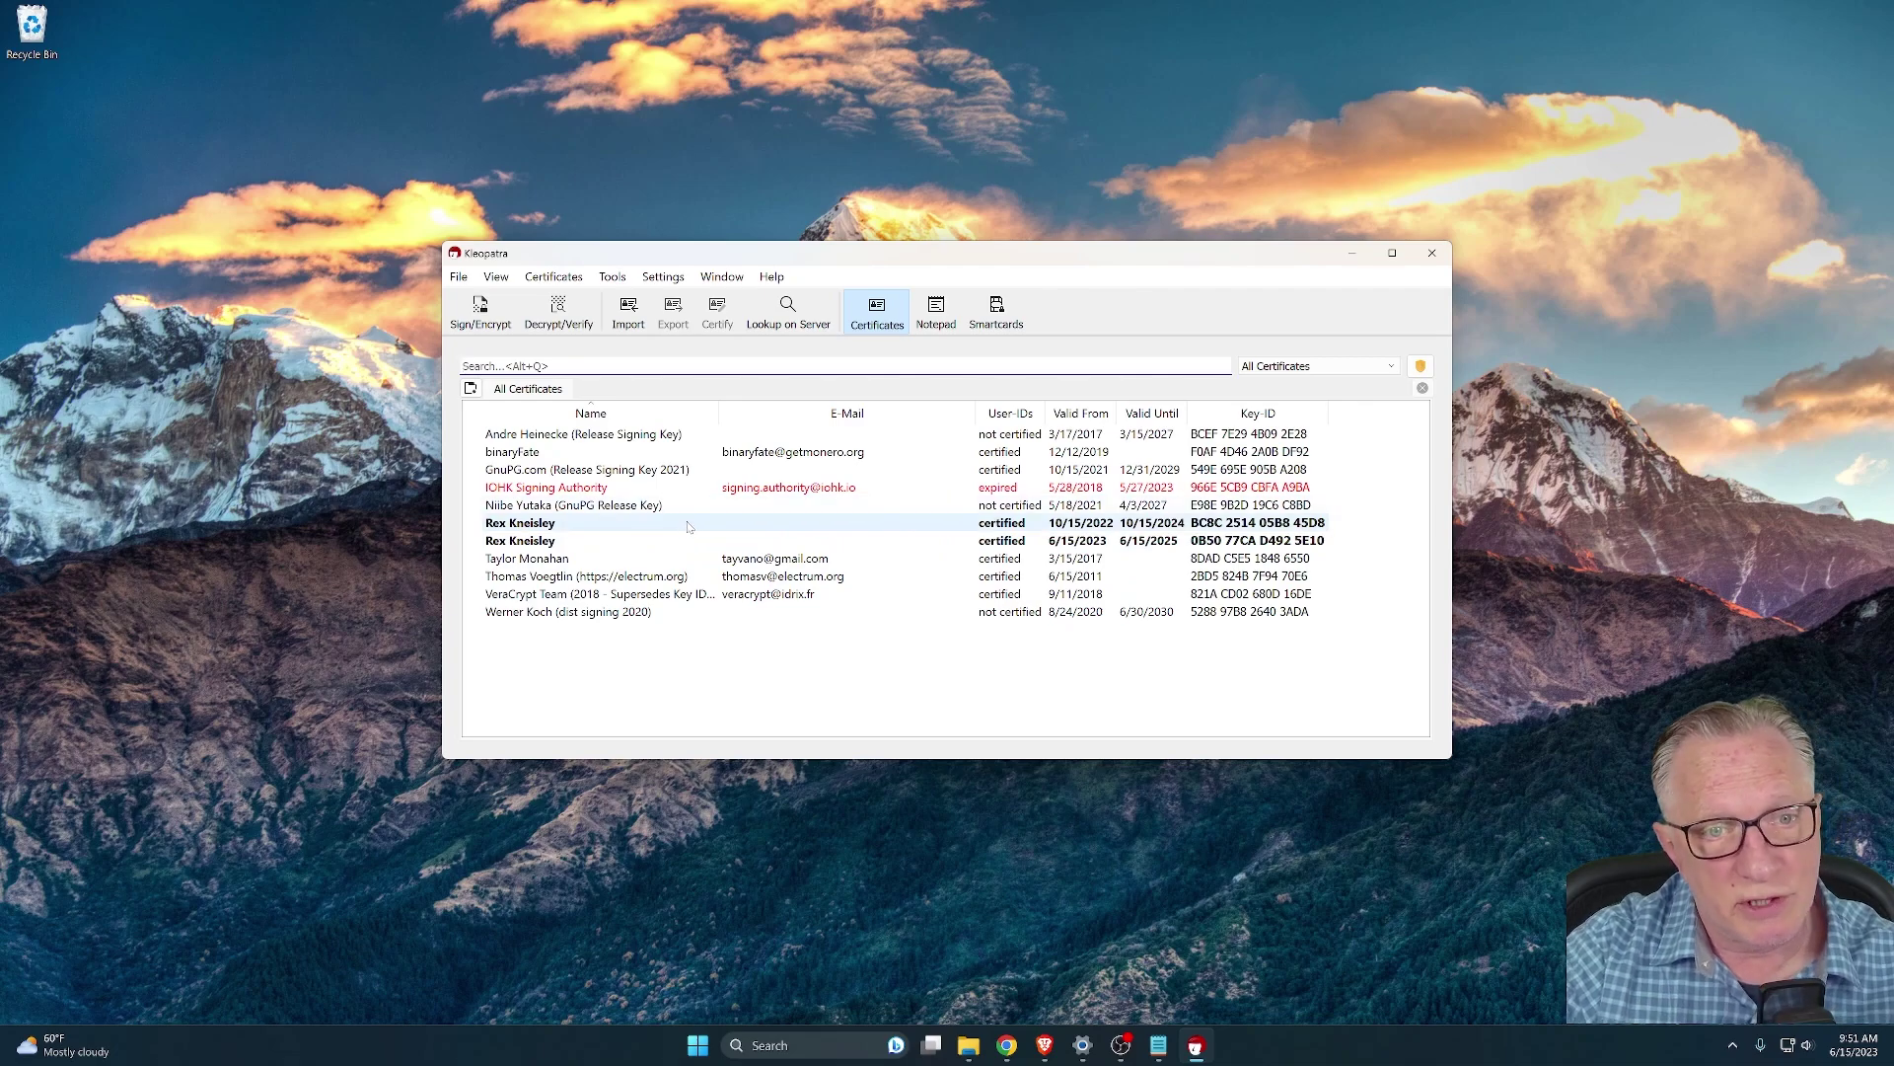
mouse_move(688, 527)
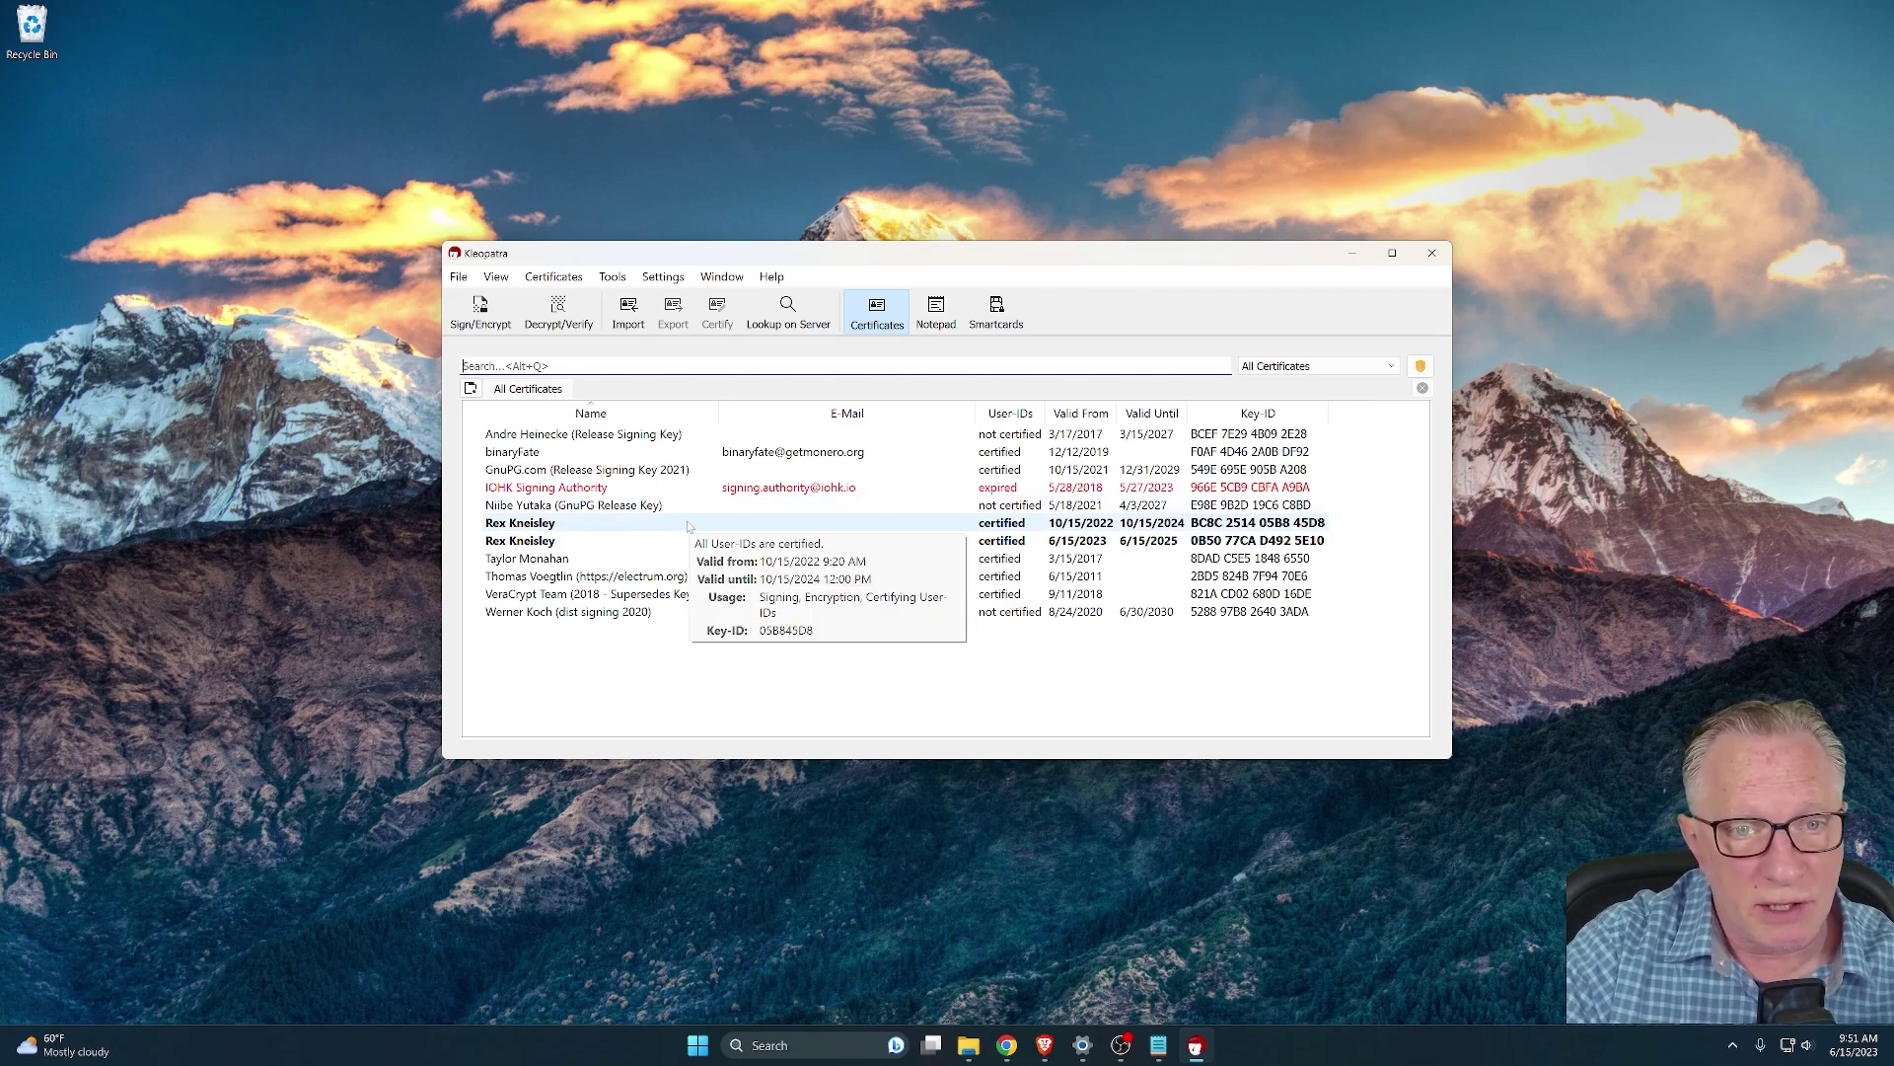
left_click(689, 527)
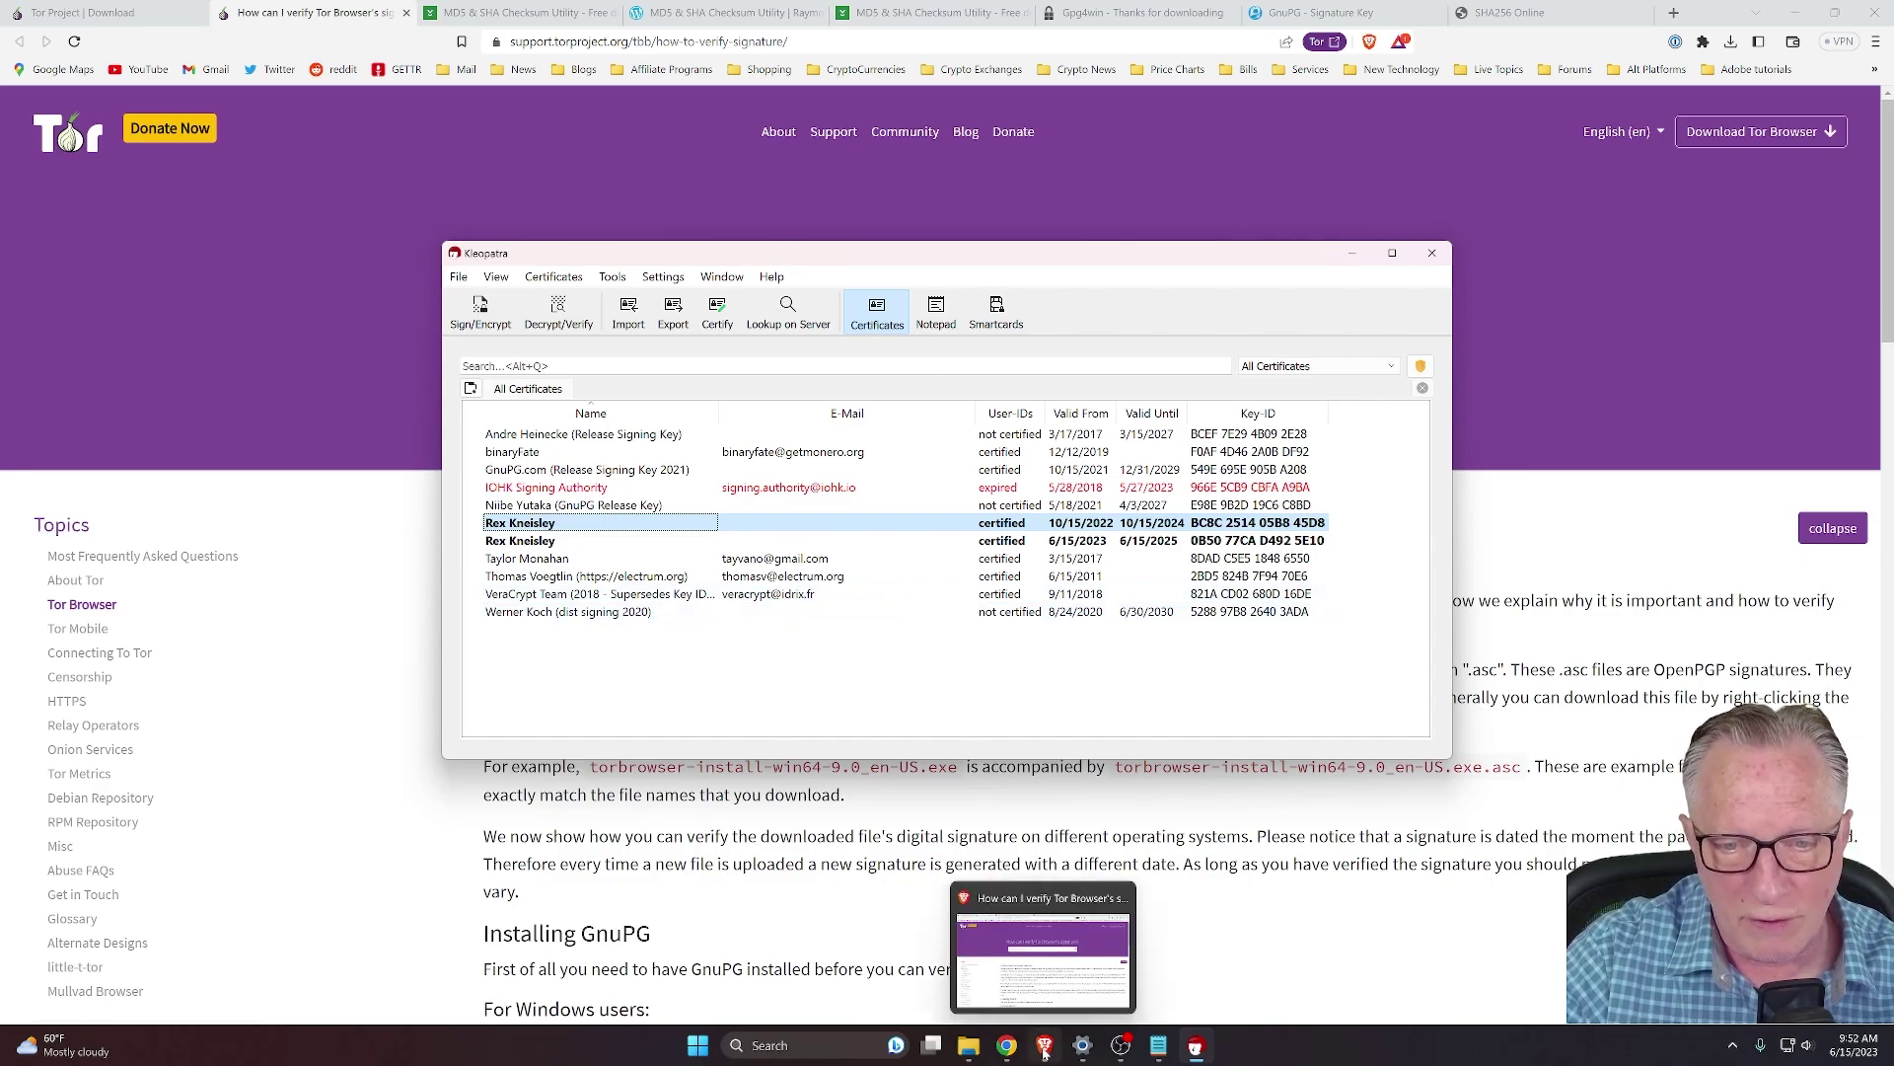
Copy the signing key fingerprint shown under 'Fetching the Tor Developers key' in the verification guide
left_click(335, 243)
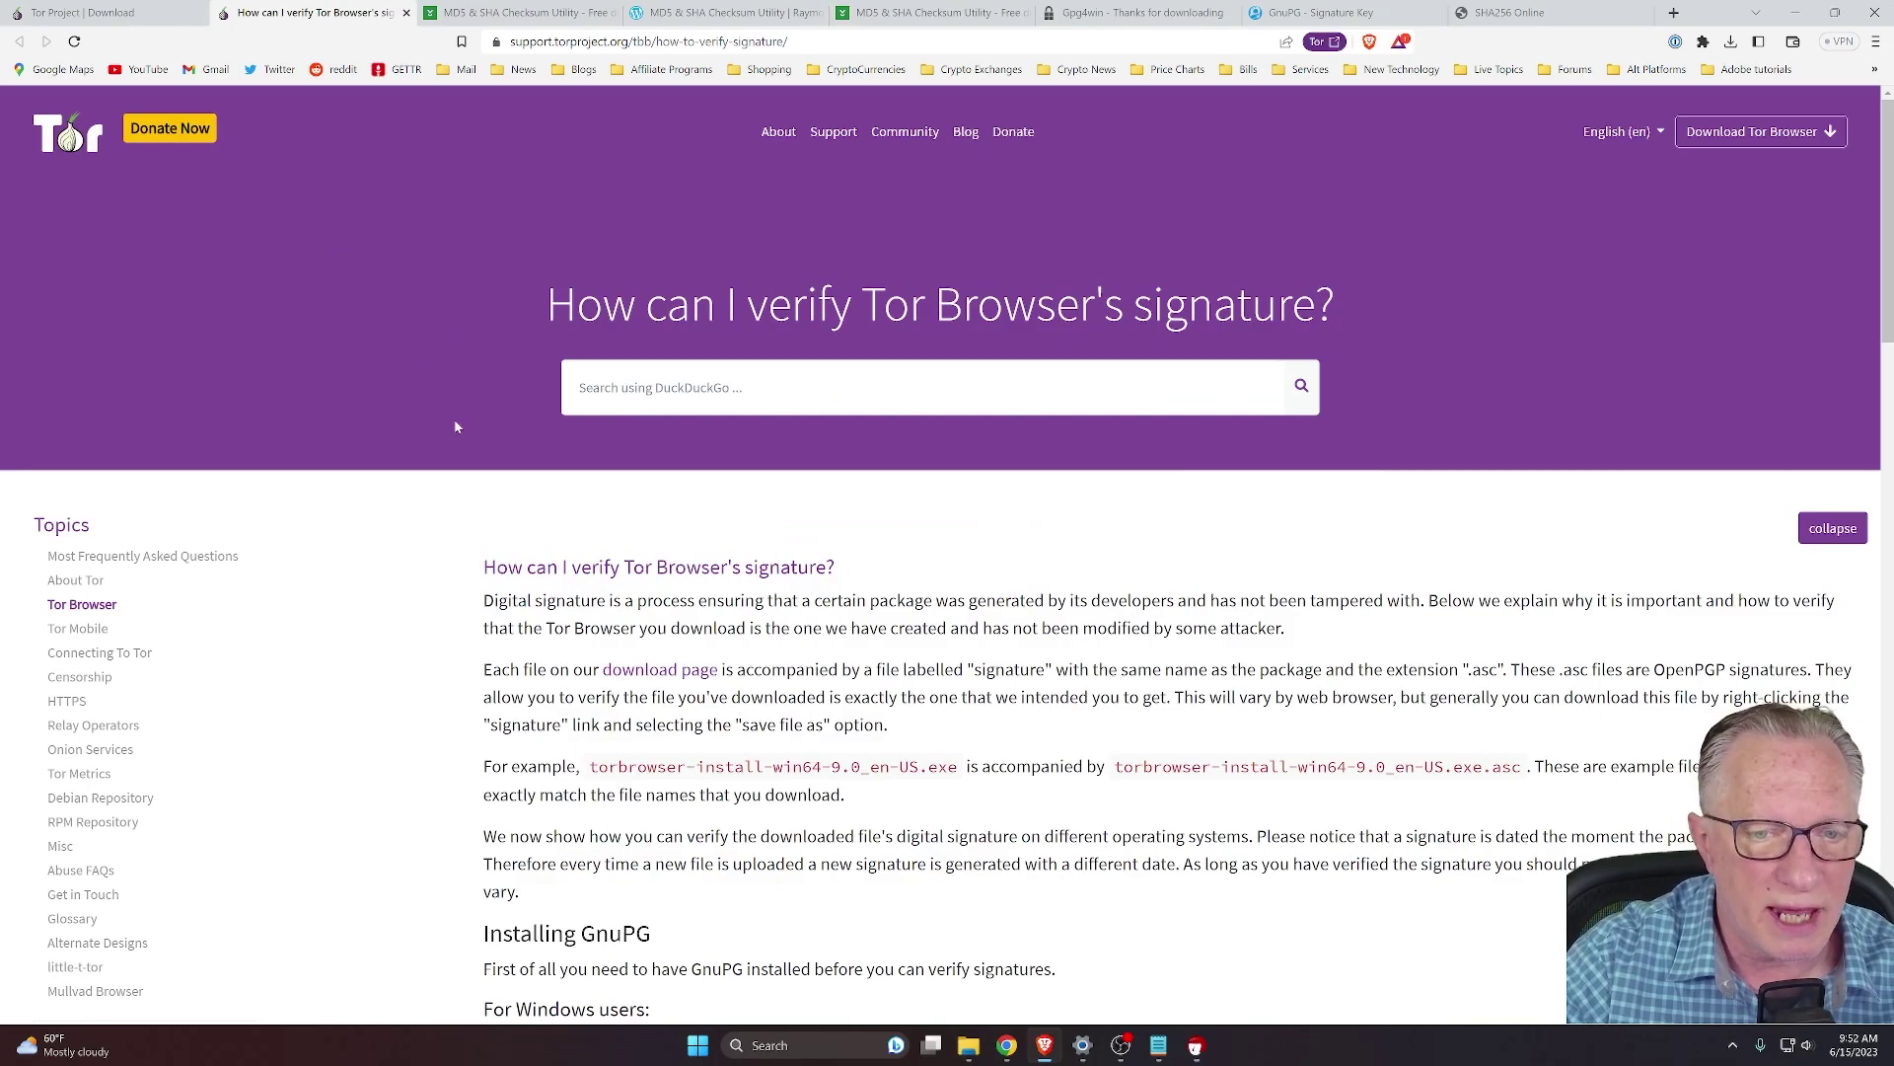
scroll(457, 422, "down", 8)
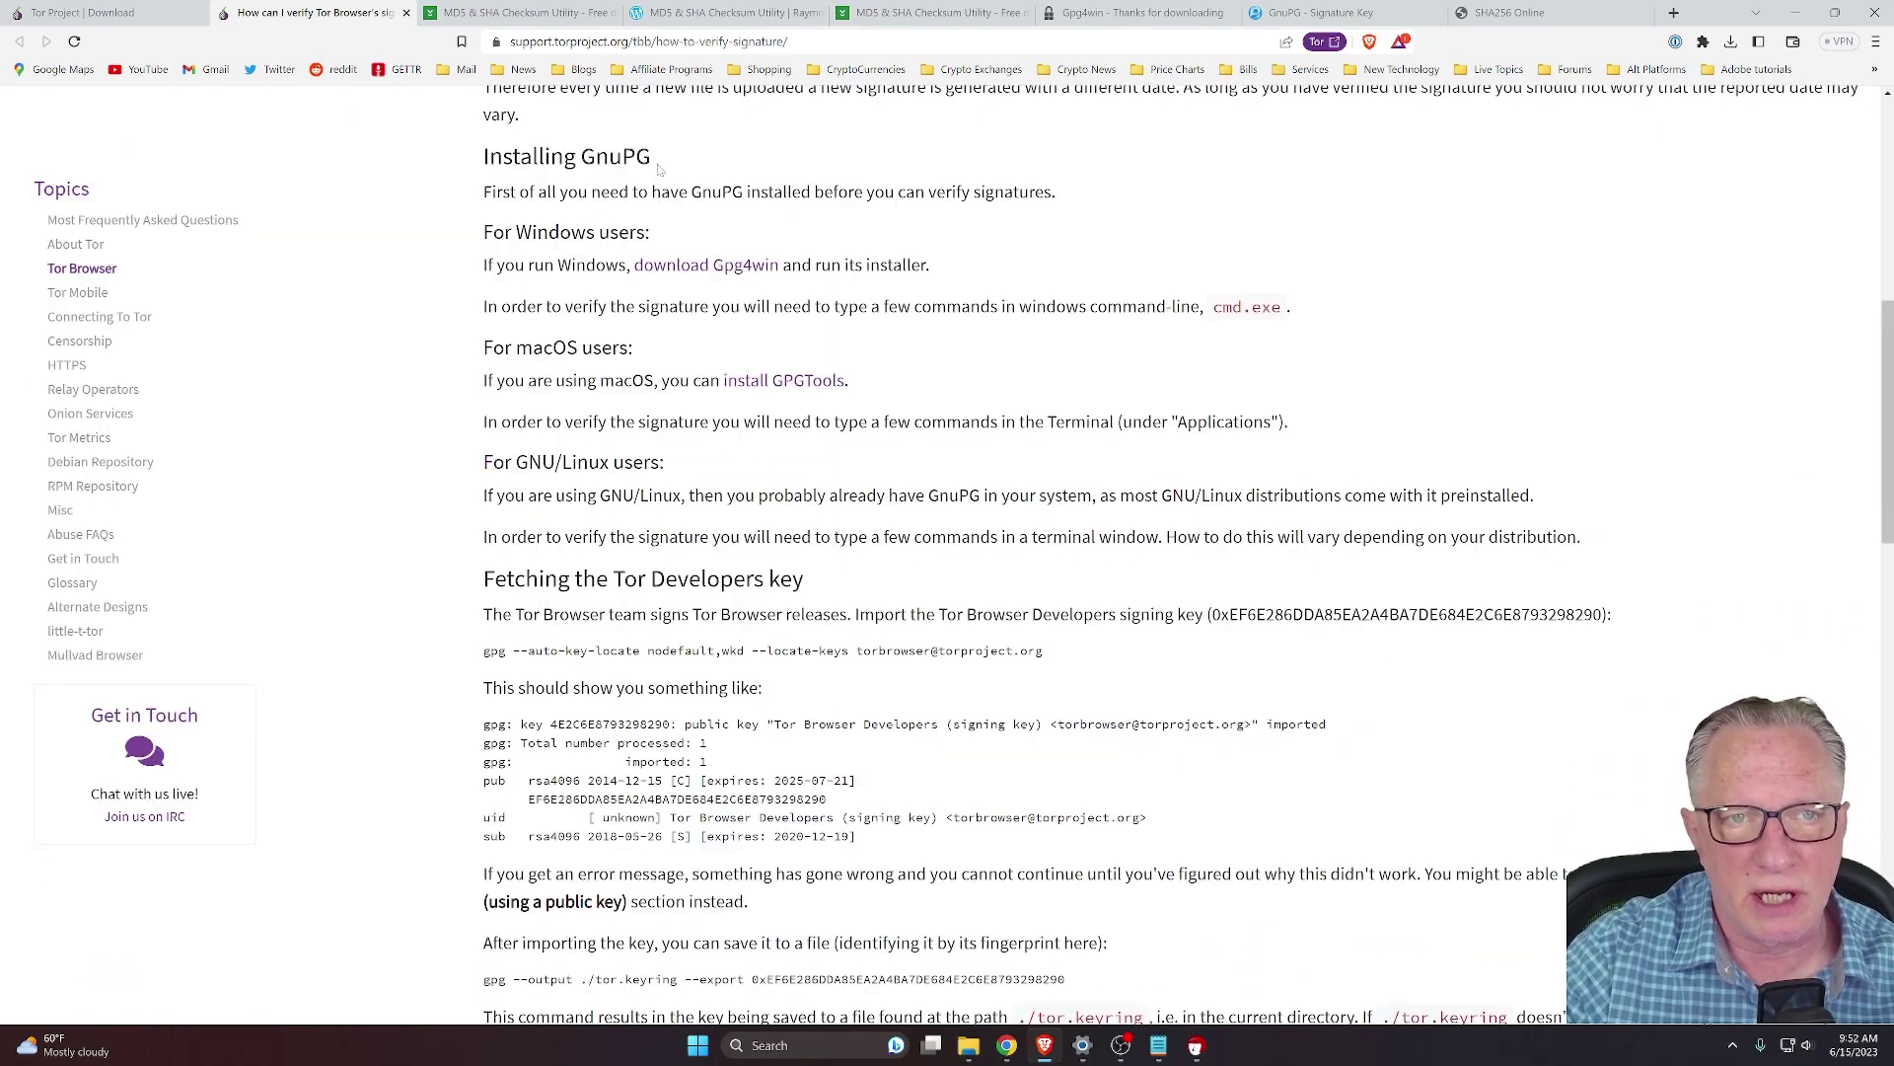
scroll(452, 385, "down", 1)
scroll(452, 385, "up", 2)
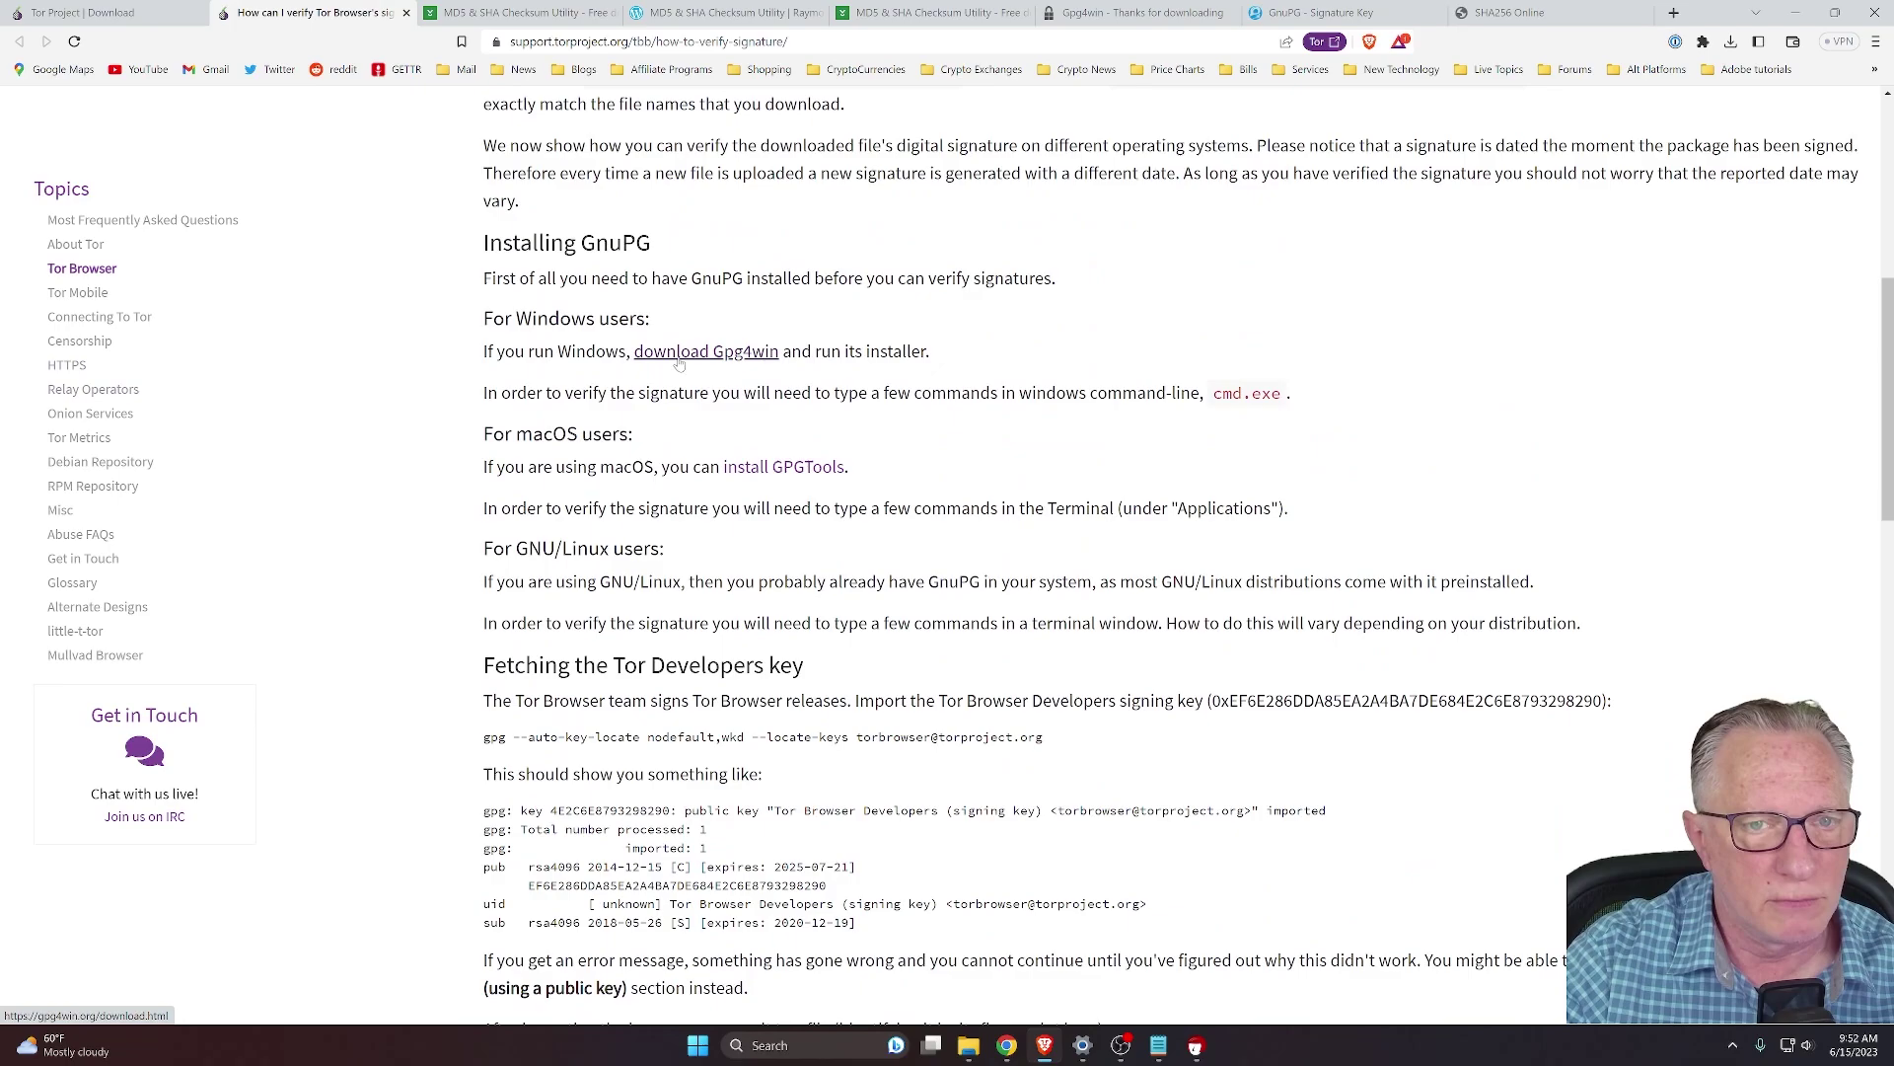
scroll(465, 530, "down", 3)
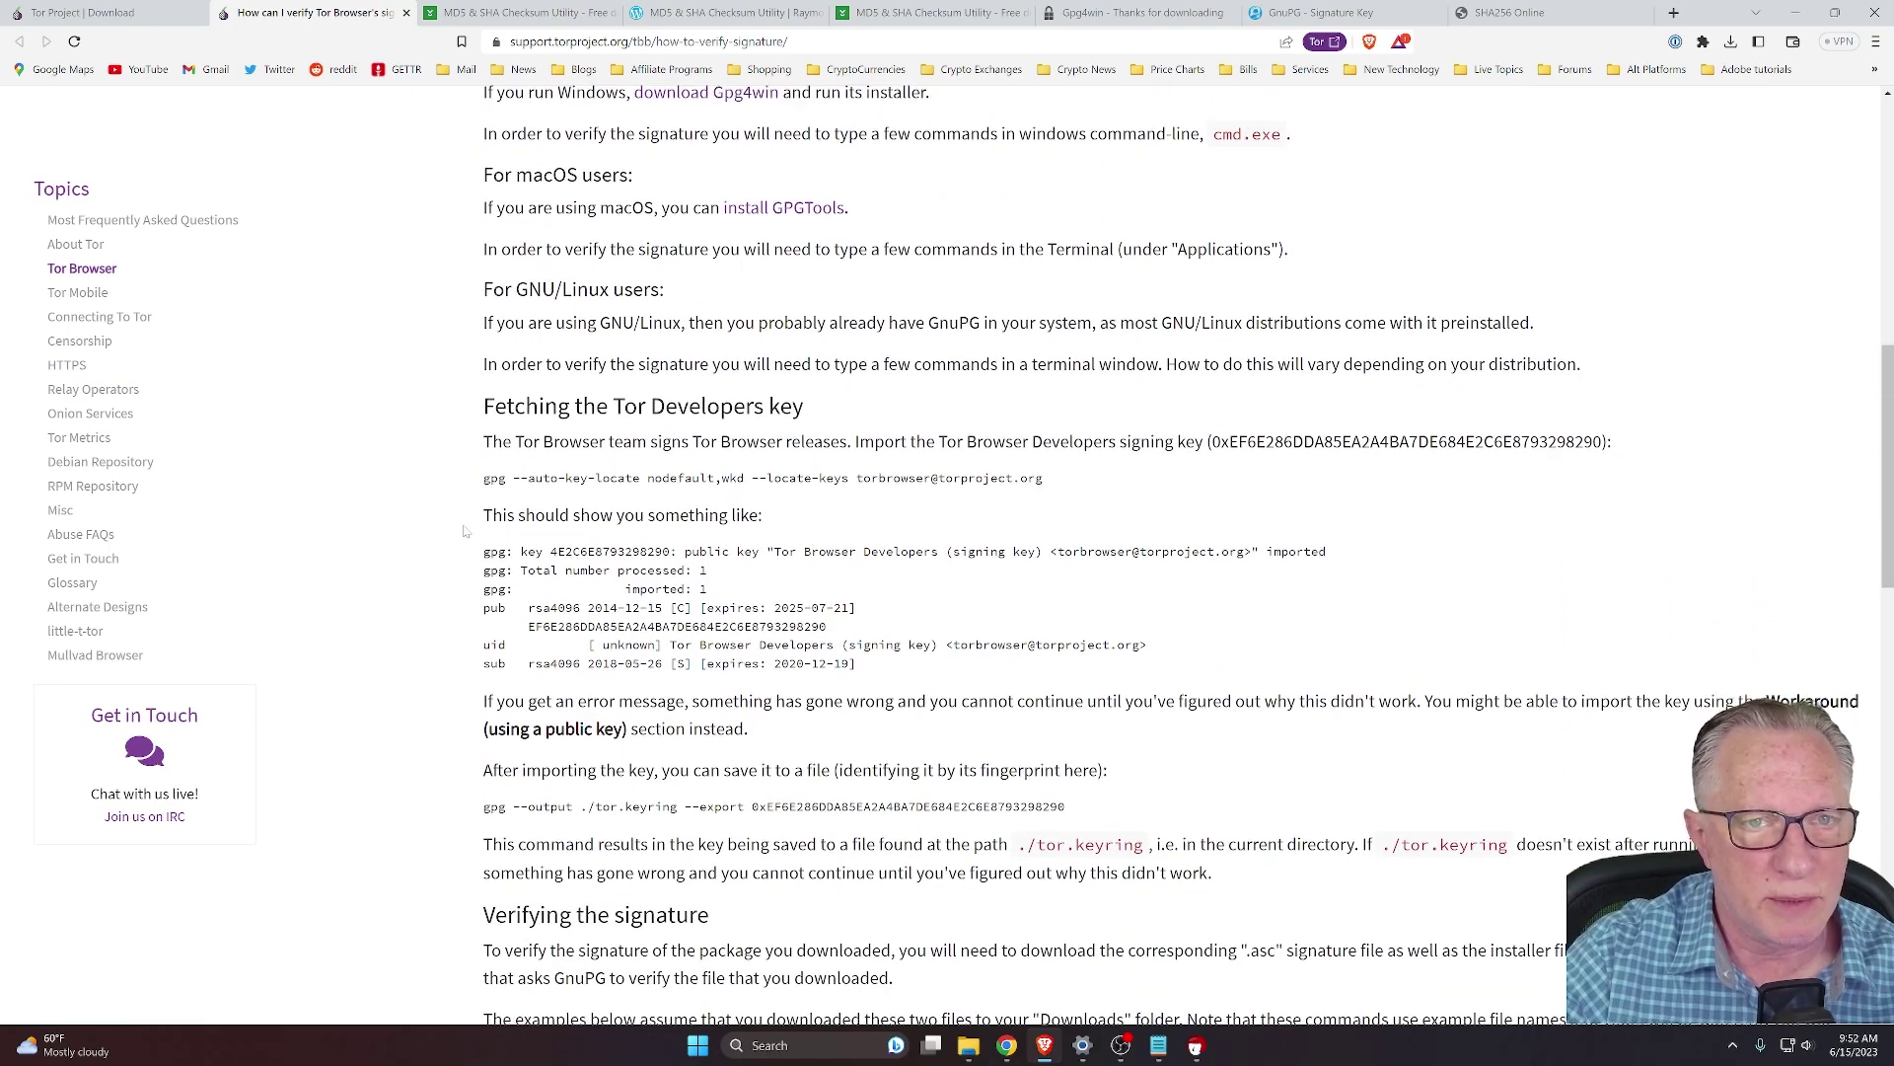
scroll(464, 531, "down", 1)
scroll(463, 531, "down", 1)
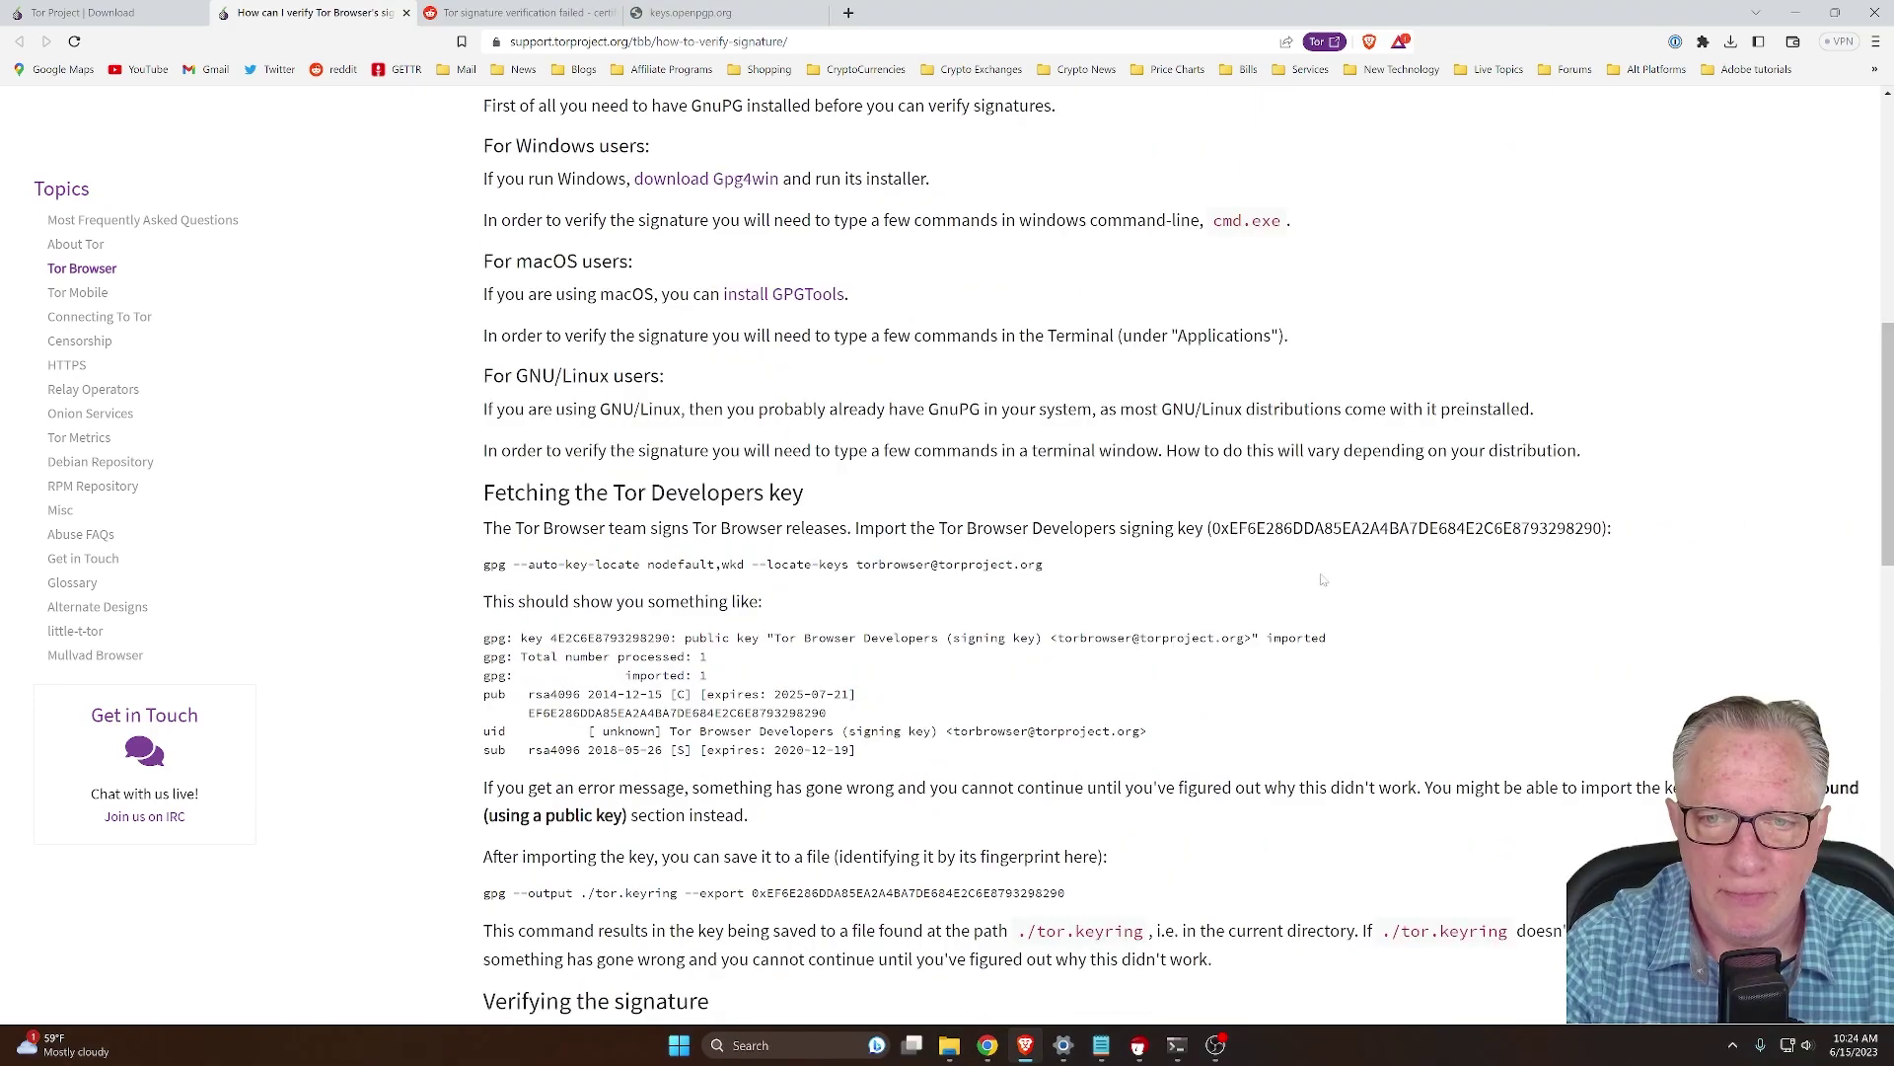
left_click_drag(1212, 529, 1603, 529)
right_click(1554, 531)
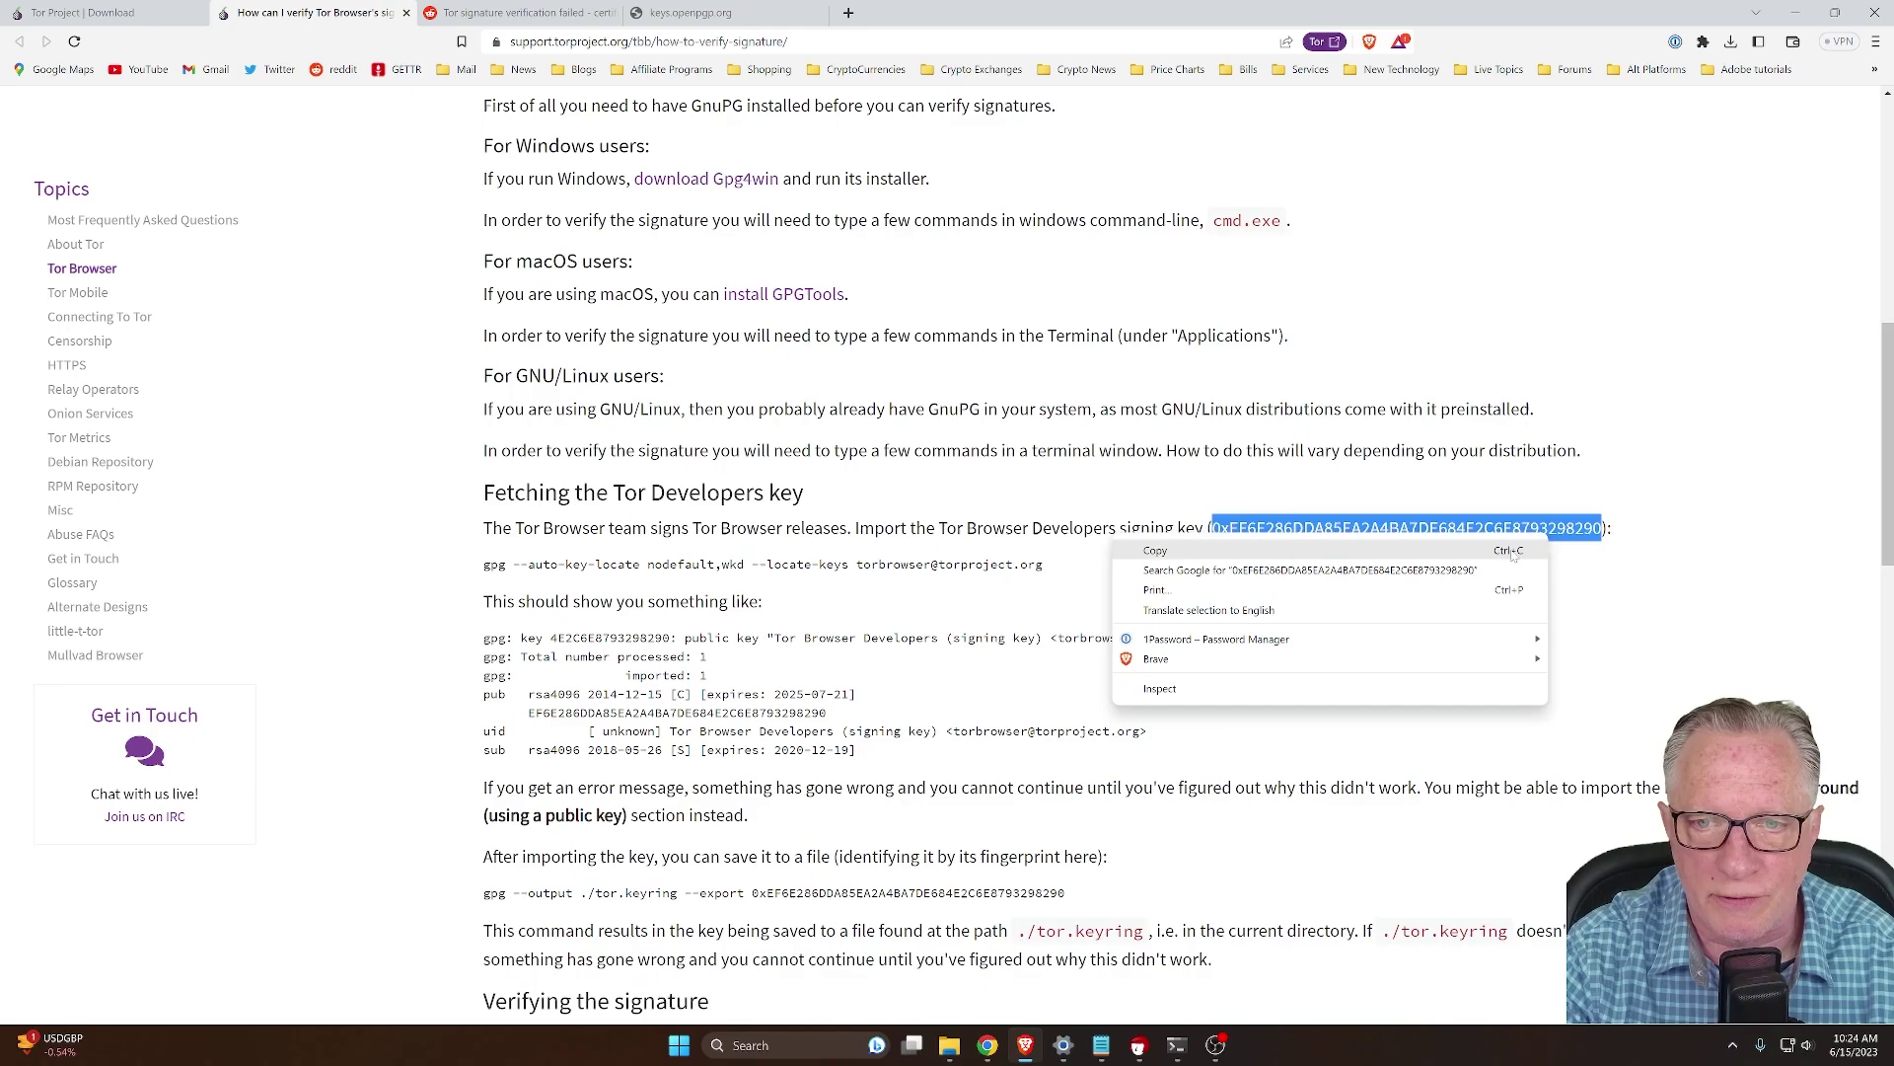
left_click(1391, 552)
Look up the copied fingerprint on the keyserver in Kleopatra, then return to the Tor verification guide
left_click(1138, 1047)
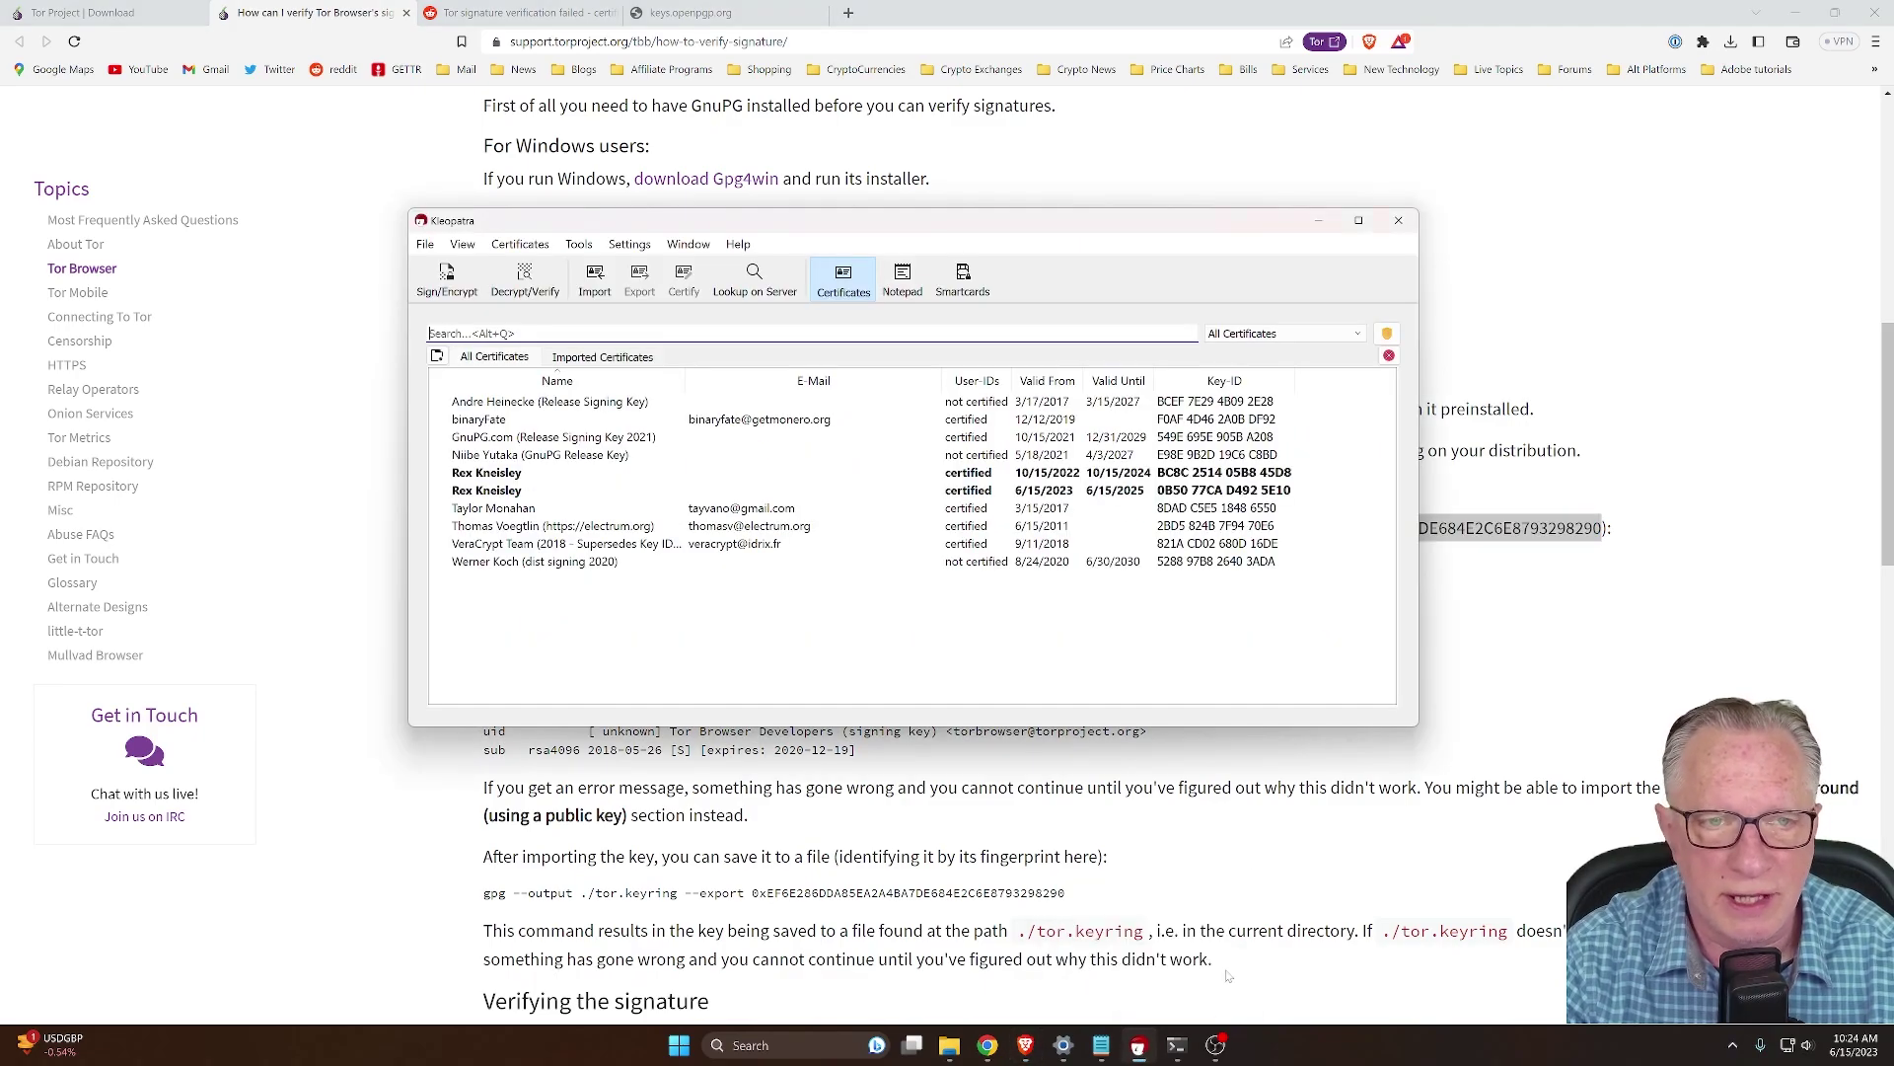
left_click(756, 281)
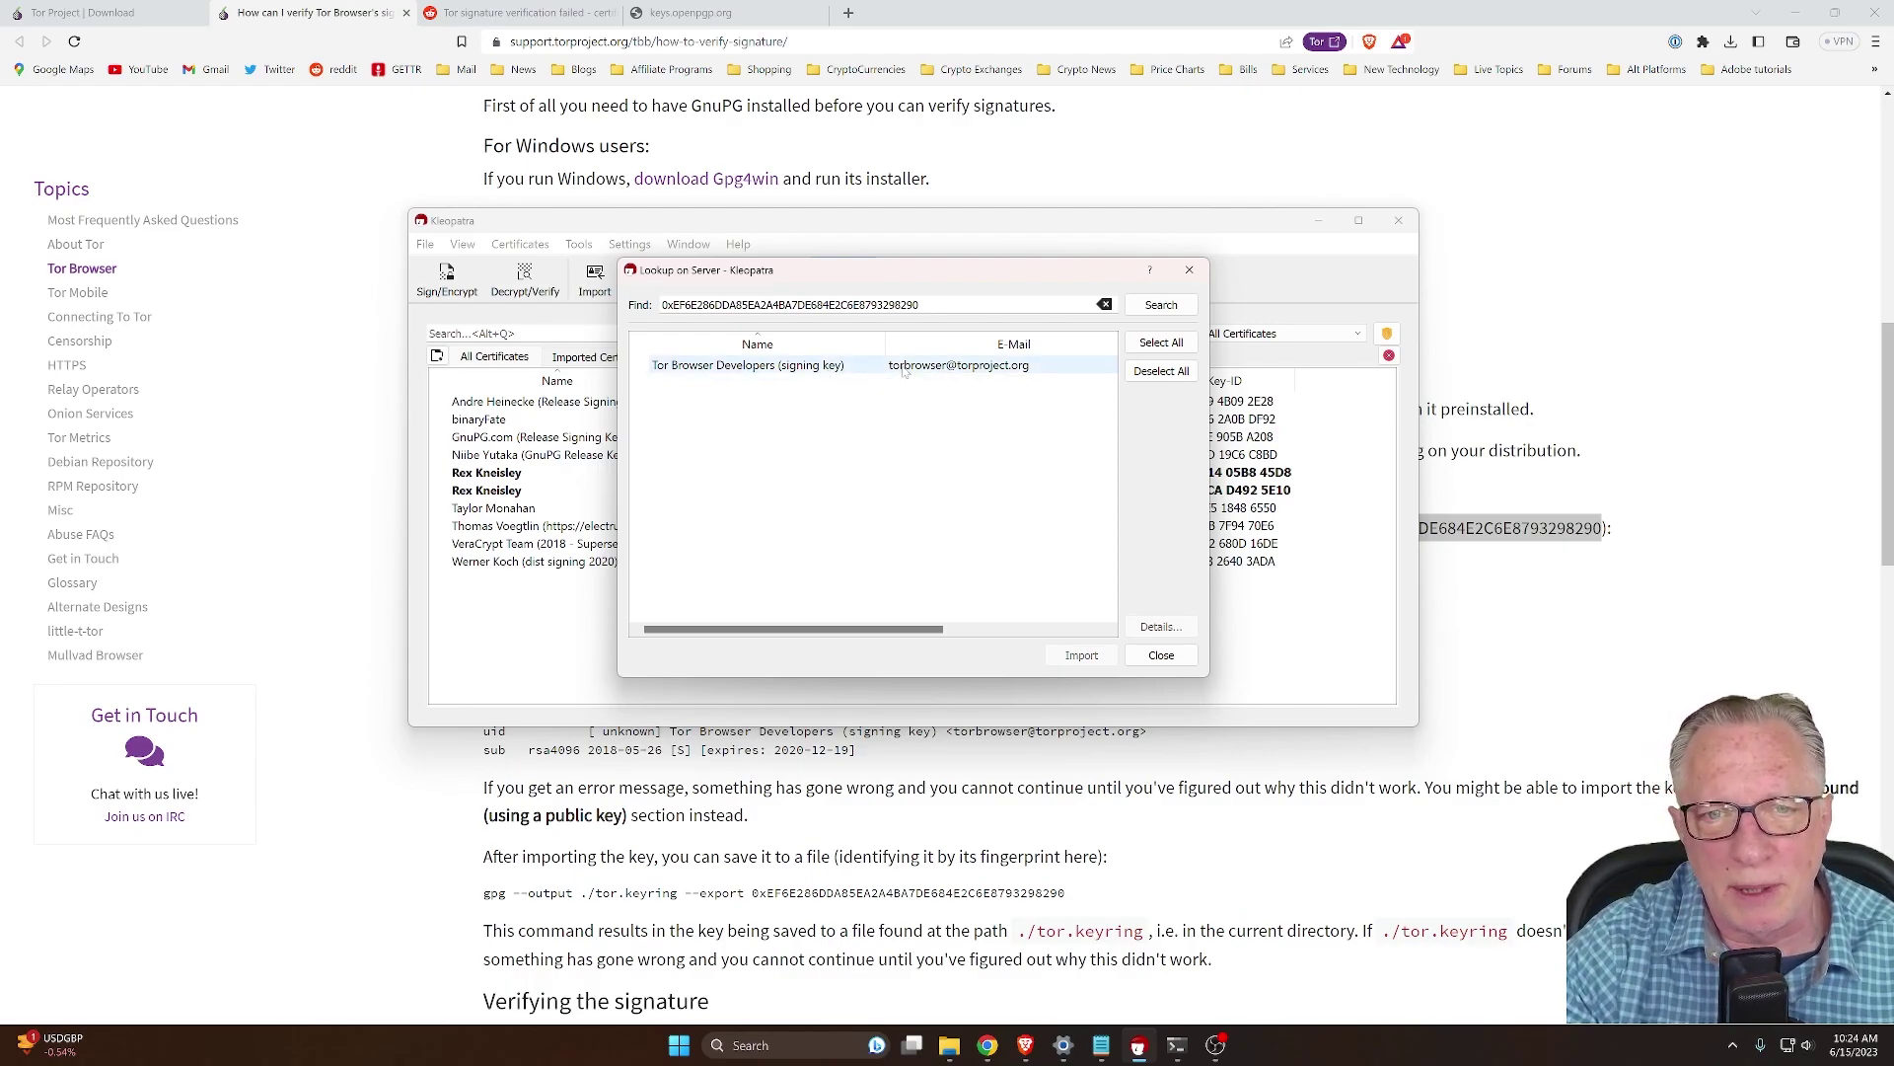
left_click(1170, 657)
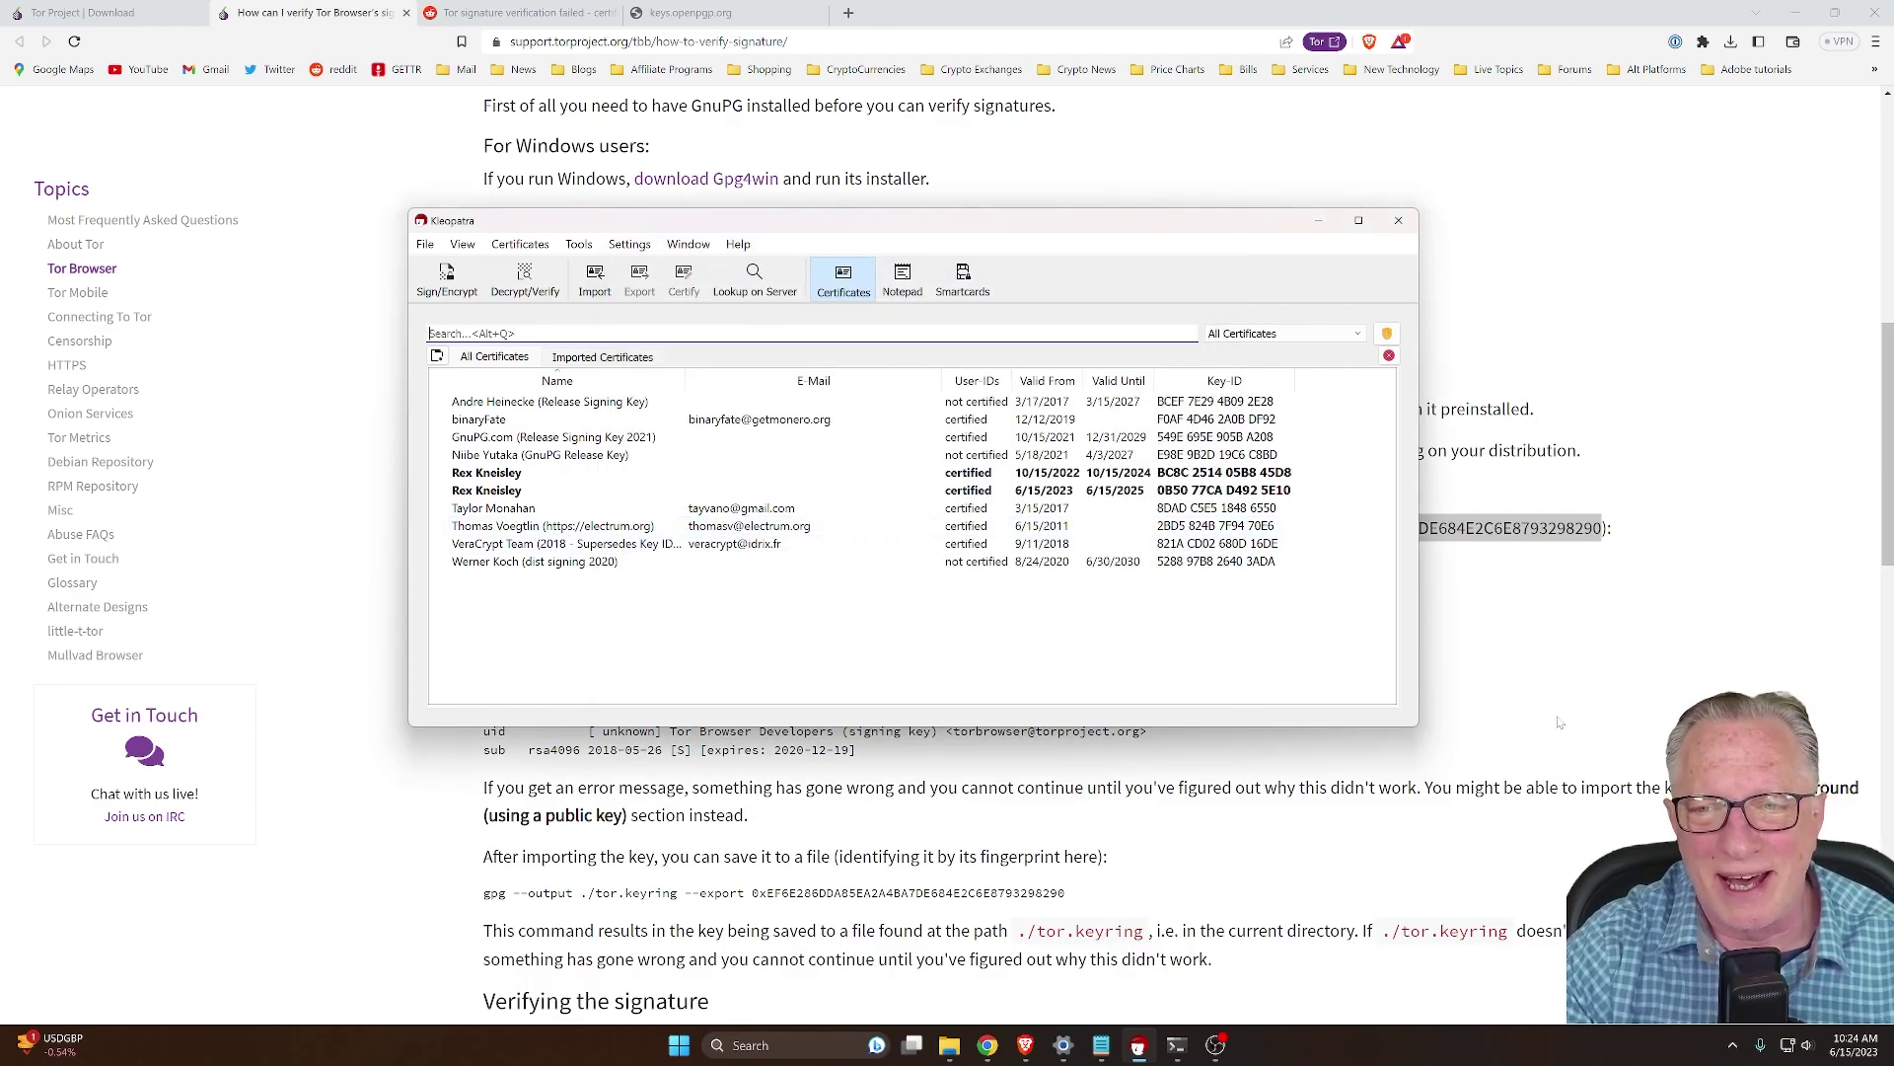
left_click(1536, 693)
scroll(1490, 679, "down", 6)
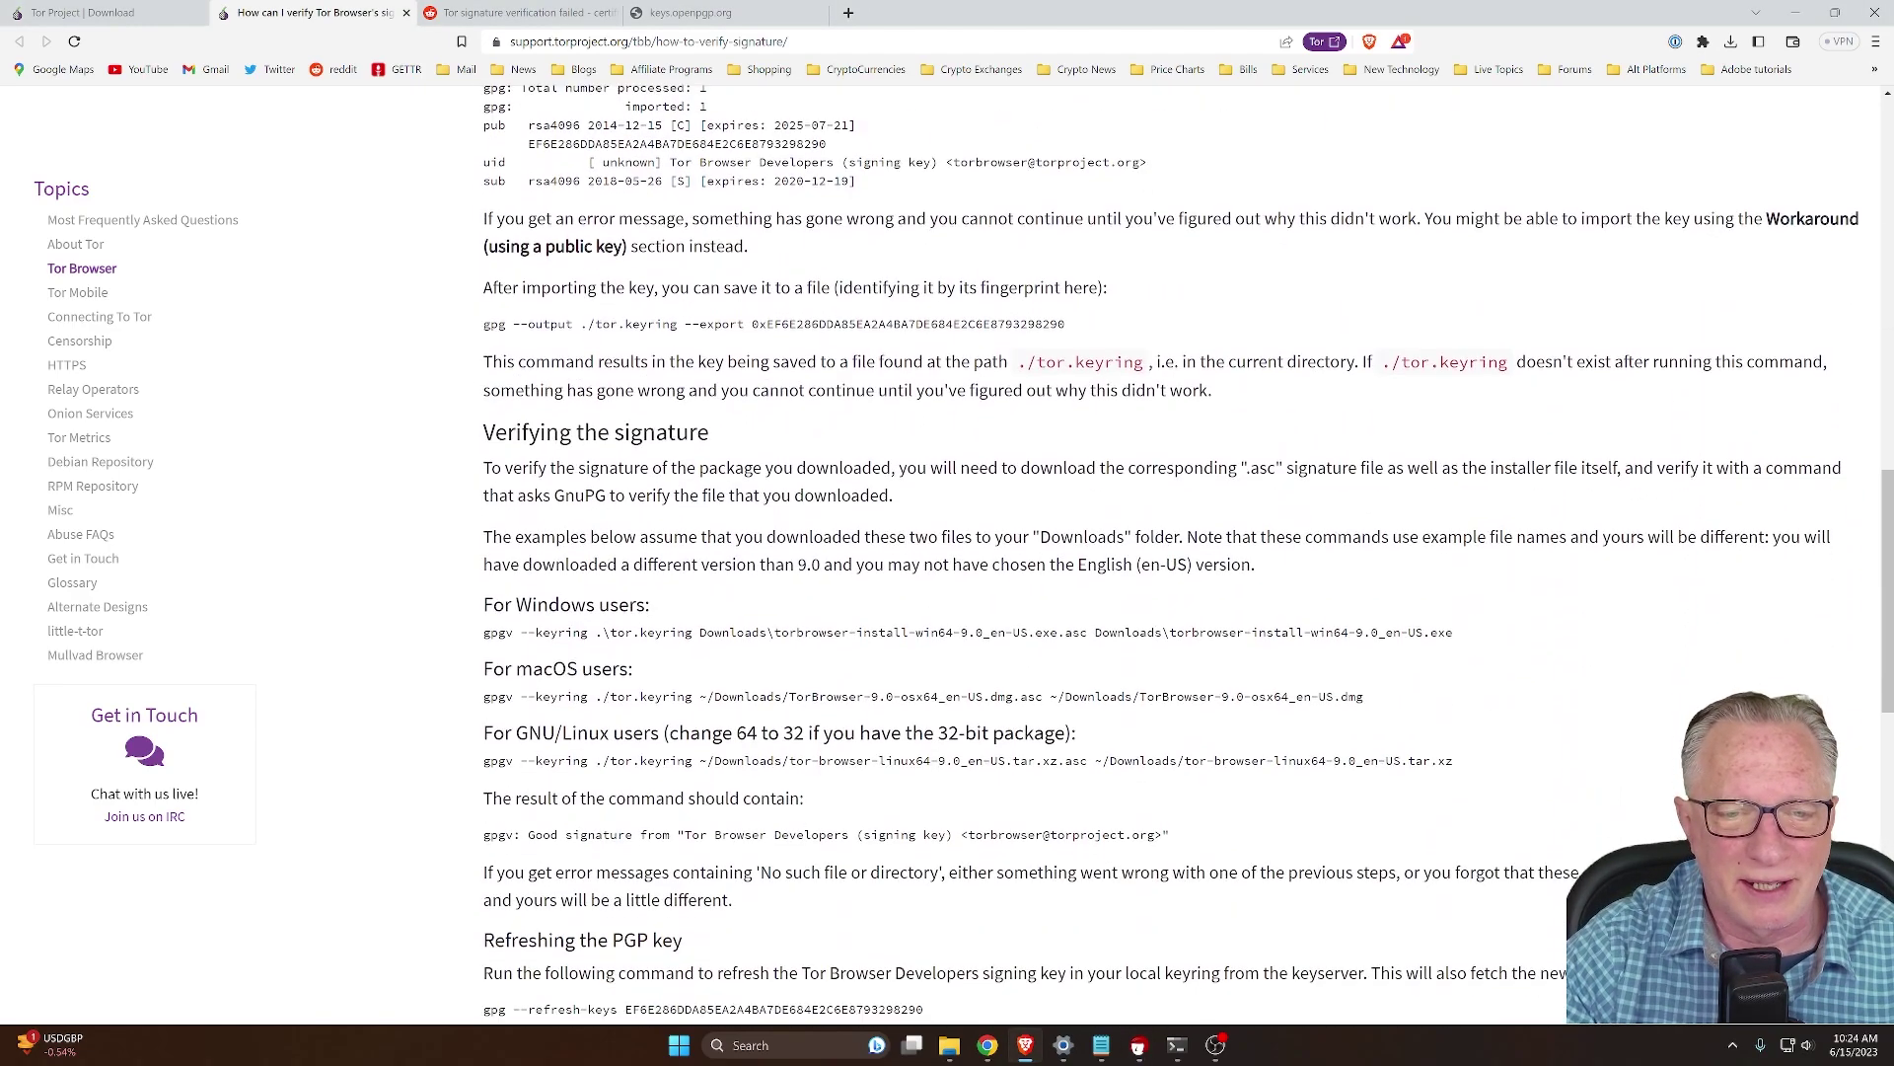
Save the Tor developers' public key .asc file into Downloads
scroll(1217, 660, "down", 6)
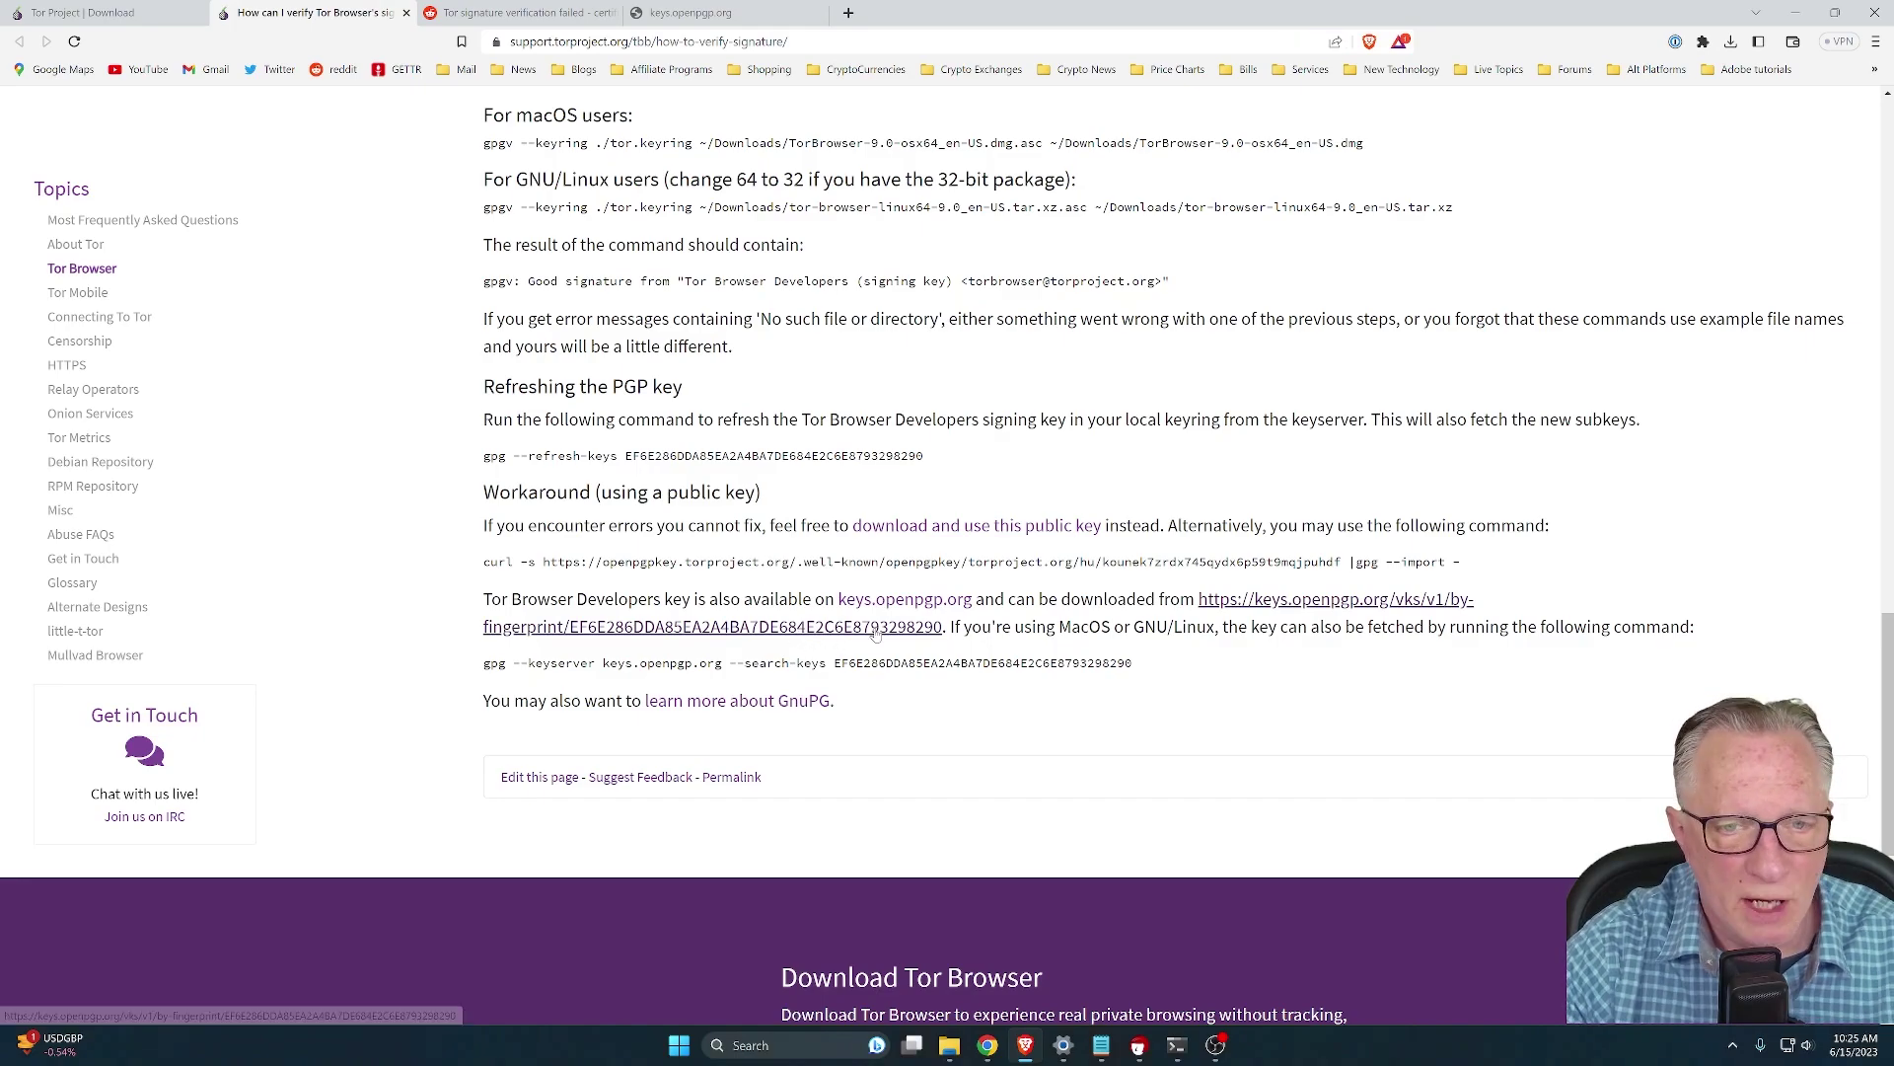
left_click(836, 638)
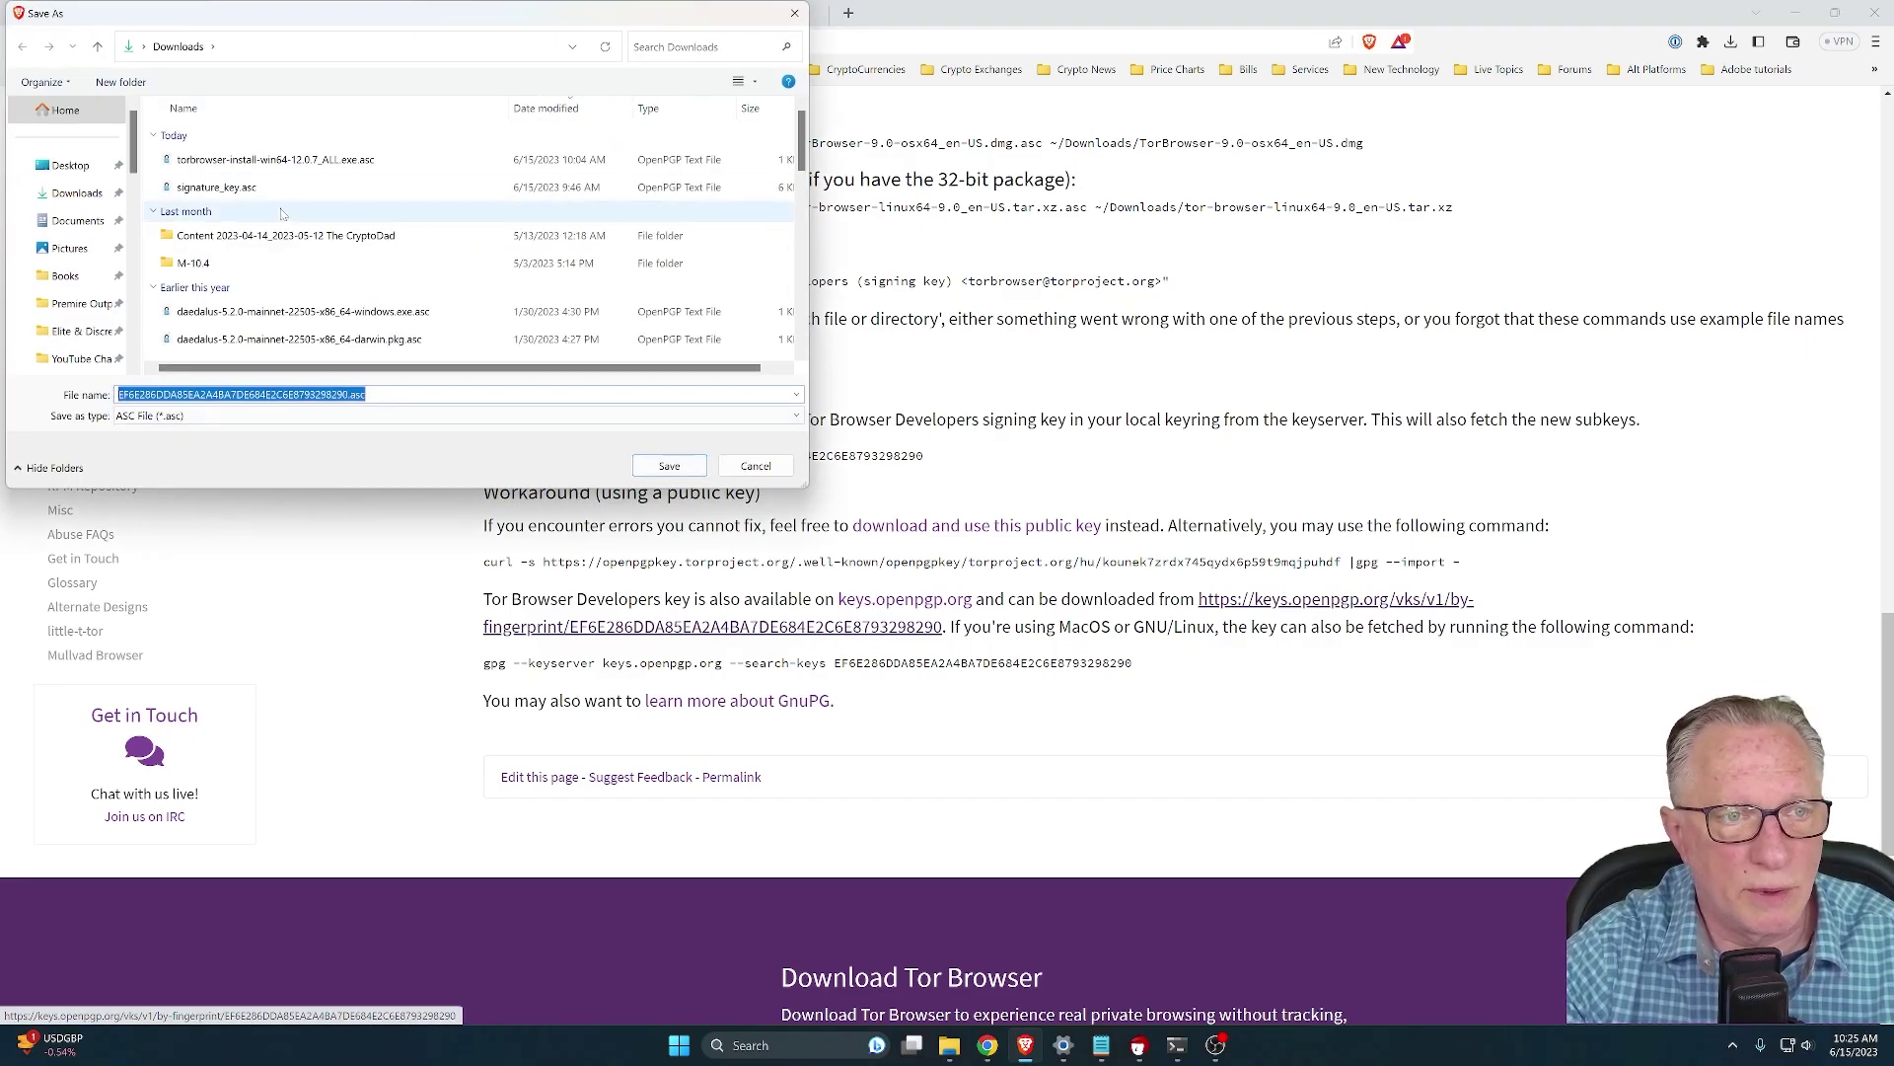
left_click(670, 468)
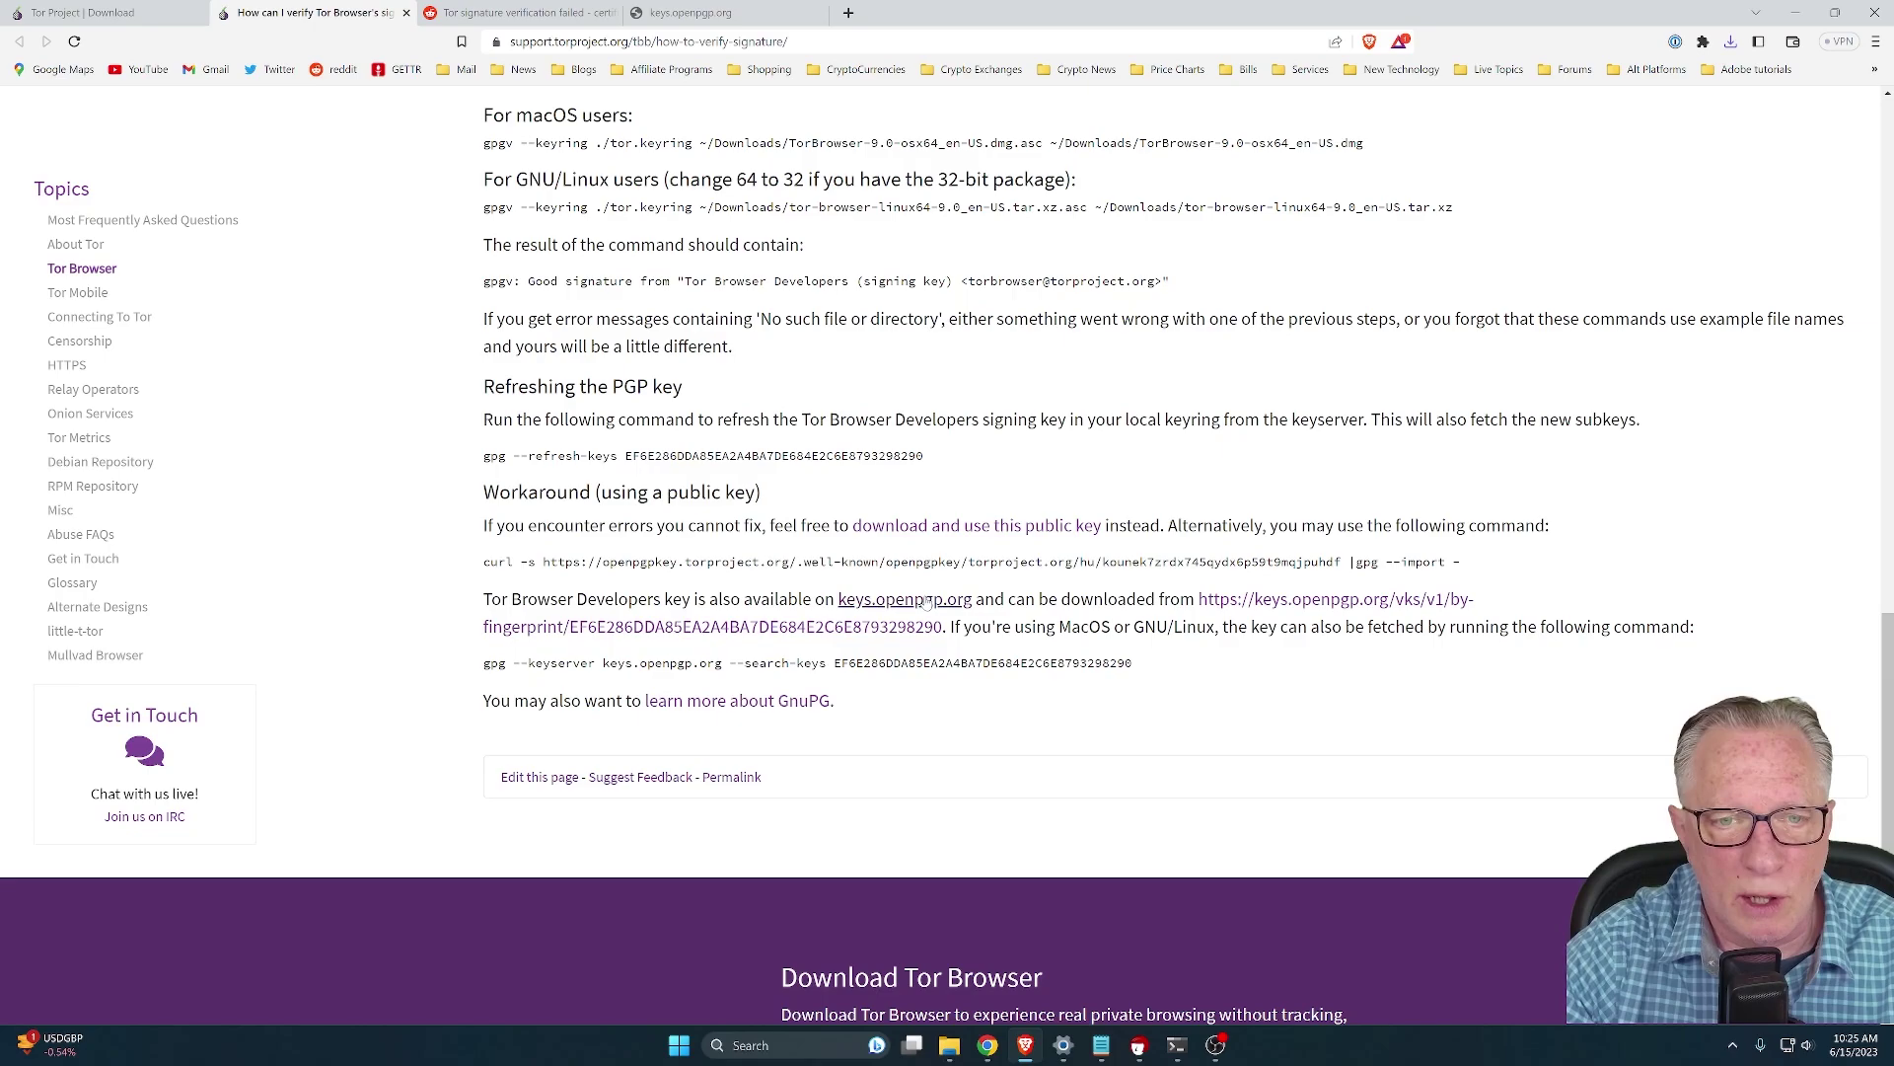
Search keys.openpgp.org for the copied fingerprint with its leading 0x removed
left_click(710, 13)
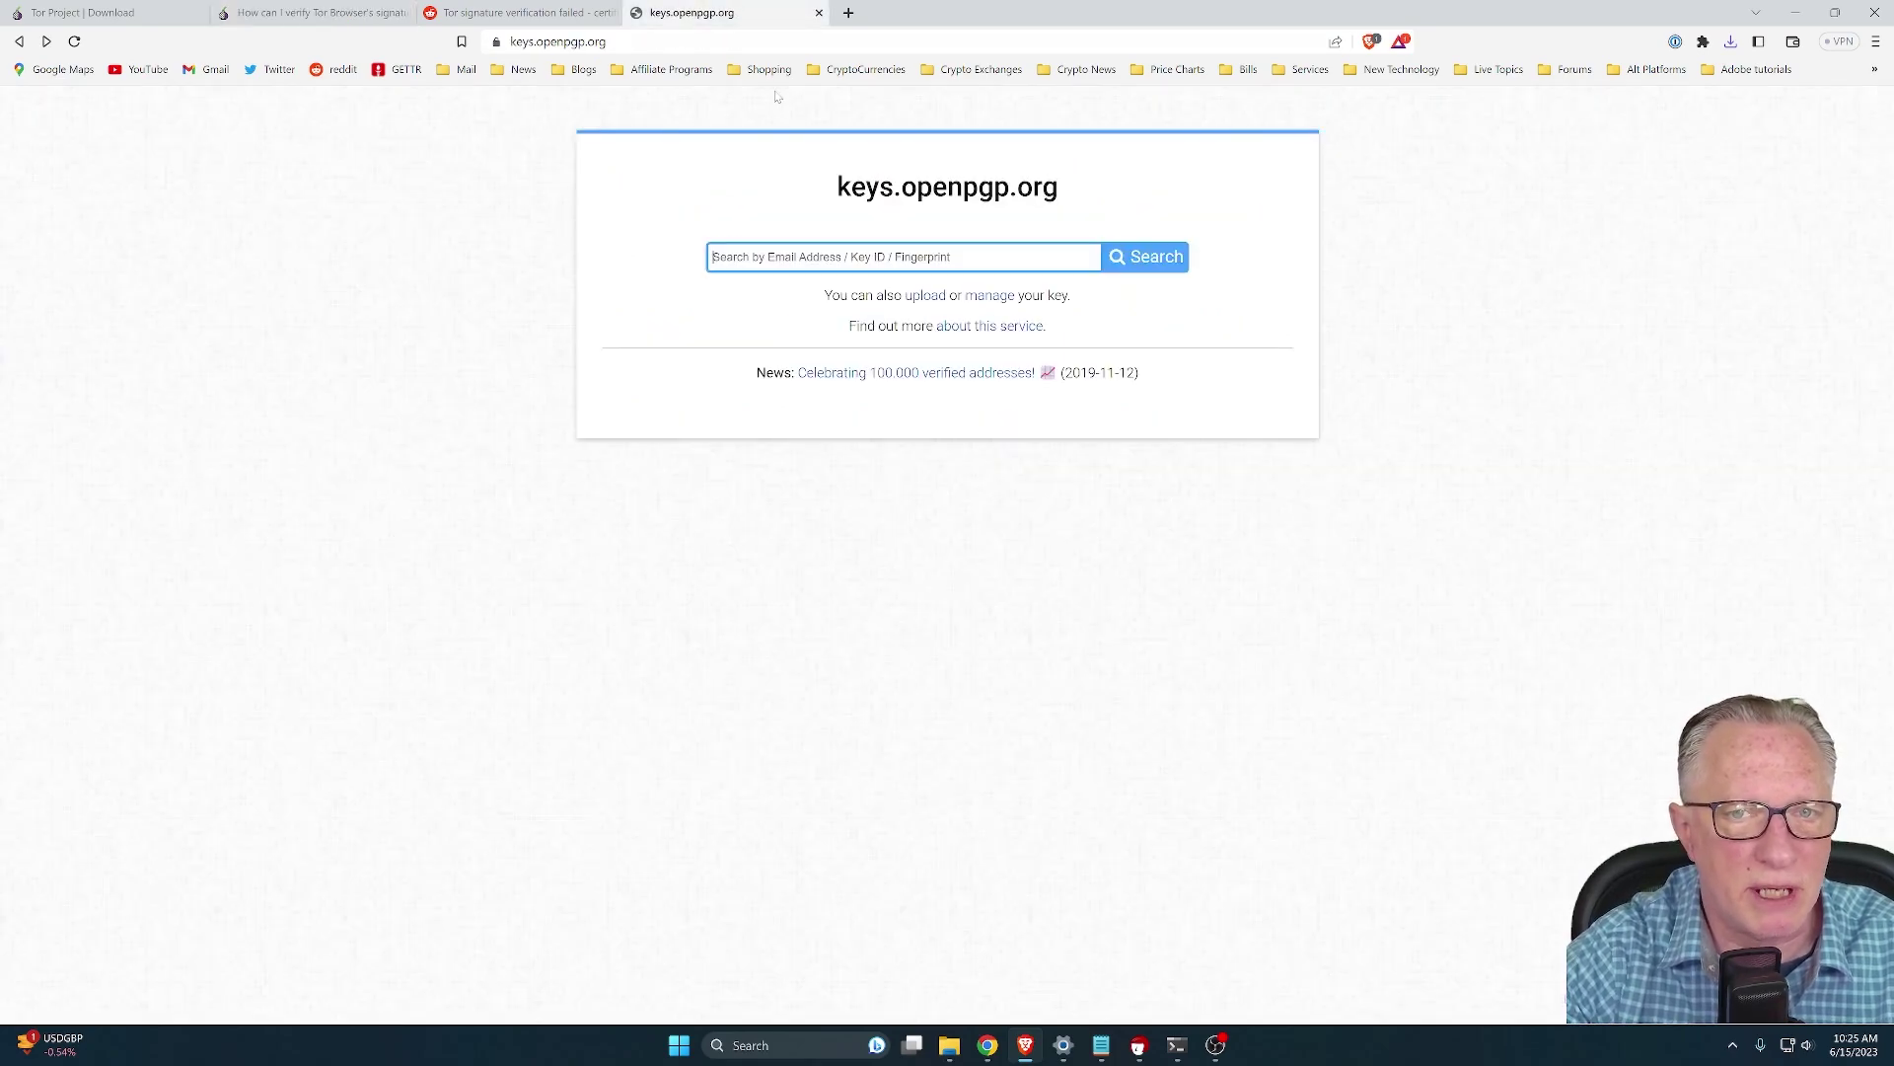
right_click(727, 259)
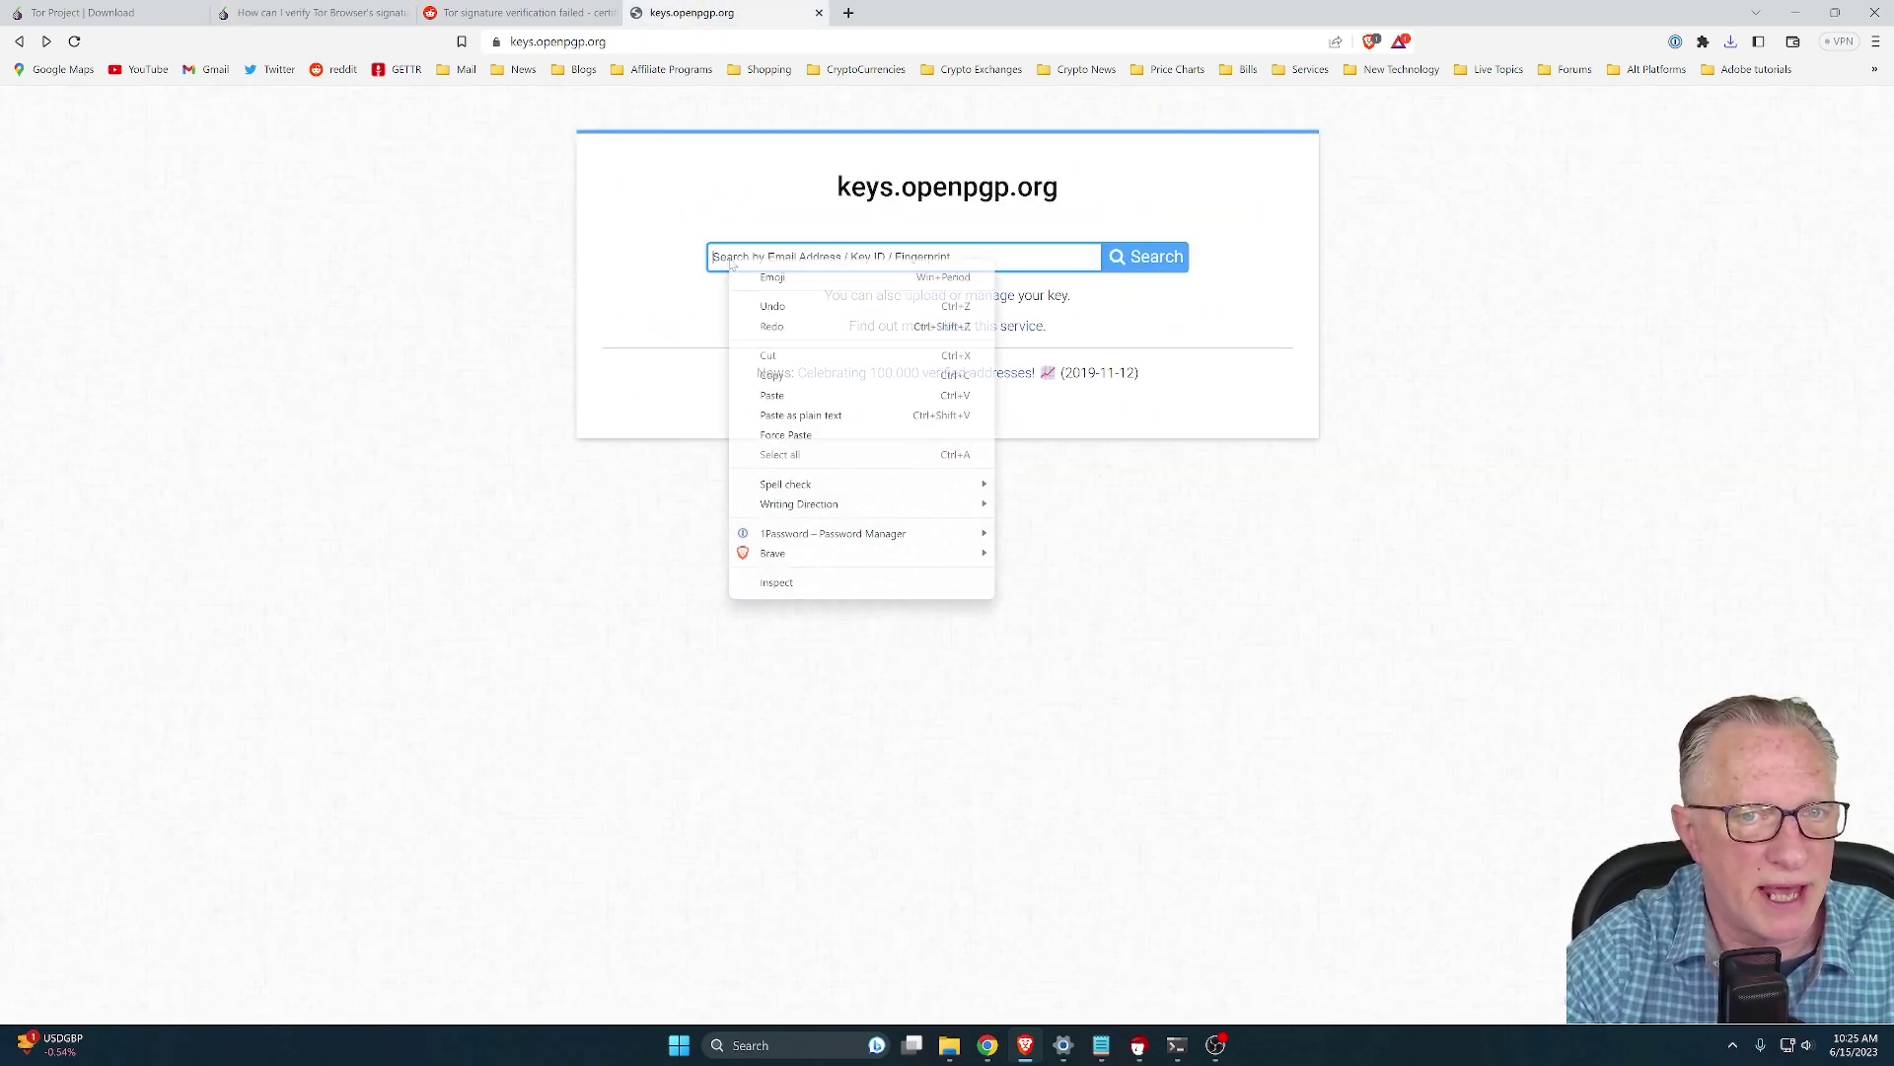
left_click(750, 379)
left_click_drag(711, 256, 726, 256)
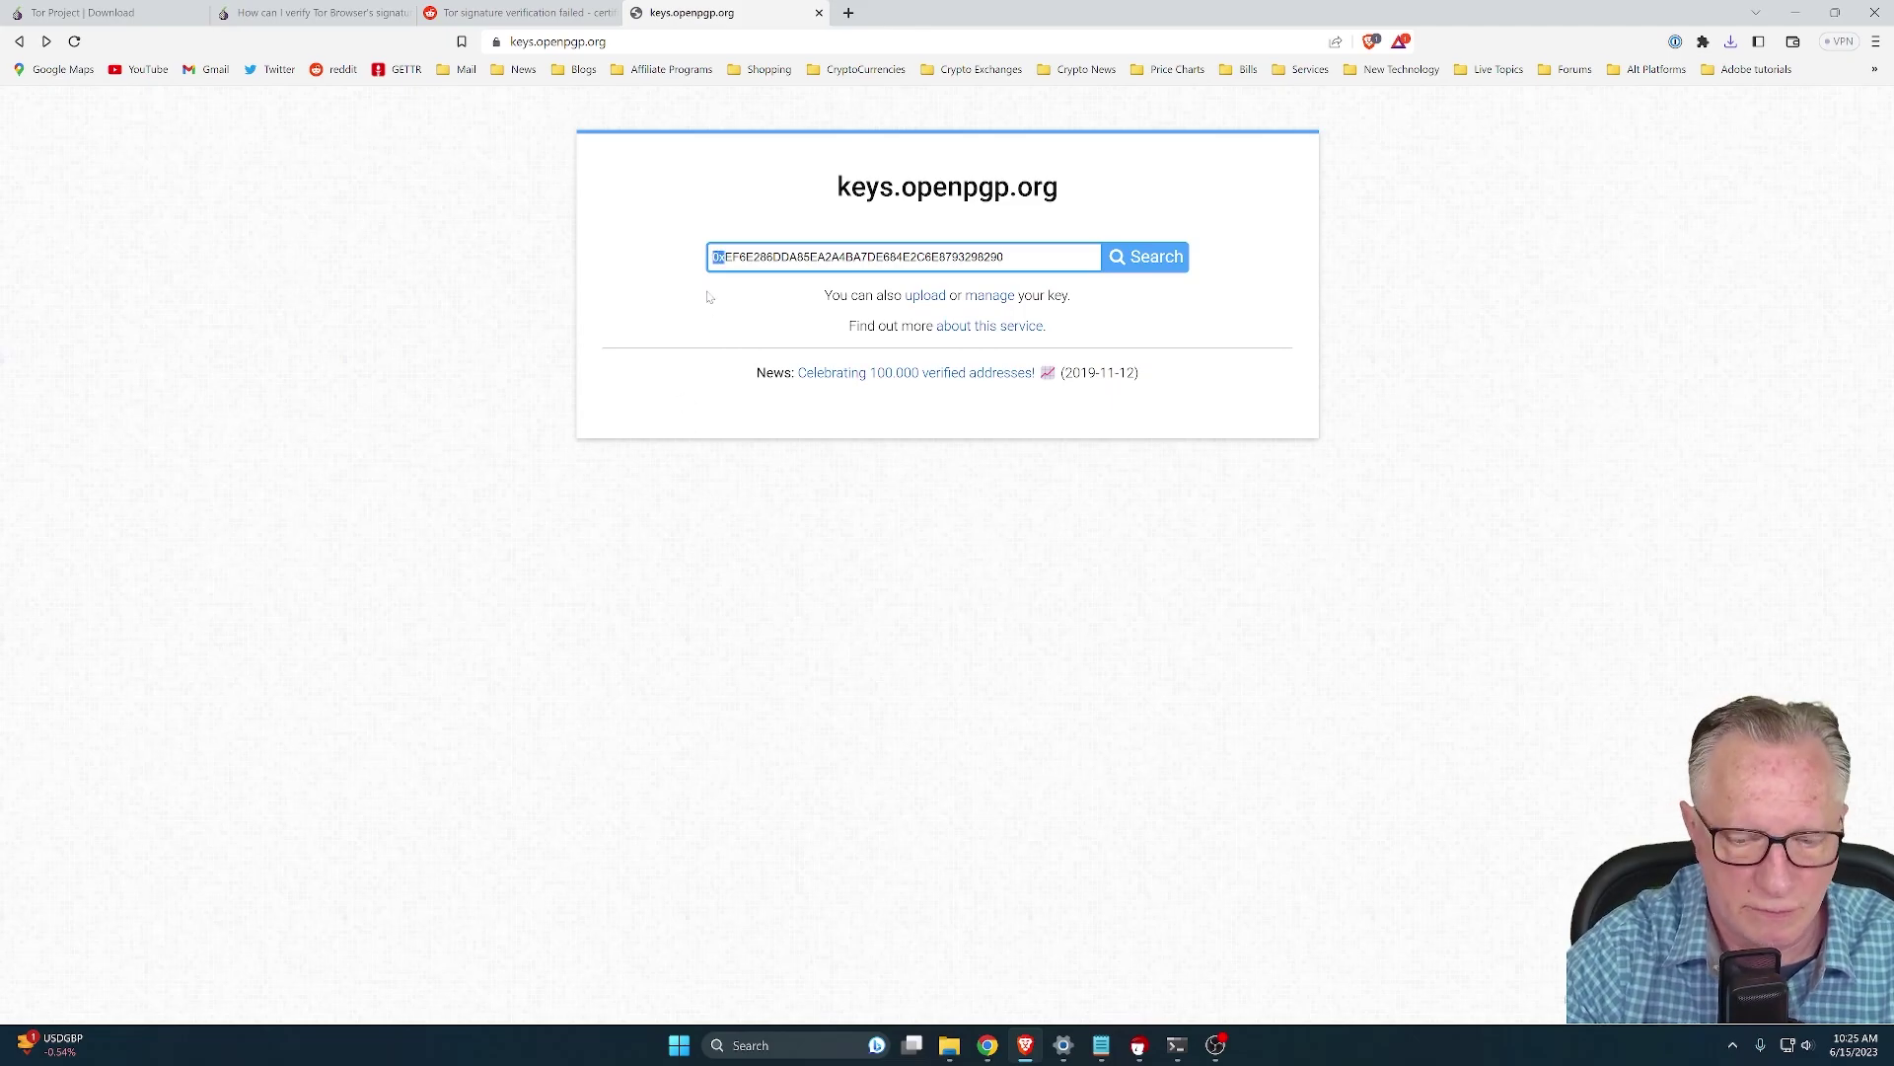
key("BackSpace")
left_click(1133, 257)
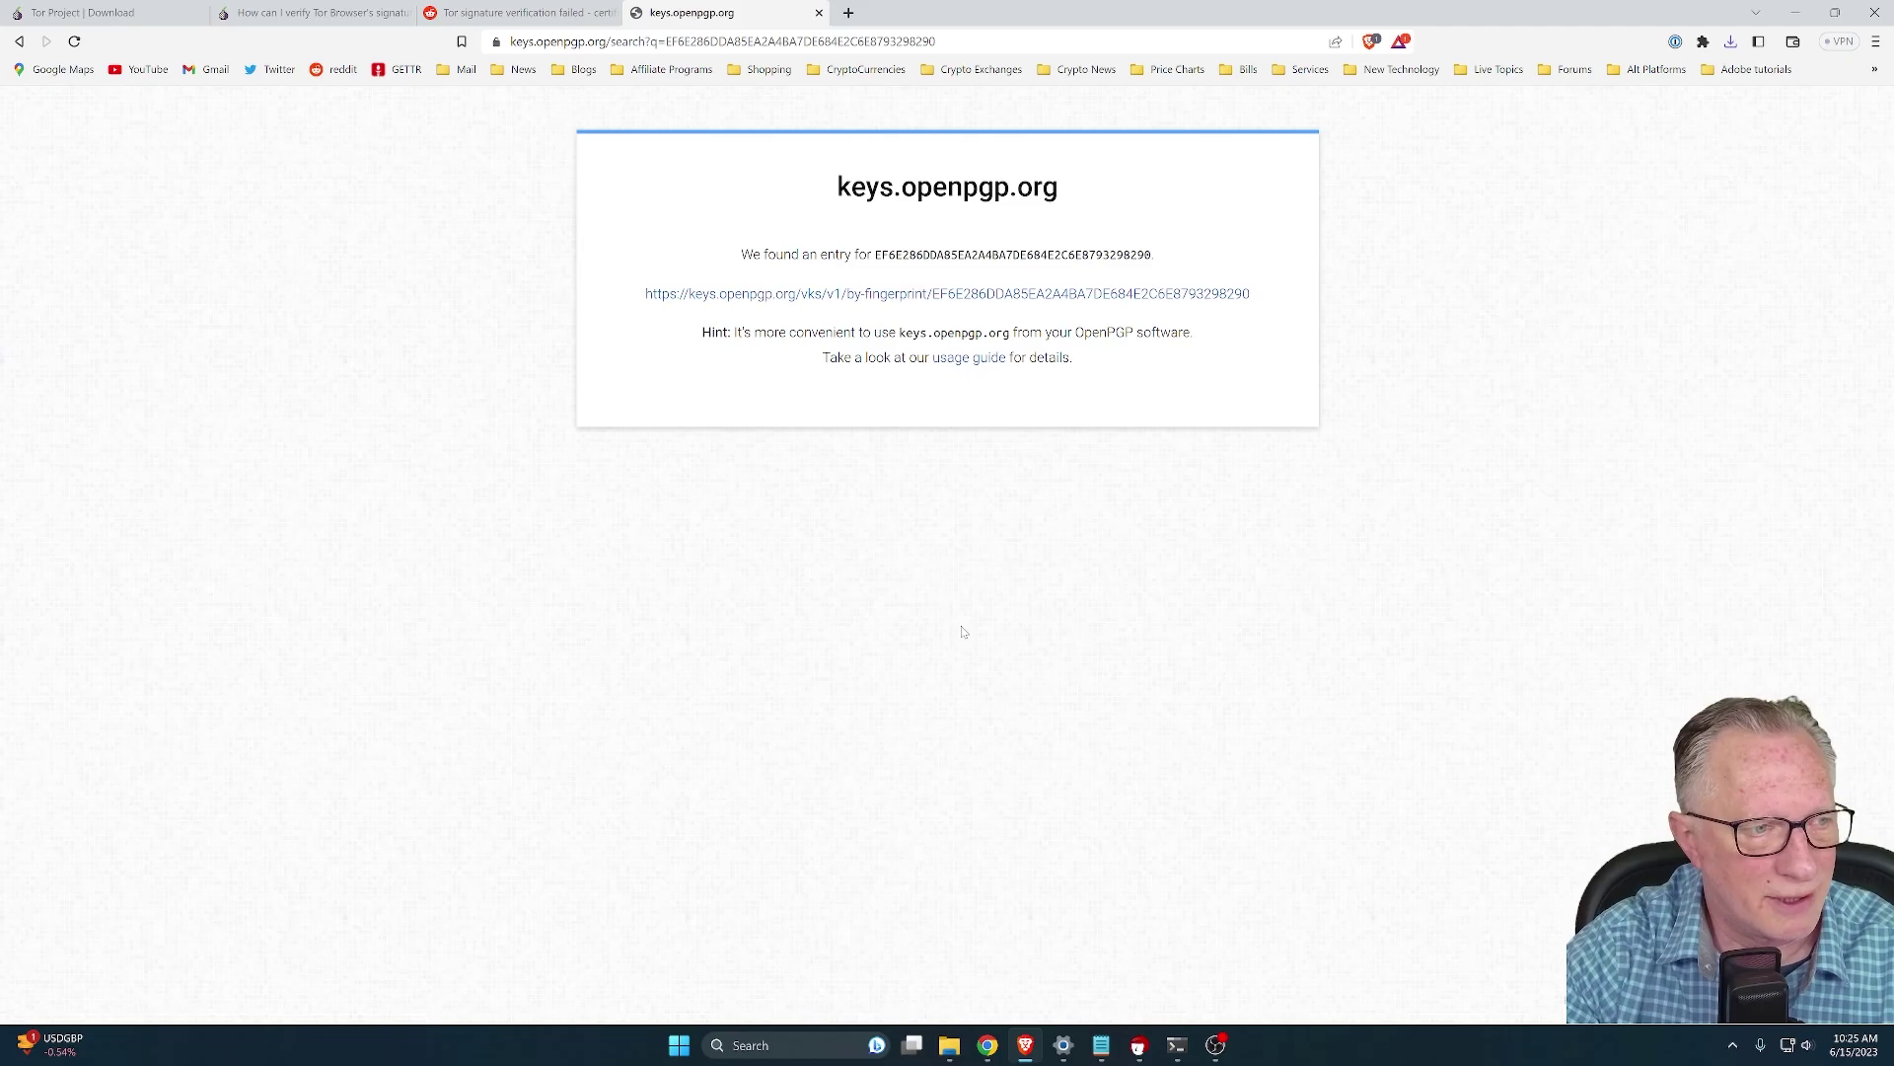
left_click(1139, 1044)
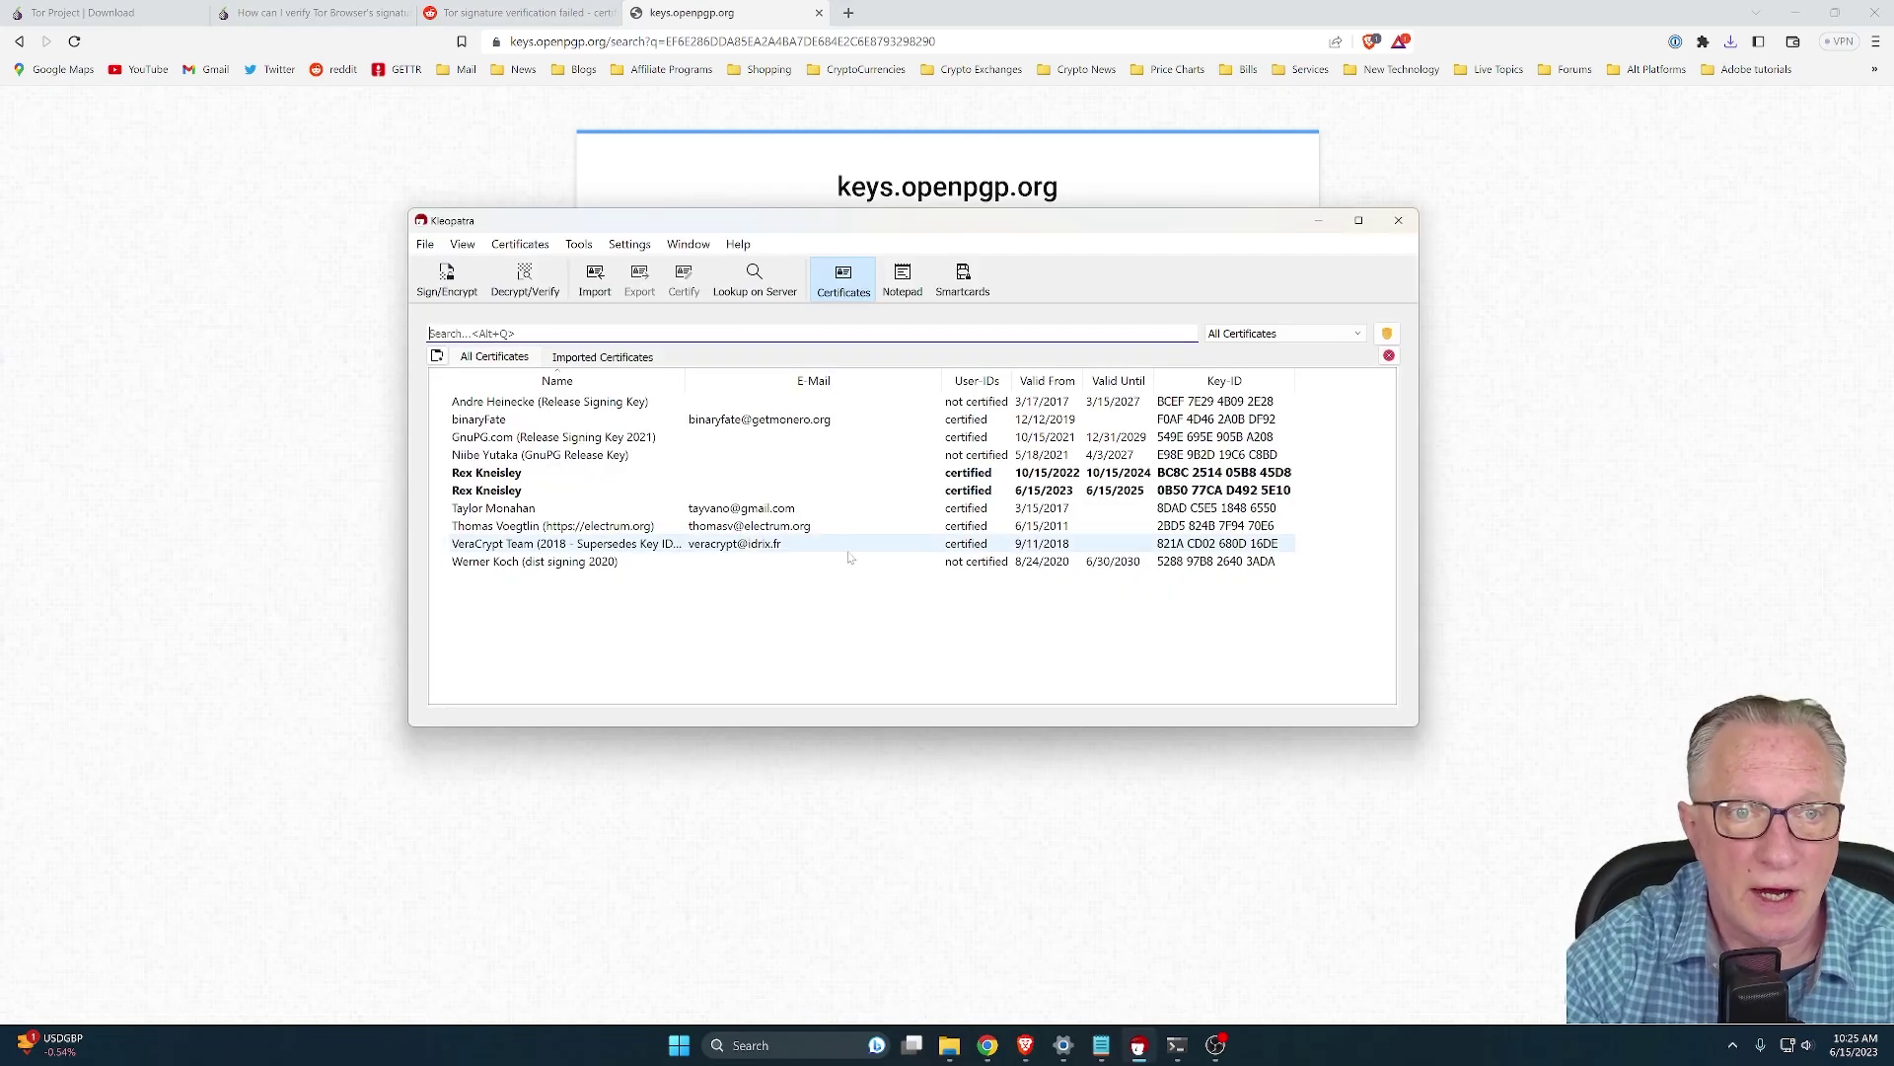
left_click(1795, 12)
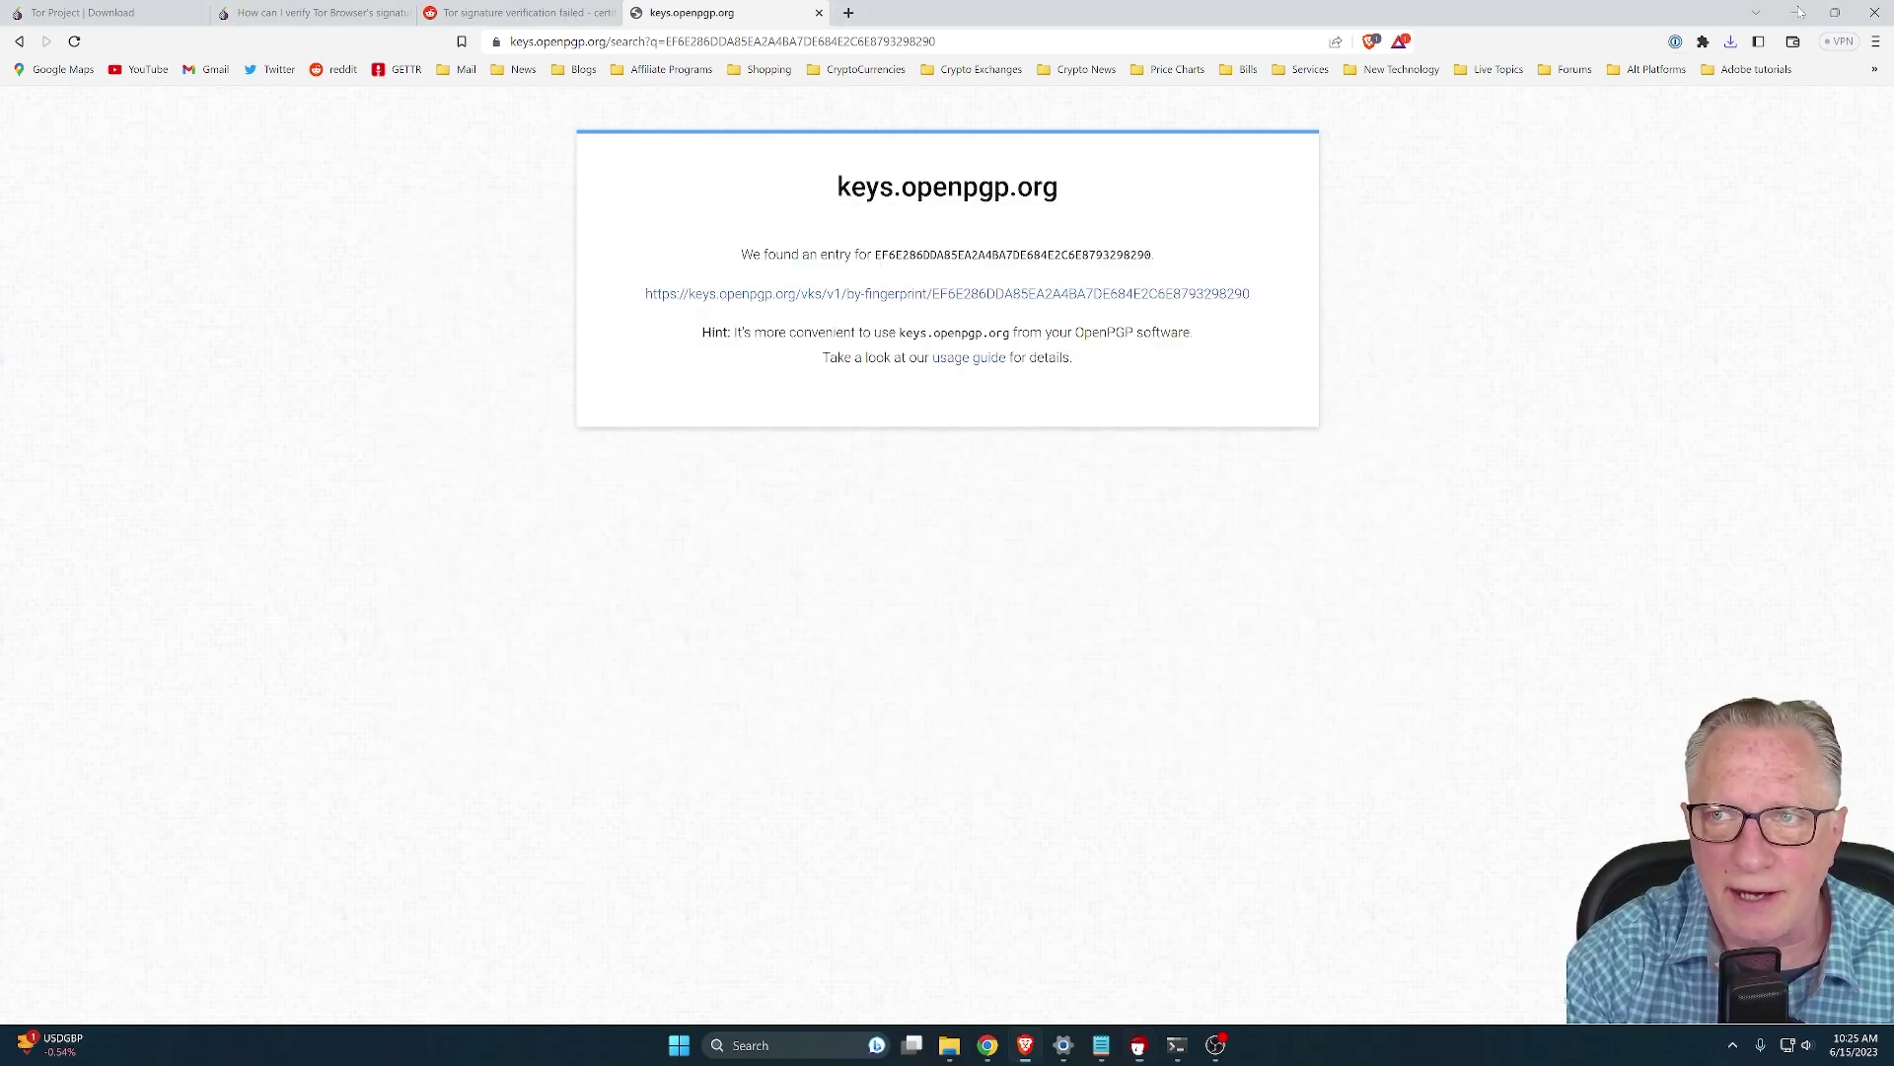
Import the downloaded fingerprint-named .asc key file into Kleopatra
left_click(1795, 12)
left_click(983, 132)
left_click(983, 129)
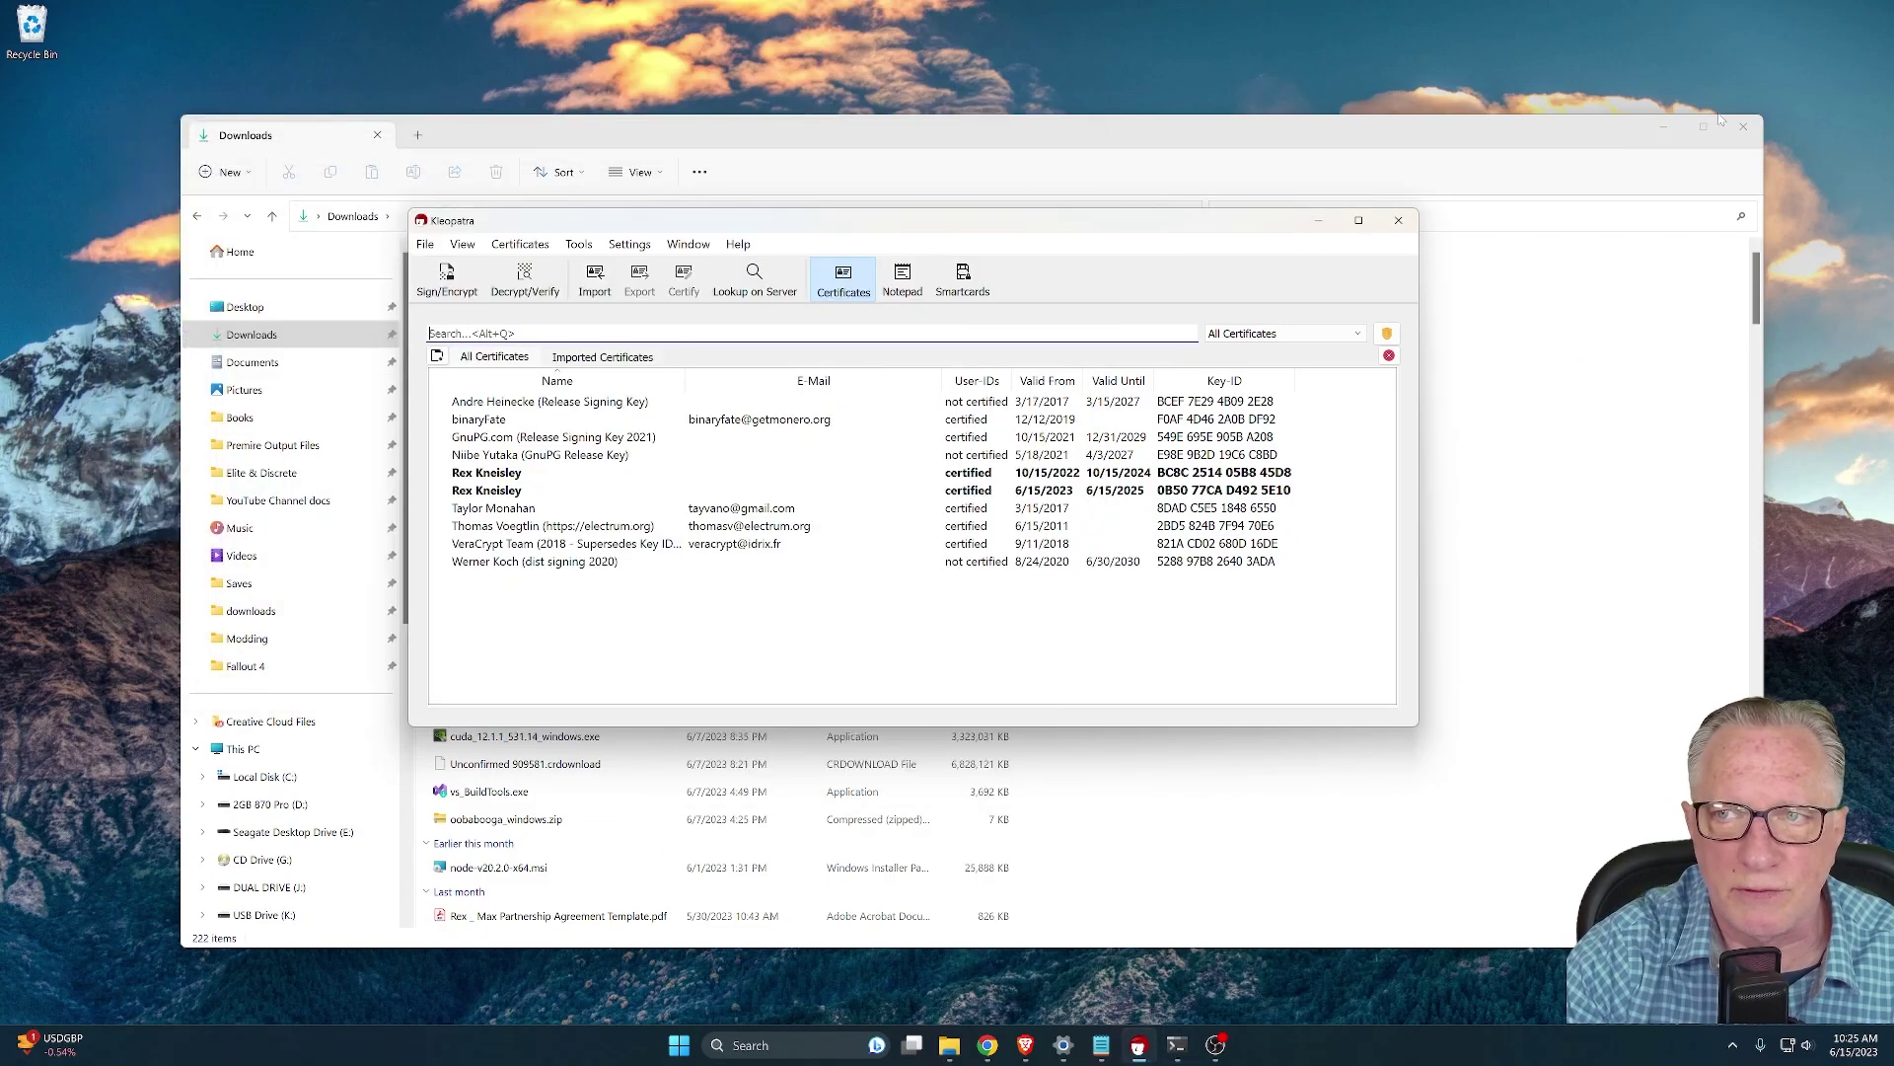
left_click(1668, 127)
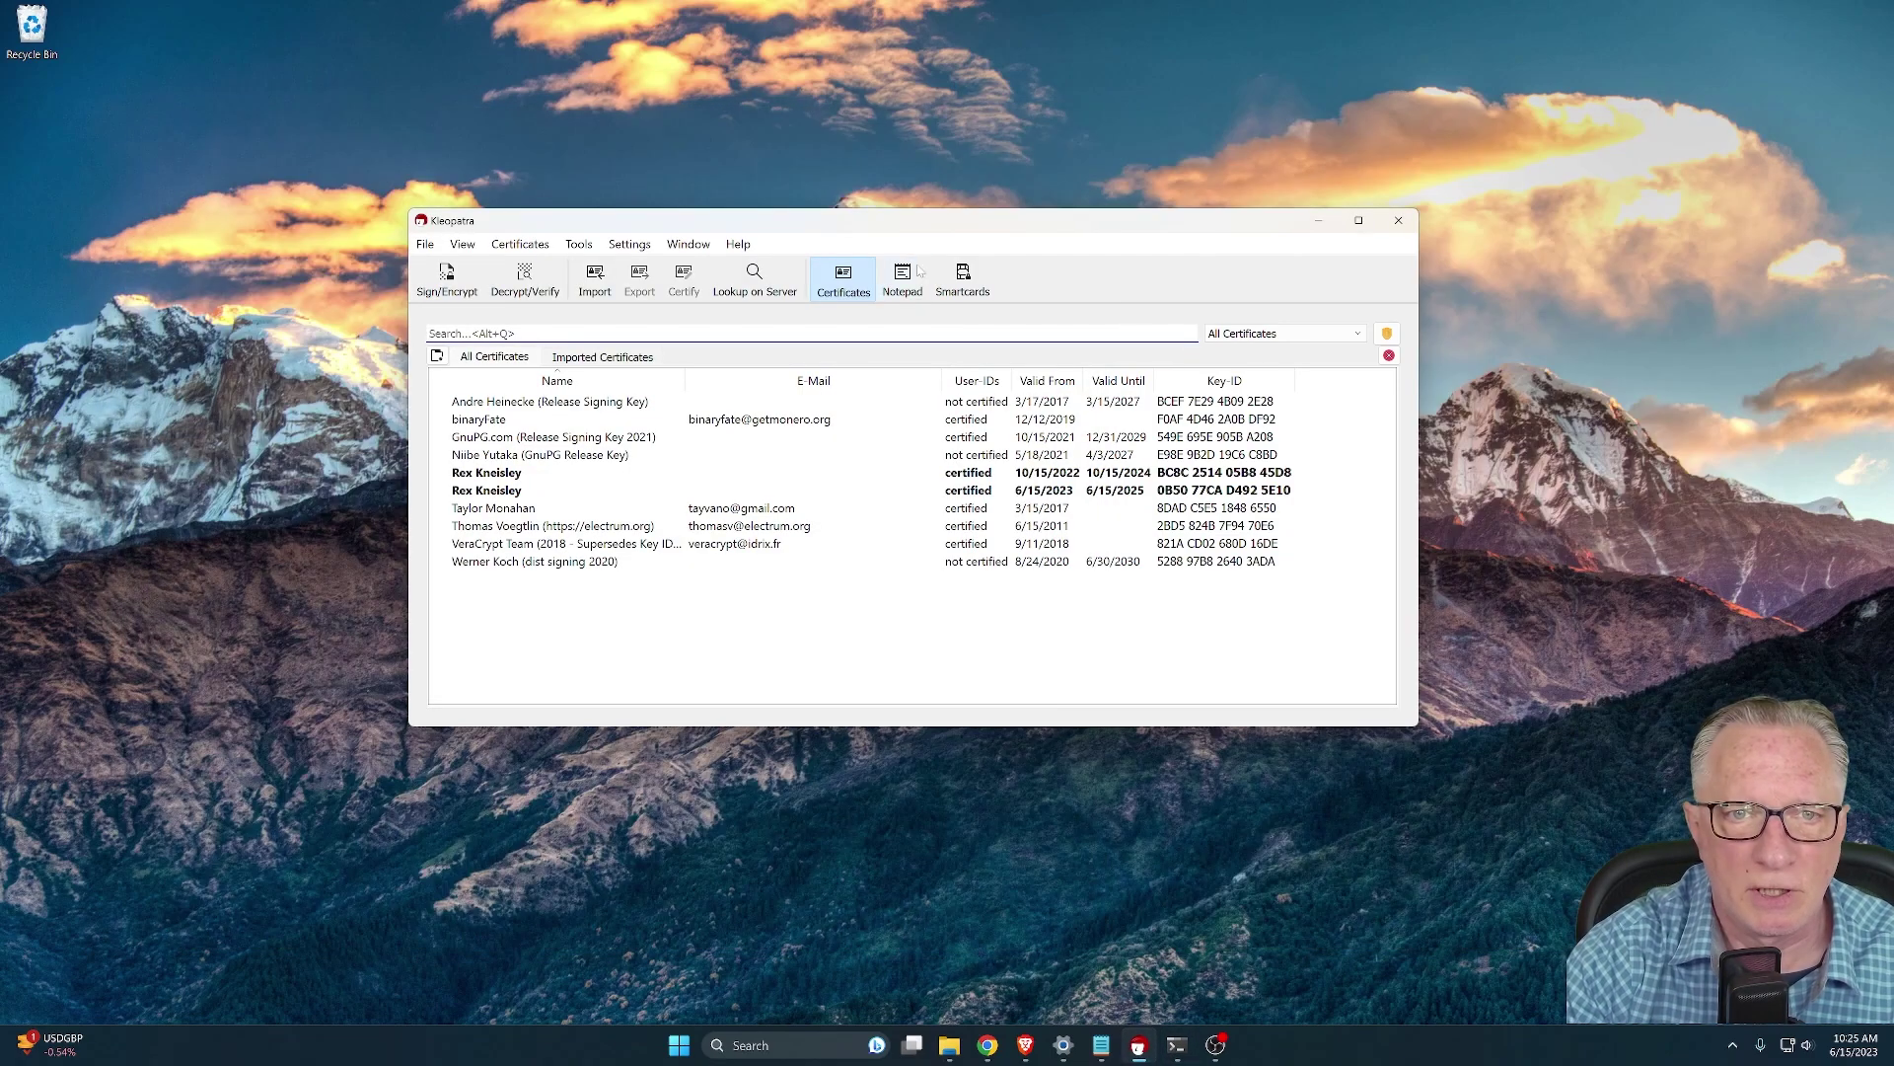
left_click(595, 279)
left_click(703, 393)
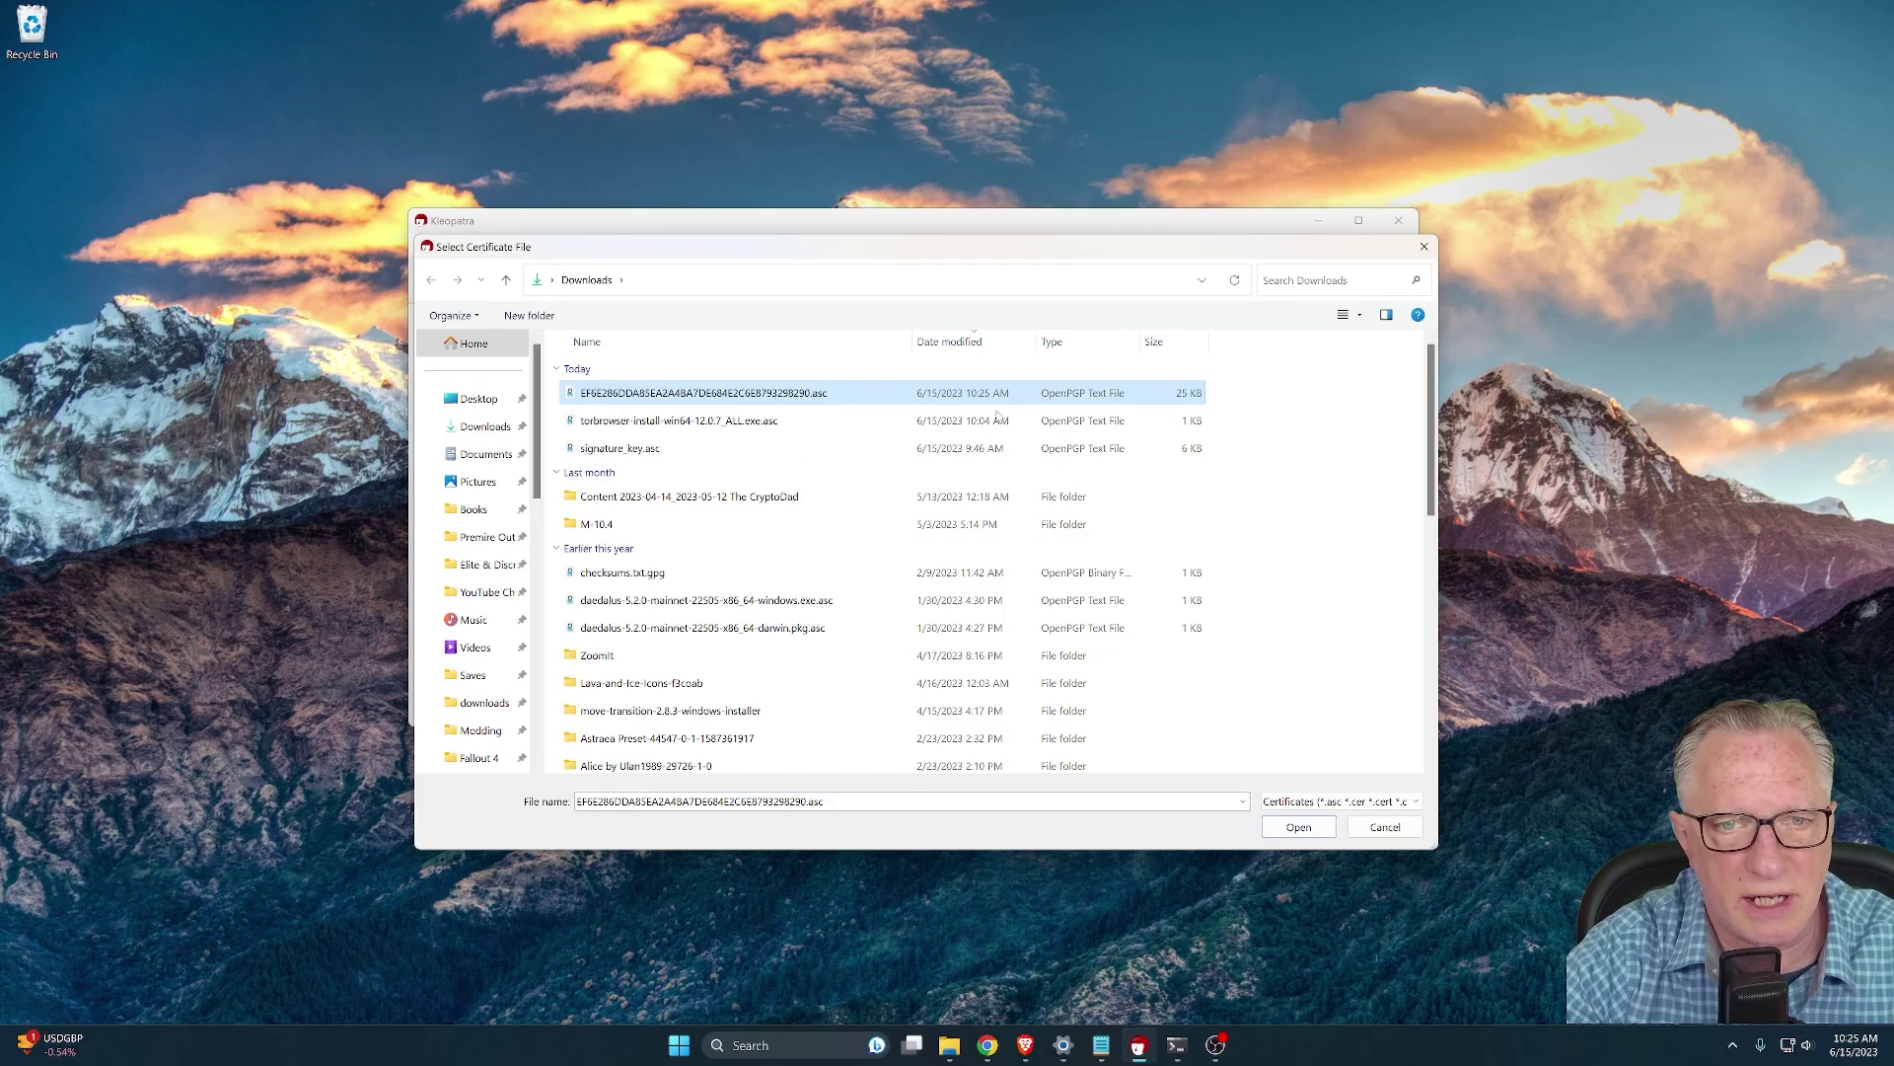
left_click(1300, 830)
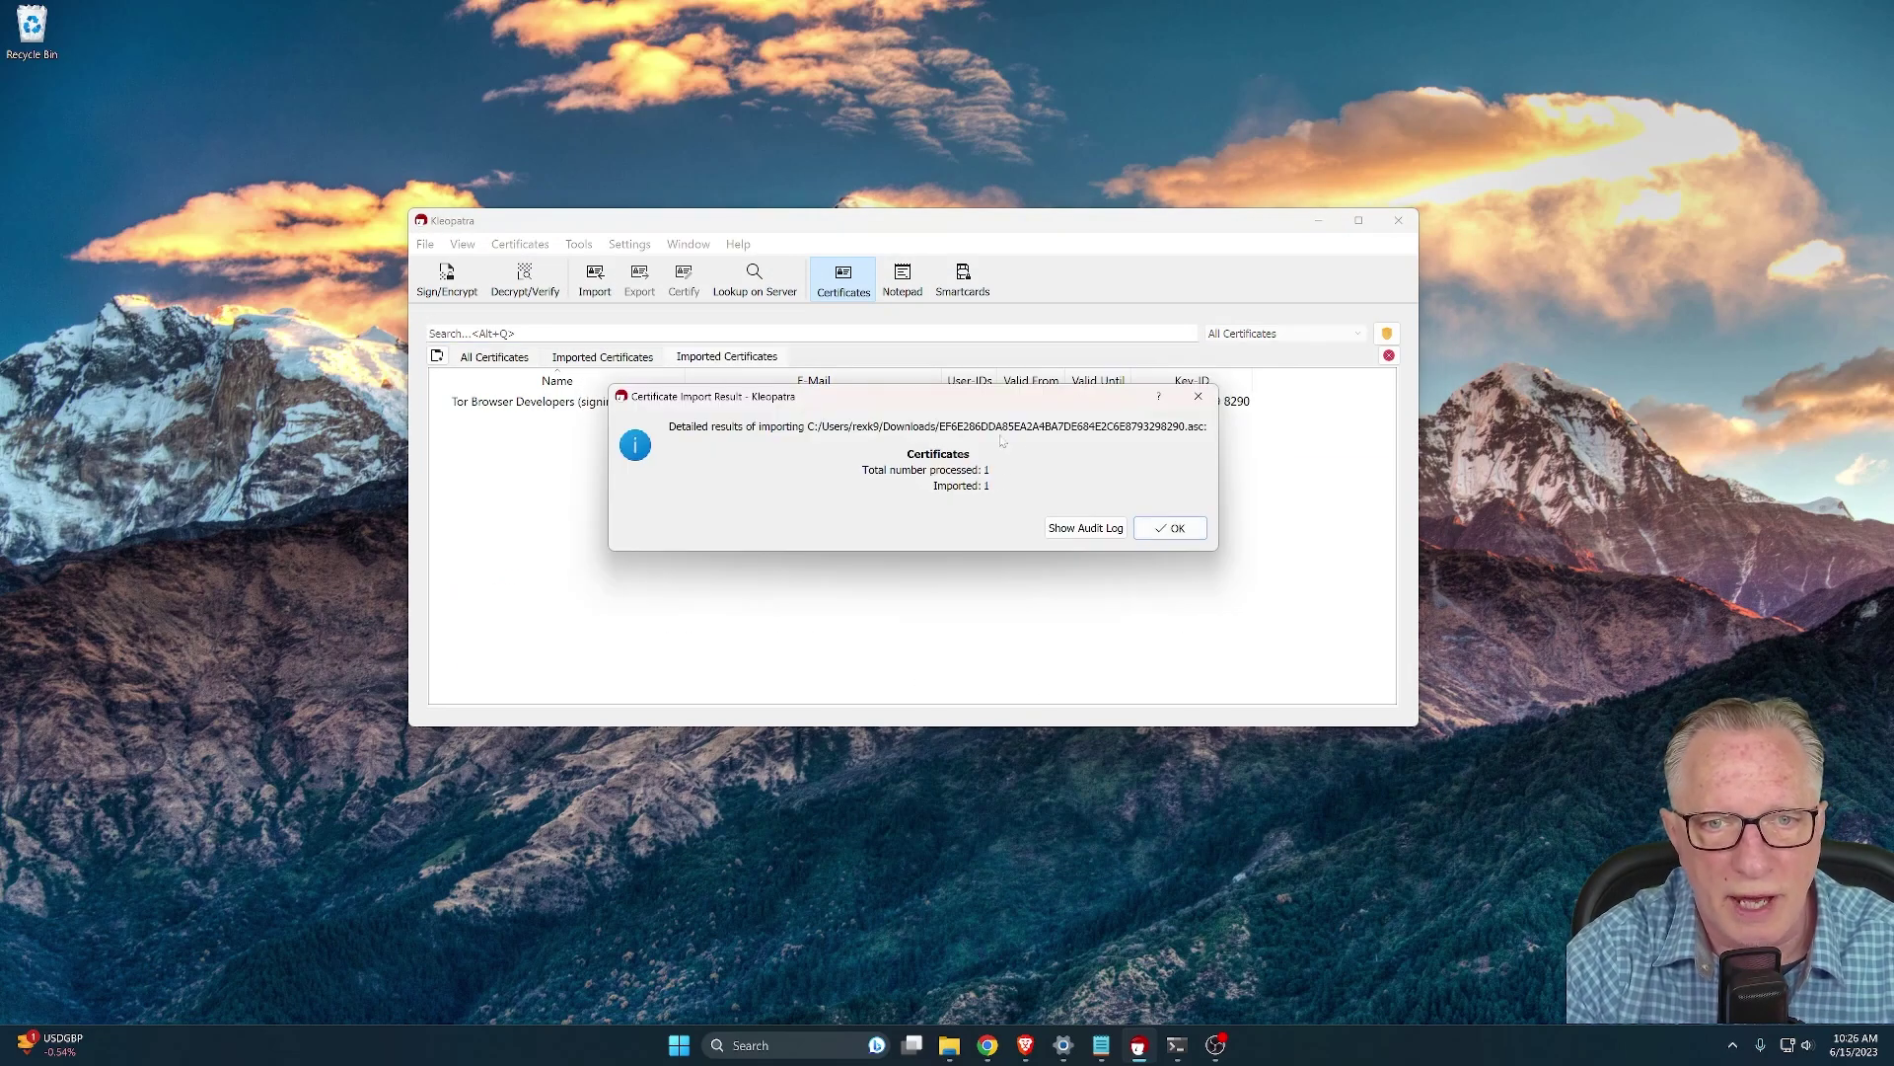
left_click(1174, 527)
Certify the Tor Browser Developers key and show the full certificate list
right_click(629, 405)
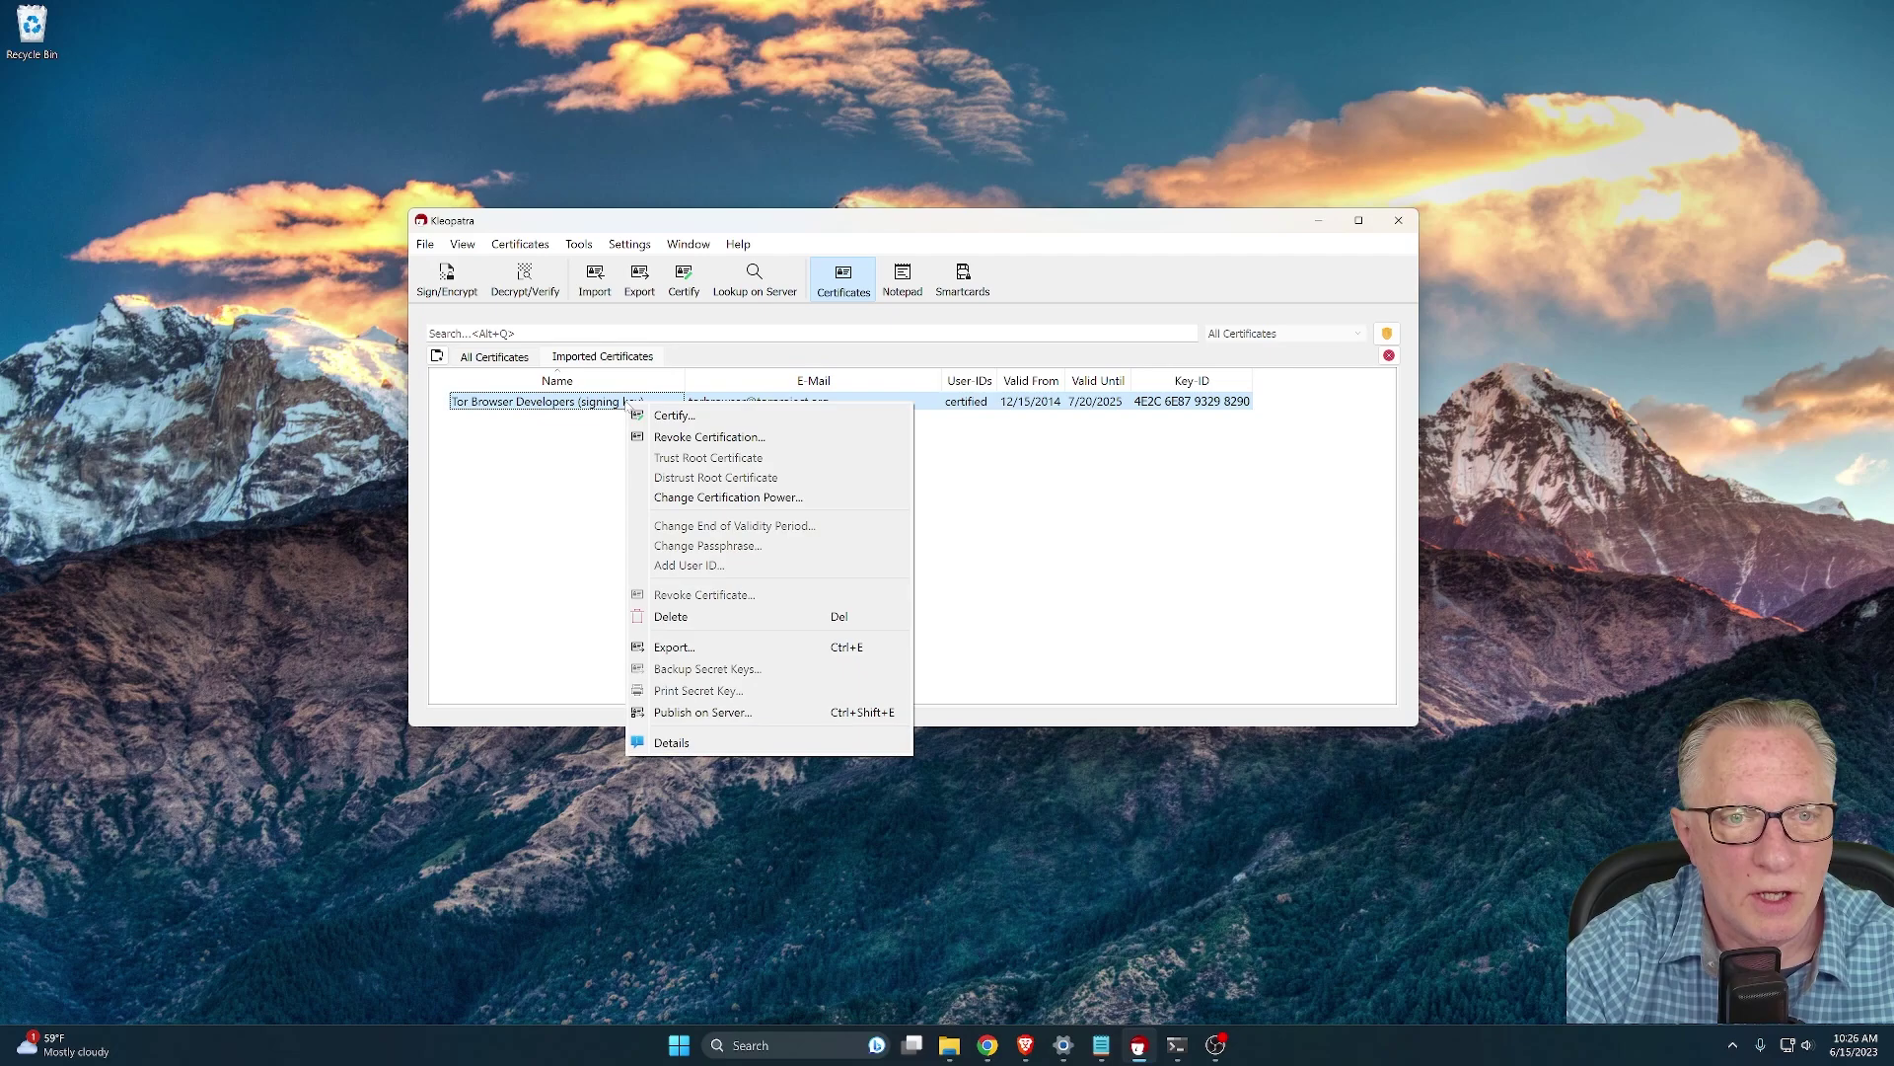
left_click(695, 415)
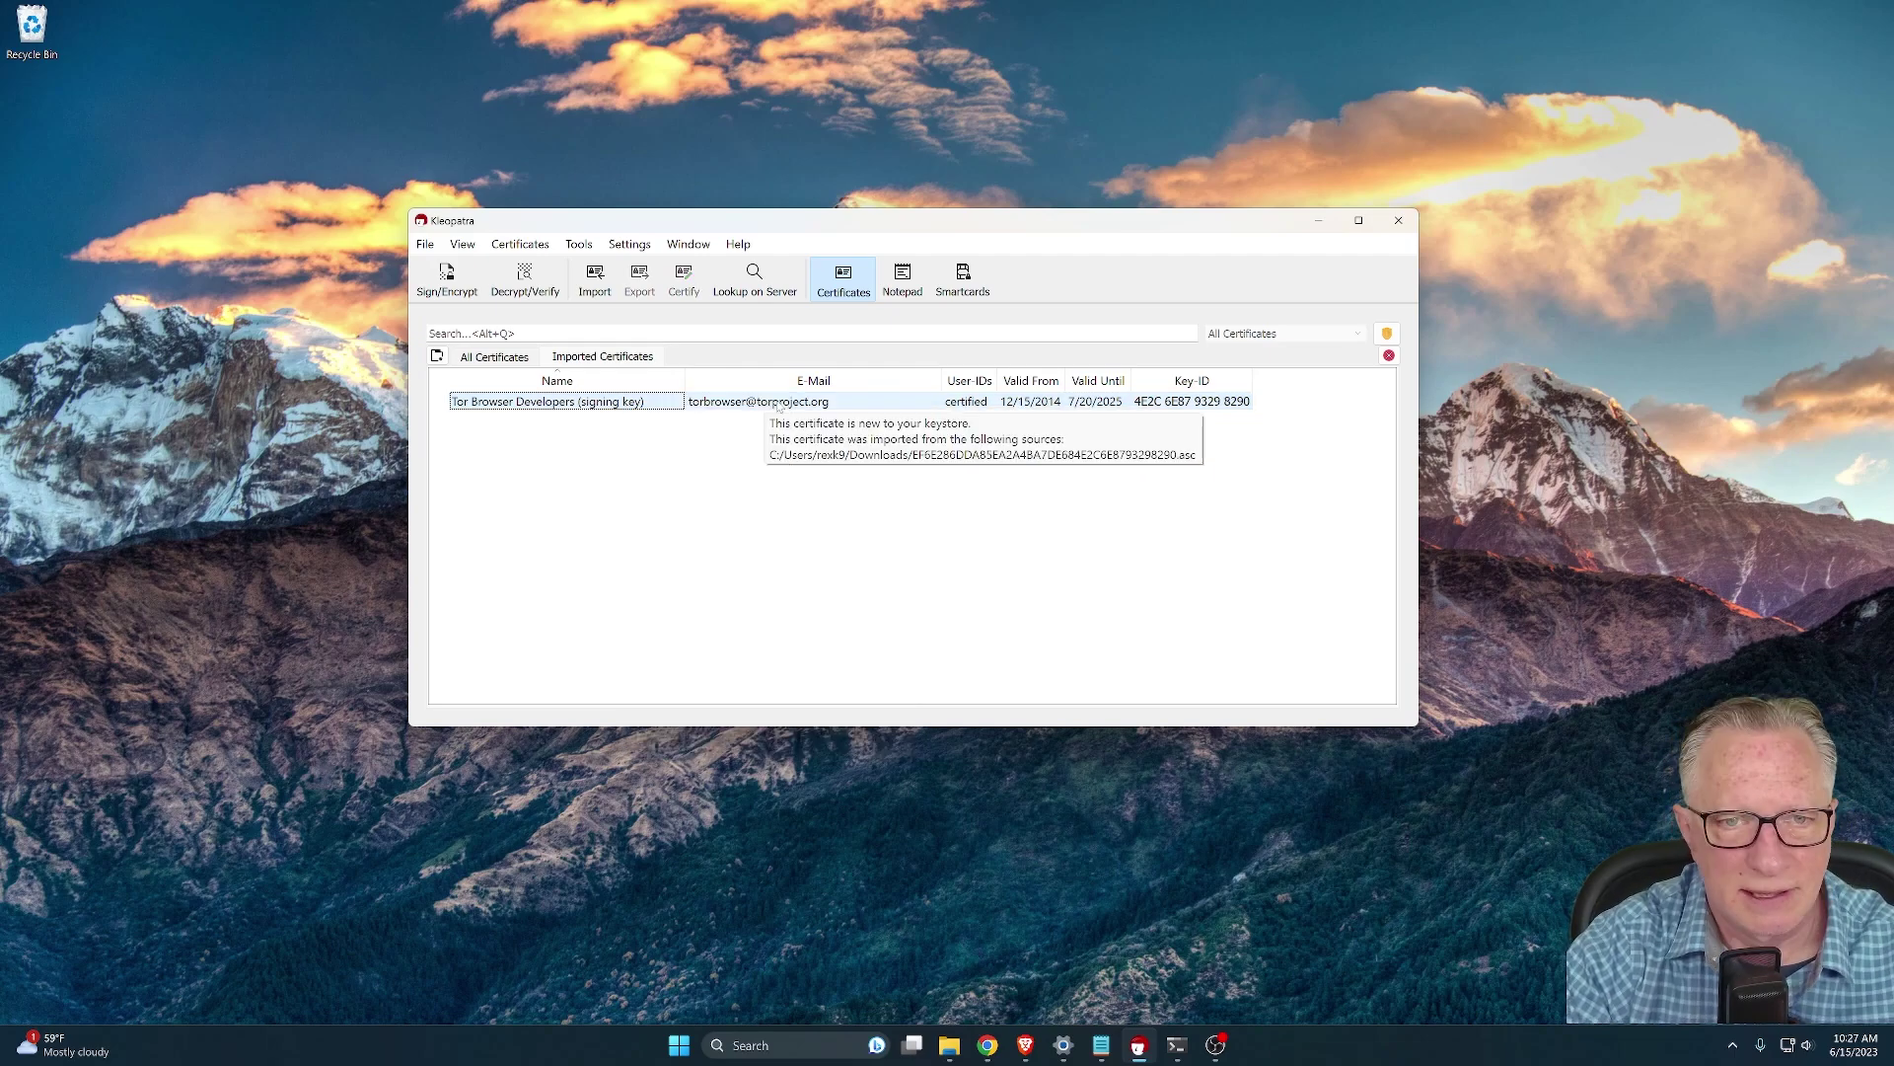
right_click(977, 404)
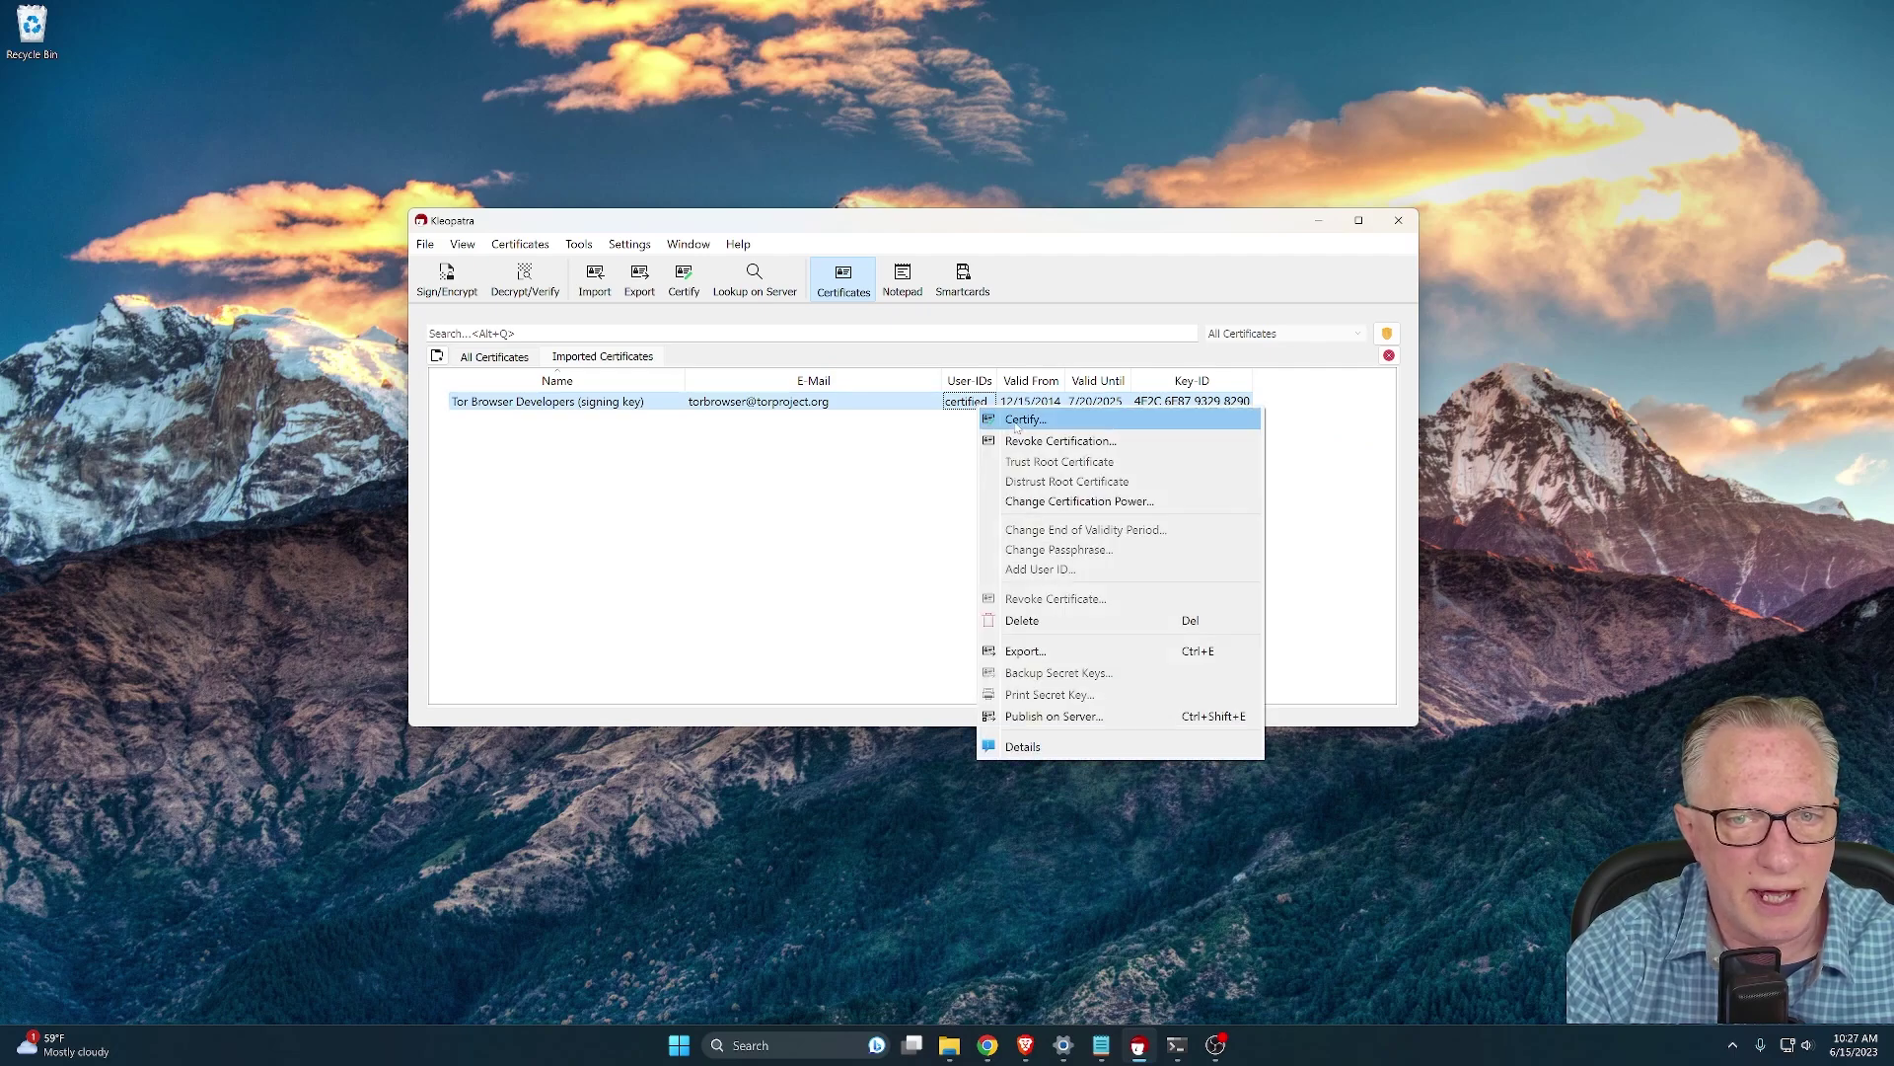
left_click(1016, 420)
key("Return")
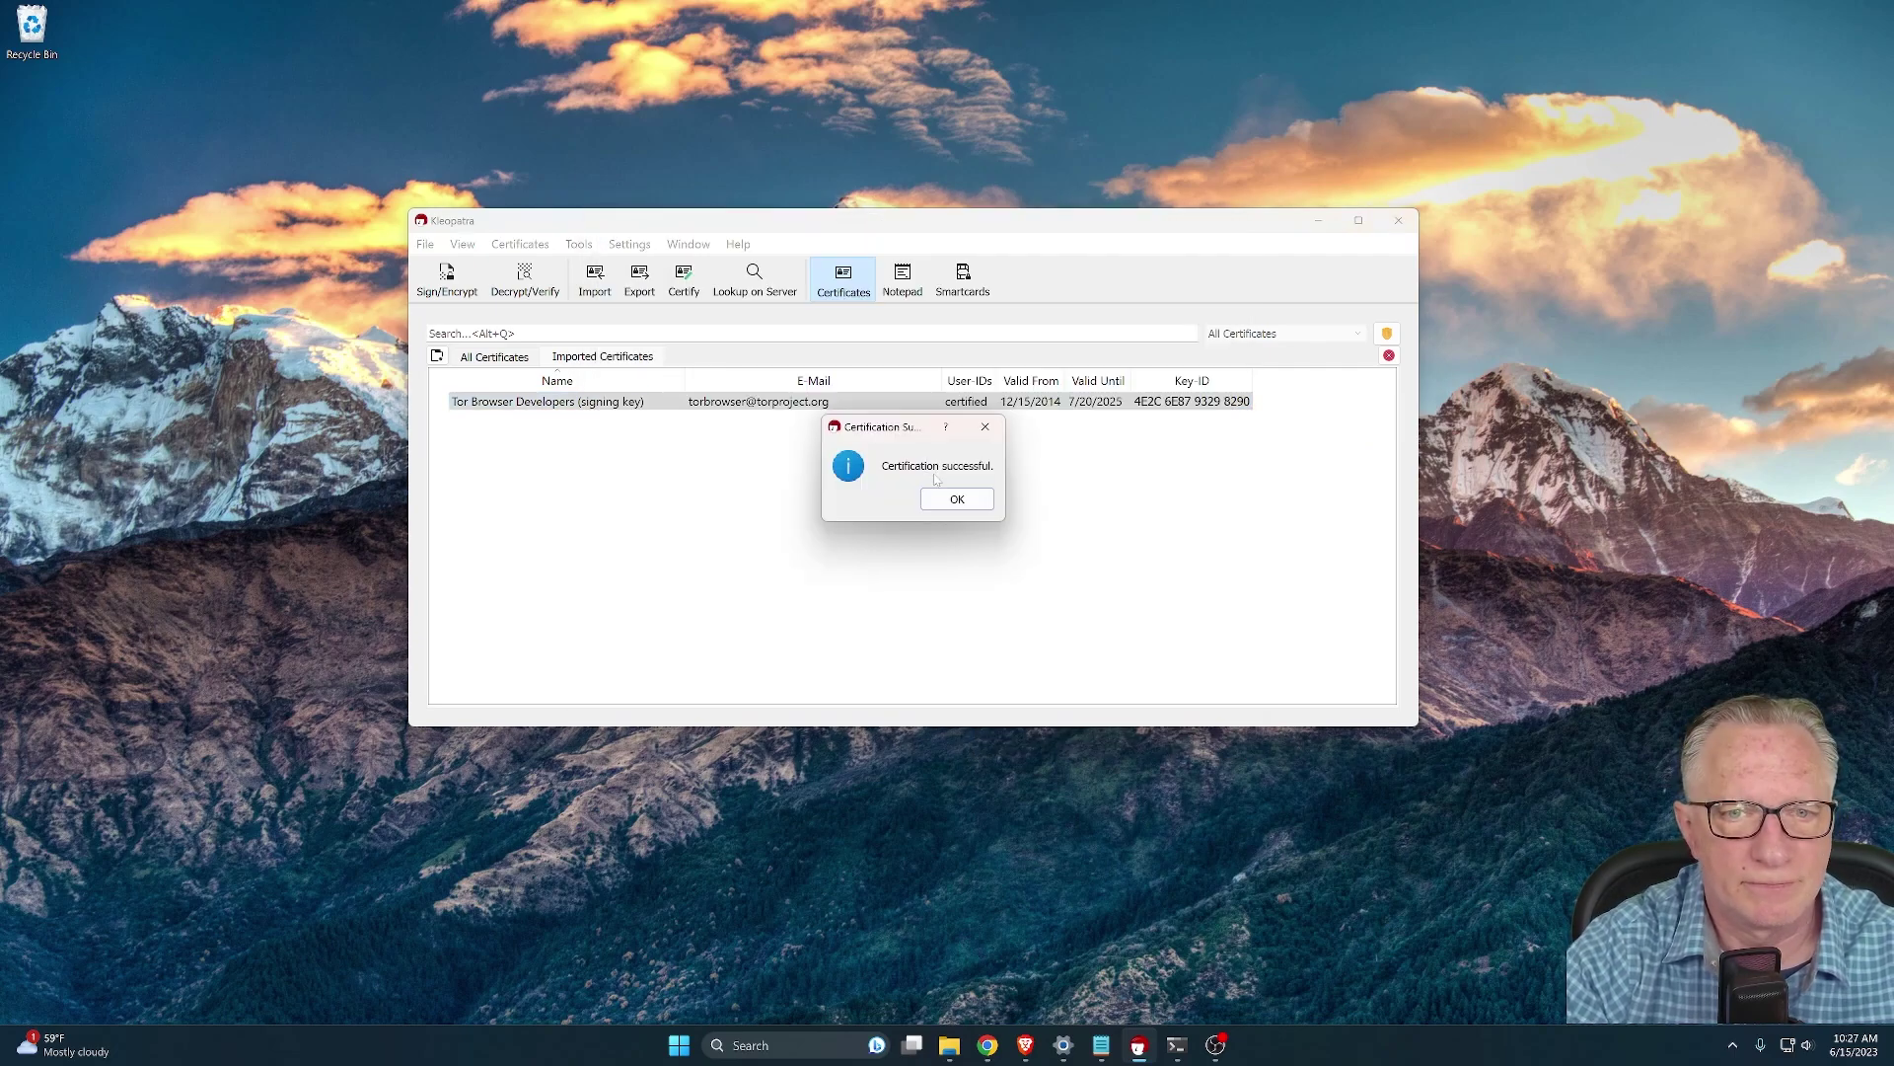
left_click(956, 499)
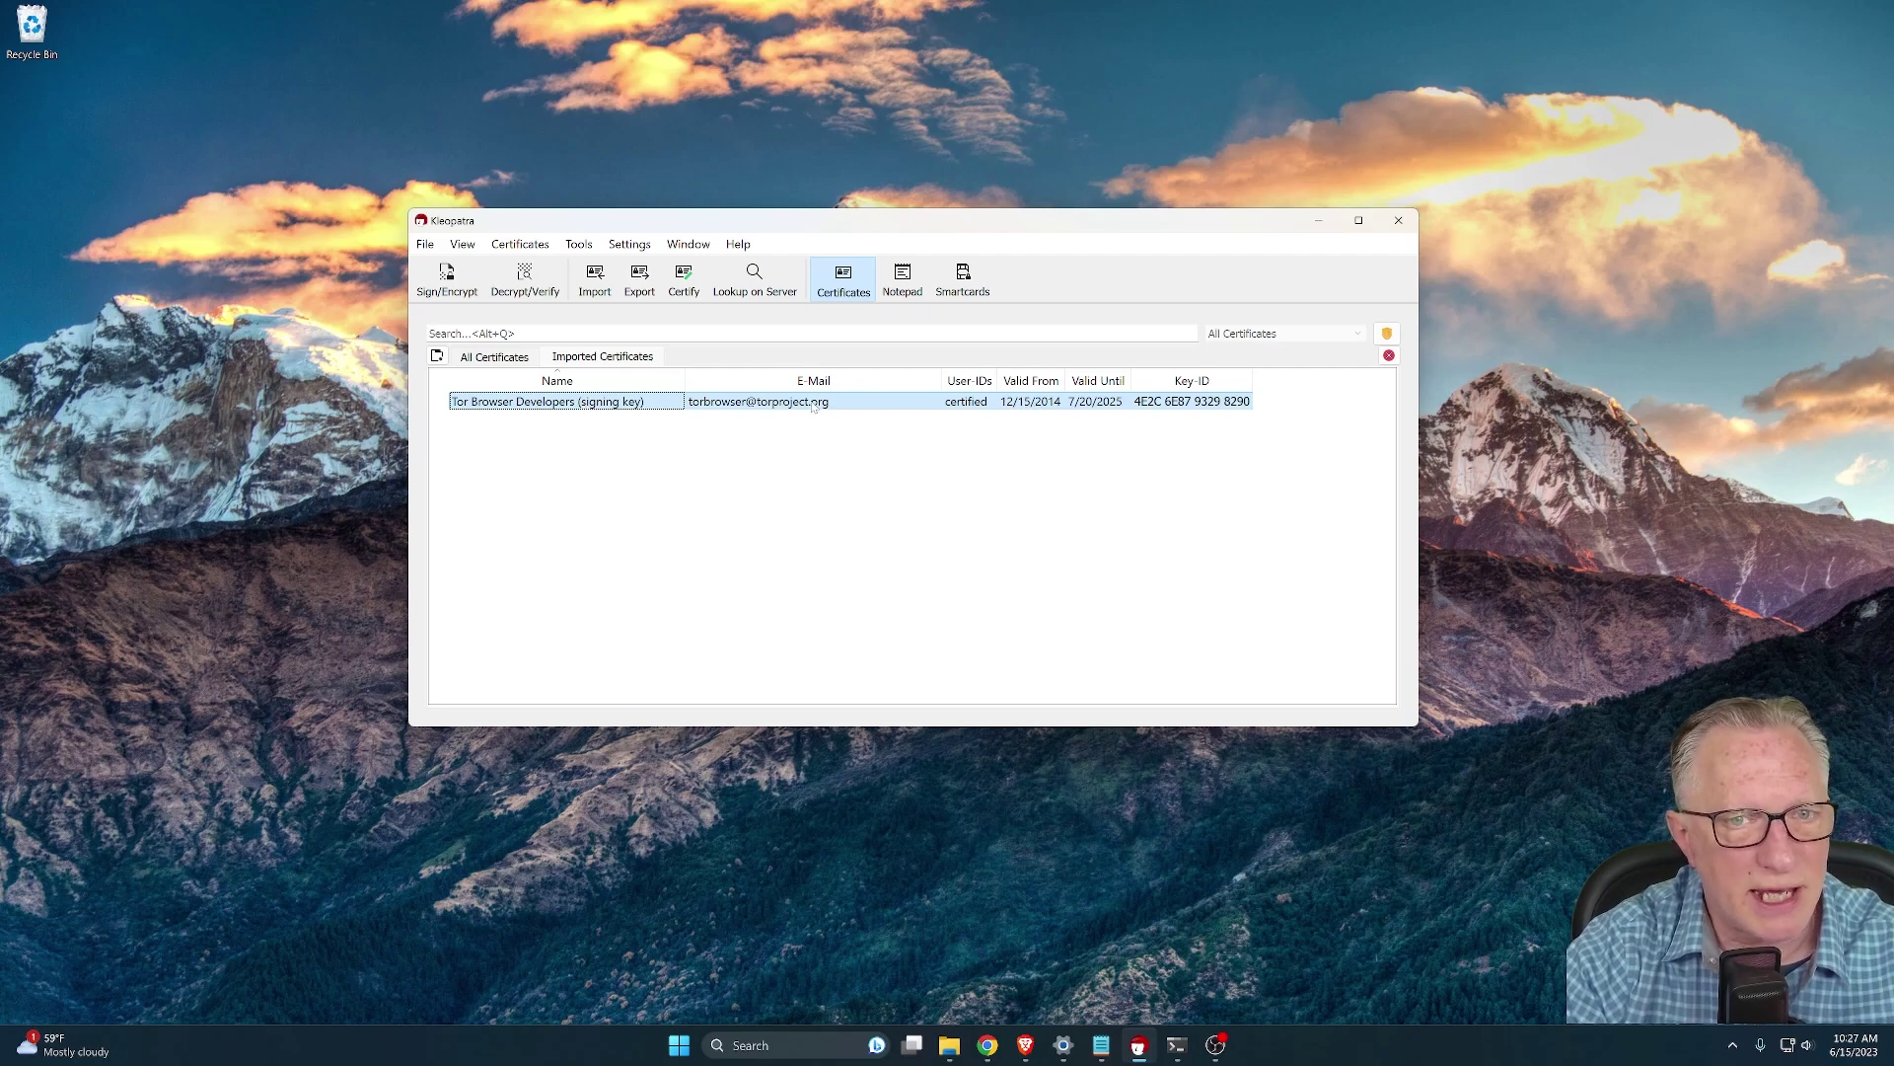
left_click(495, 356)
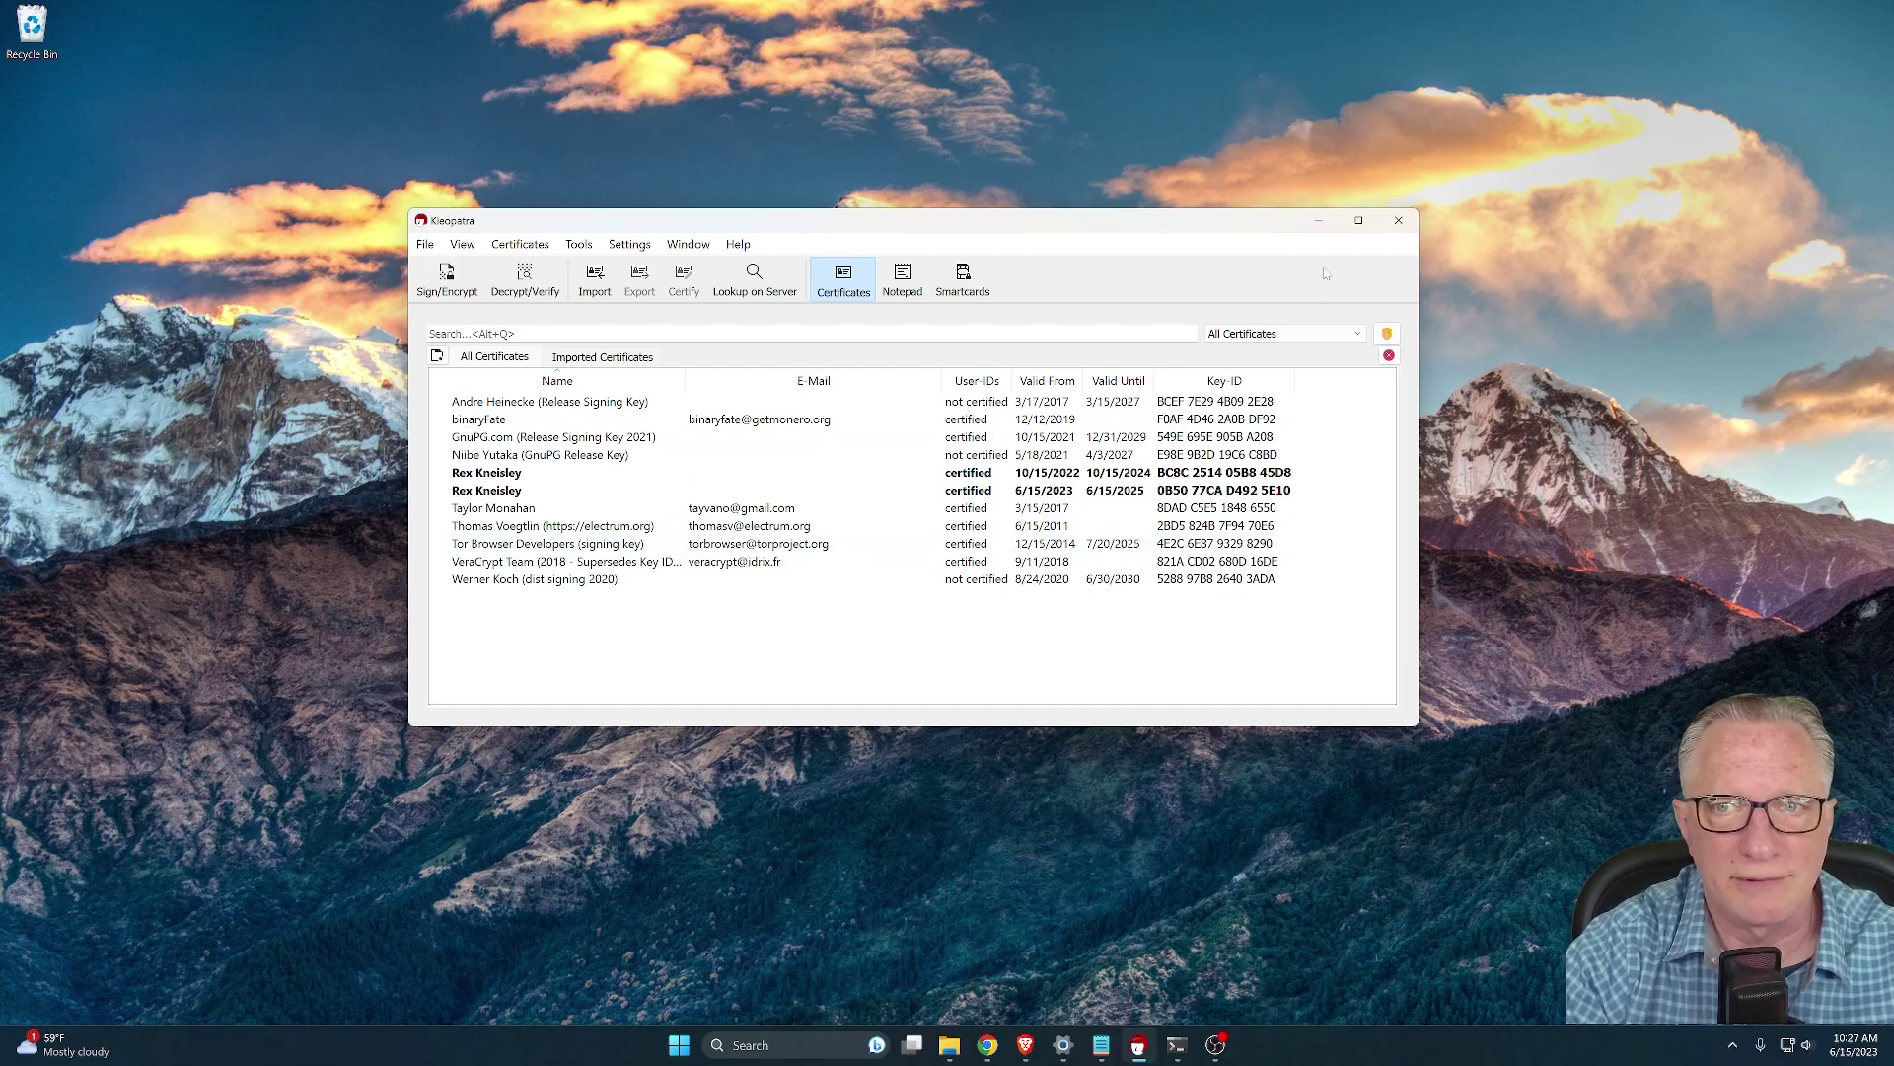
key("alt+Tab")
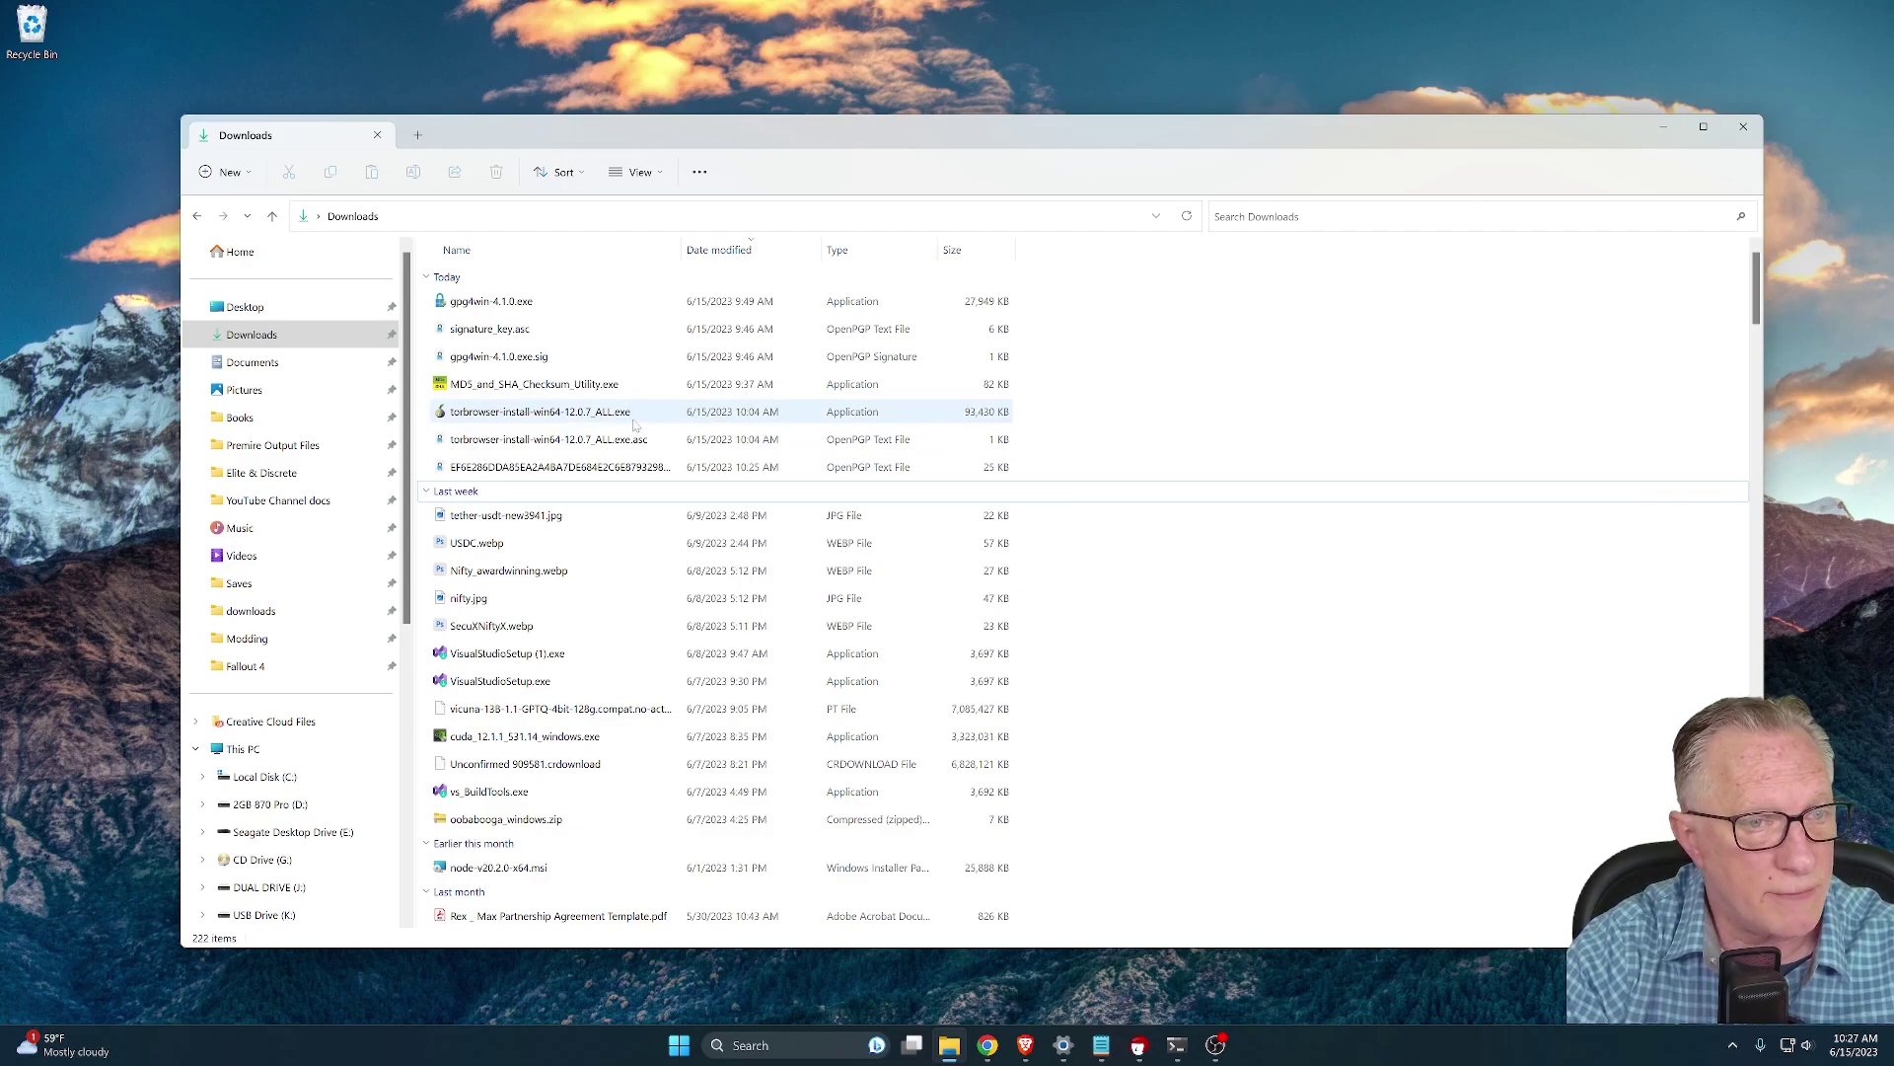
left_click(1677, 132)
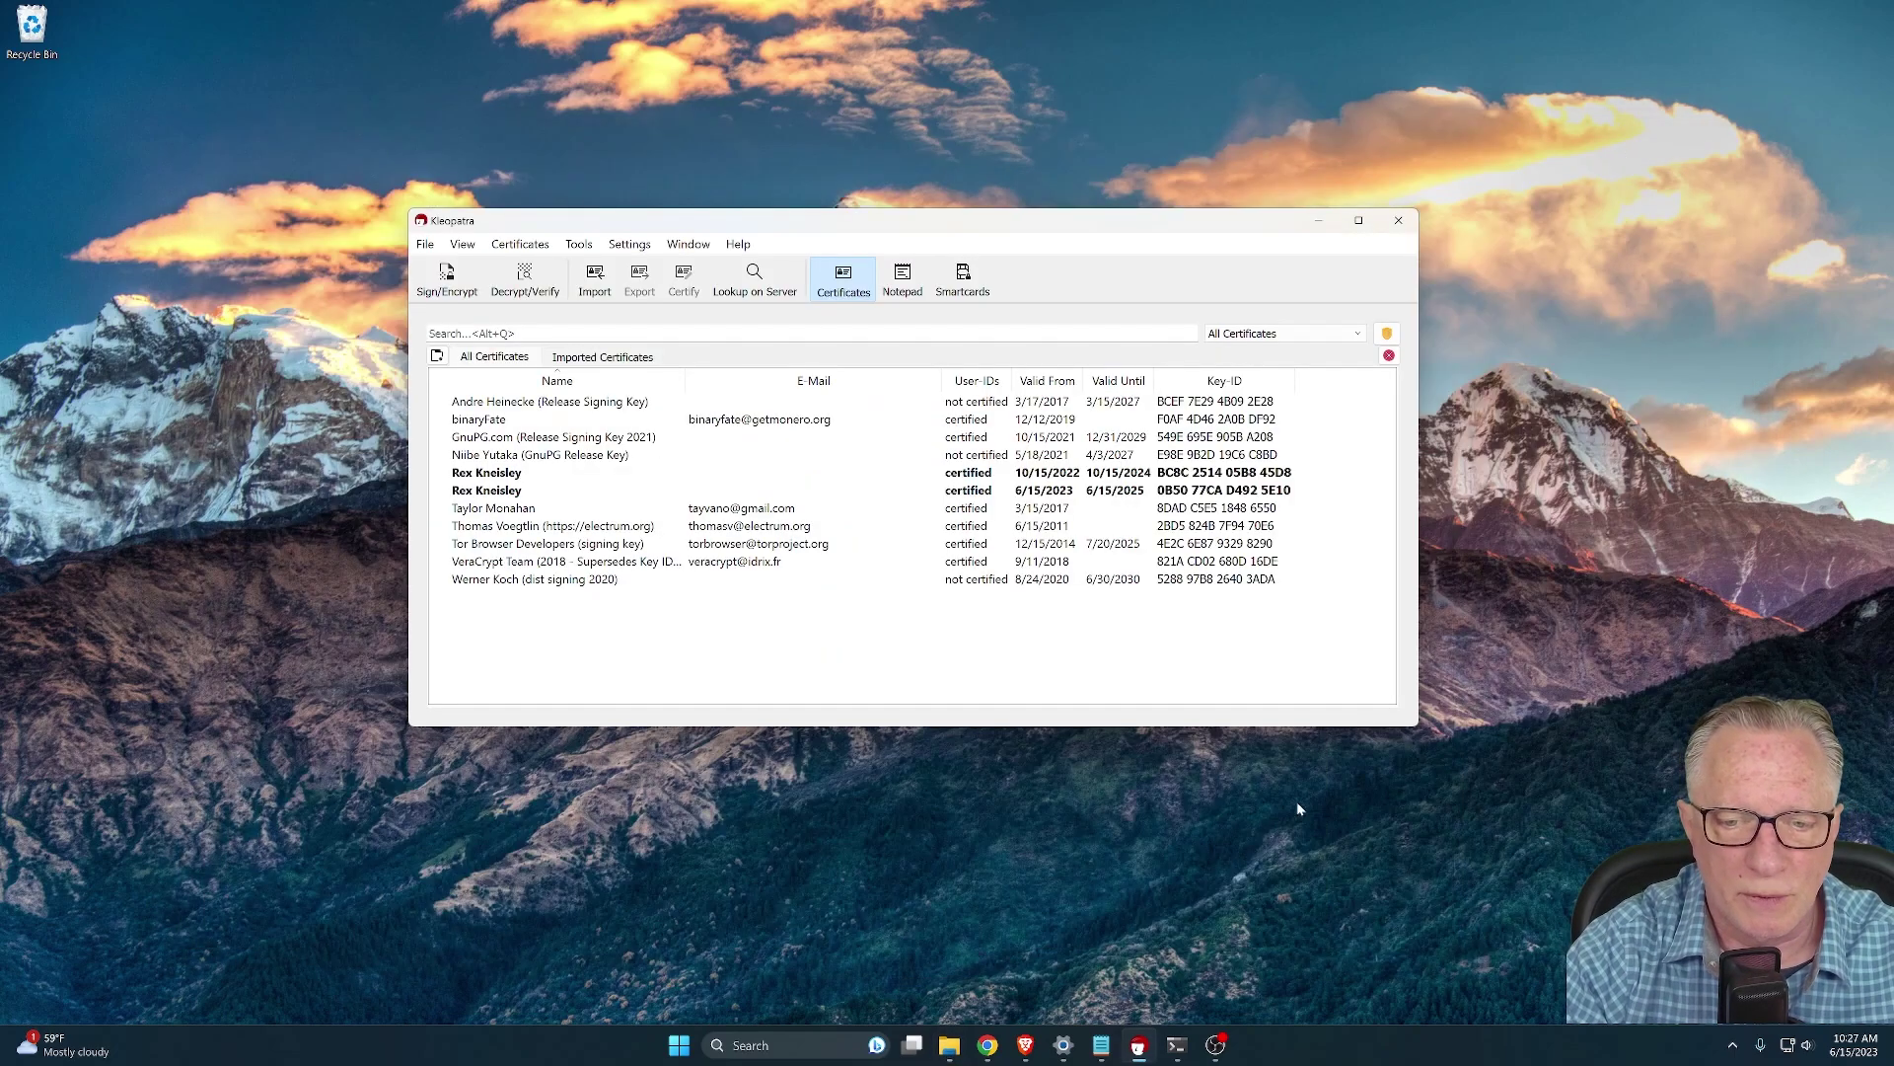
Verify torbrowser-install-win64-12.0.7_ALL.exe, confirming a valid, fully trusted Tor Browser Developers signature
left_click(528, 278)
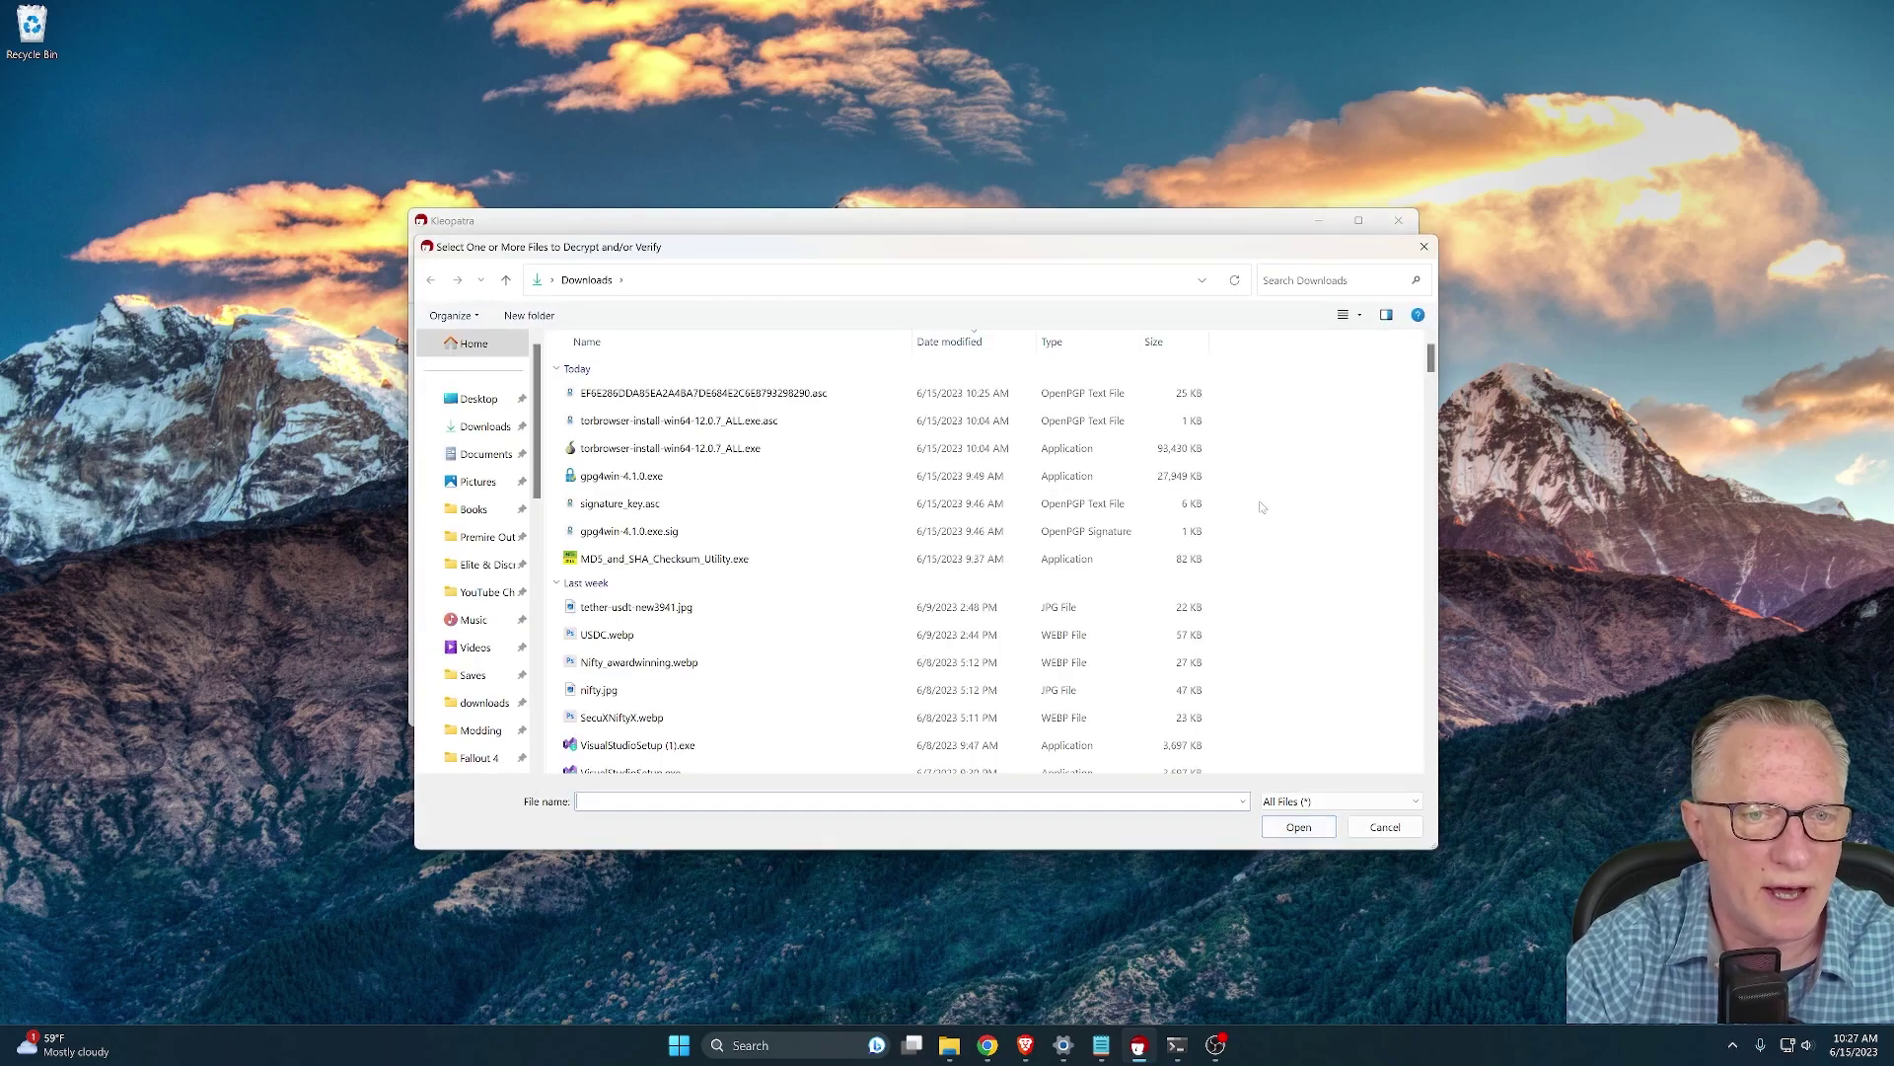
left_click(684, 450)
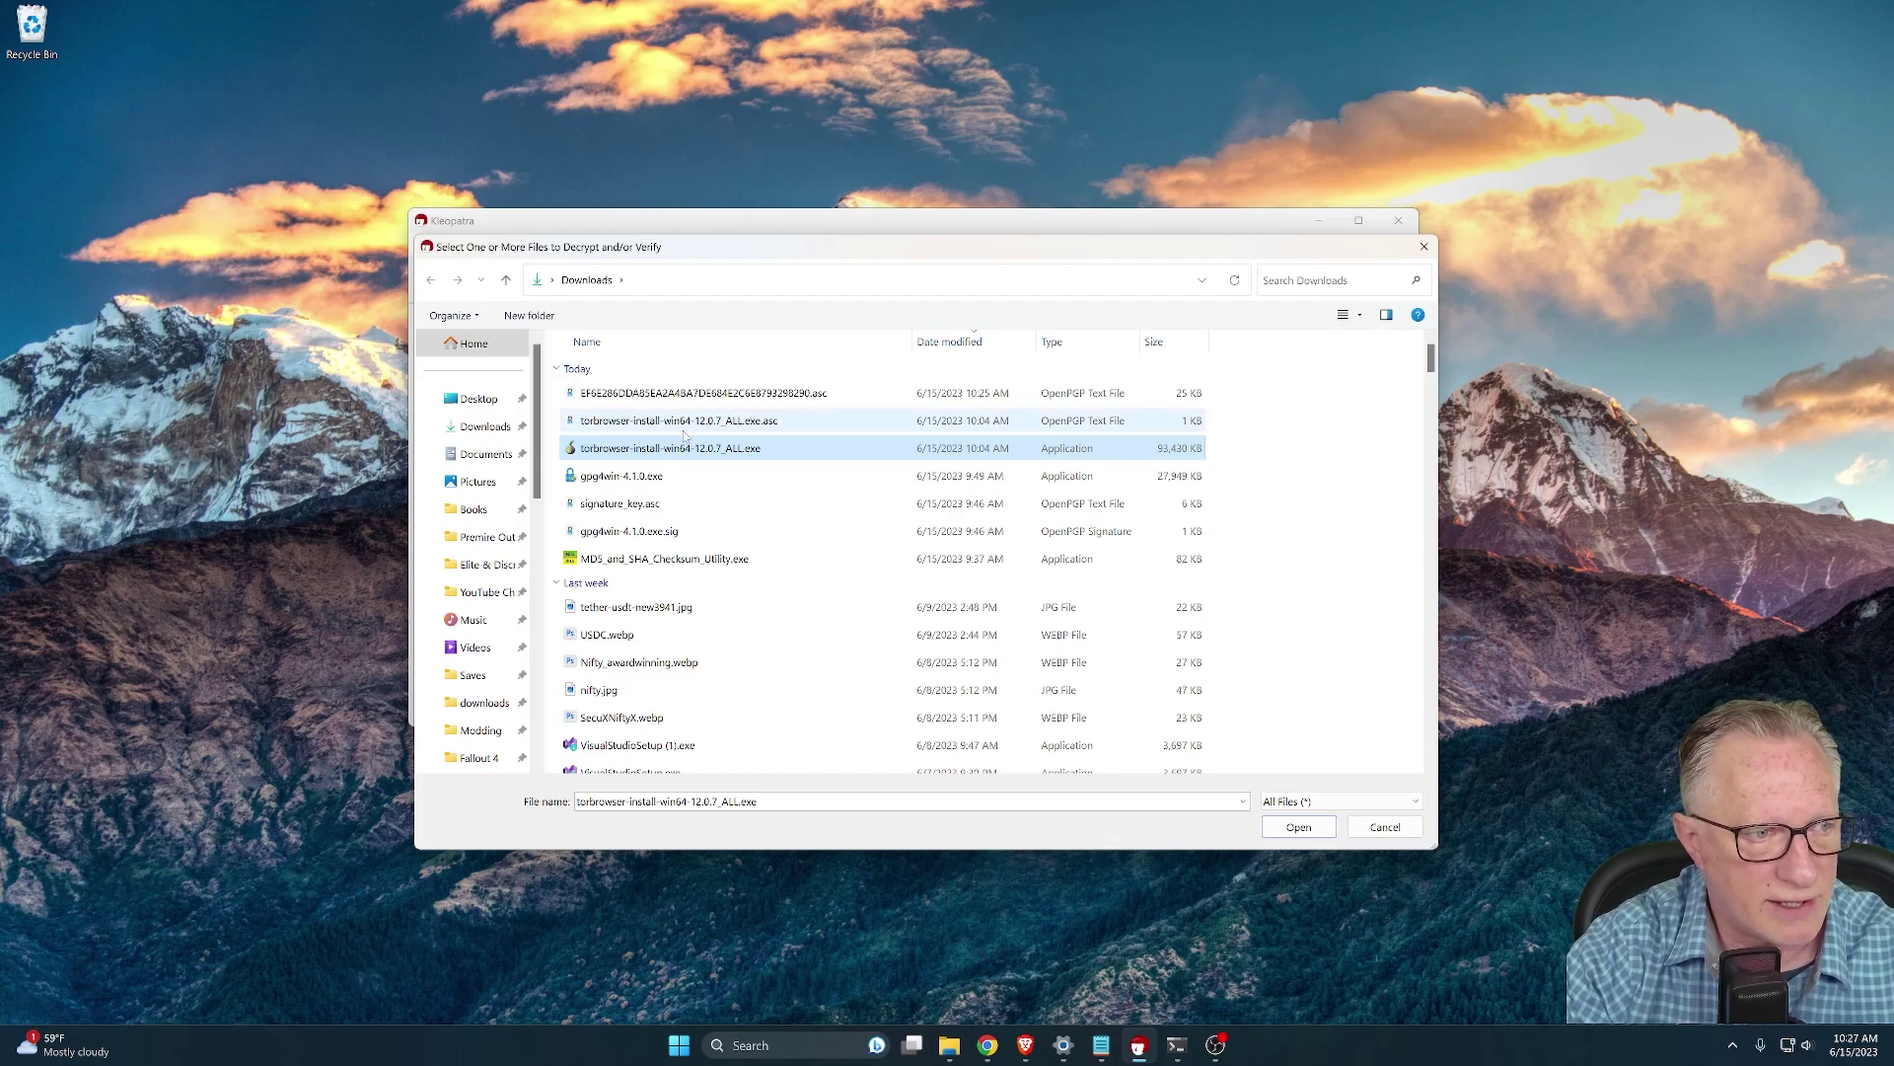
left_click(1300, 829)
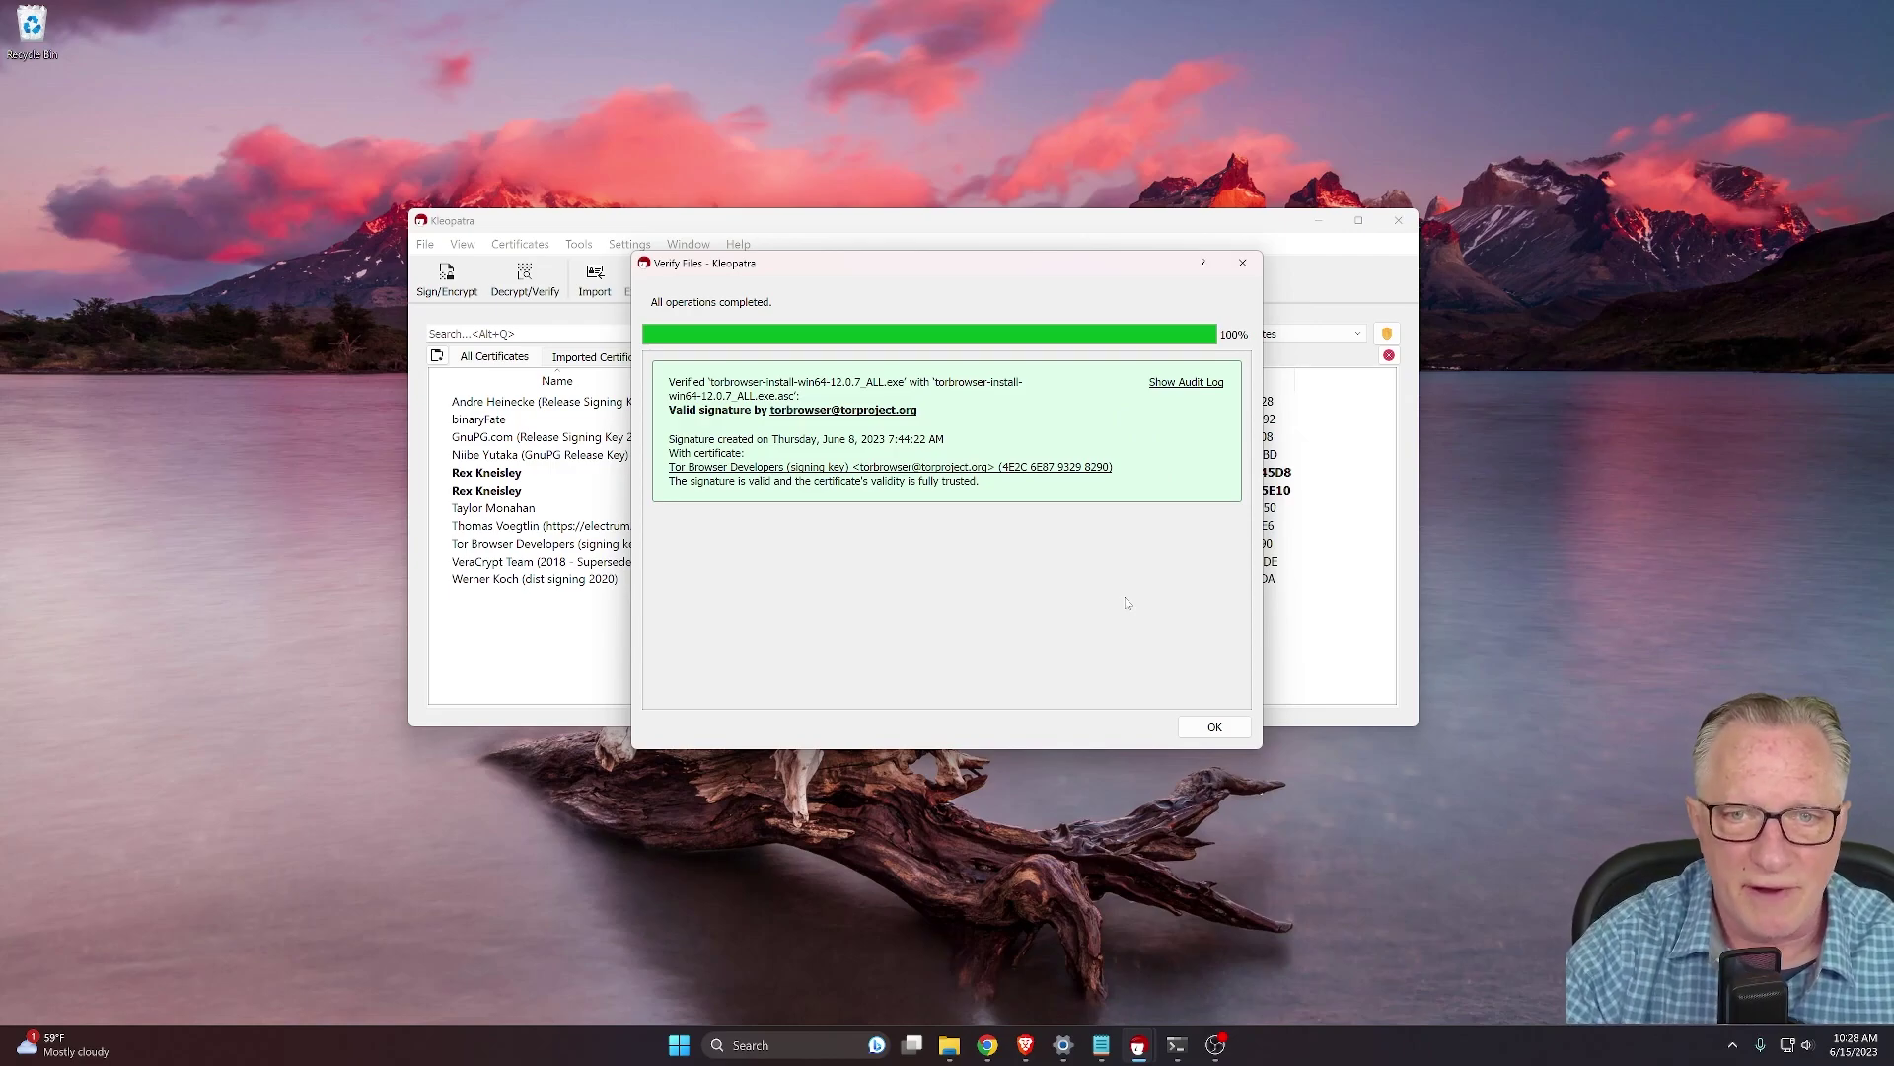
left_click(1215, 726)
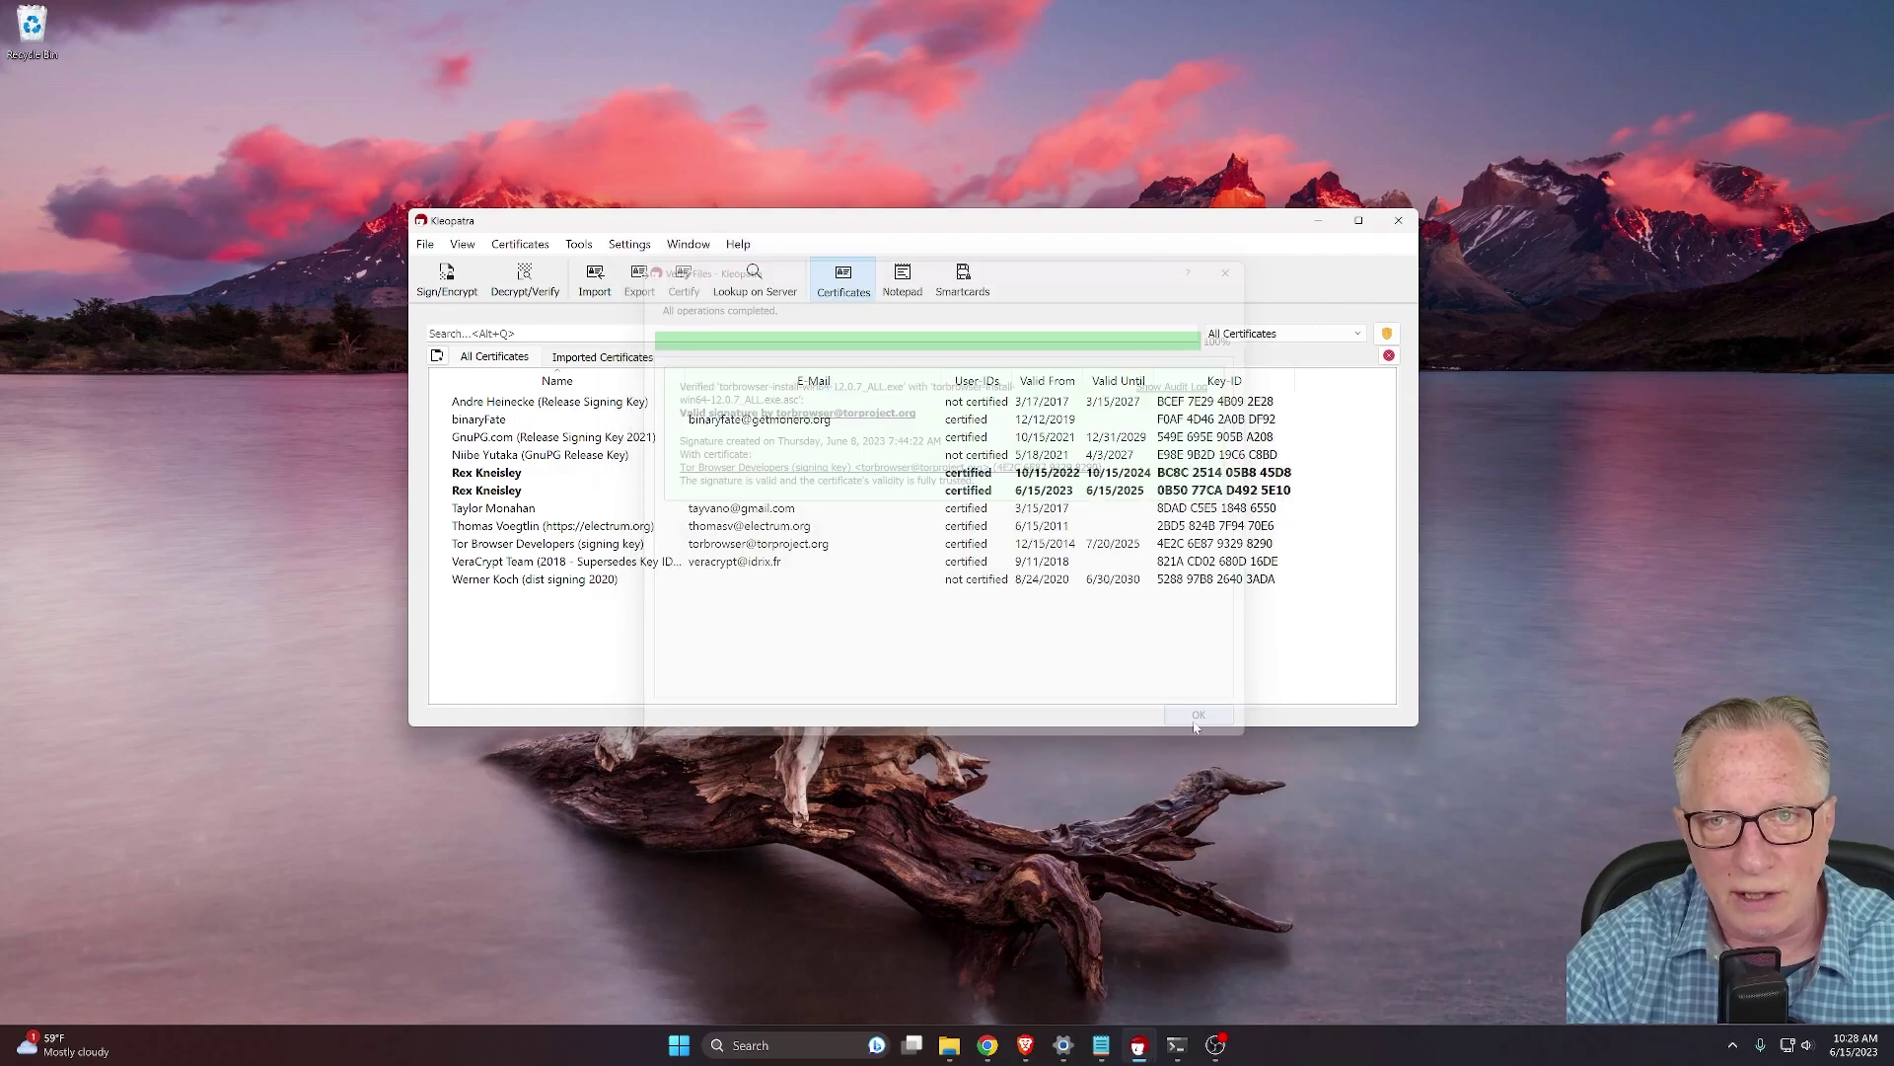
Close Kleopatra and launch the Tor Browser installer from Downloads in English
left_click(1398, 220)
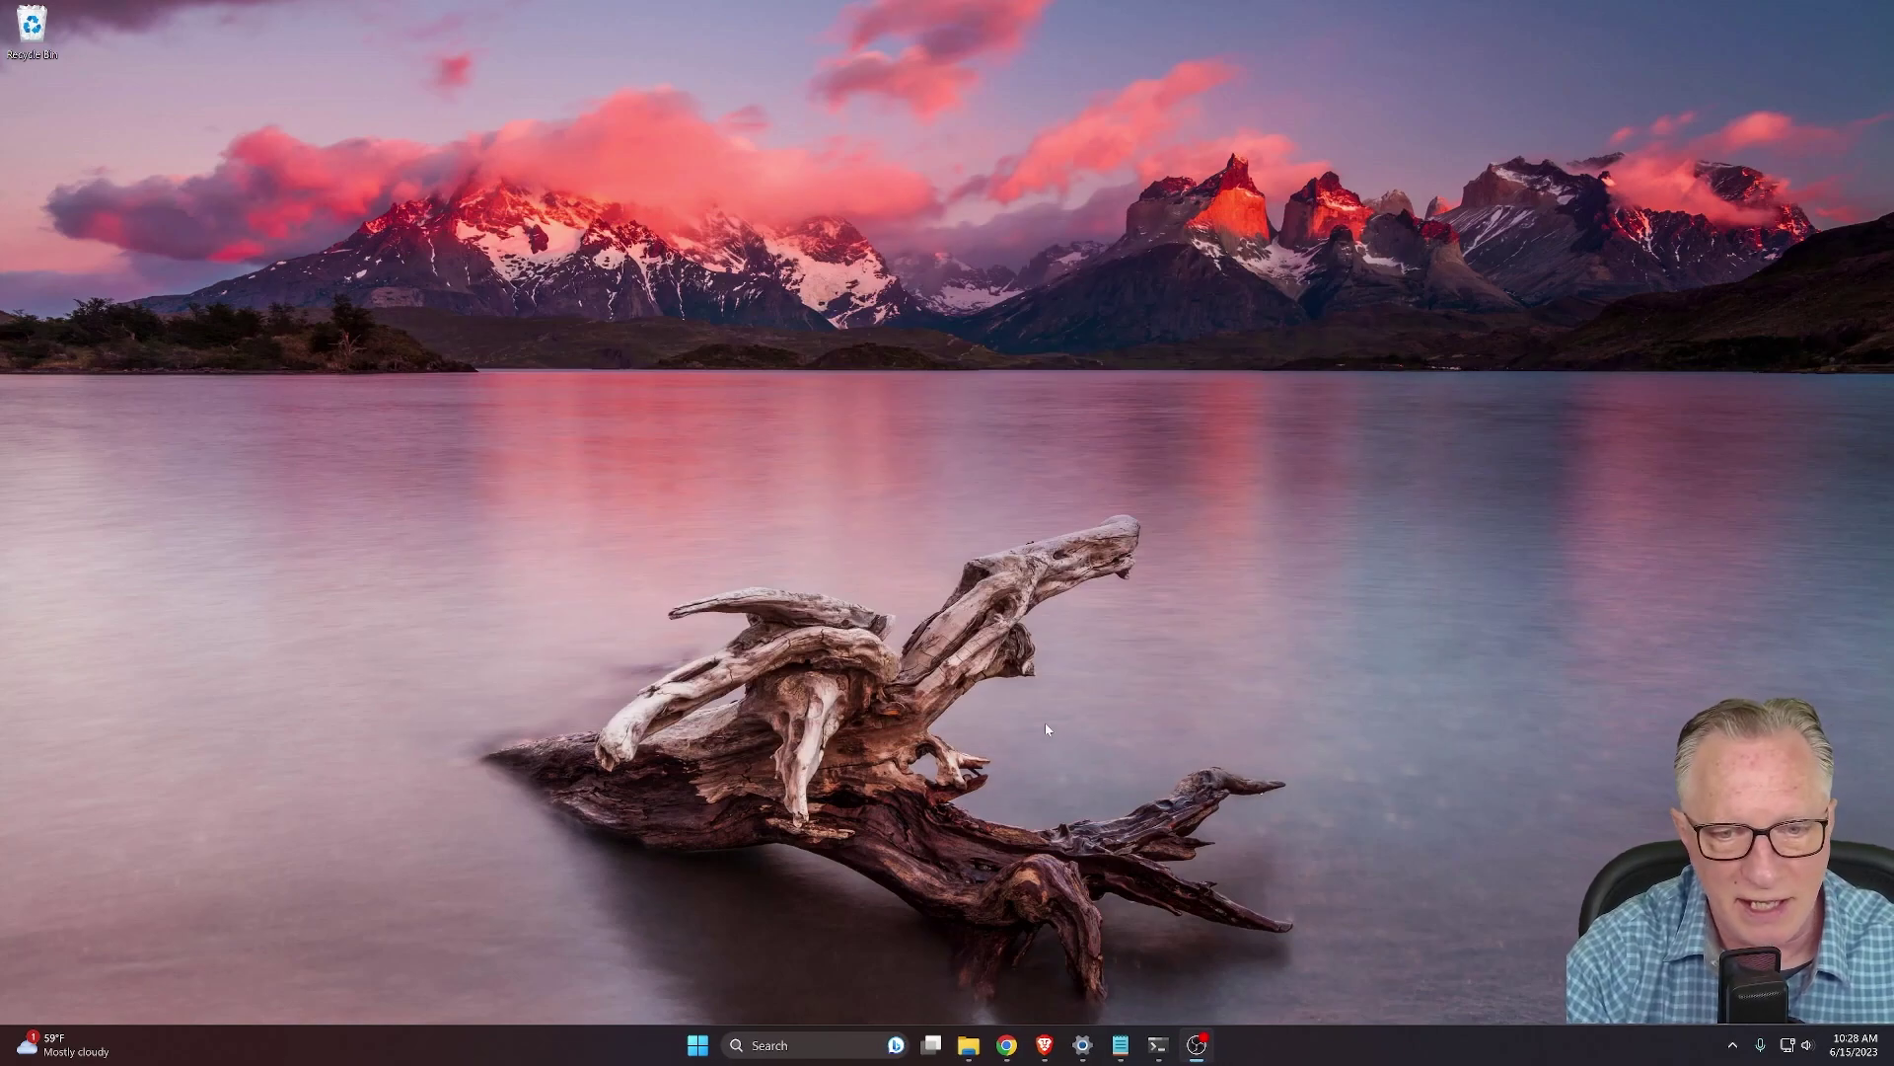
left_click(971, 1048)
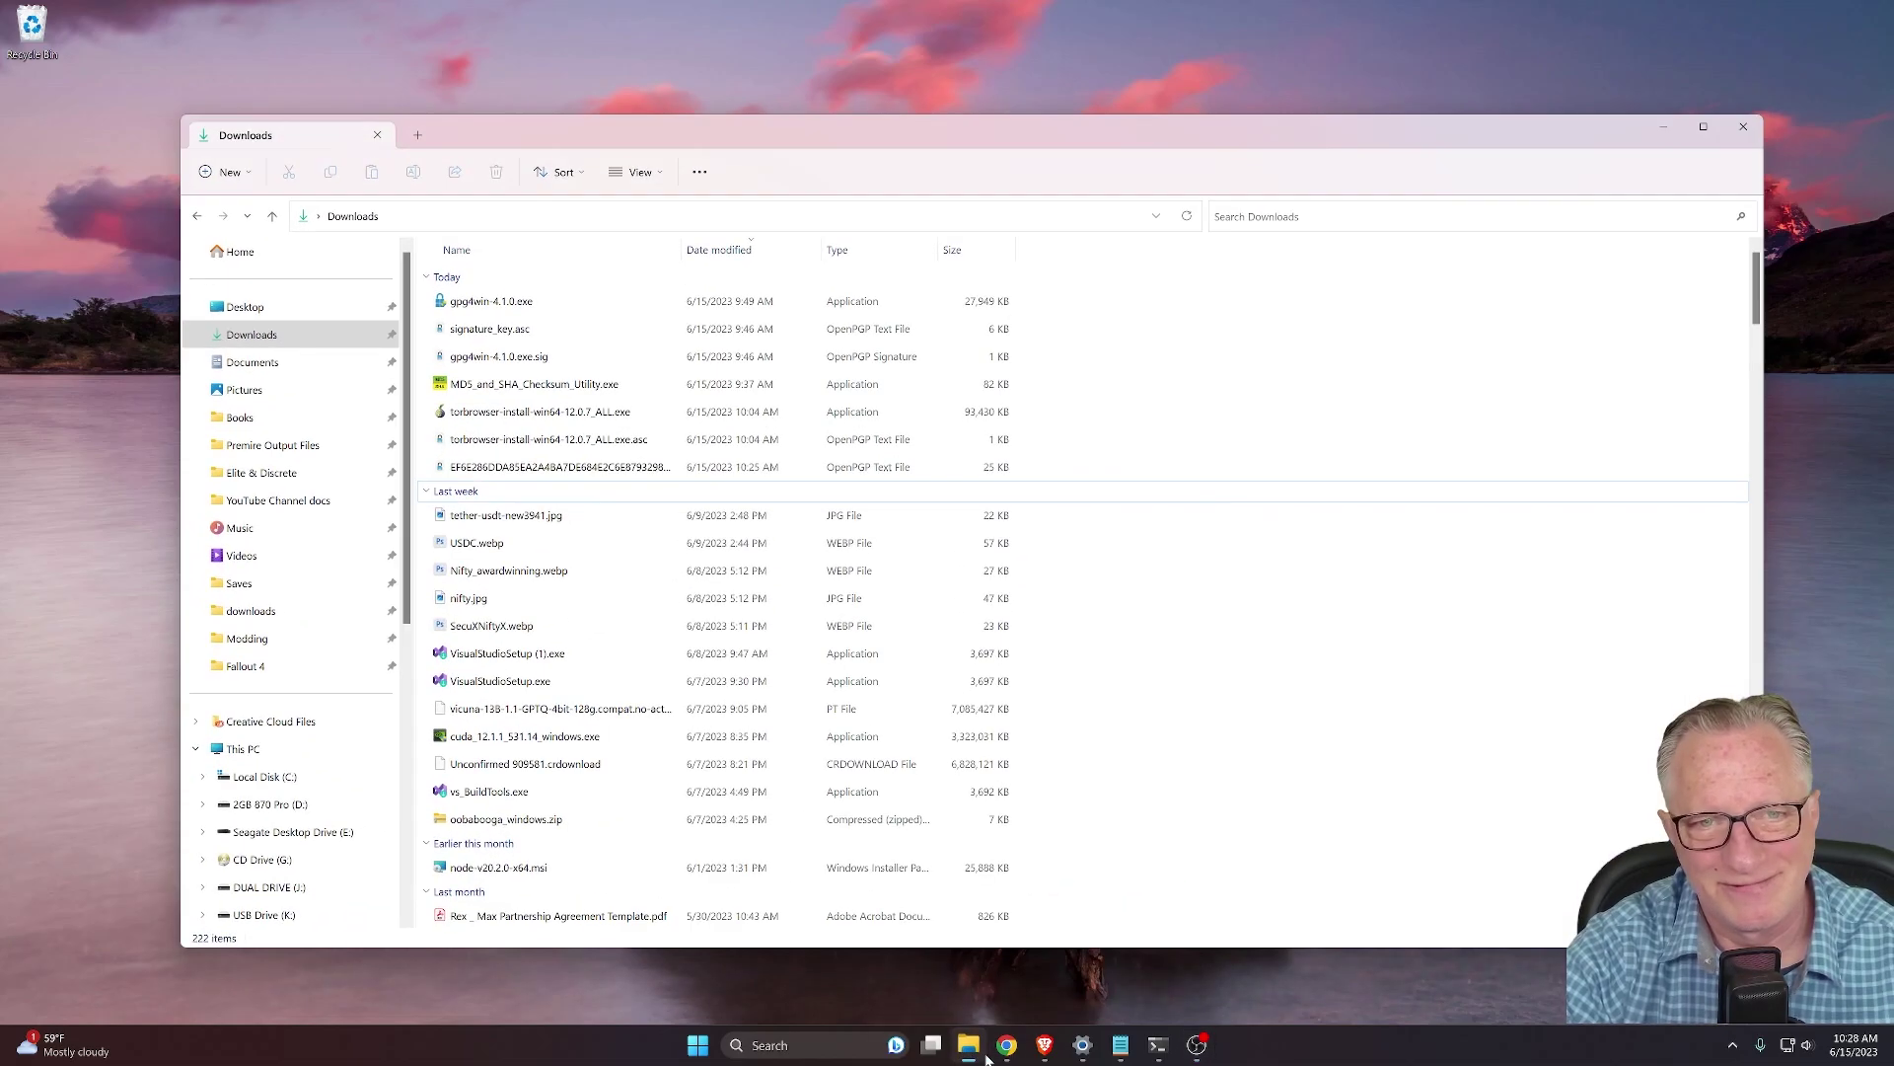
double_click(555, 412)
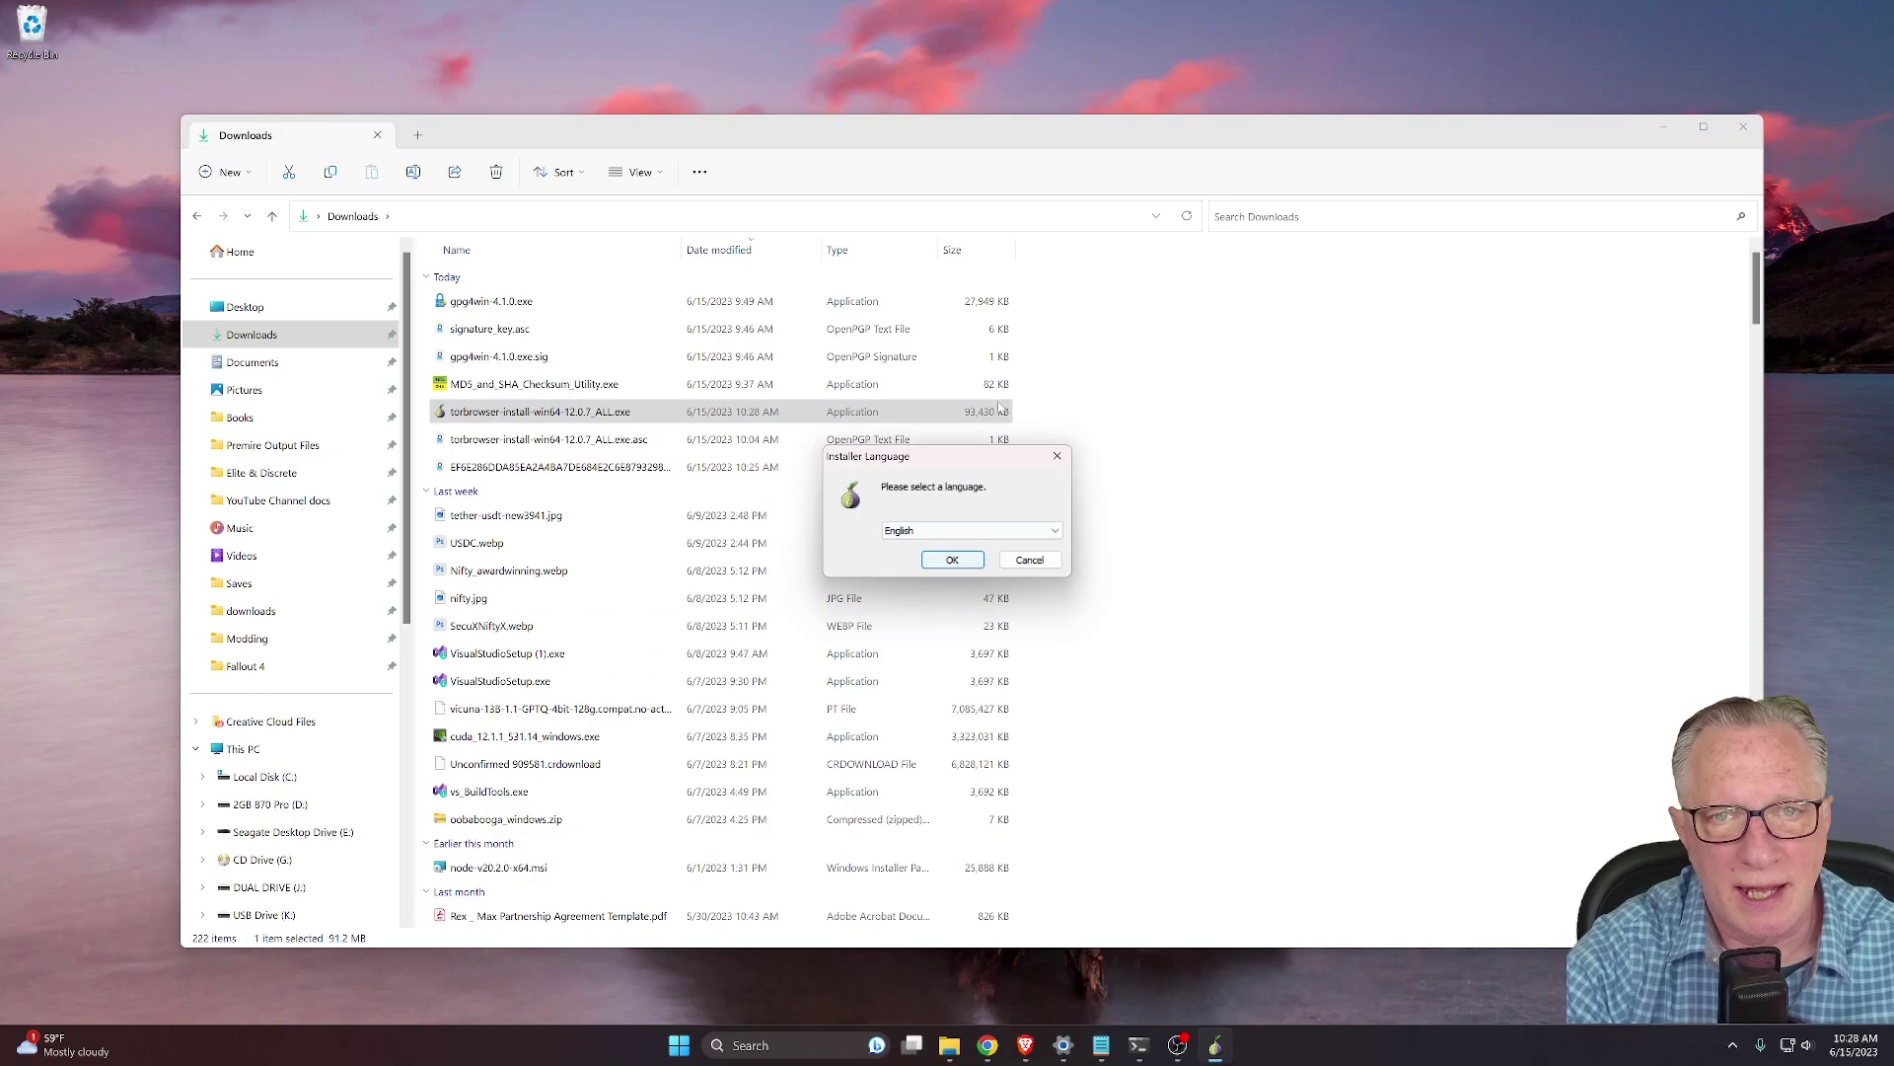
left_click(1662, 126)
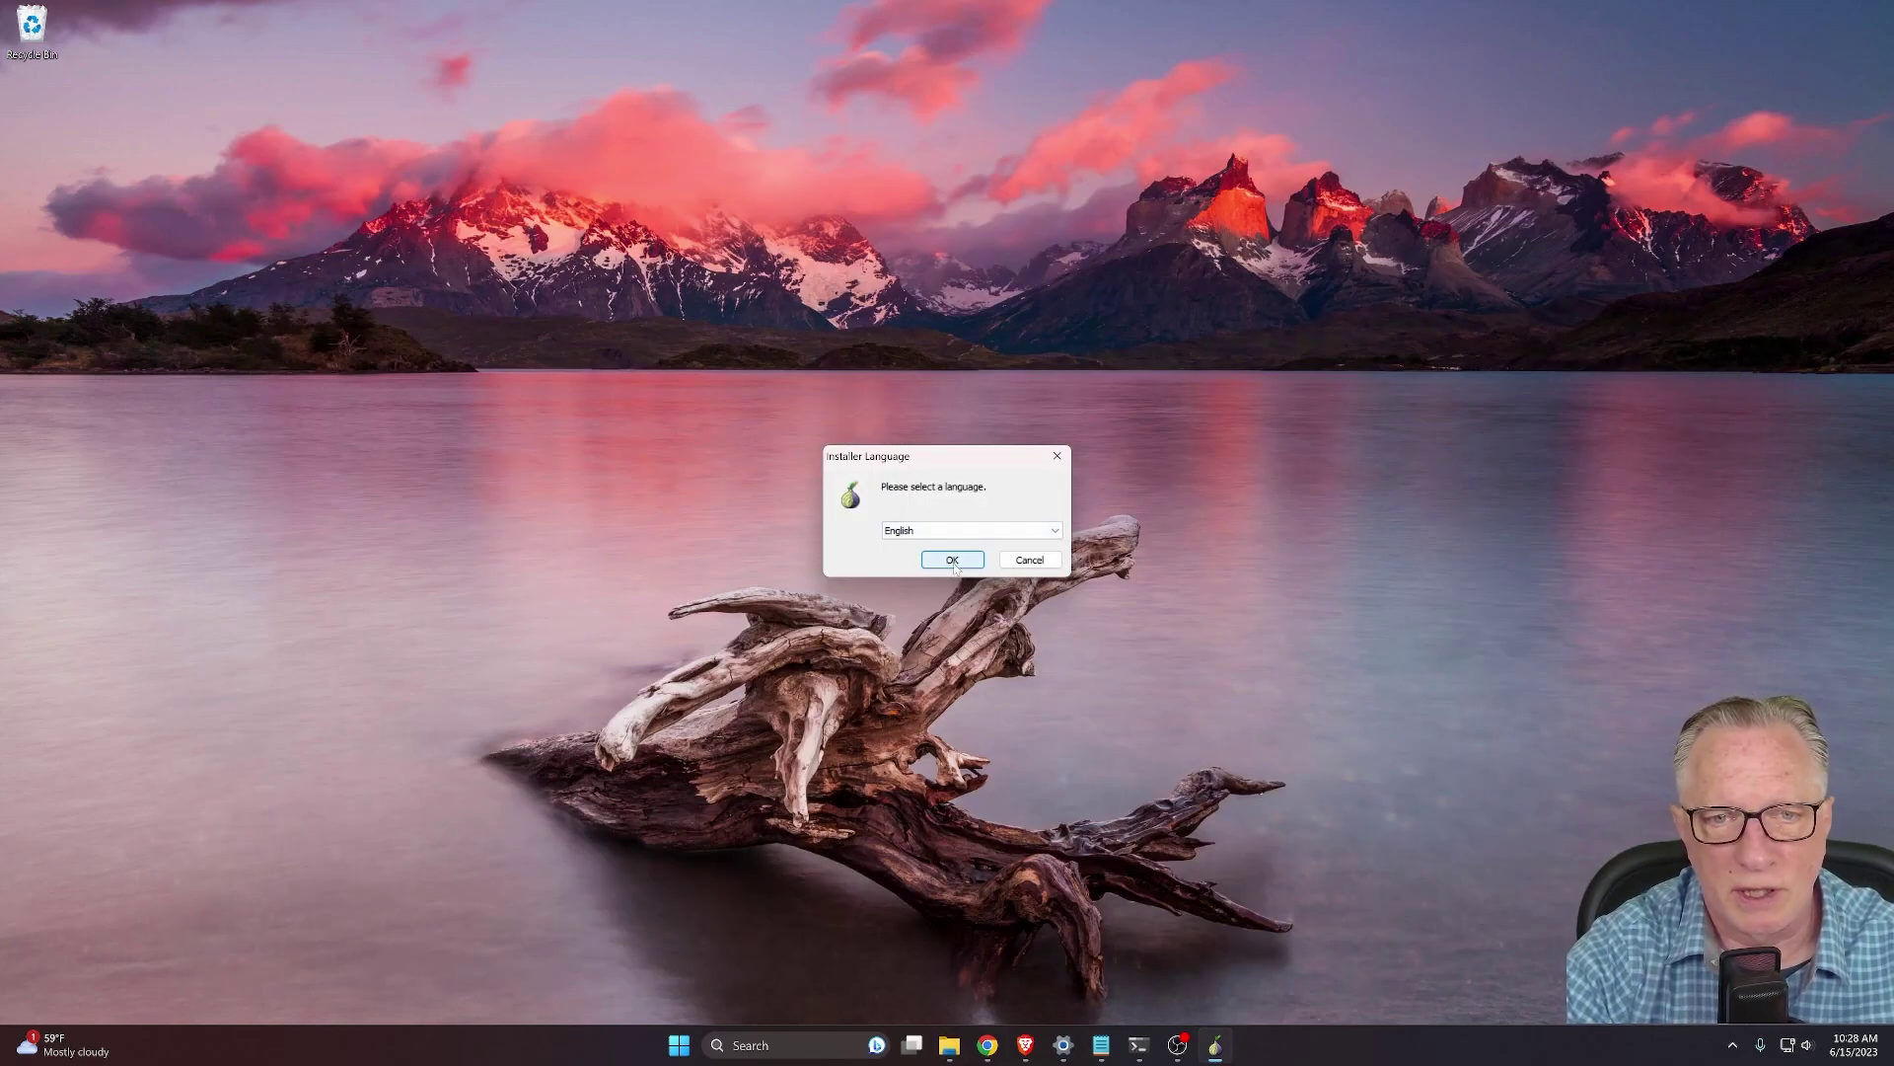
left_click(952, 560)
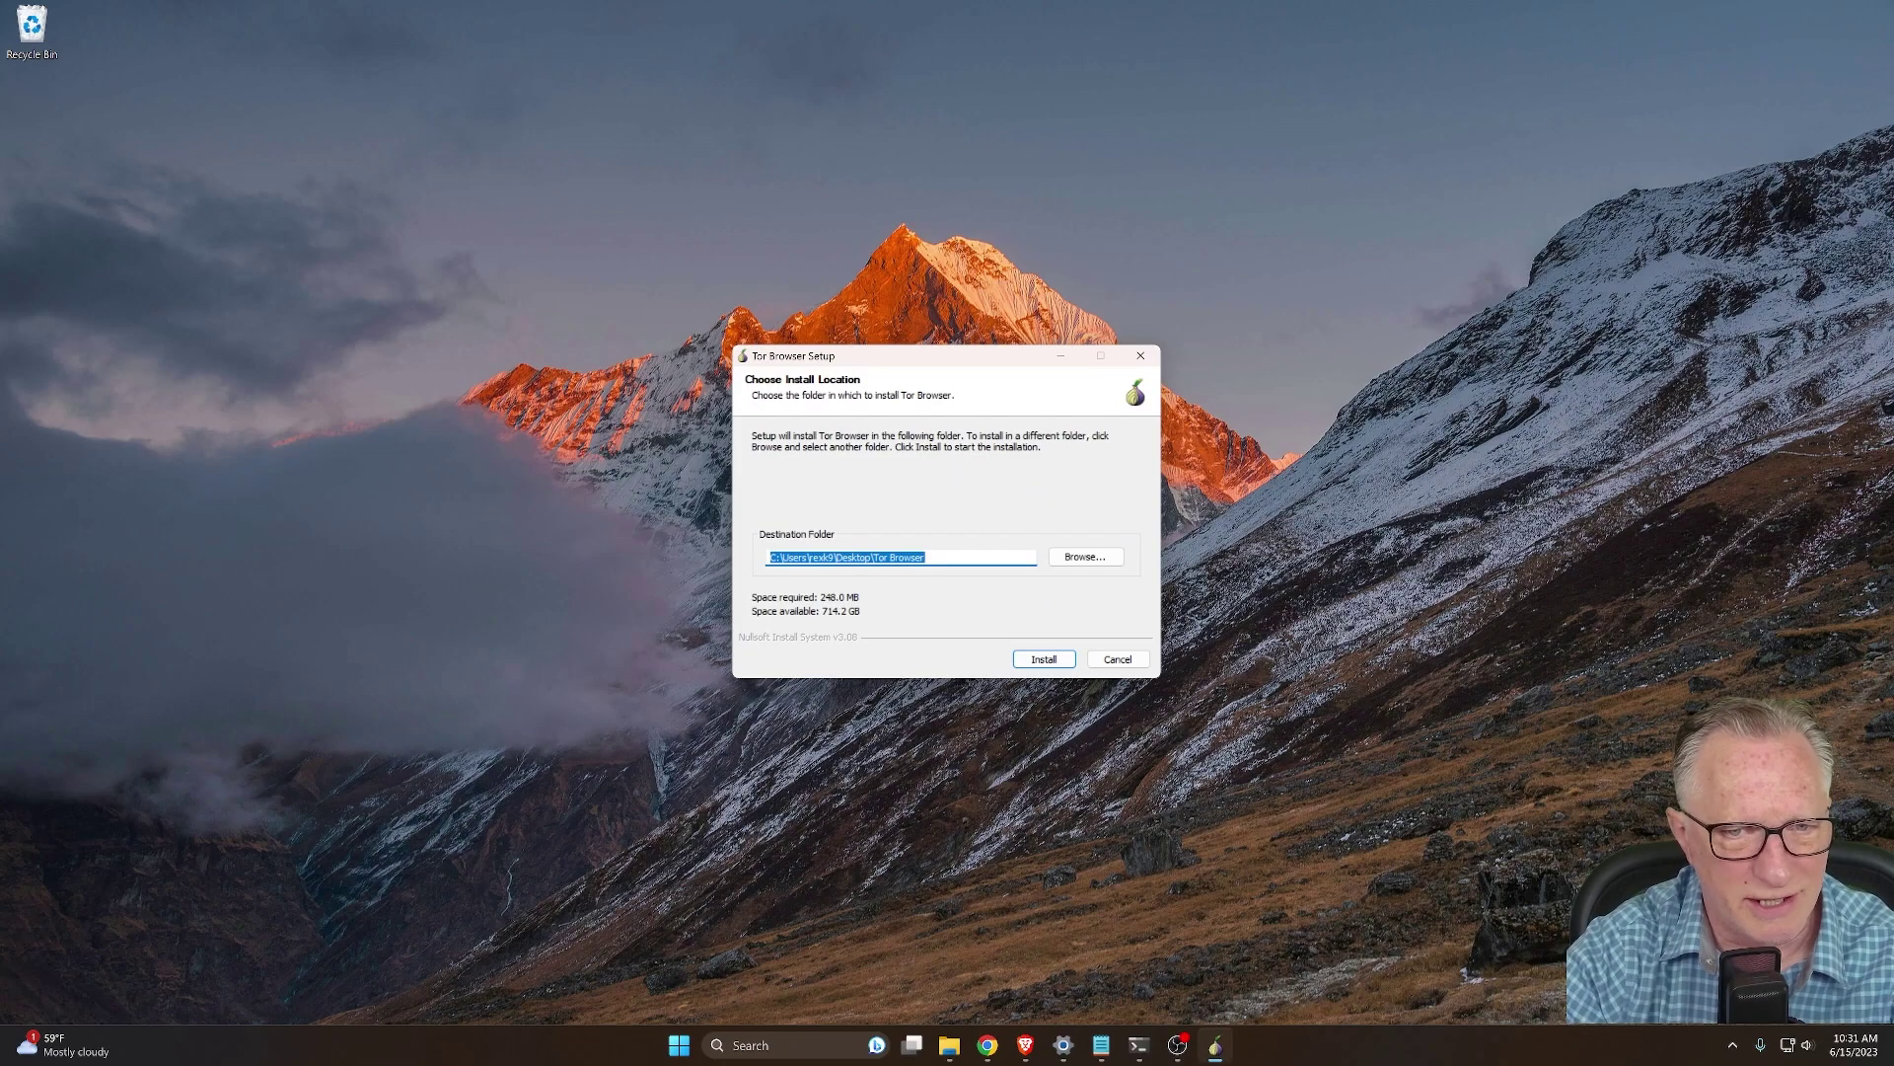
Change the destination folder to C:\Tor Browser and start the installation
left_click(837, 557)
left_click_drag(837, 558, 872, 557)
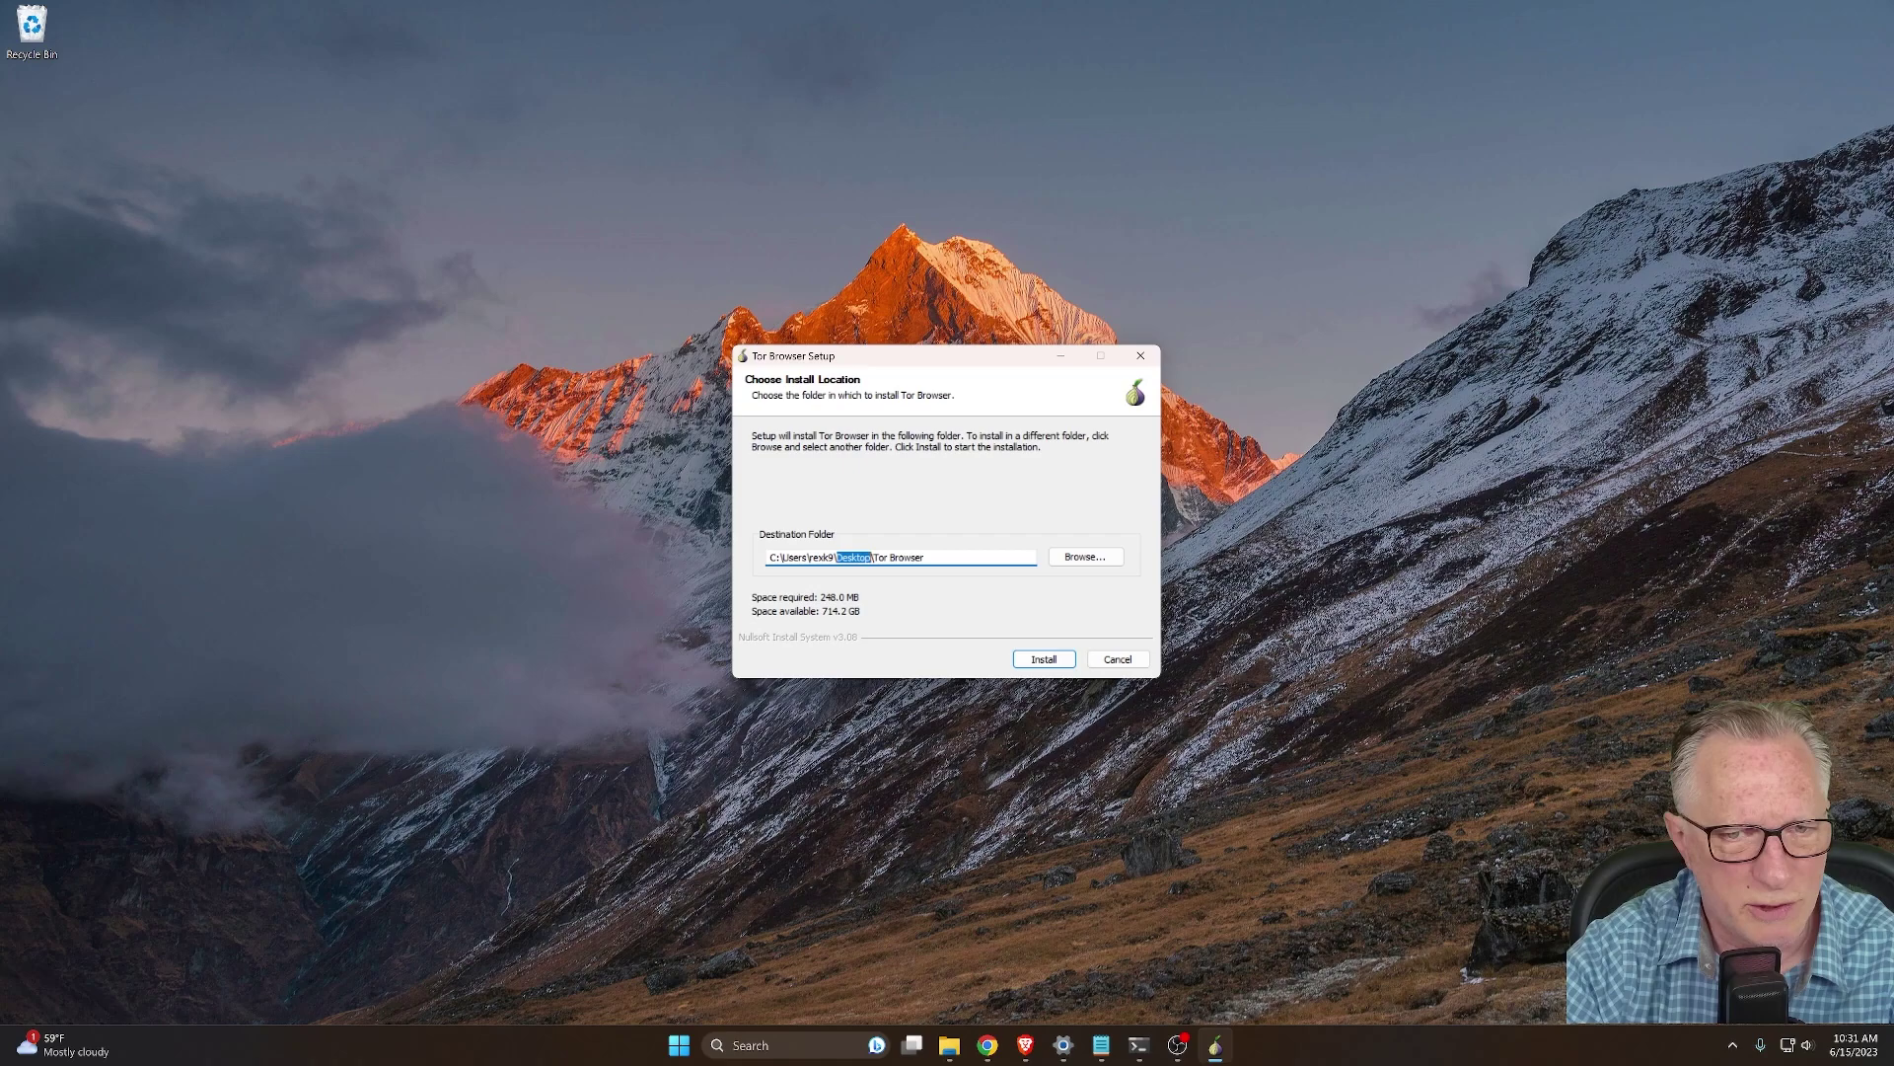
left_click(872, 557)
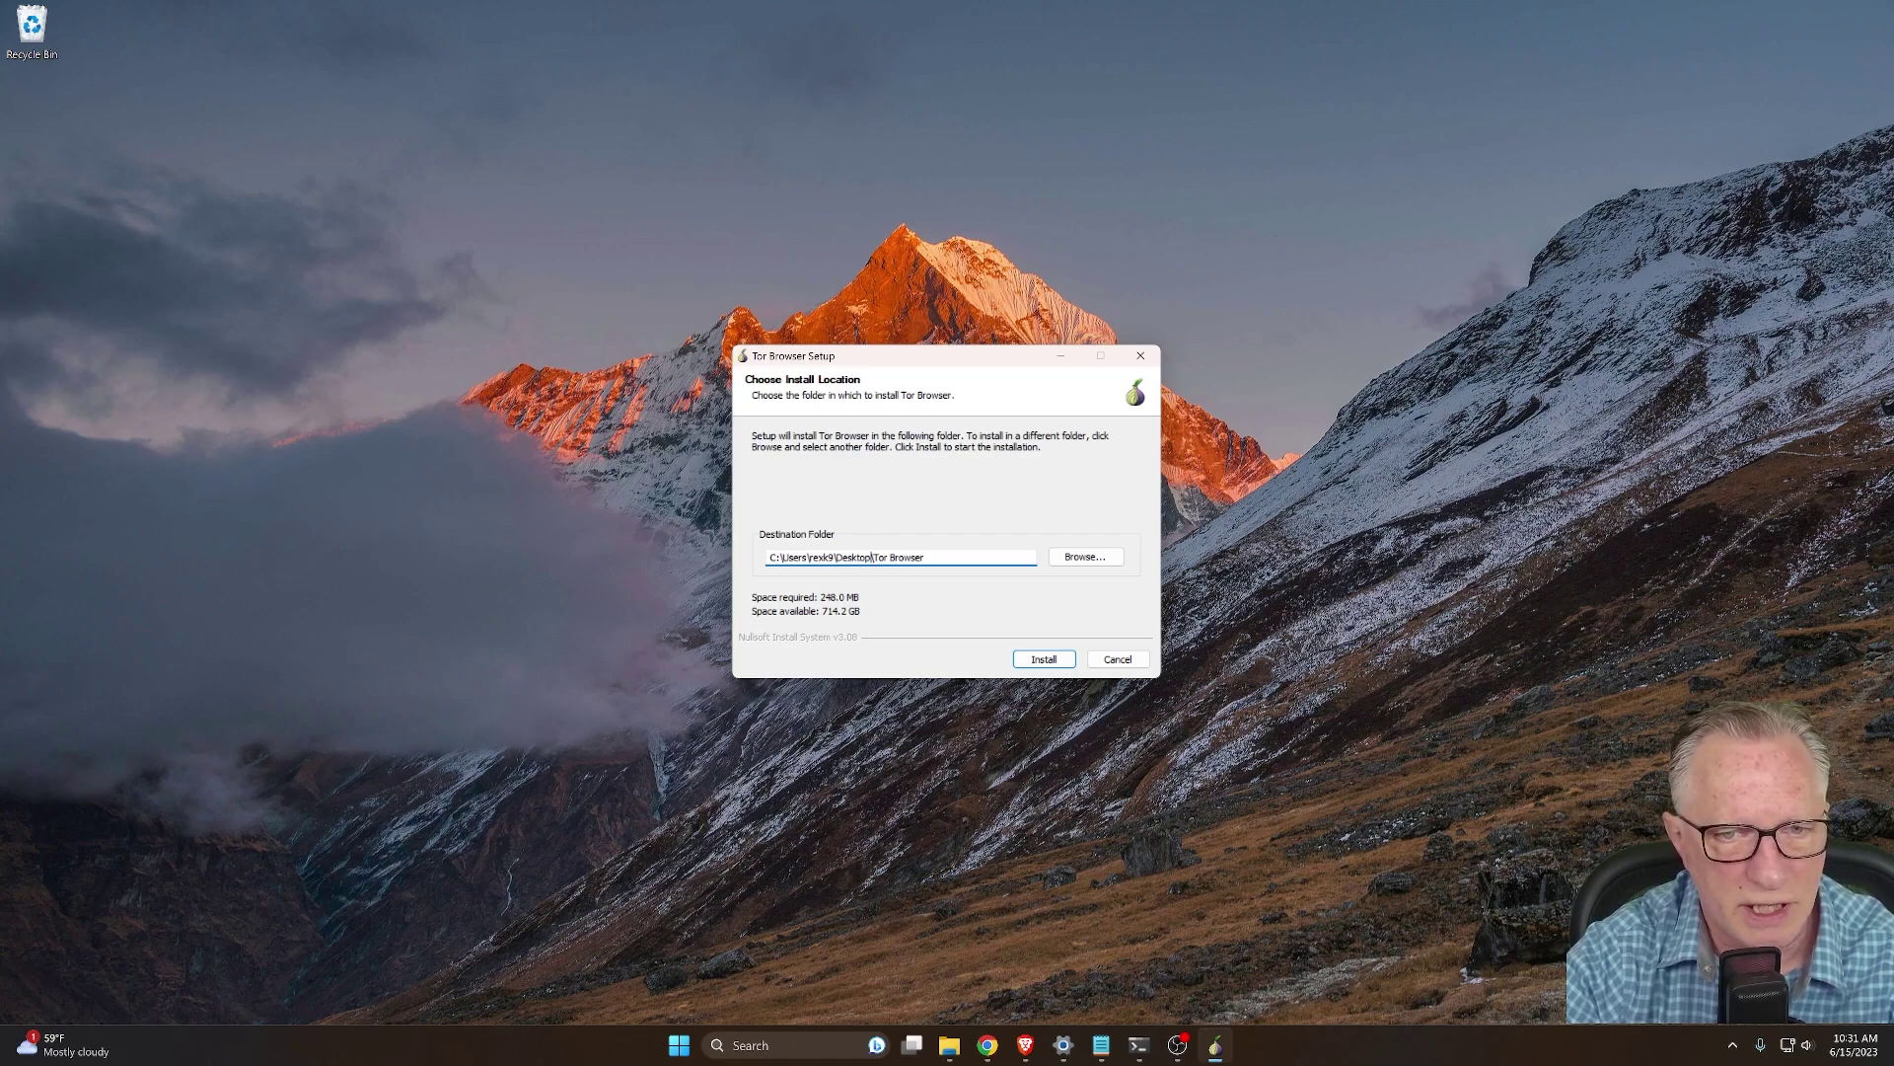
key("BackSpace")
key("BackSpace")
key("BackSpace")
key("BackSpace")
key("BackSpace")
key("BackSpace")
key("BackSpace")
key("BackSpace")
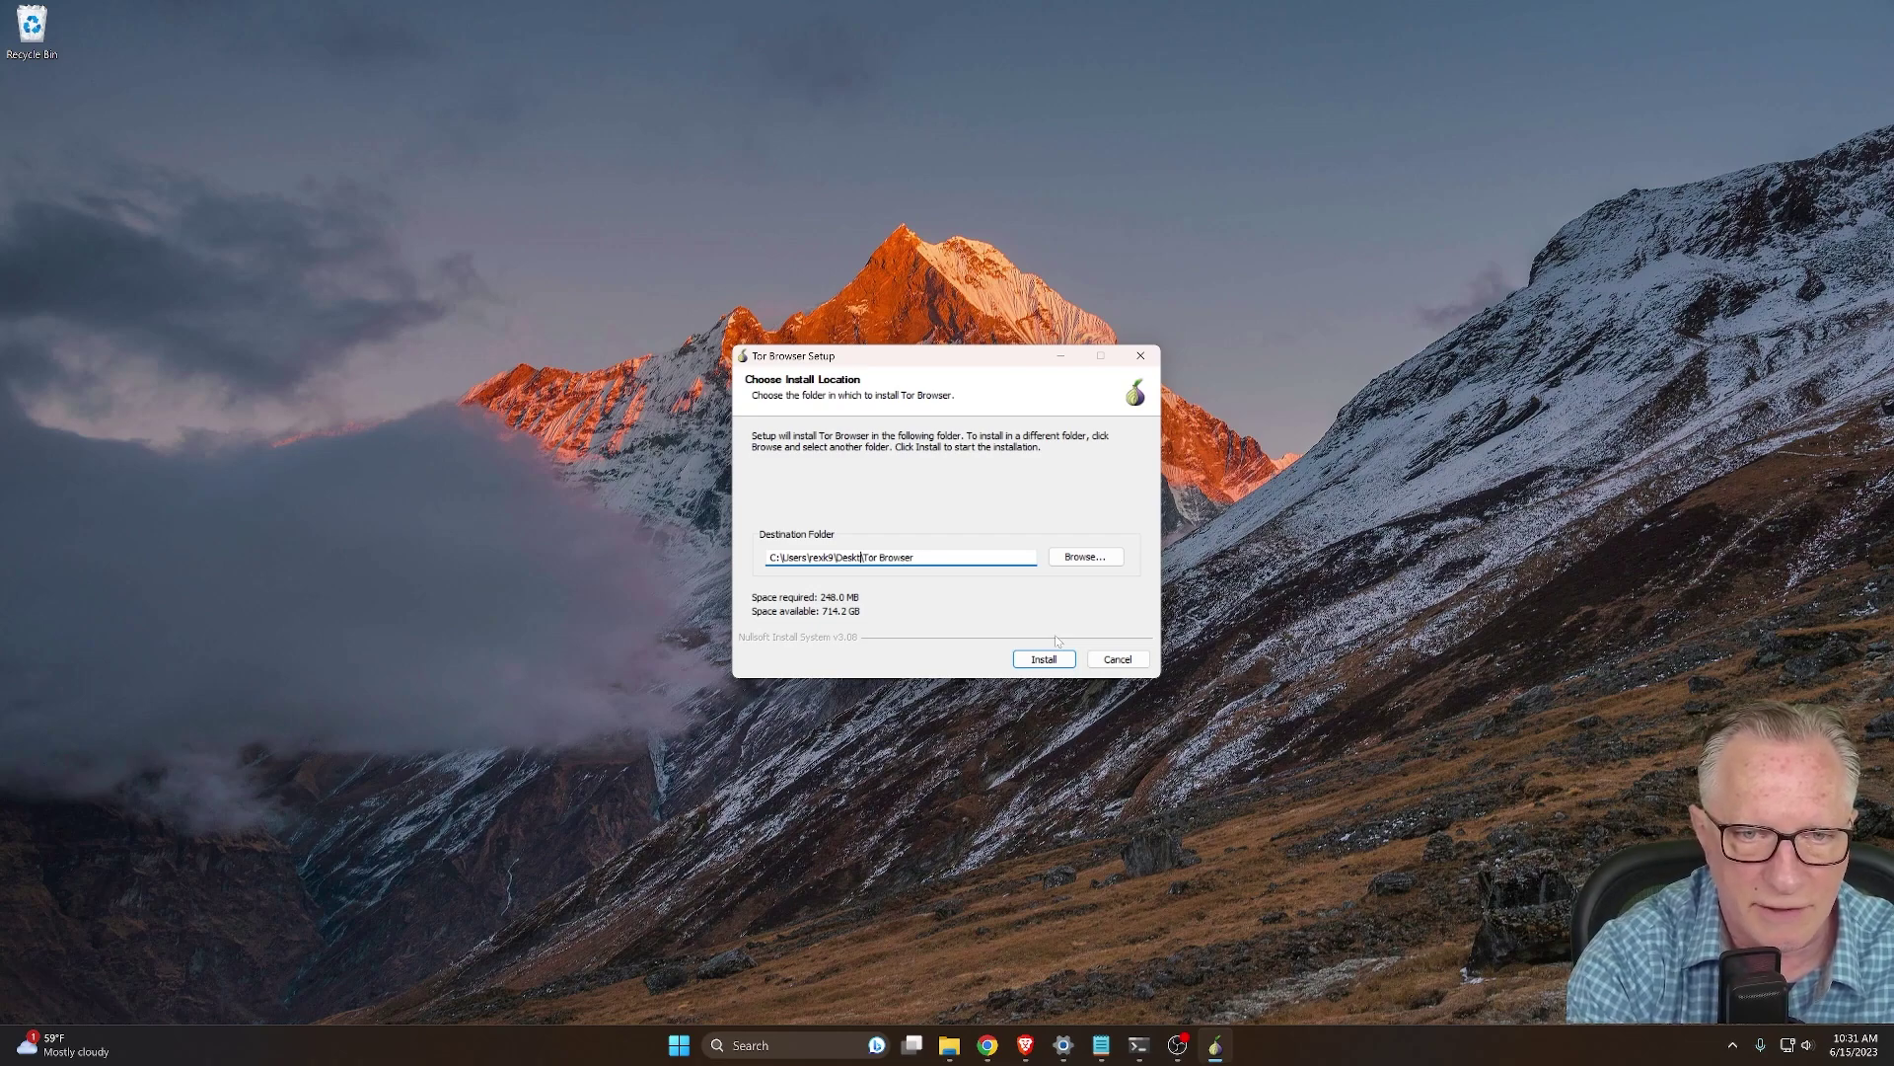
key("BackSpace")
key("BackSpace")
key("BackSpace")
key("BackSpace")
key("BackSpace")
key("BackSpace")
key("BackSpace")
key("BackSpace")
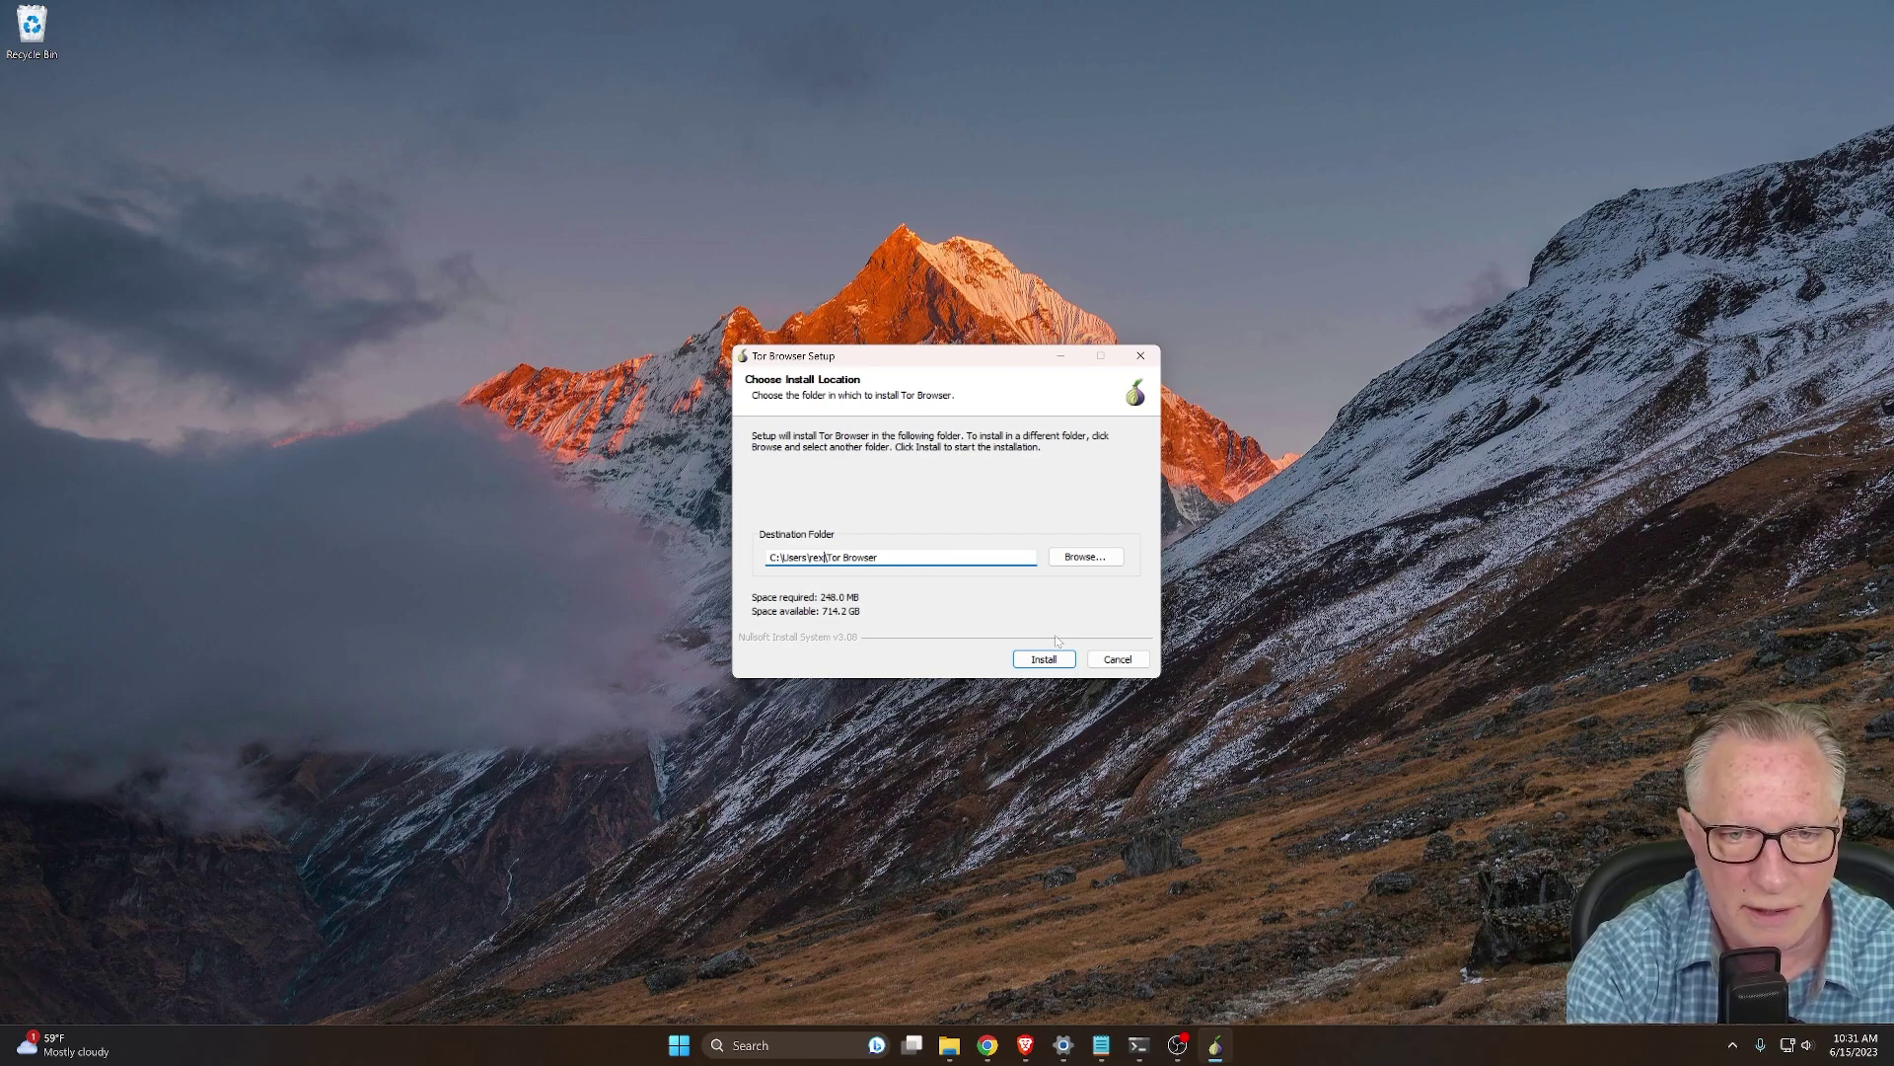
key("BackSpace")
key("BackSpace")
key("BackSpace")
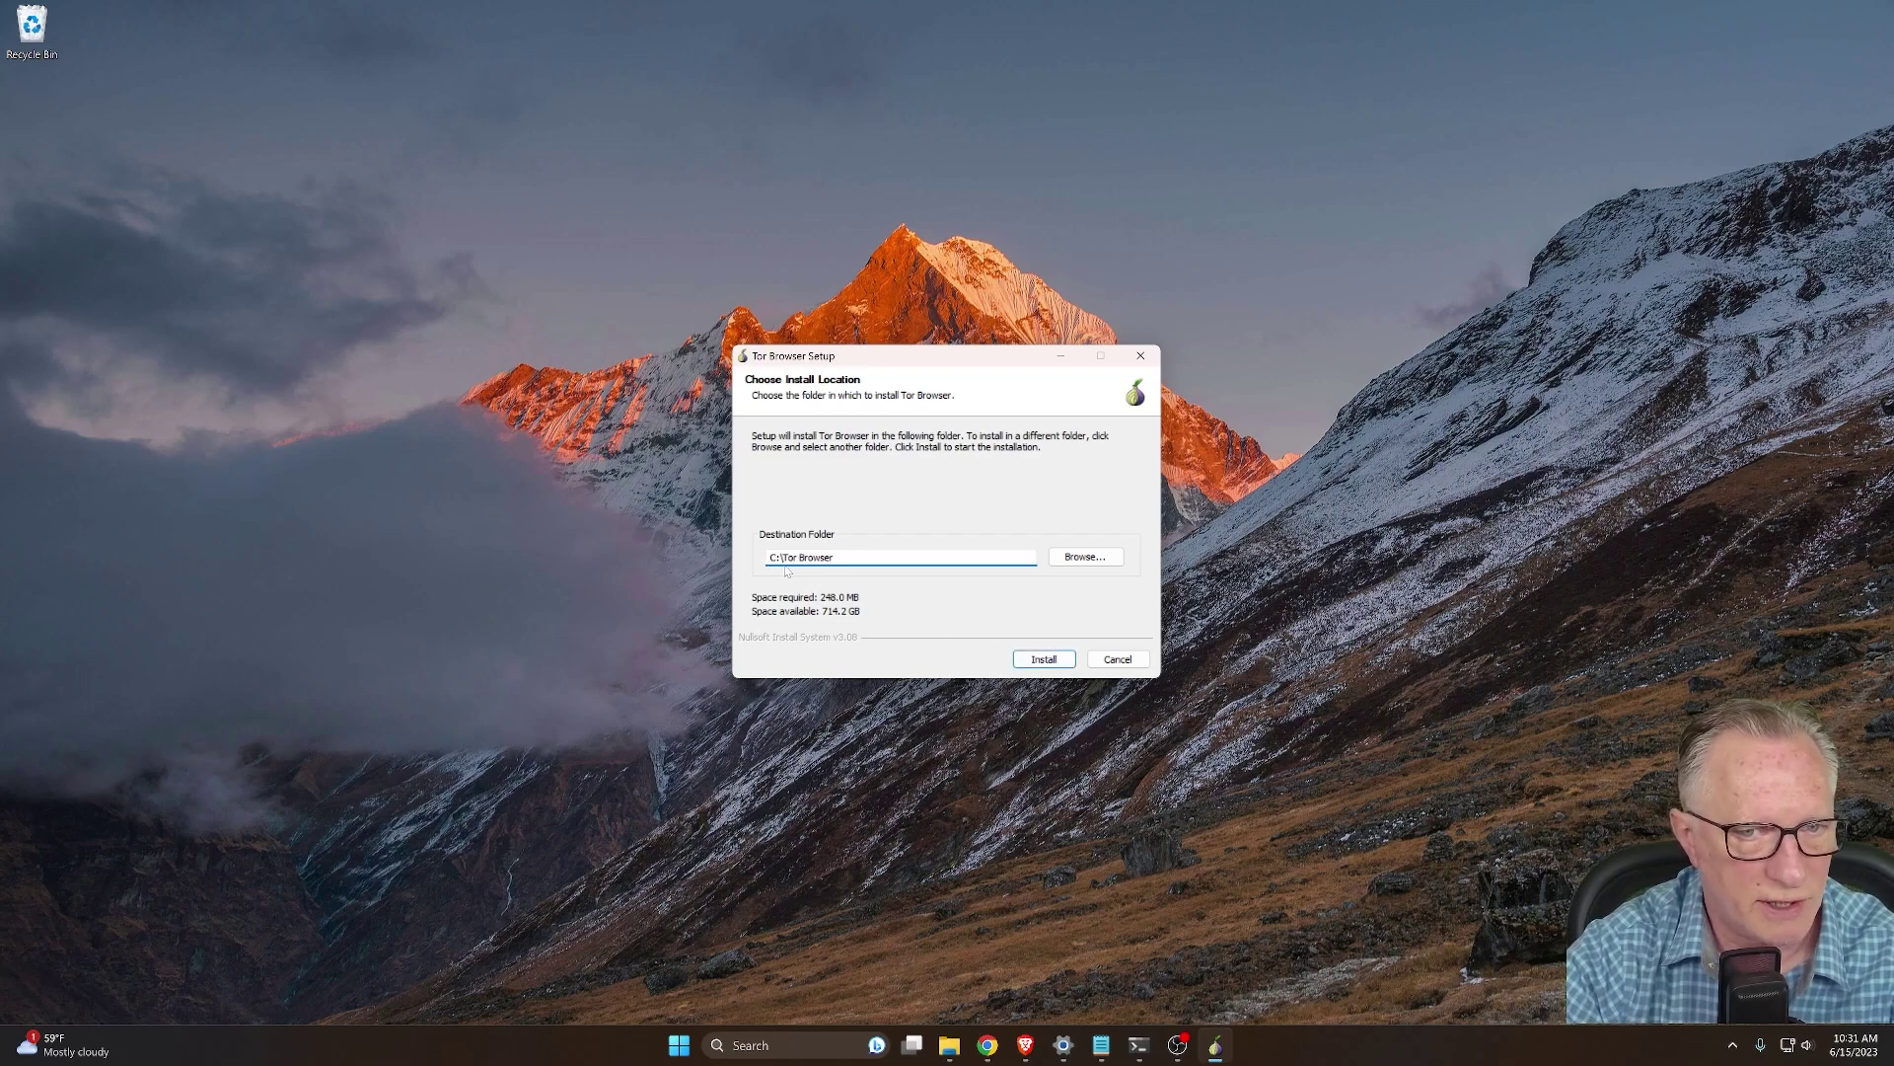
left_click(1044, 659)
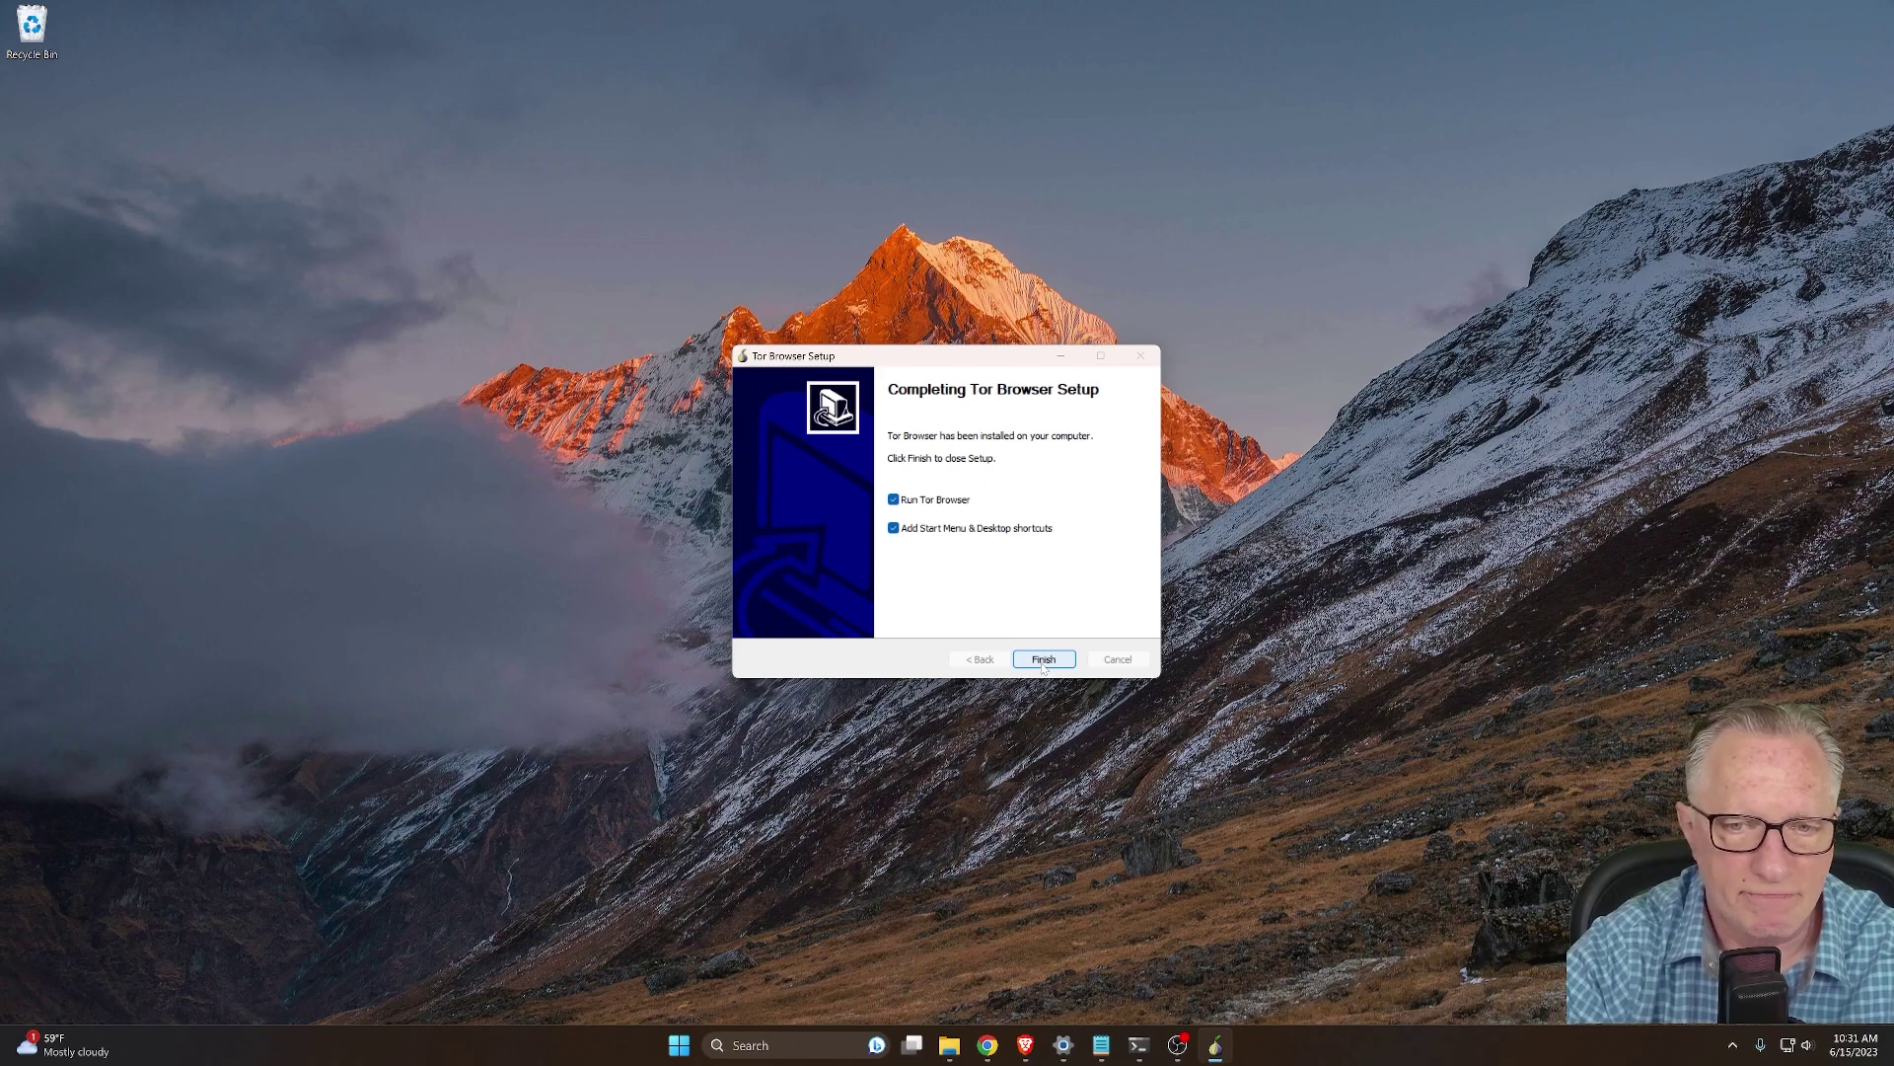
Launch Tor Browser, add the built-in obfs4 bridges, enable automatic connection, and connect
left_click(1043, 659)
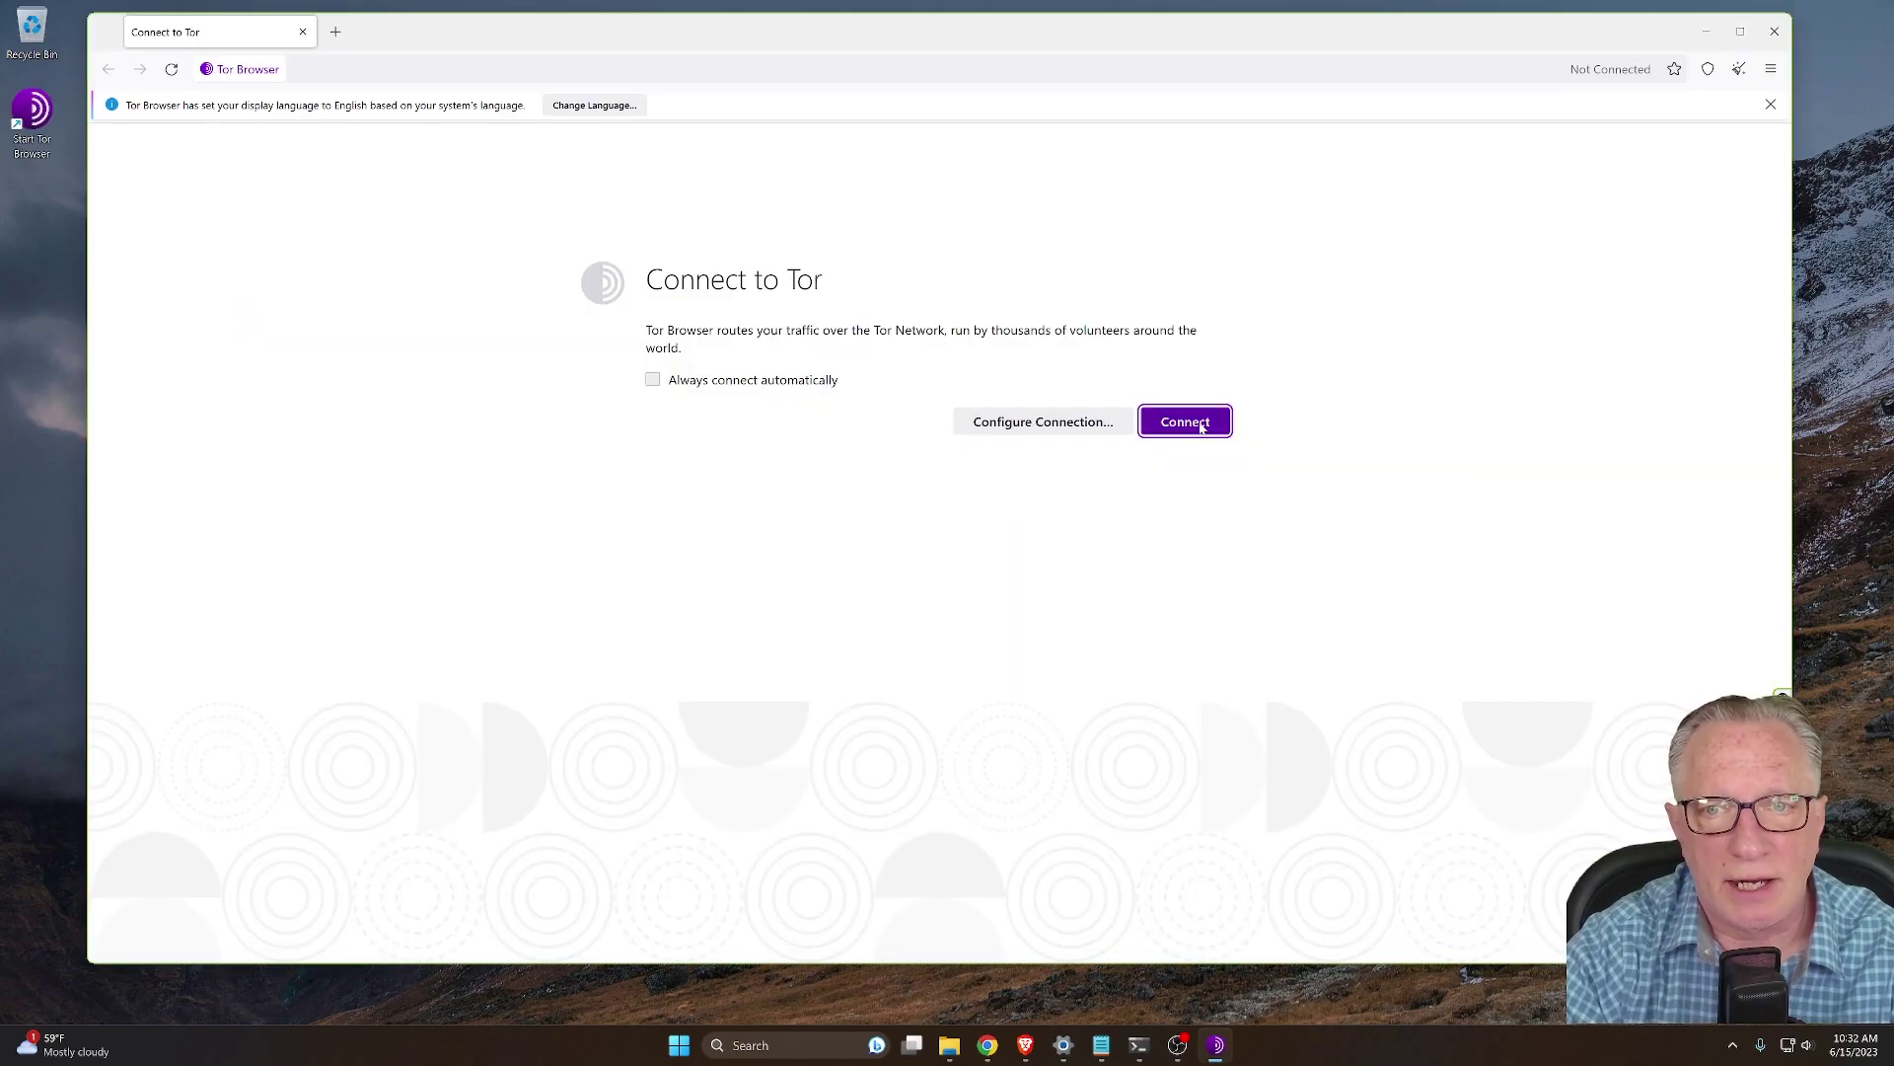
left_click(1061, 429)
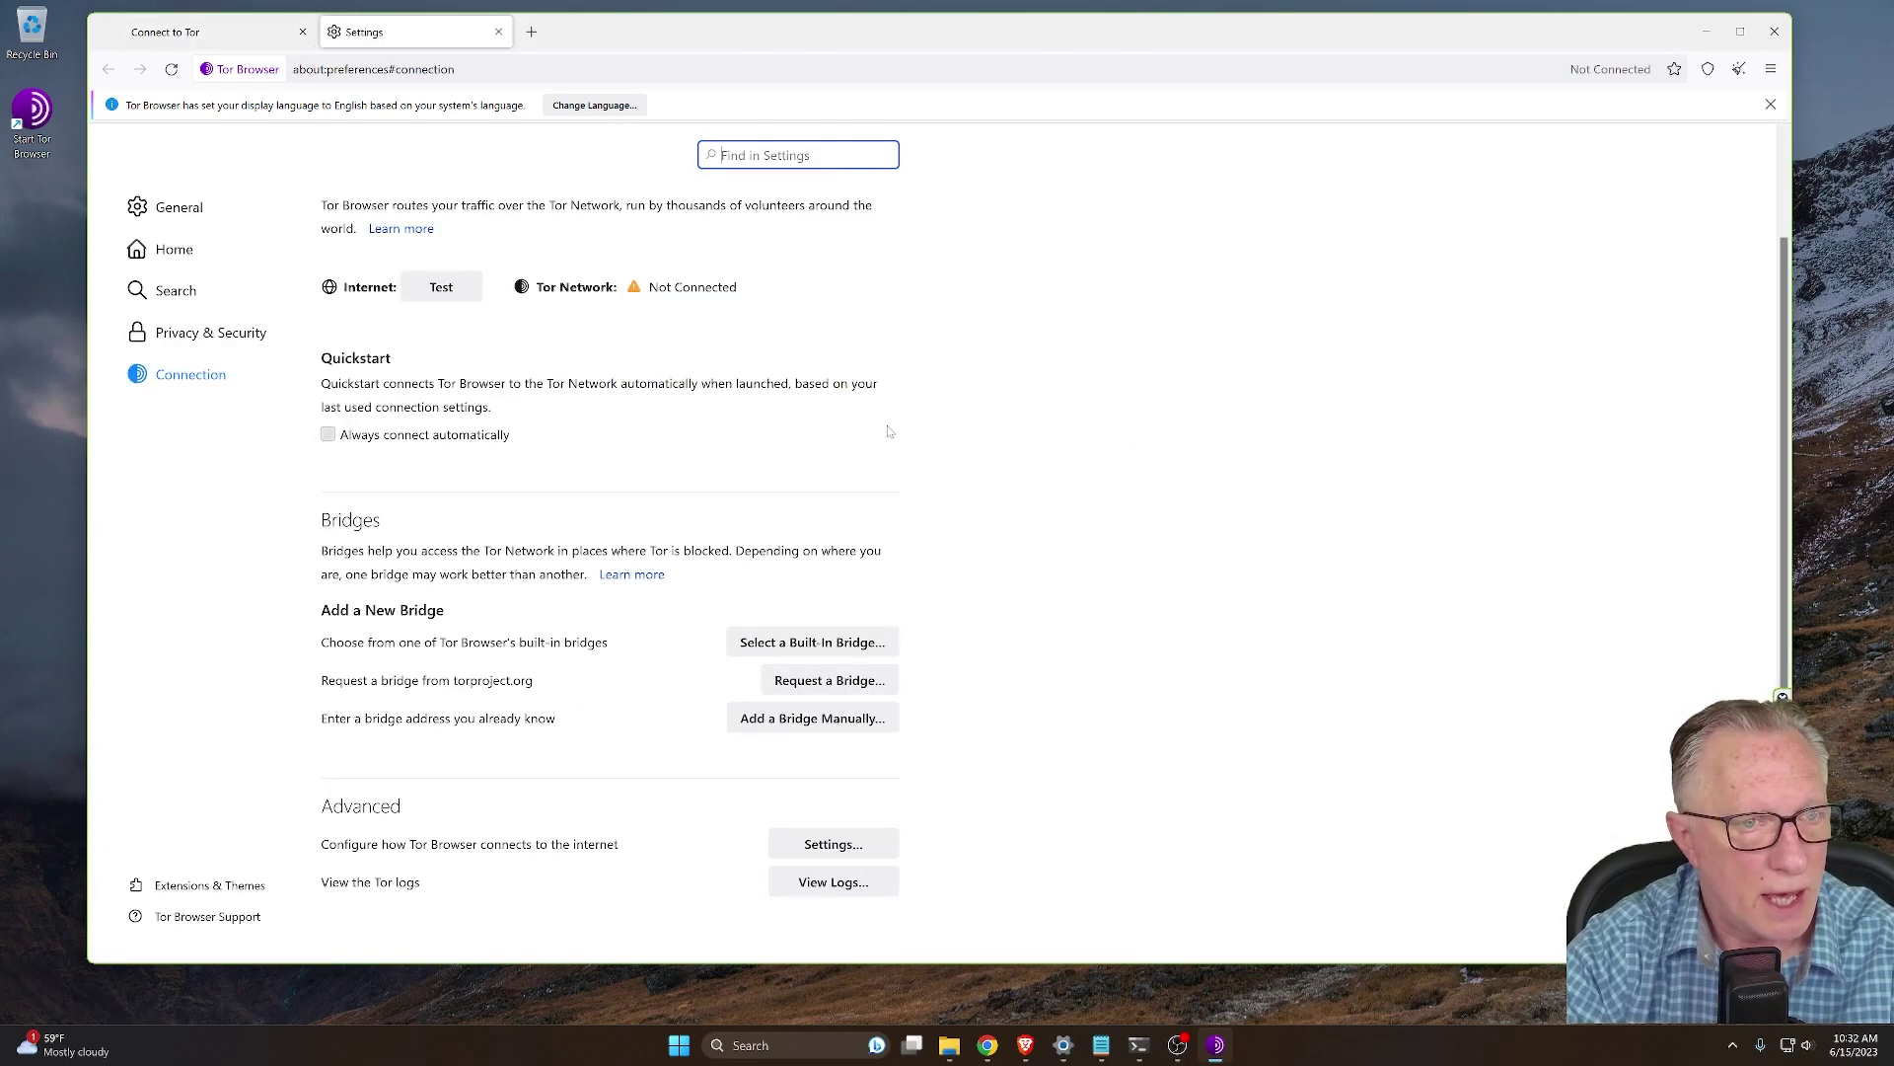
left_click(827, 641)
left_click(652, 413)
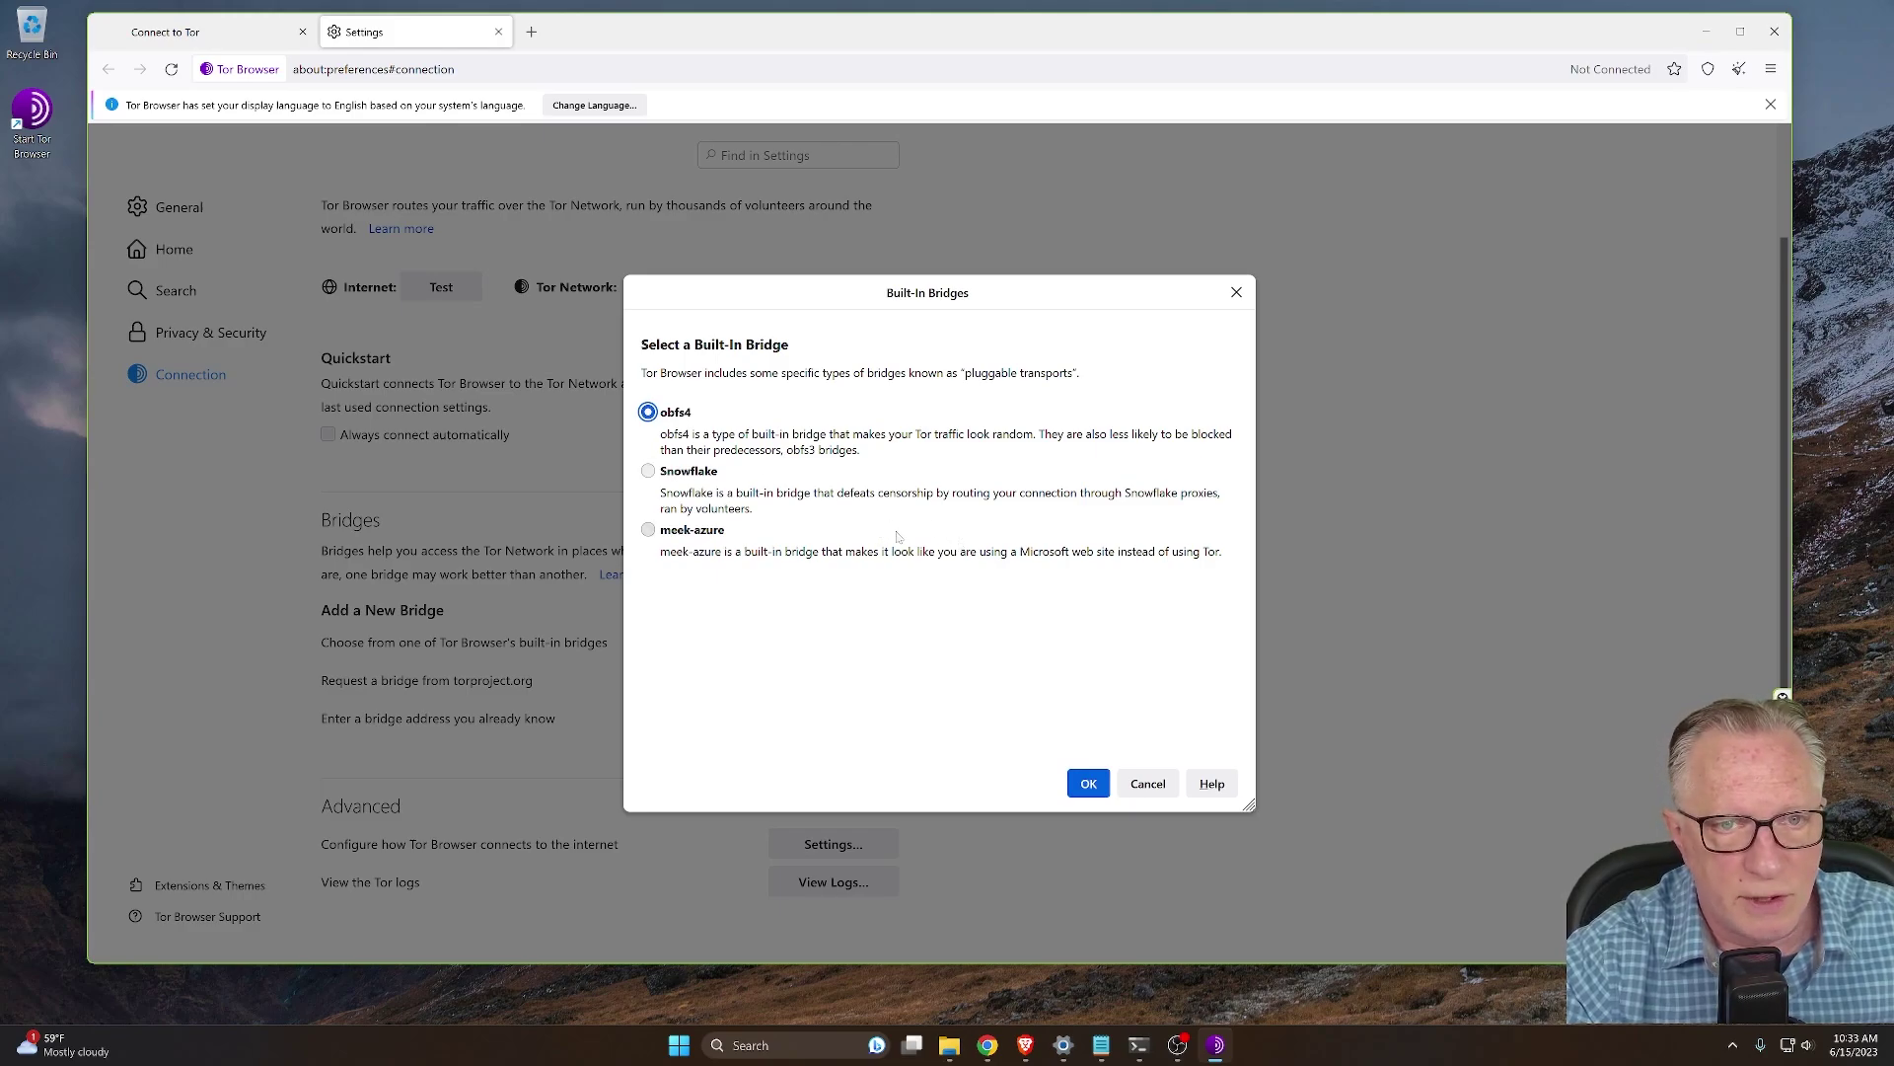
left_click(1084, 786)
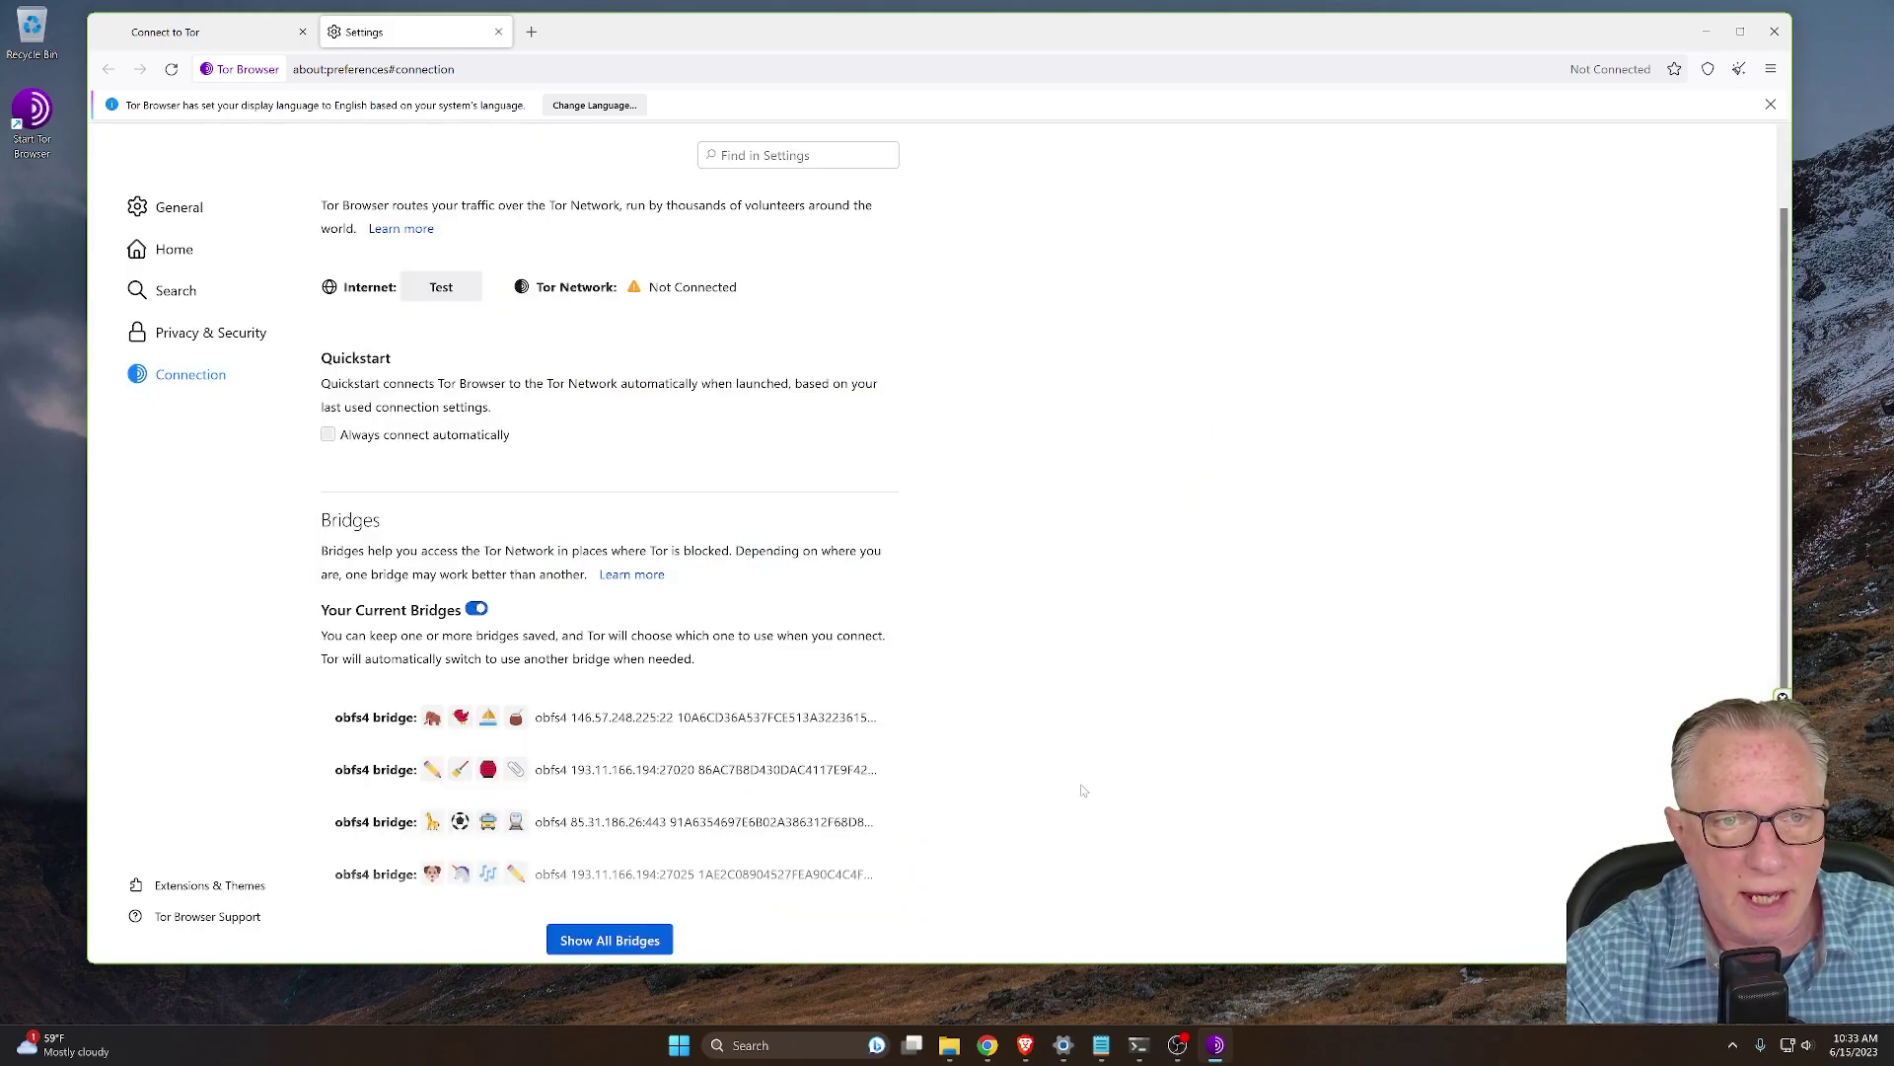
scroll(1082, 789, "down", 3)
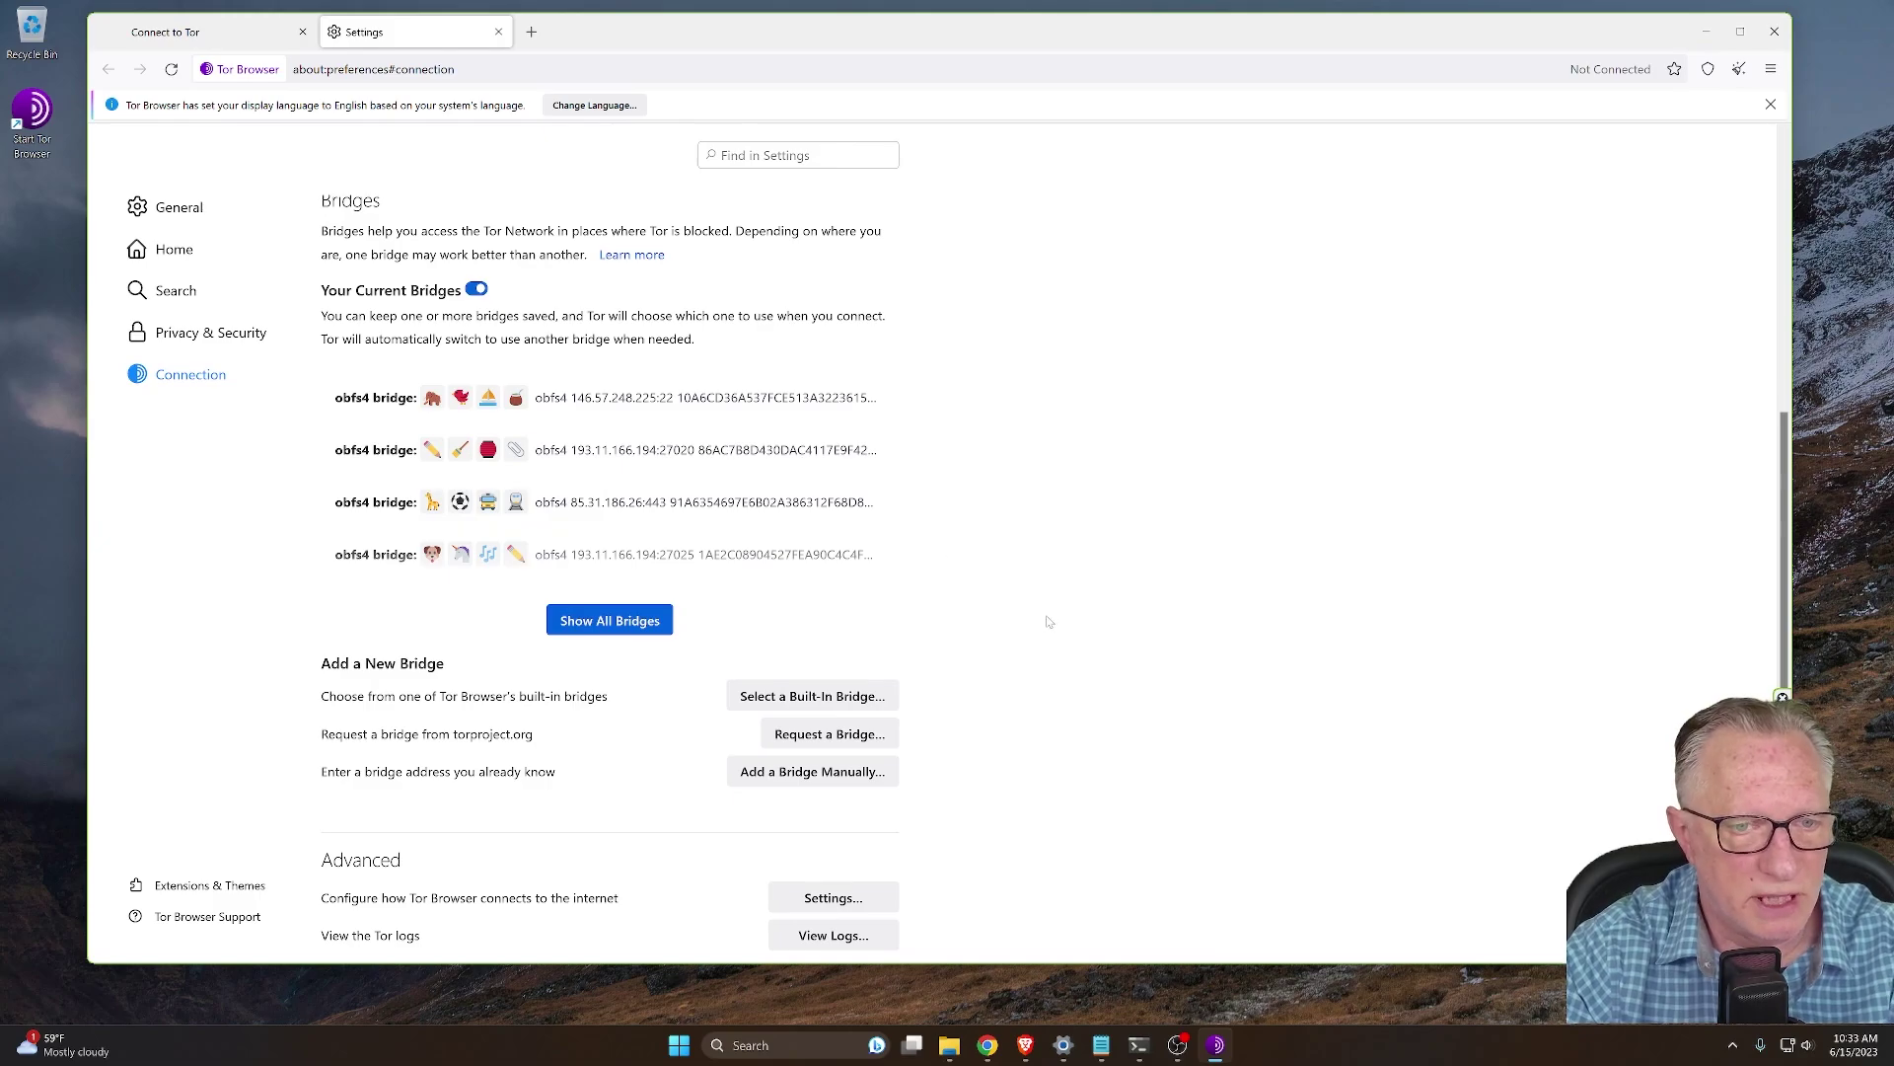
scroll(1069, 646, "up", 5)
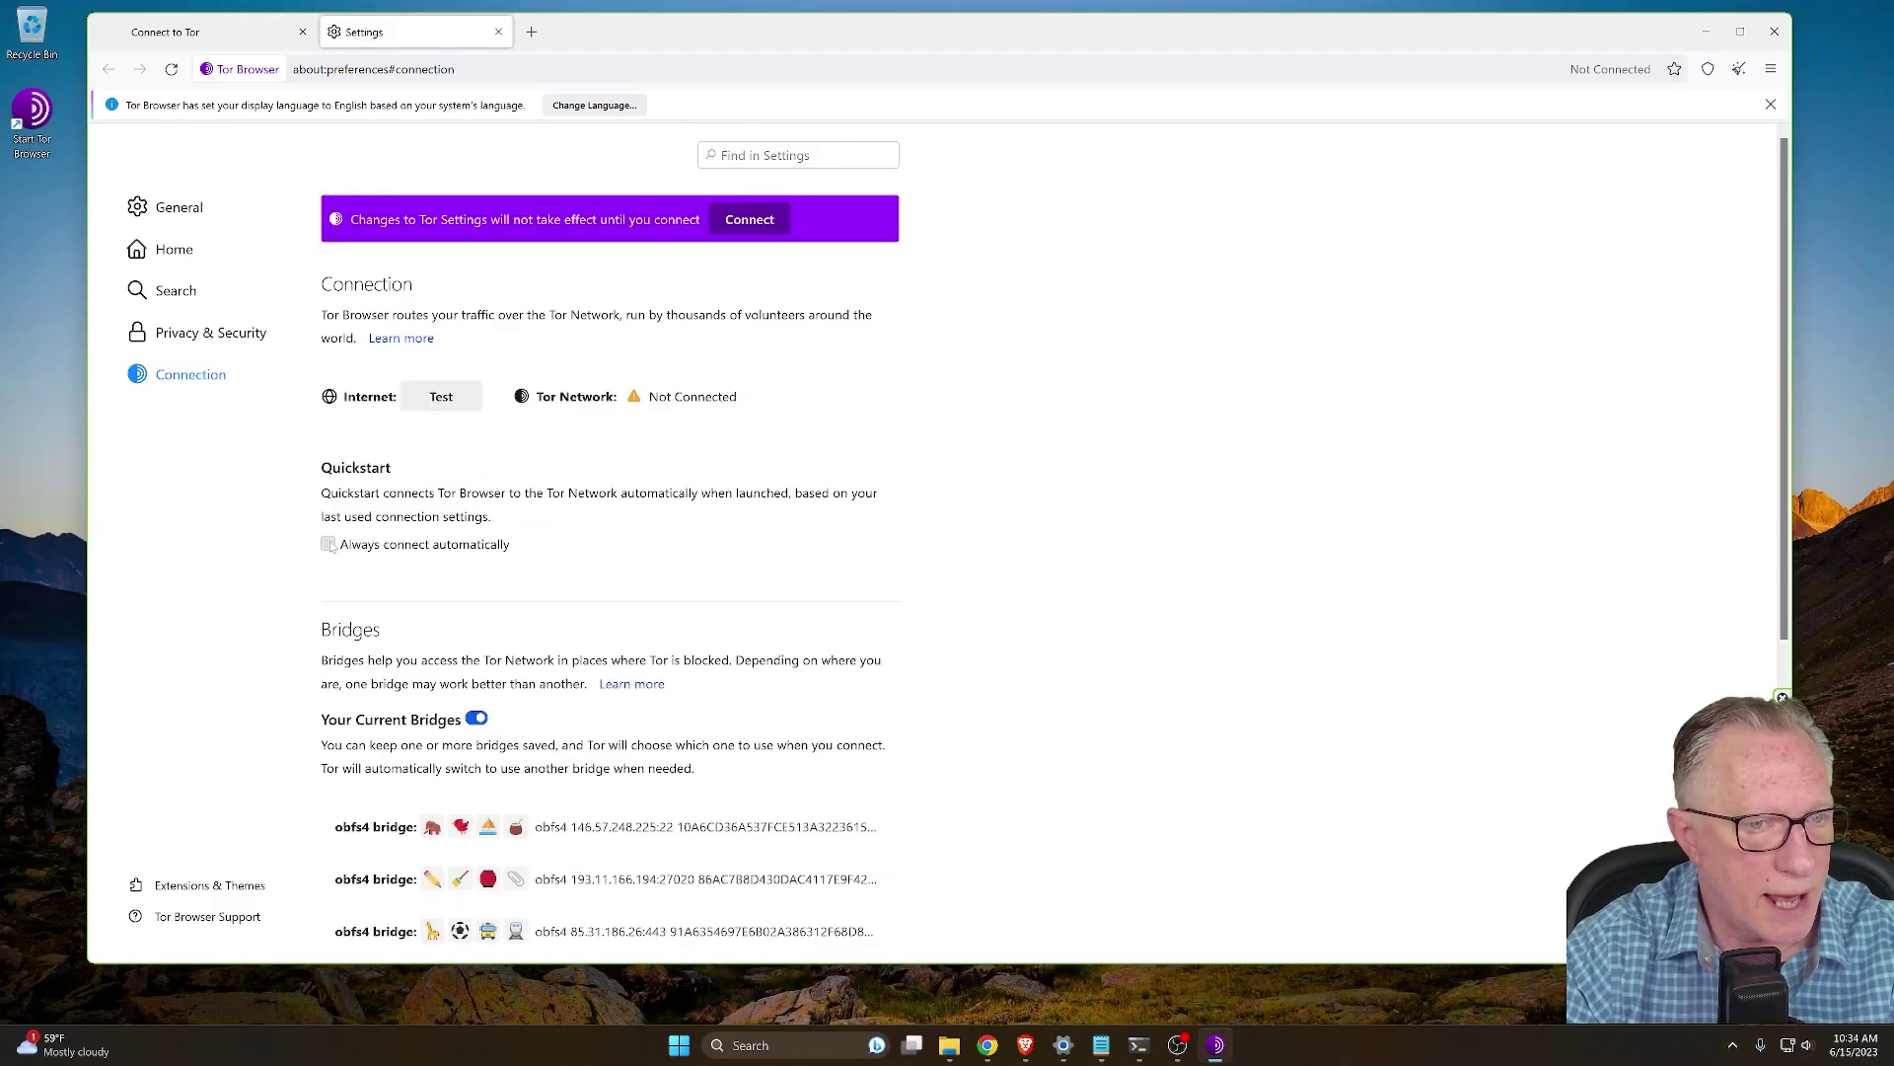
left_click(328, 544)
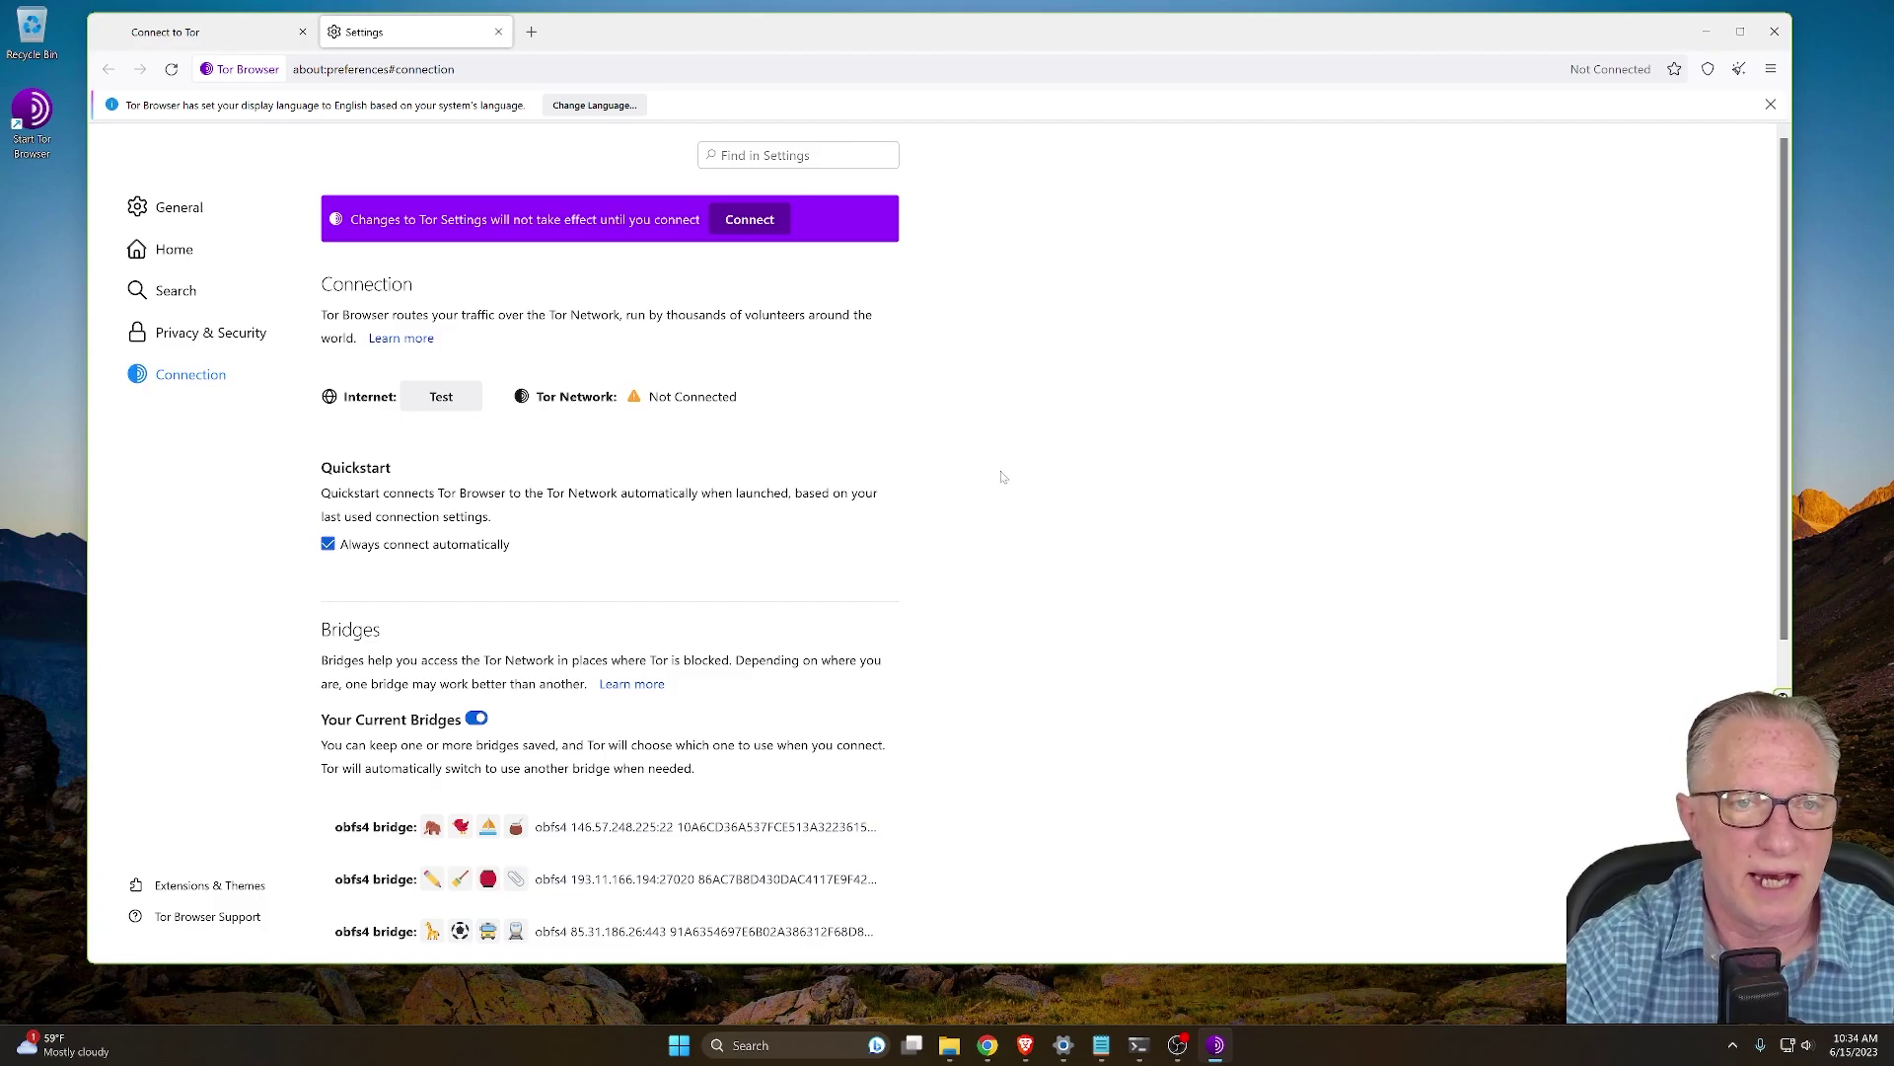
left_click(750, 221)
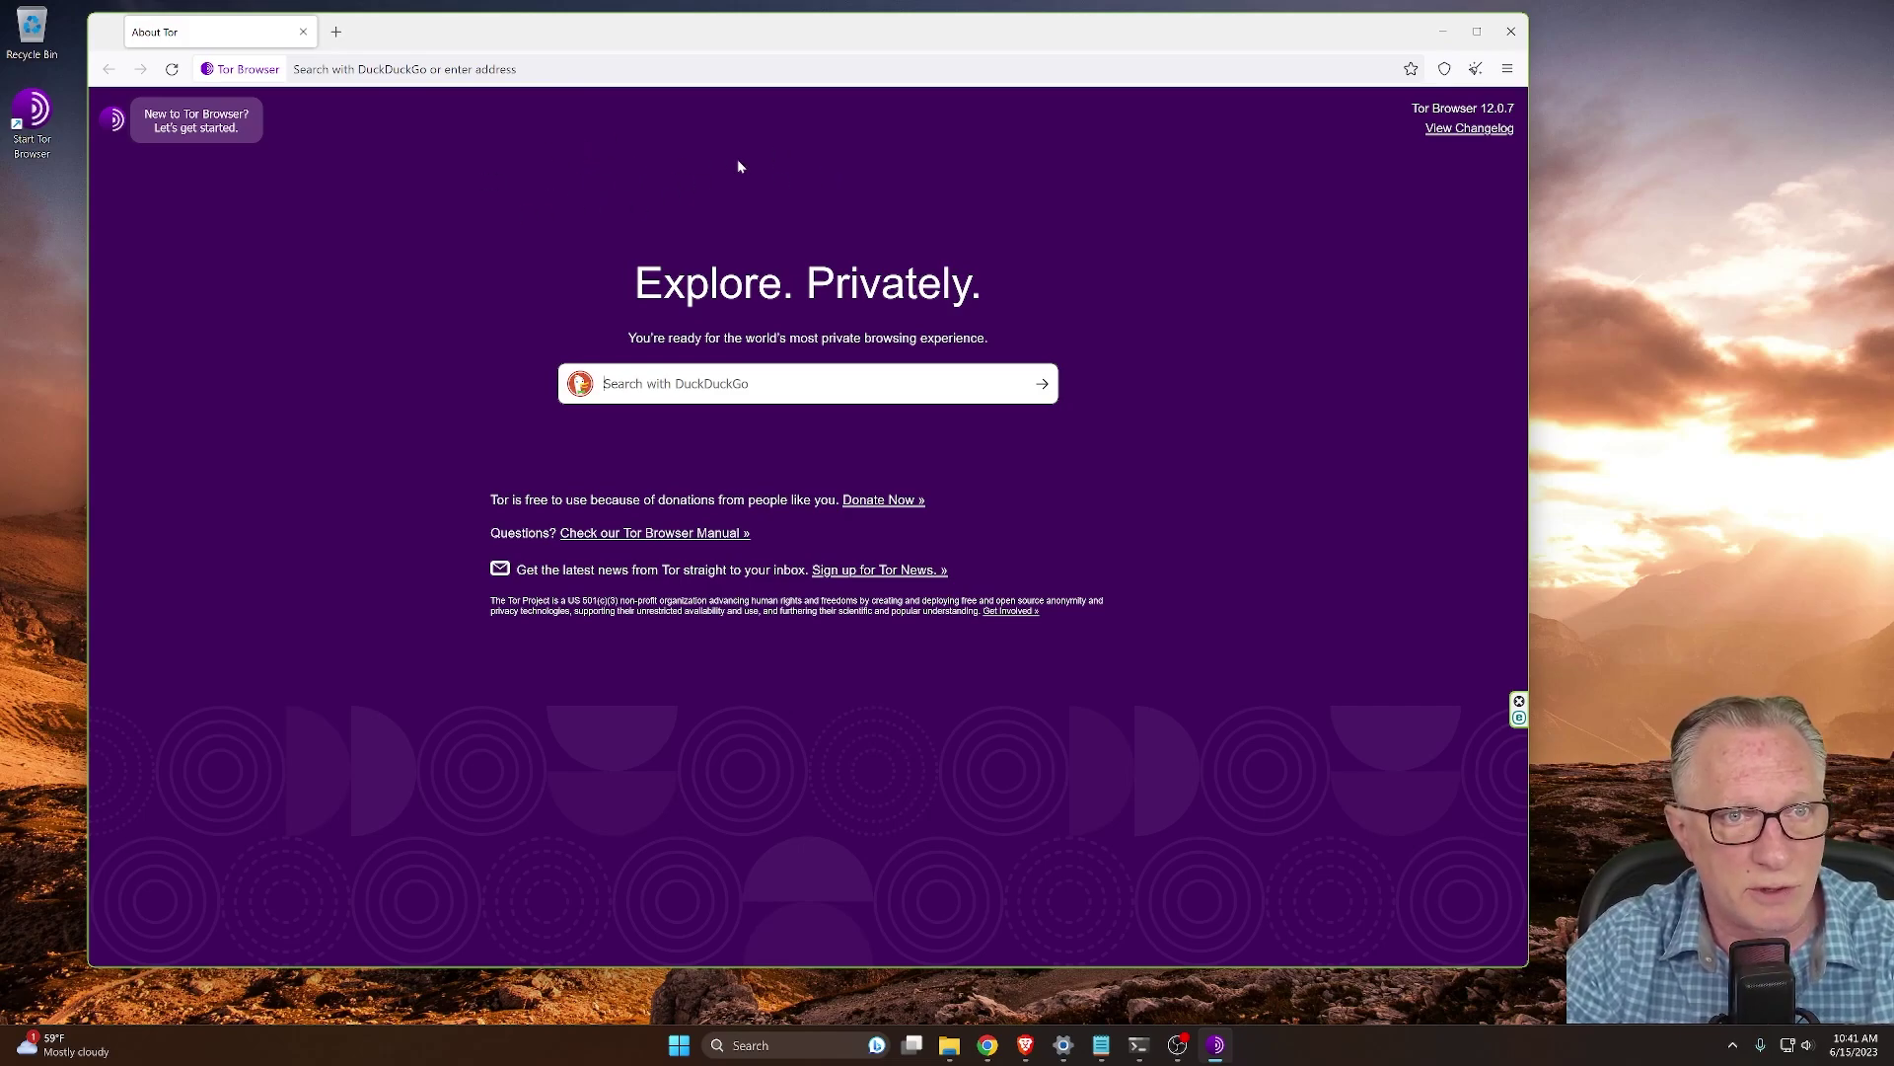
Search DuckDuckGo for 'latest news'
left_click(294, 69)
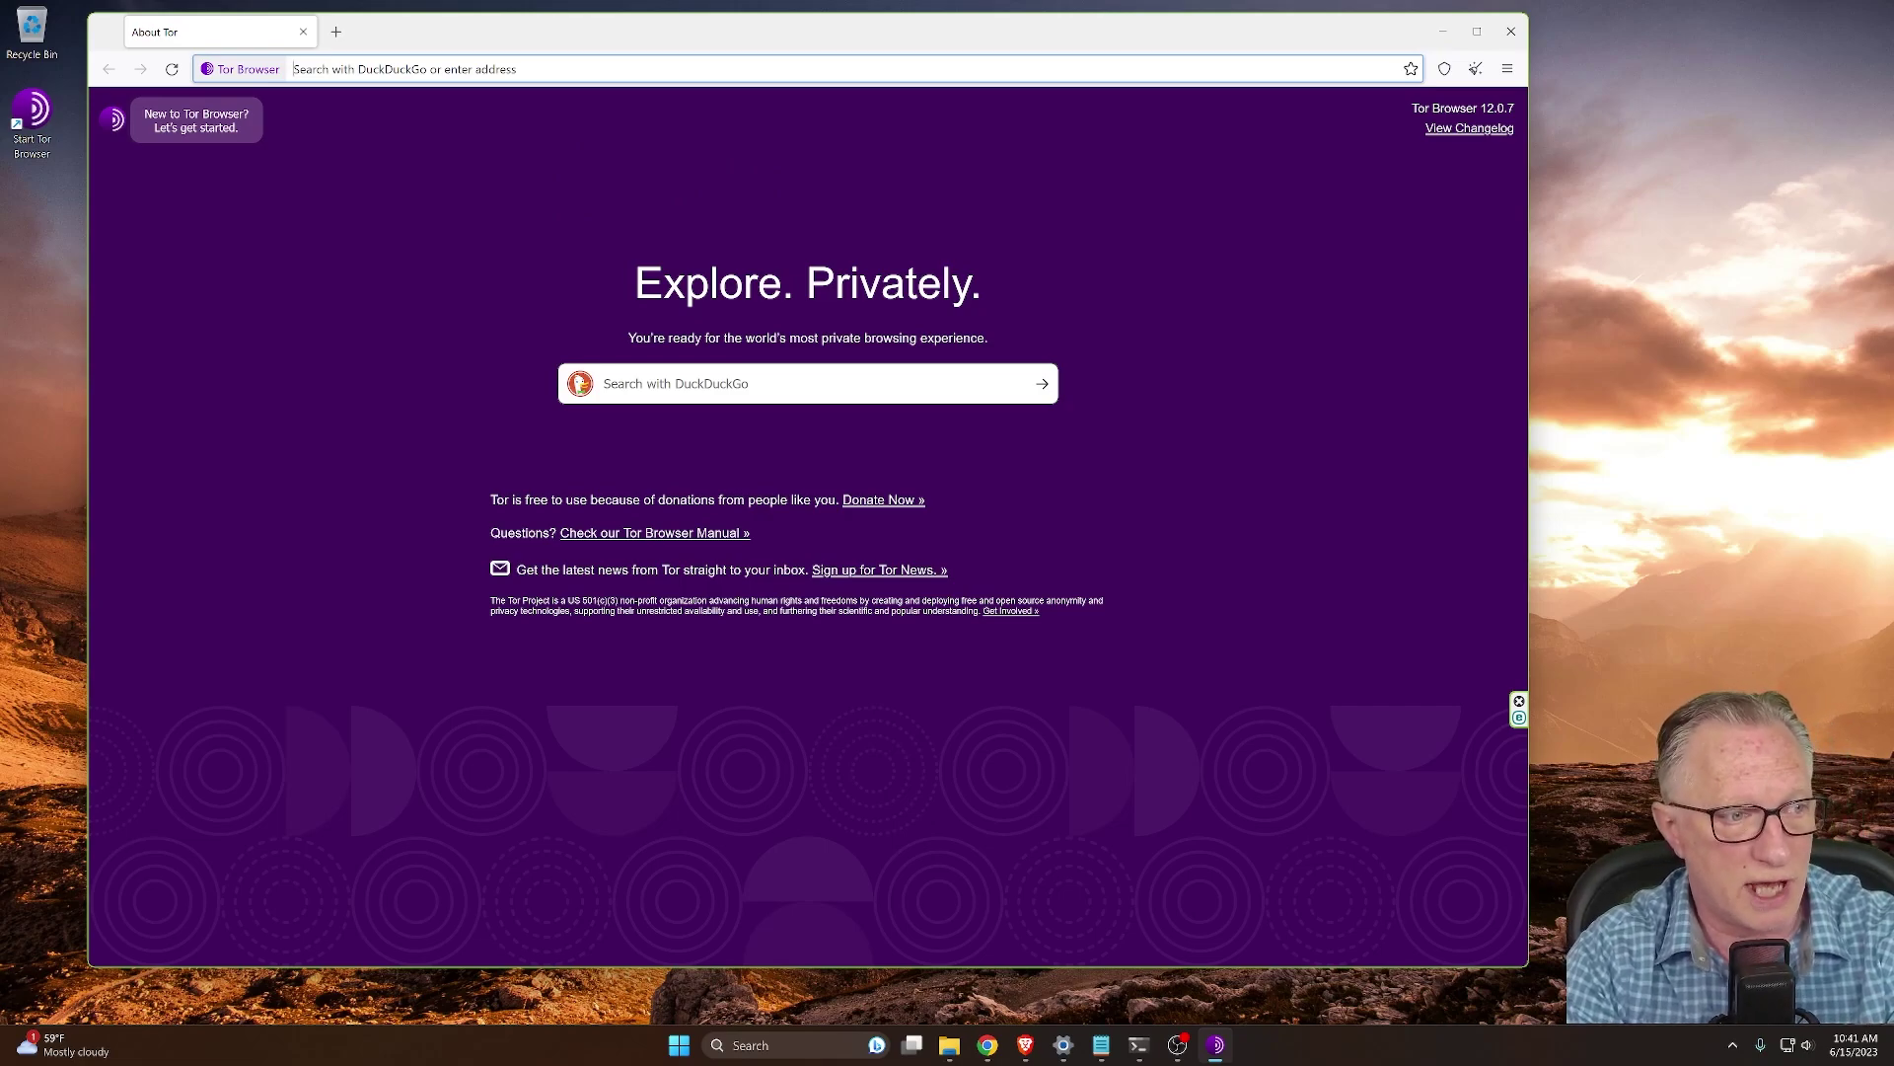
key("Return")
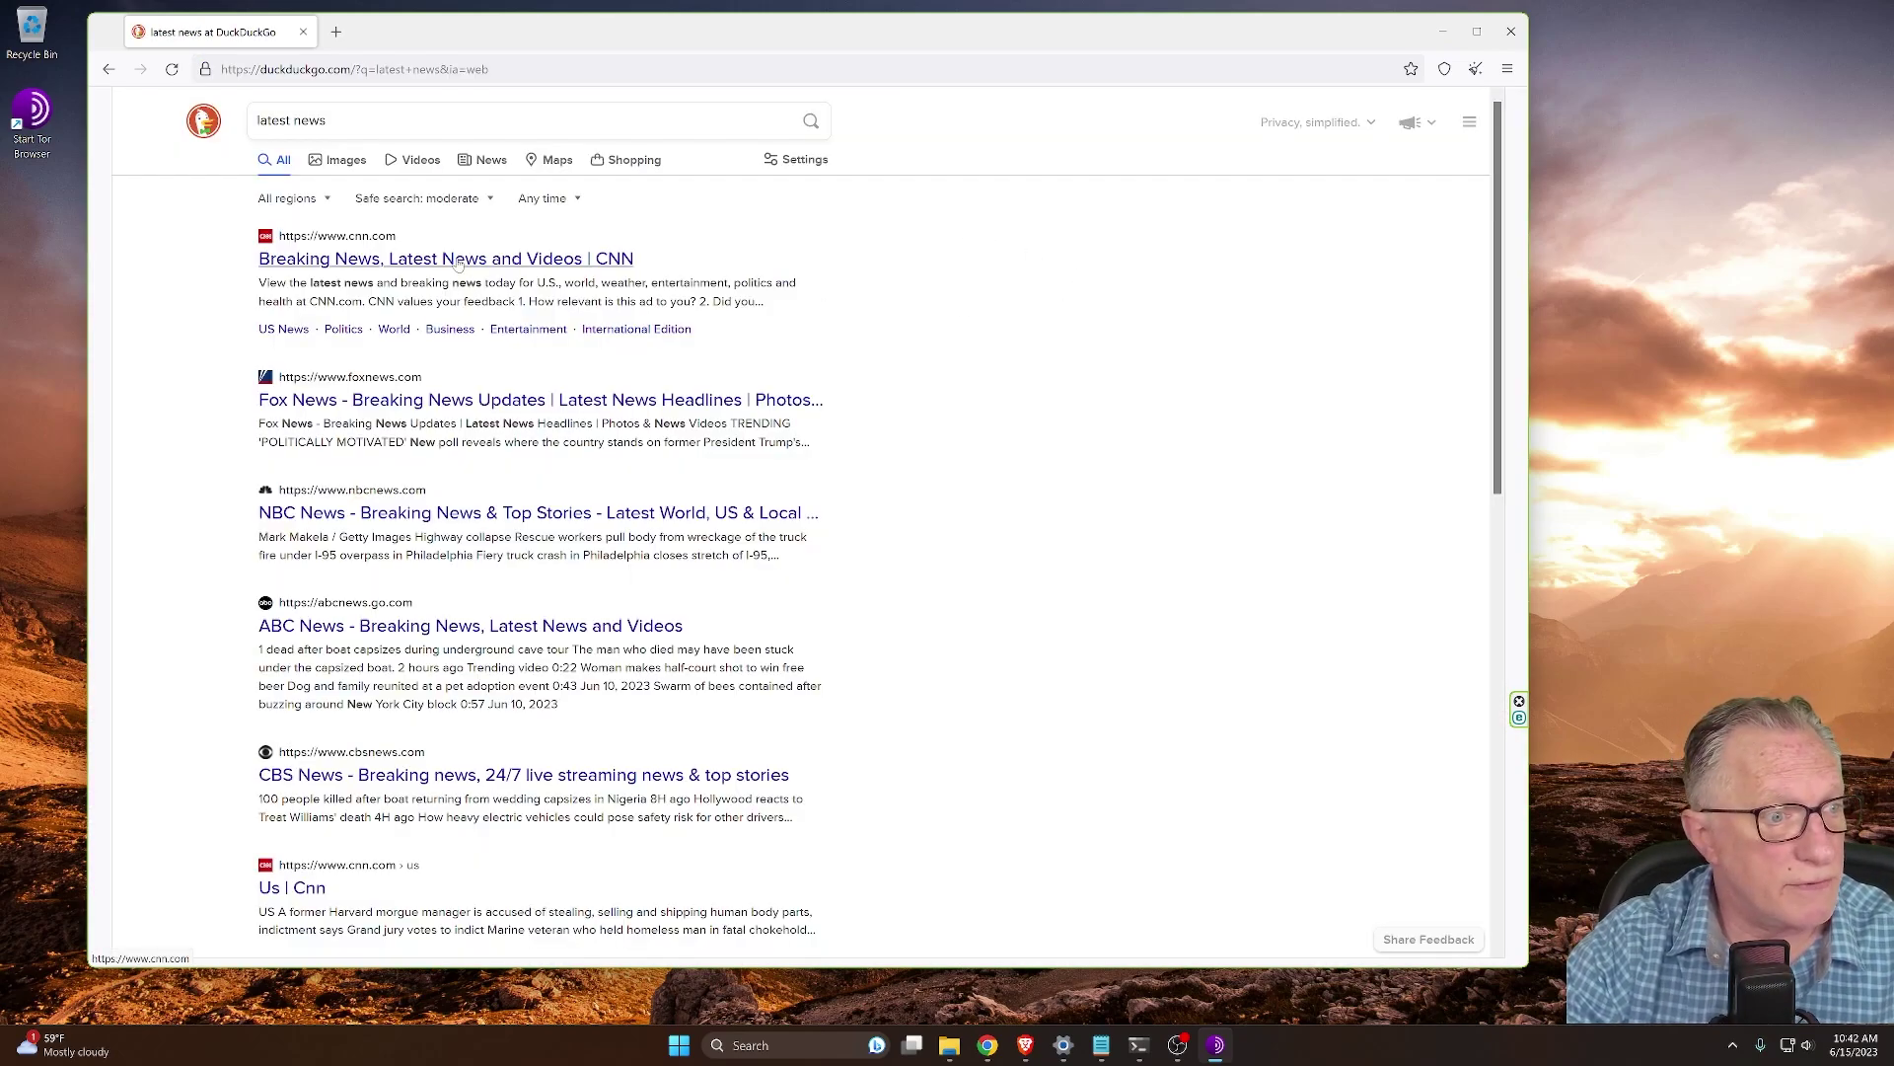
left_click(476, 258)
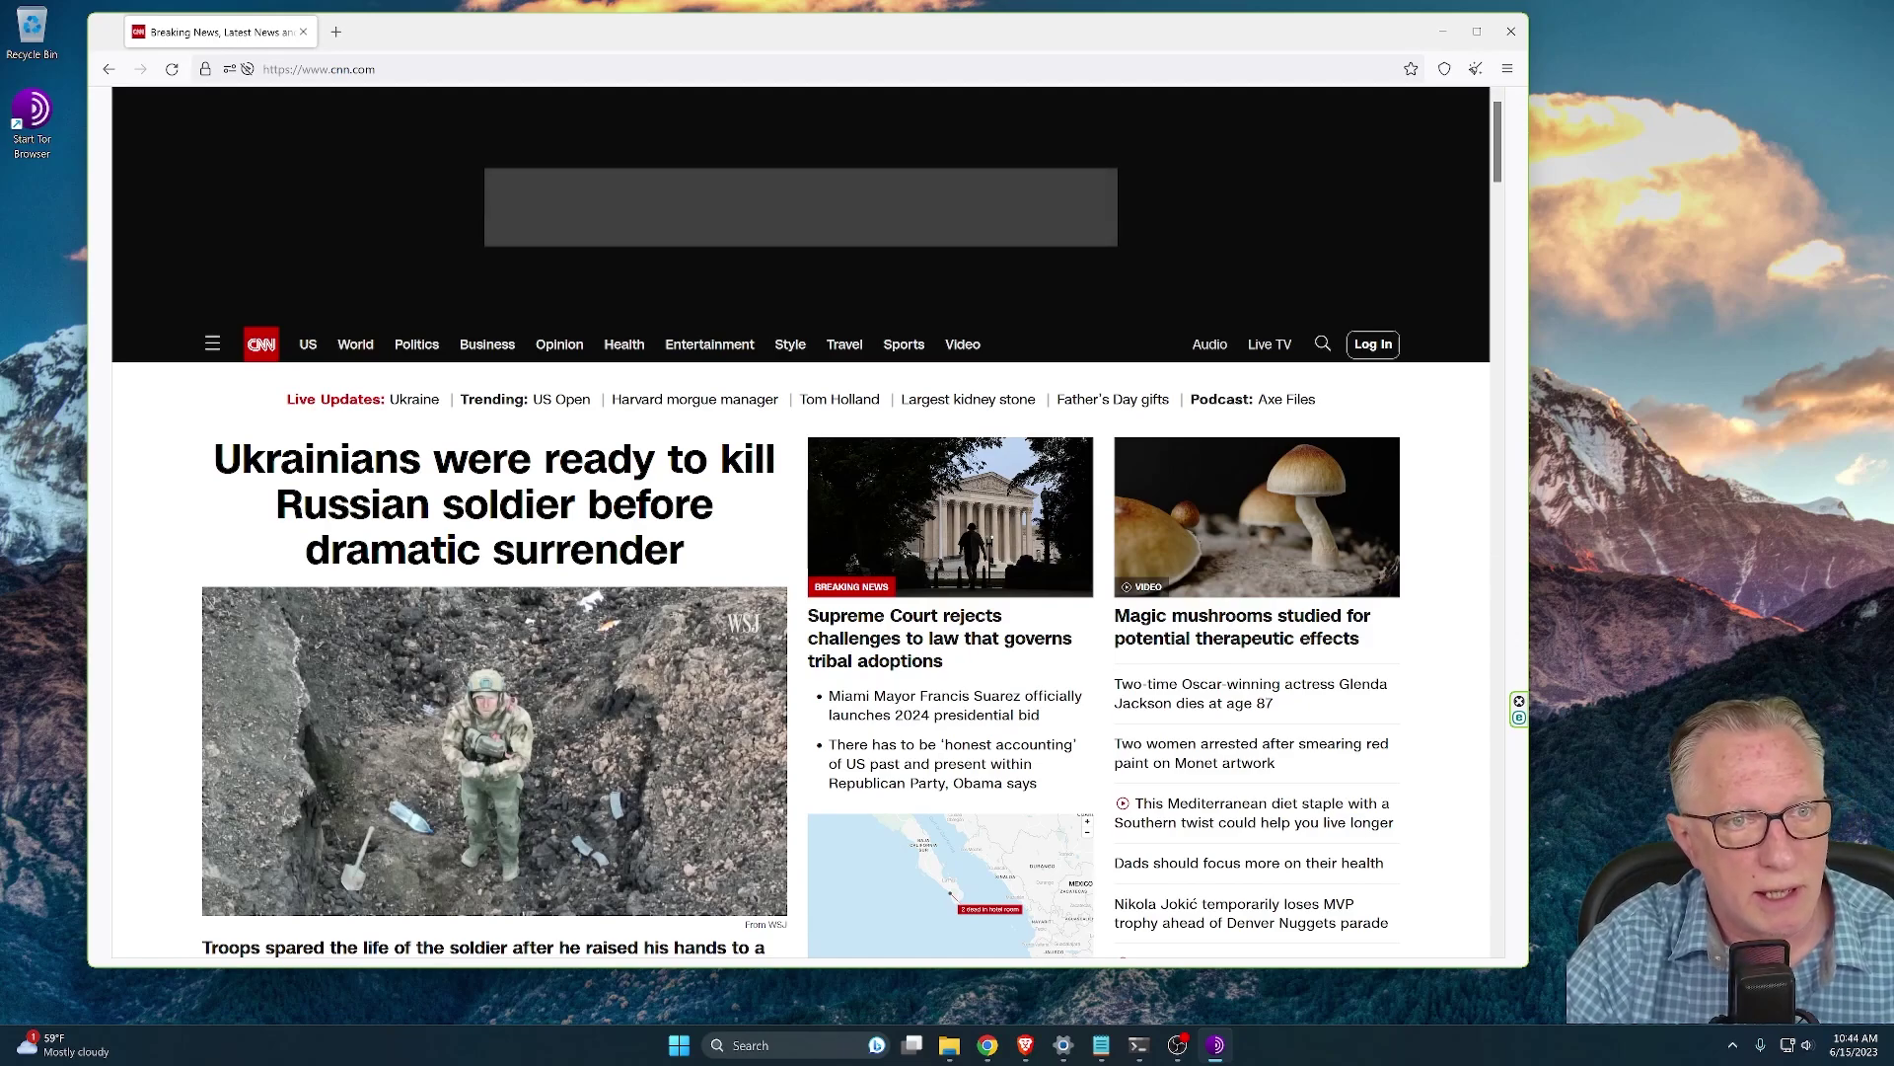
key("F5")
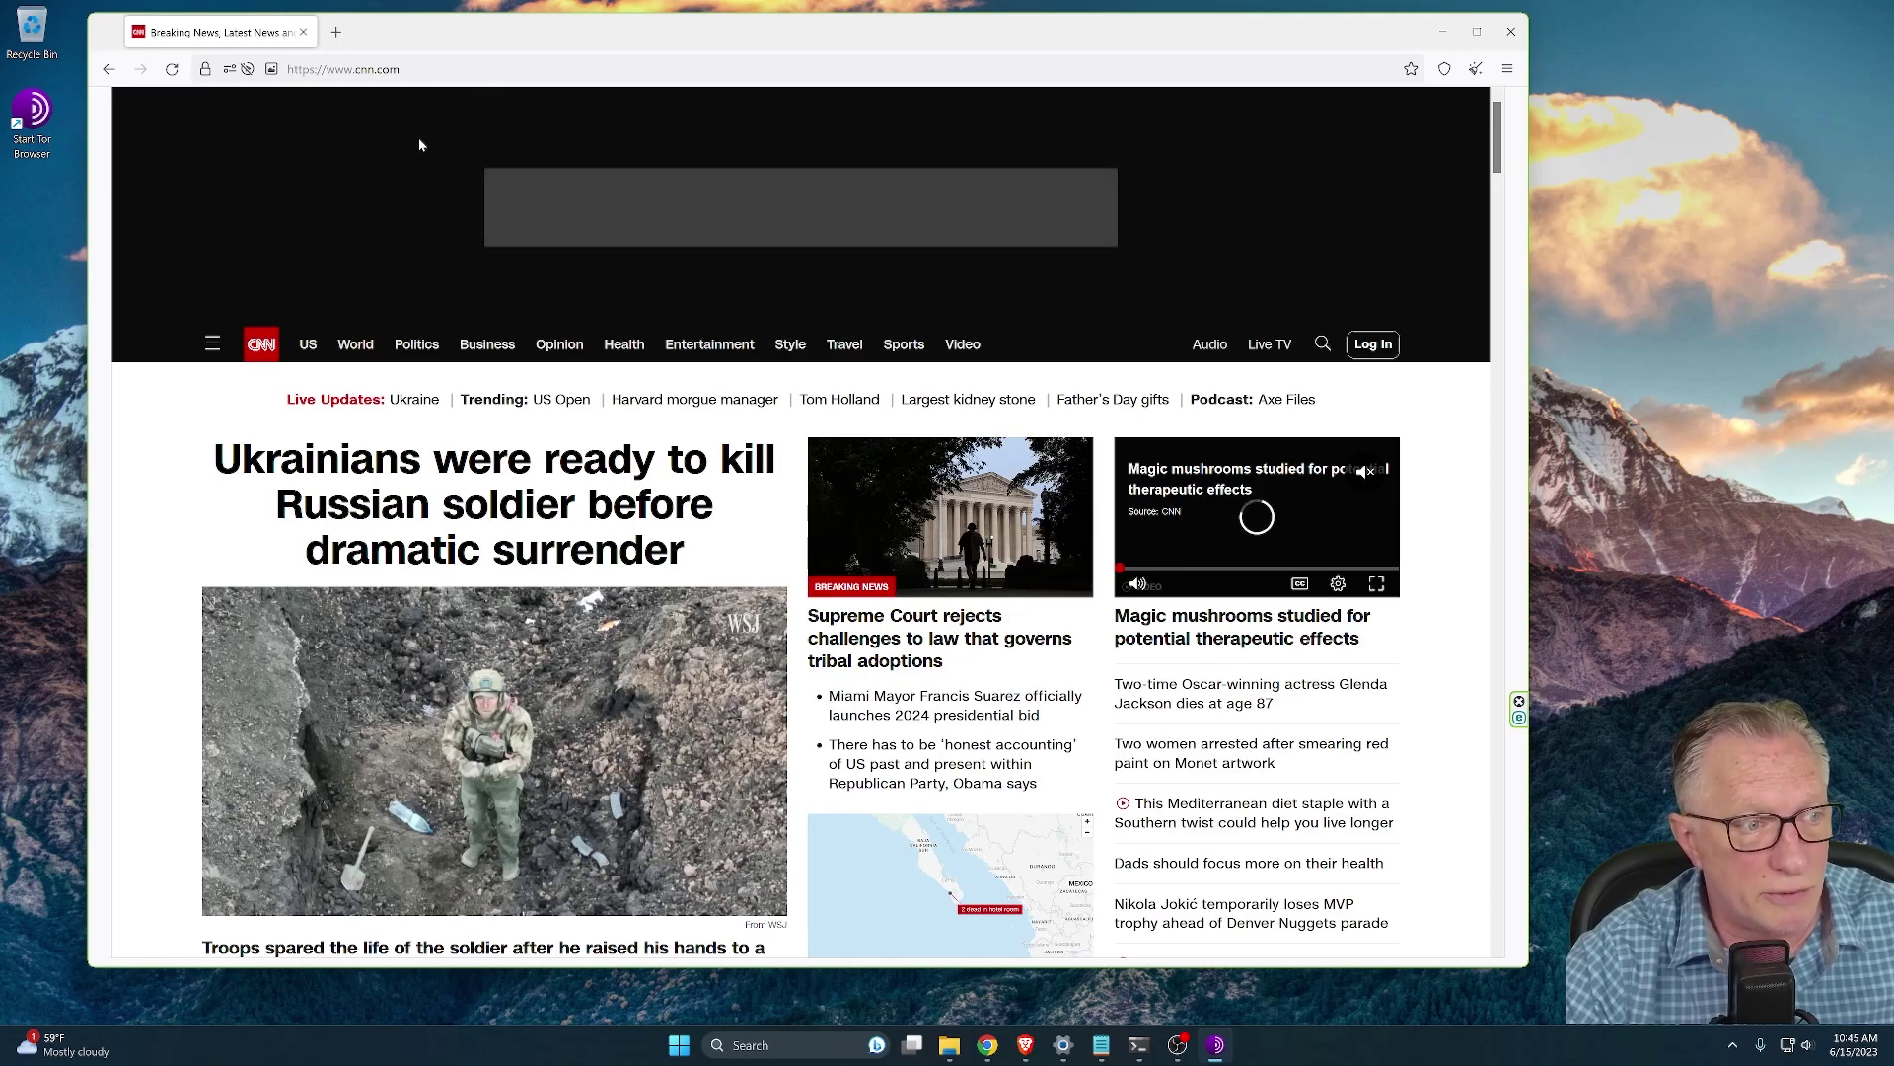
left_click(109, 69)
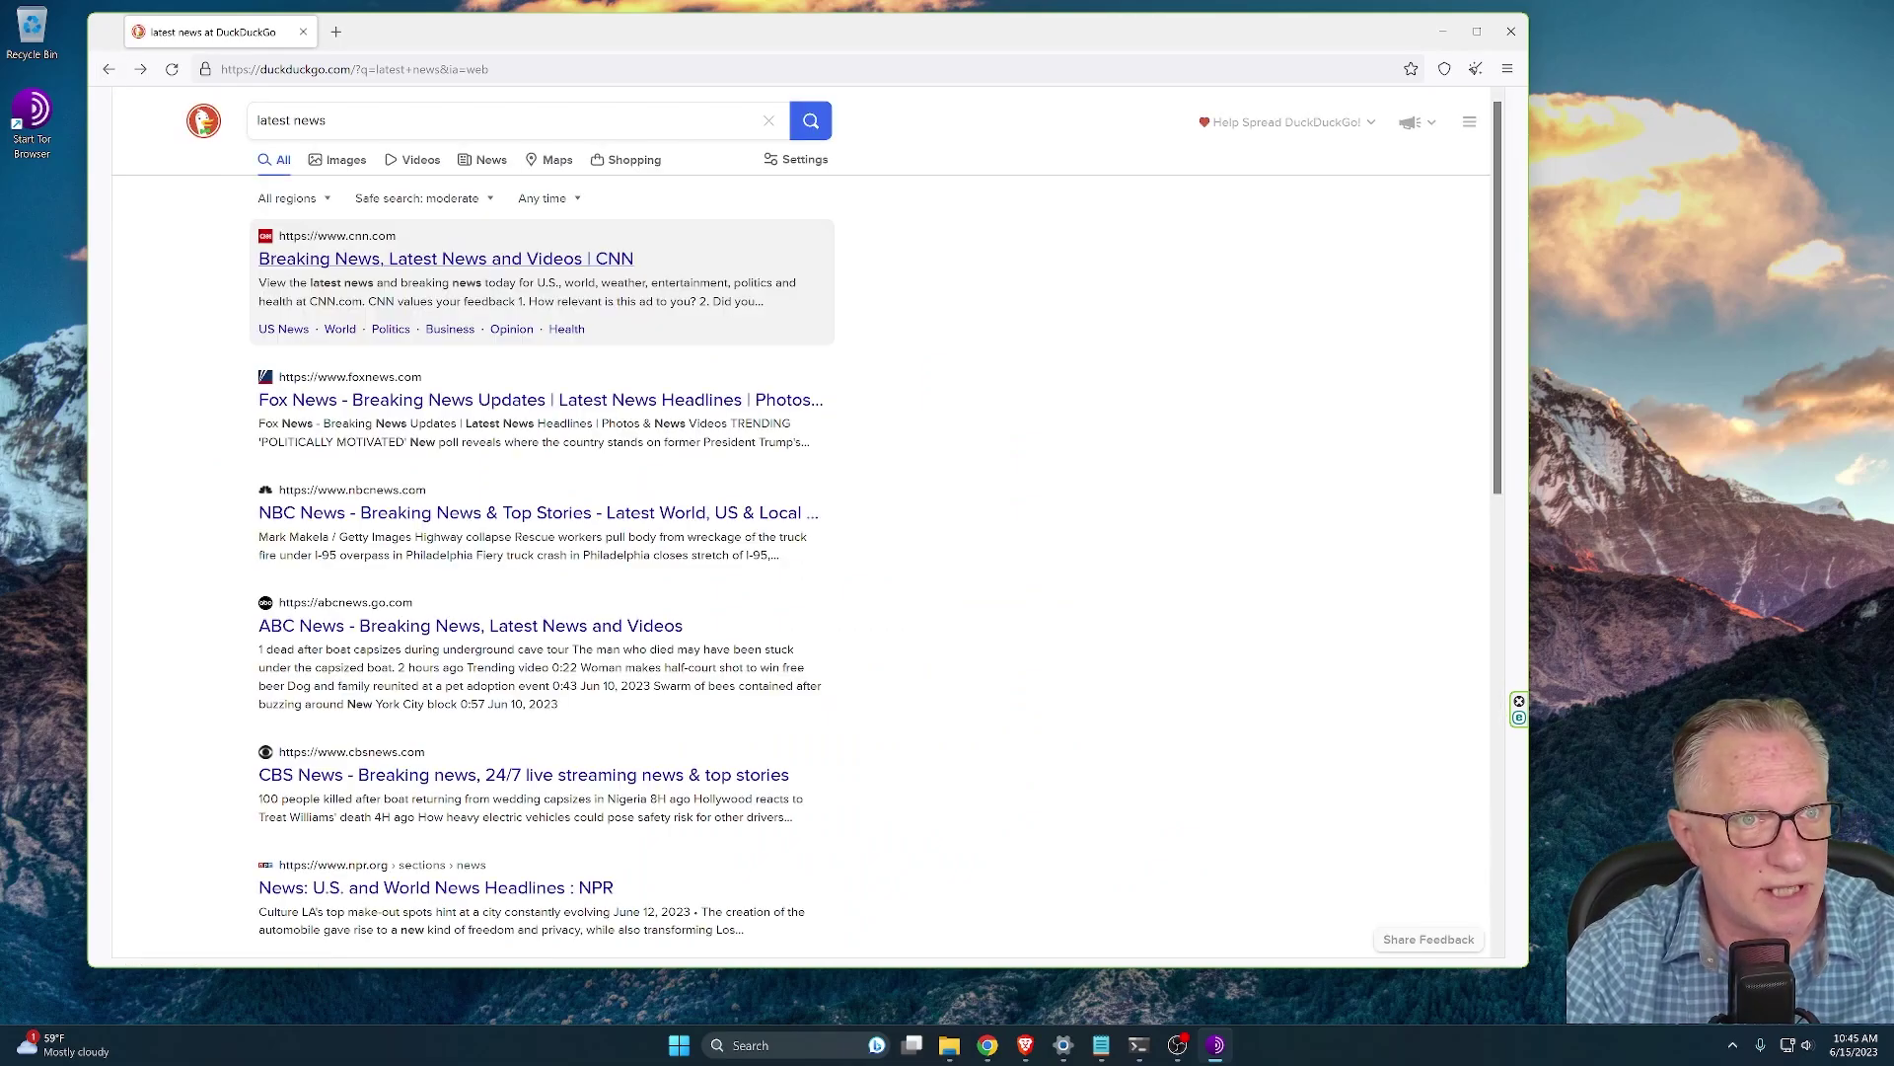
Search for 'hidden wiki' and open the hidden.wiki result down to its onion link lists
left_click_drag(329, 121, 235, 120)
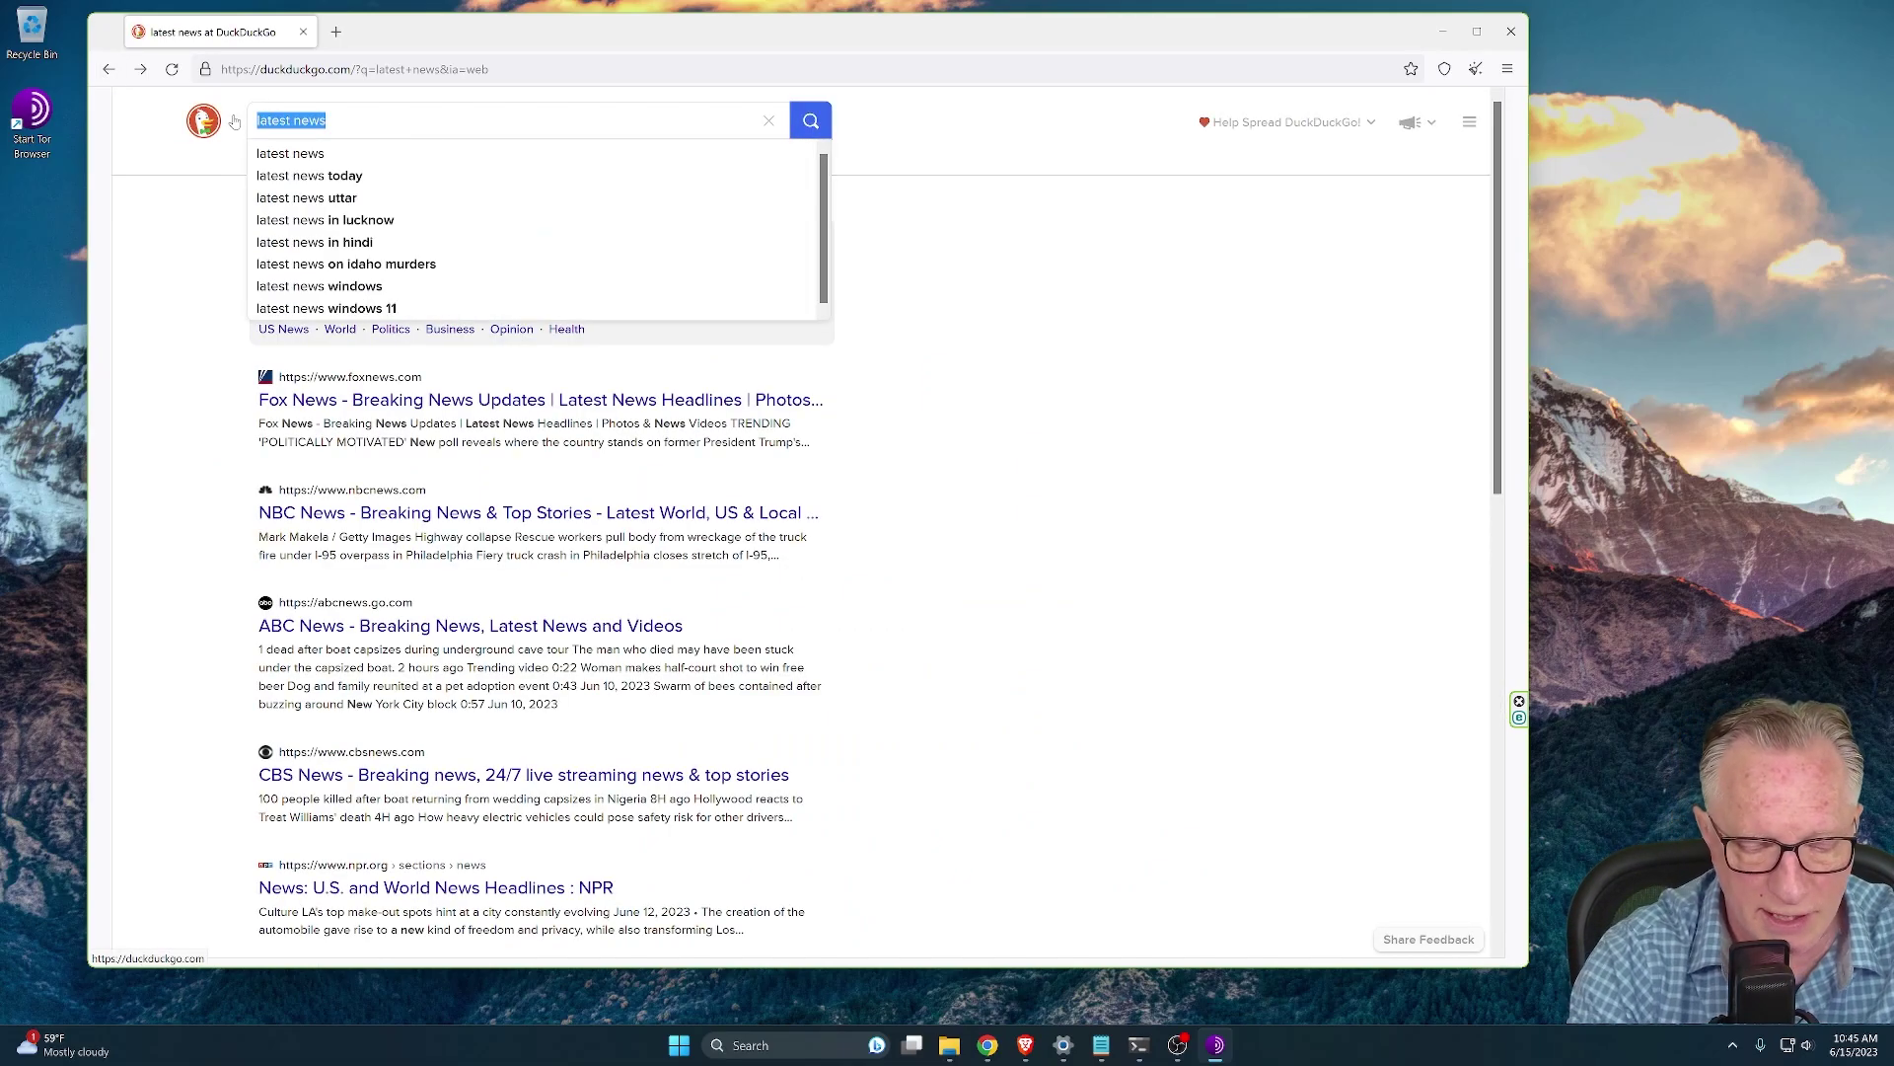
type("hidden")
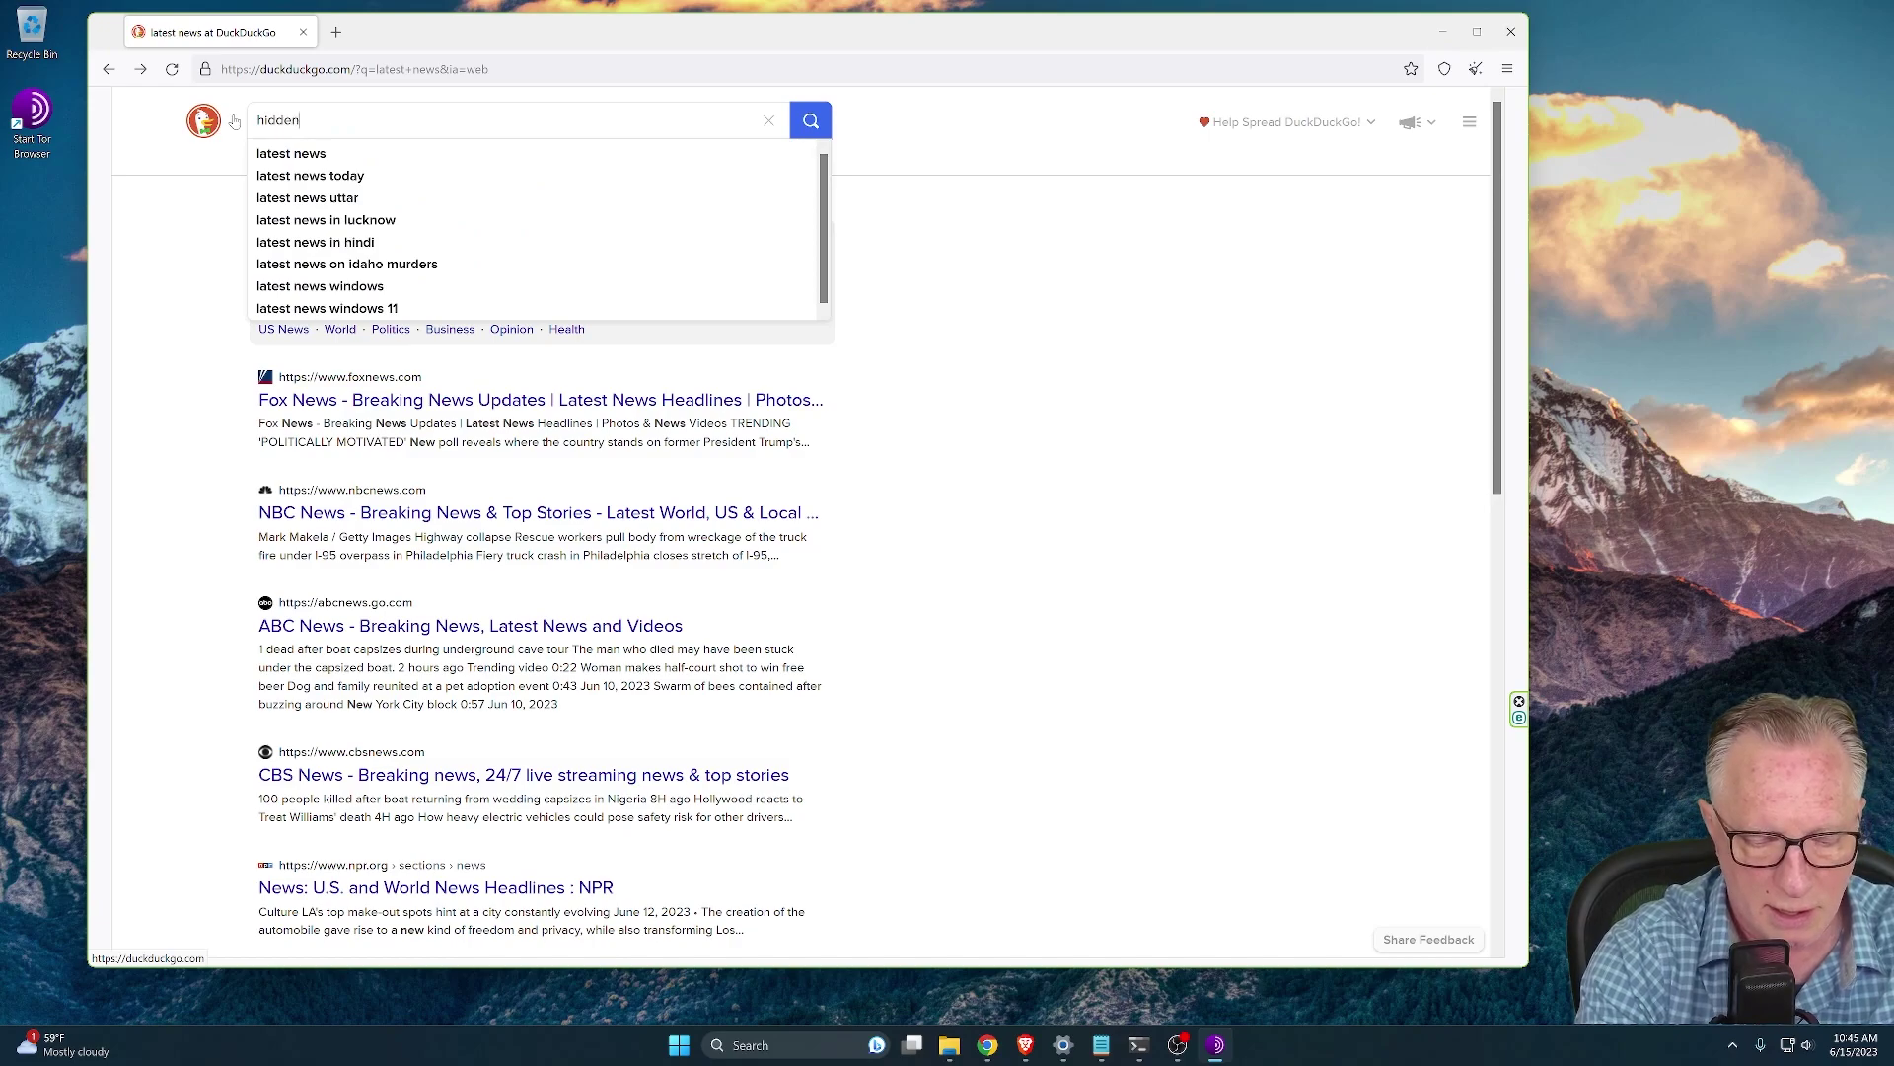
type(" wiki")
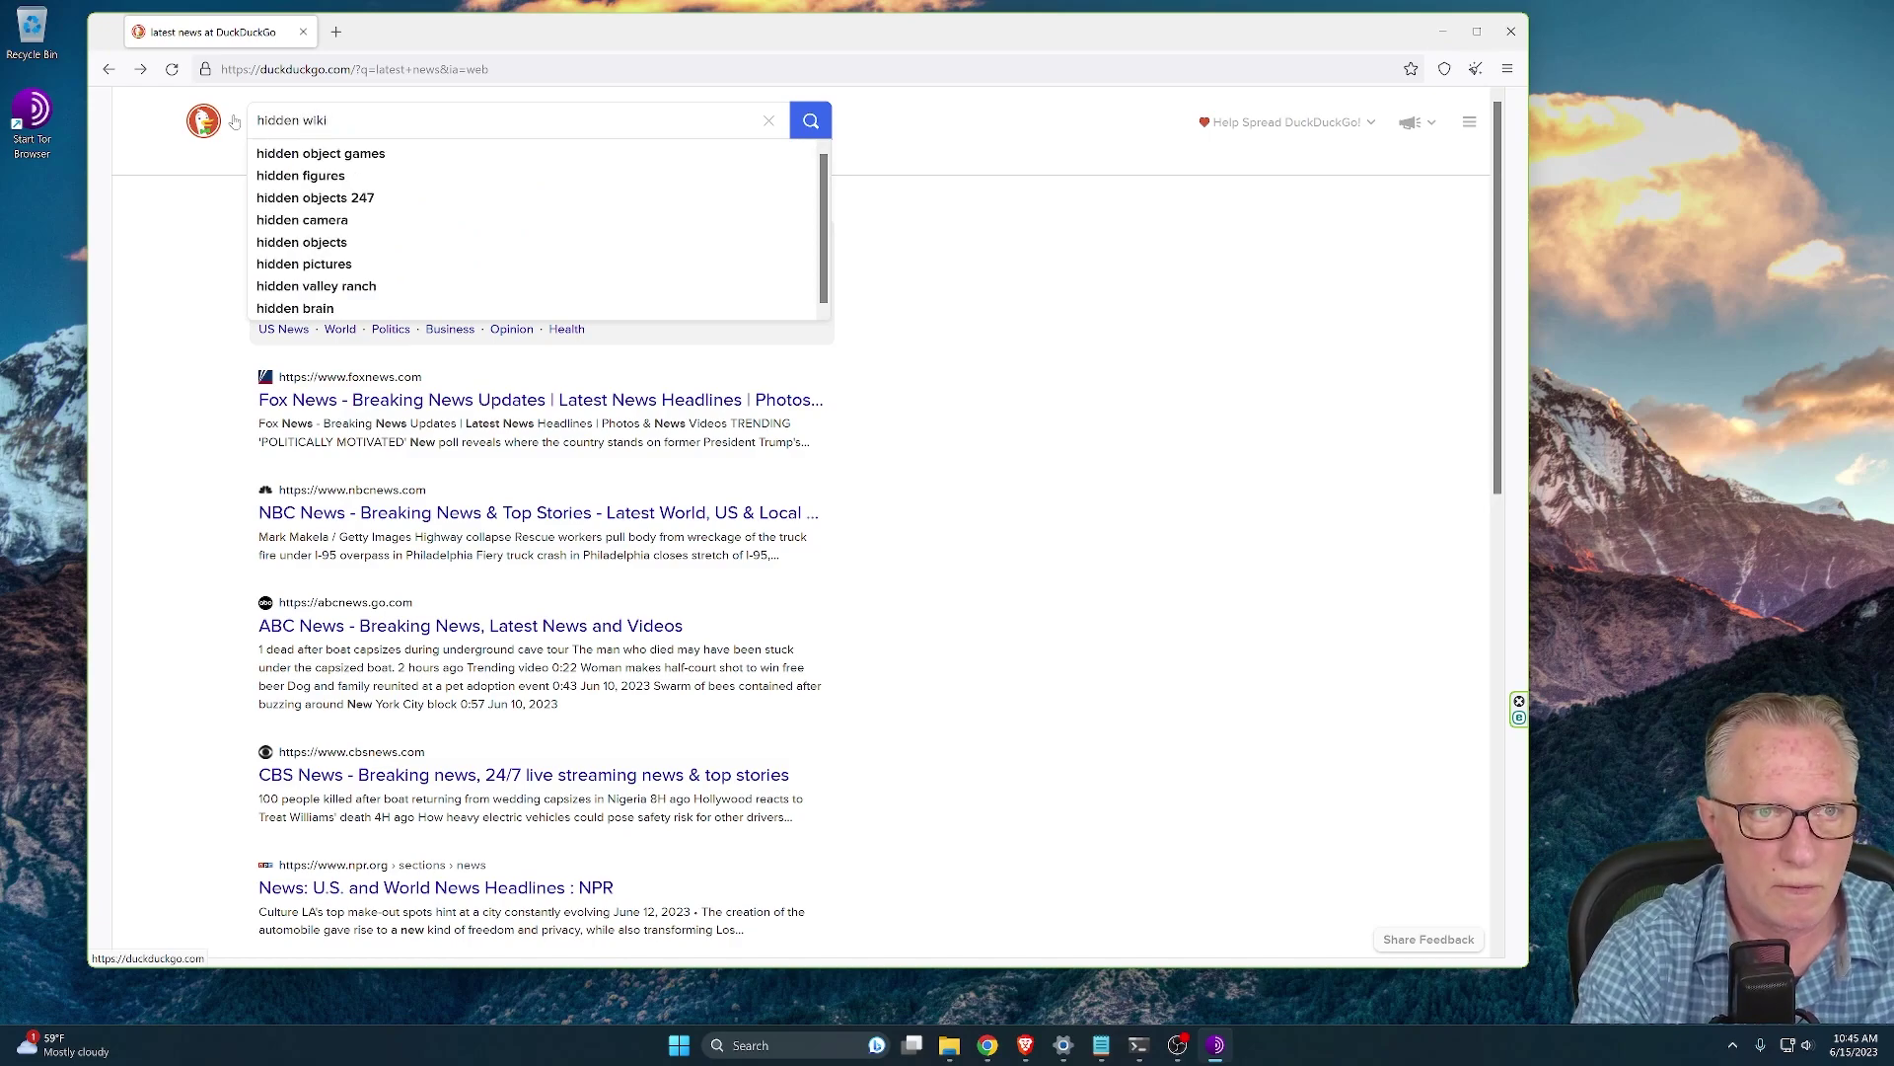
key("Return")
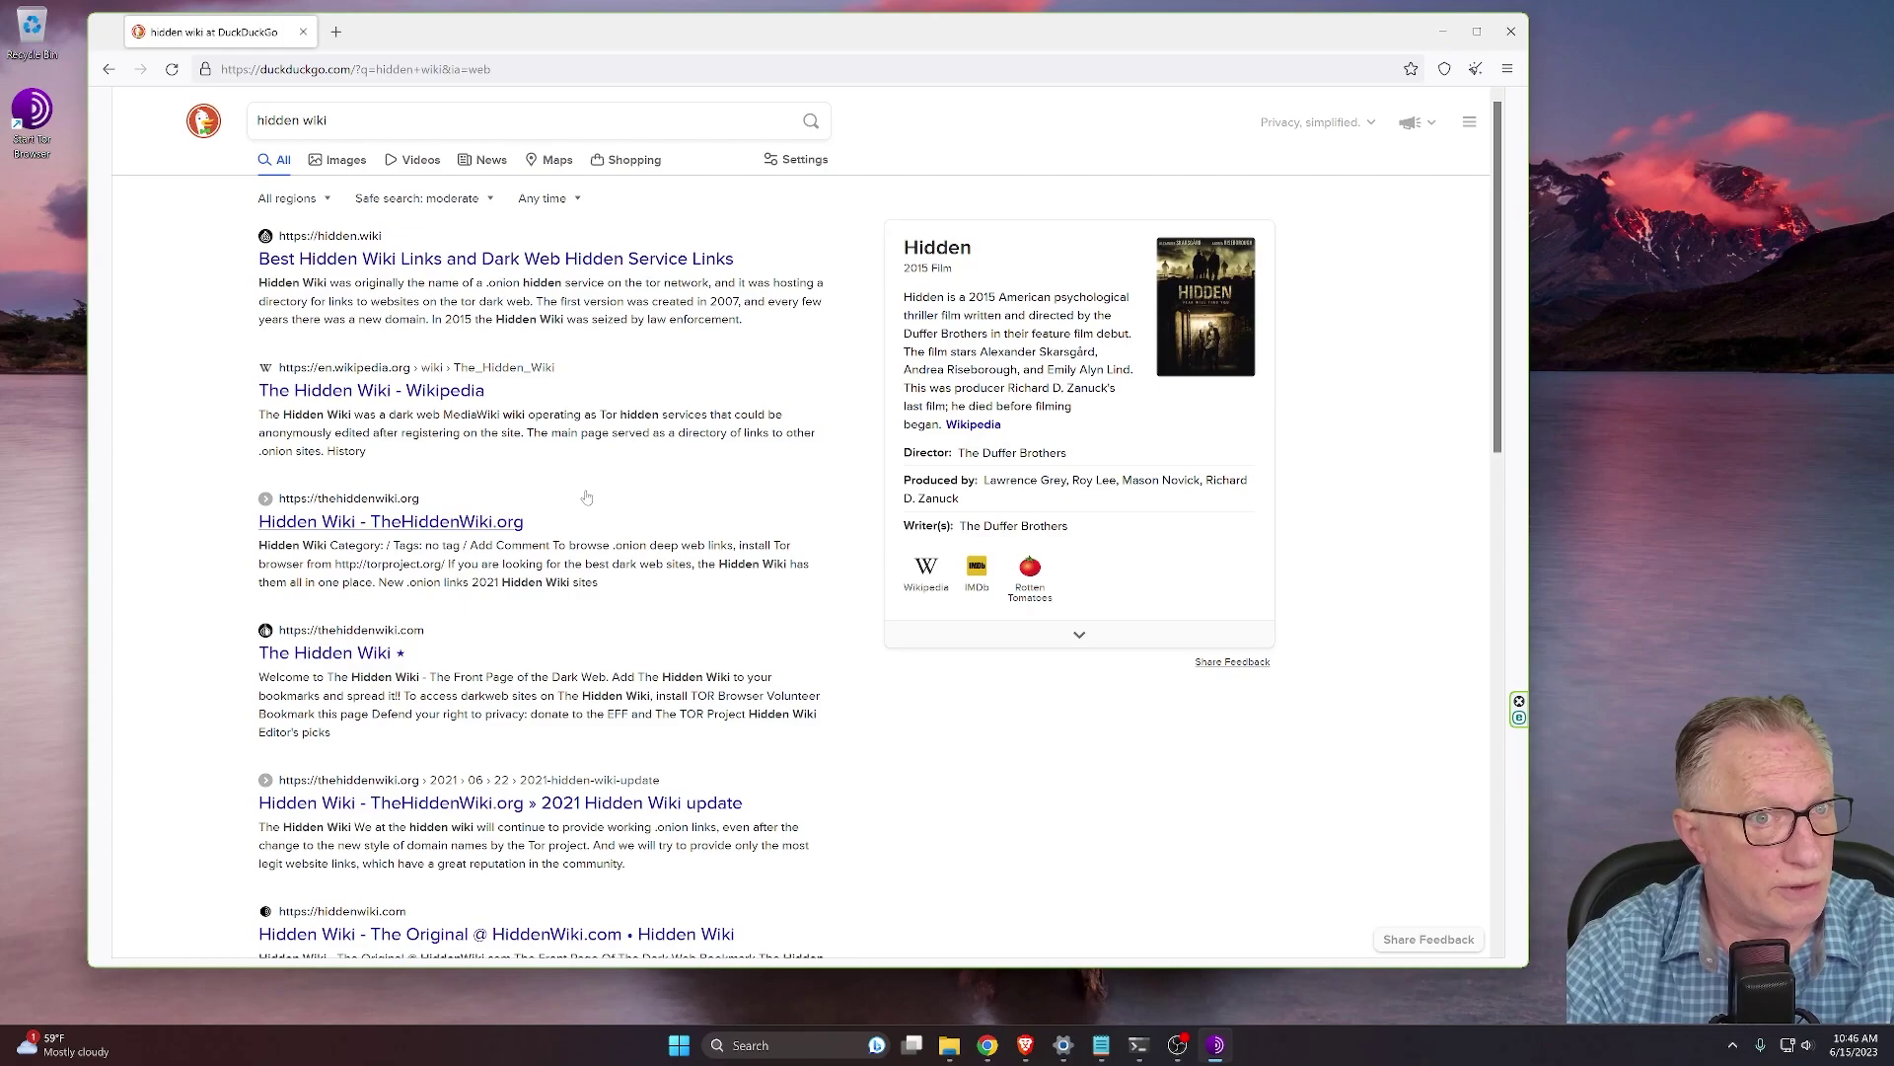
left_click(444, 259)
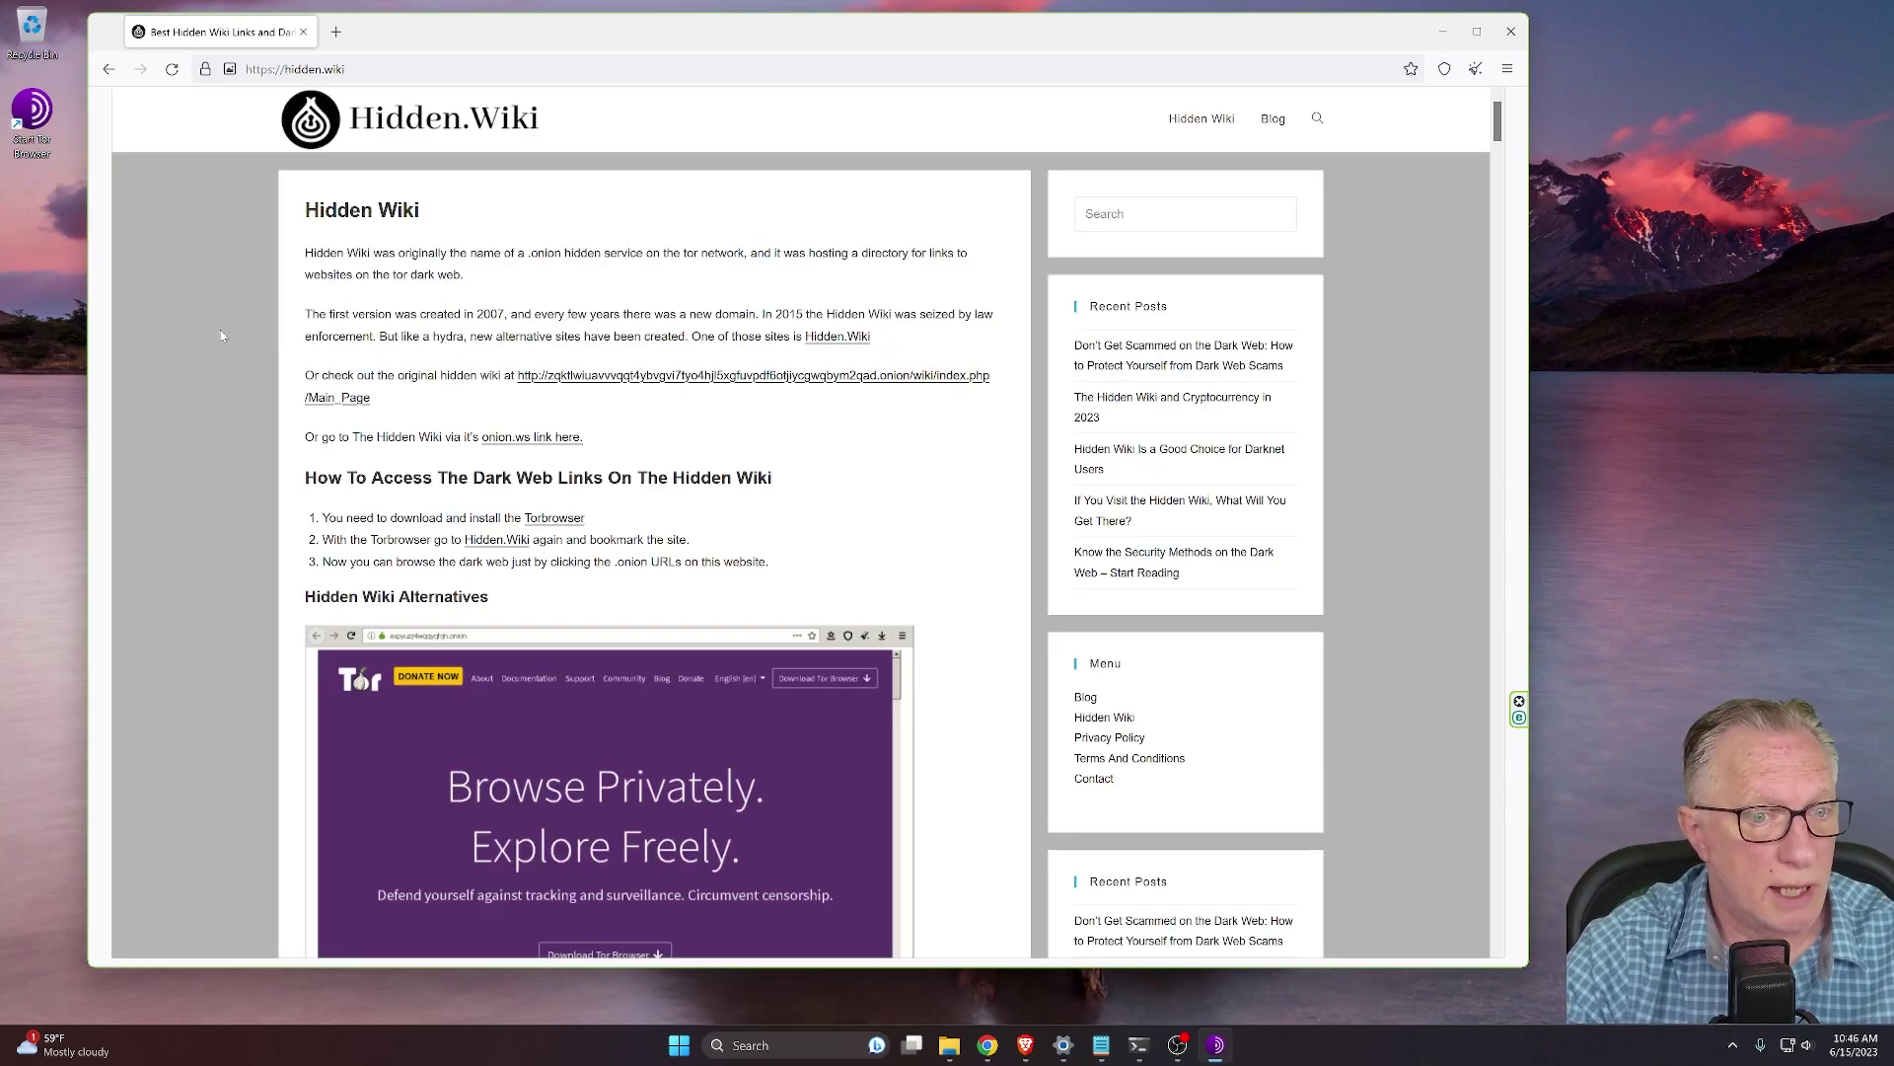
scroll(221, 337, "down", 6)
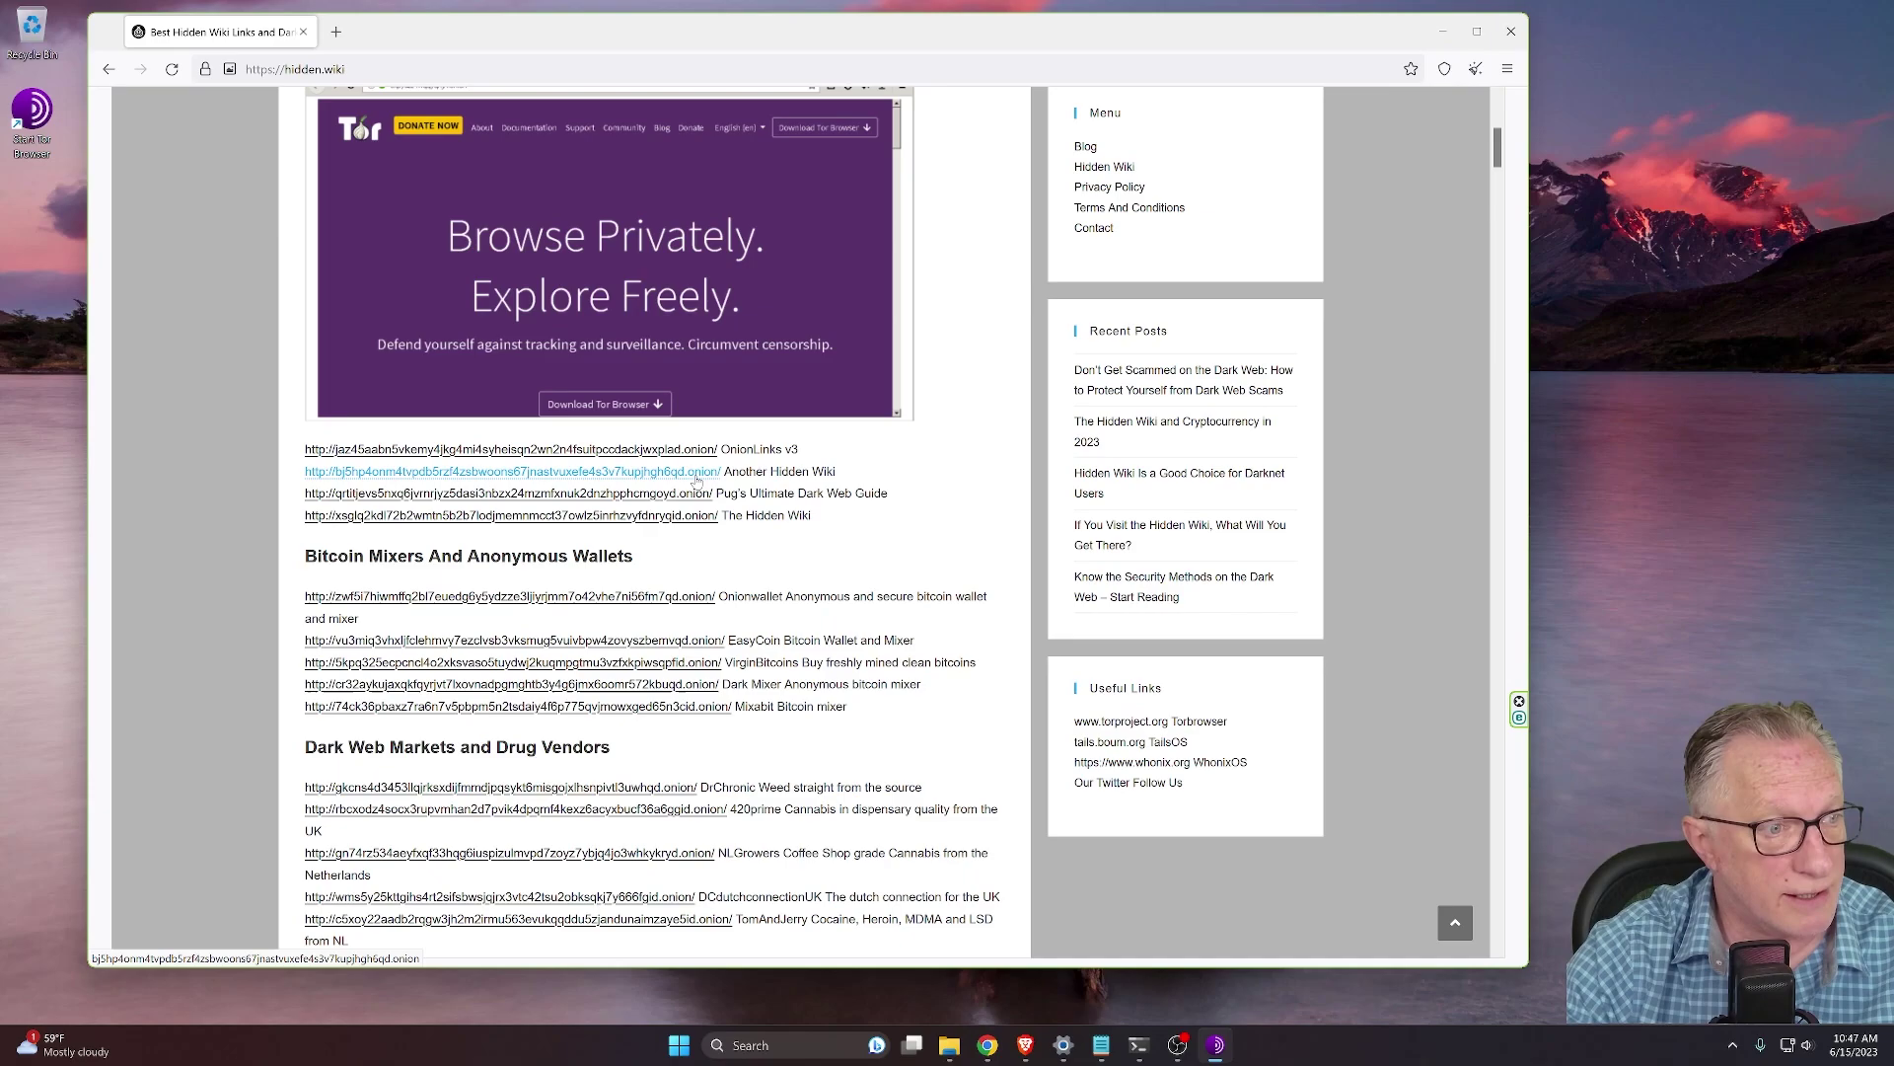
Open the Another Hidden Wiki .onion link from hidden.wiki's list
left_click(483, 475)
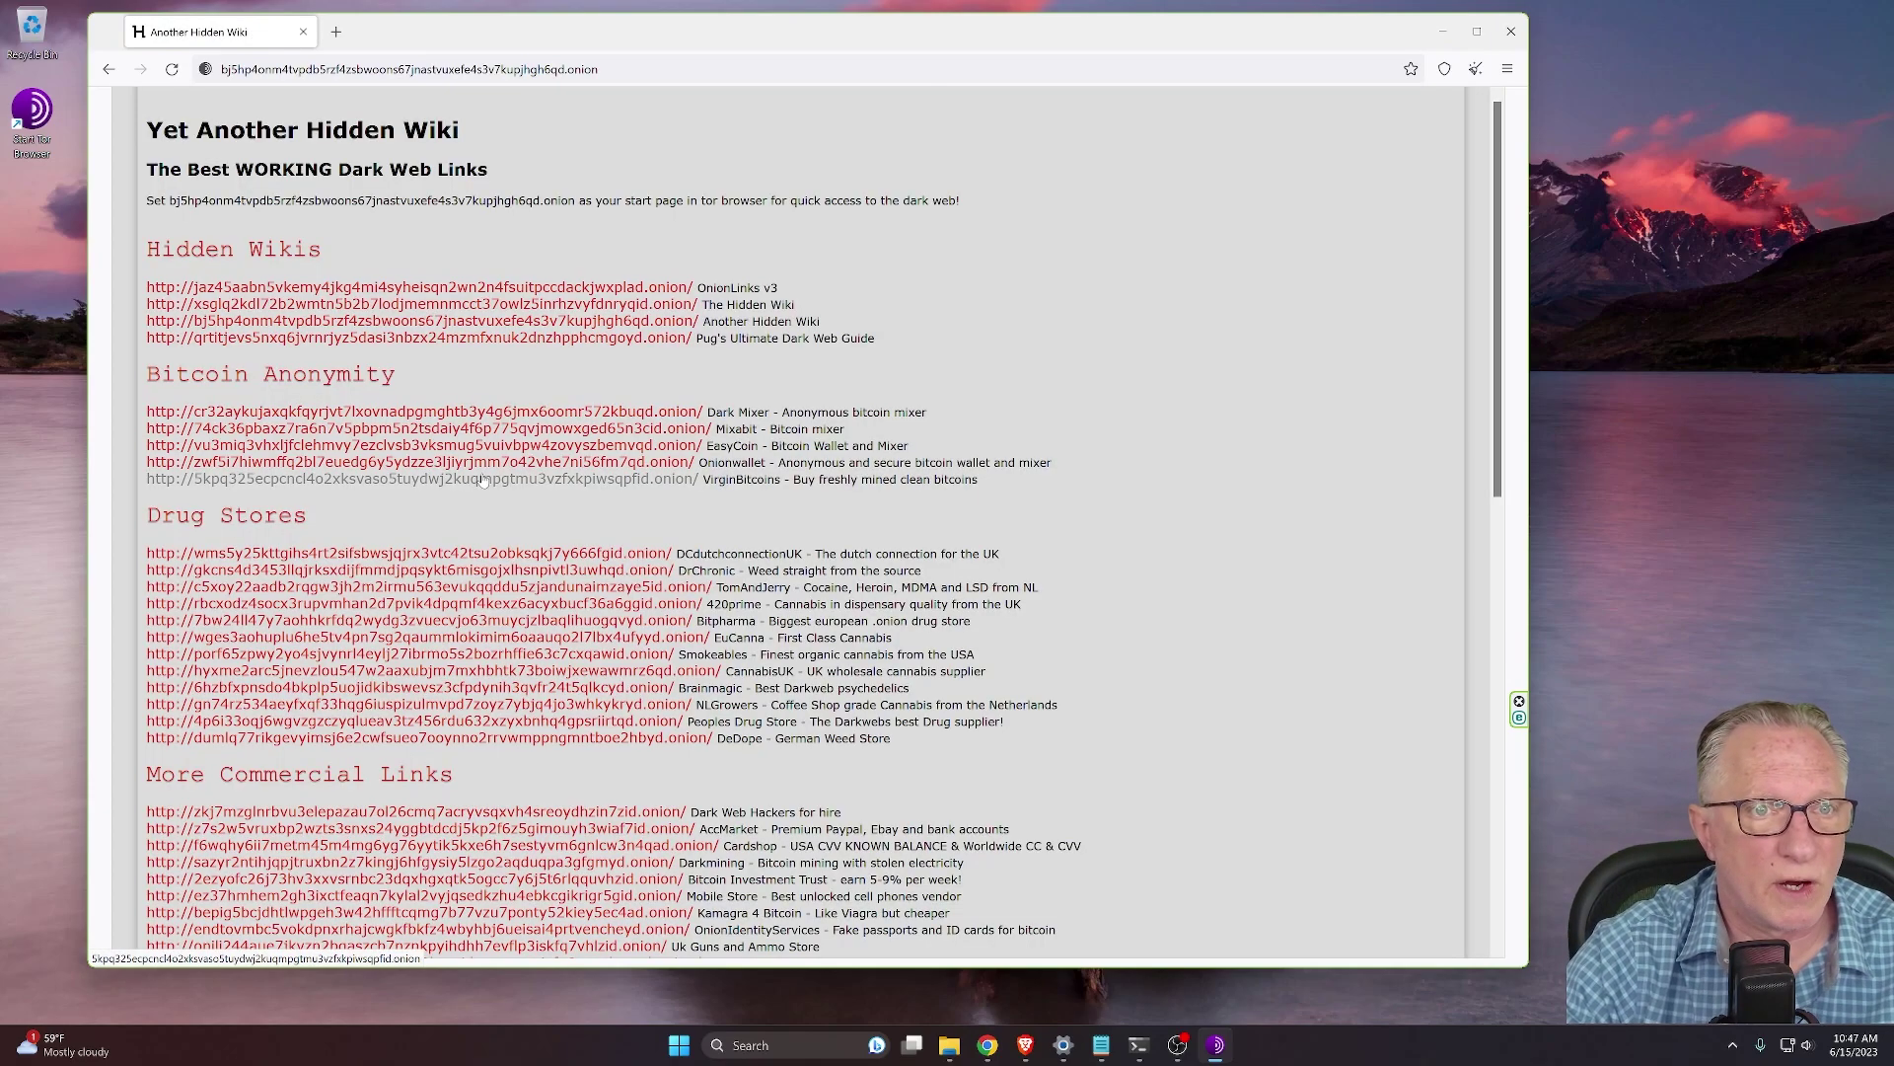